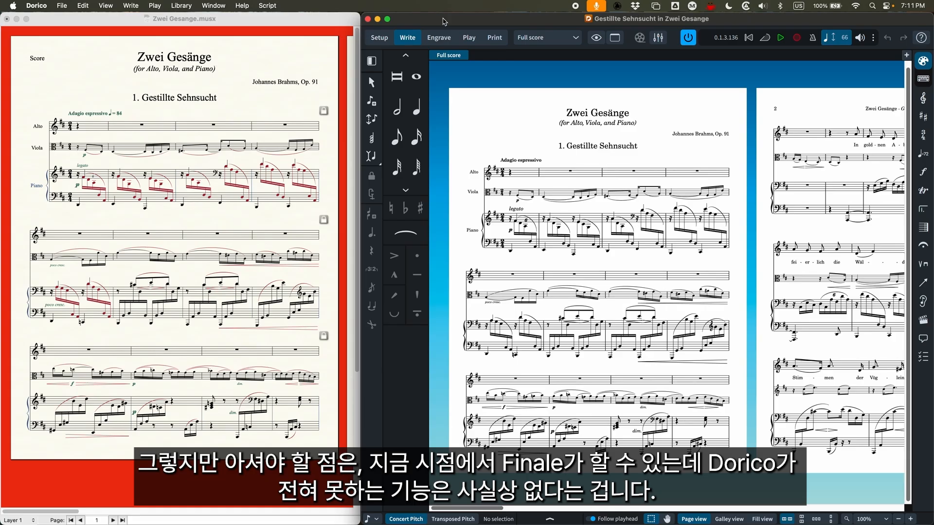
Minimize the Dorico and Finale score windows of Zwei Gesänge to clear the desktop
{"action": "left_click", "coordinate": [311, 22]}
{"action": "left_click", "coordinate": [426, 18]}
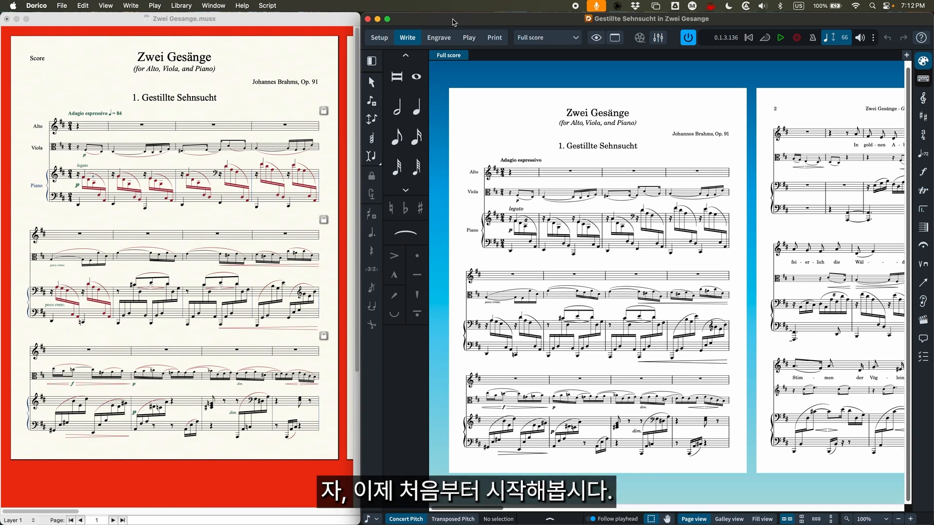
{"action": "left_click", "coordinate": [368, 19]}
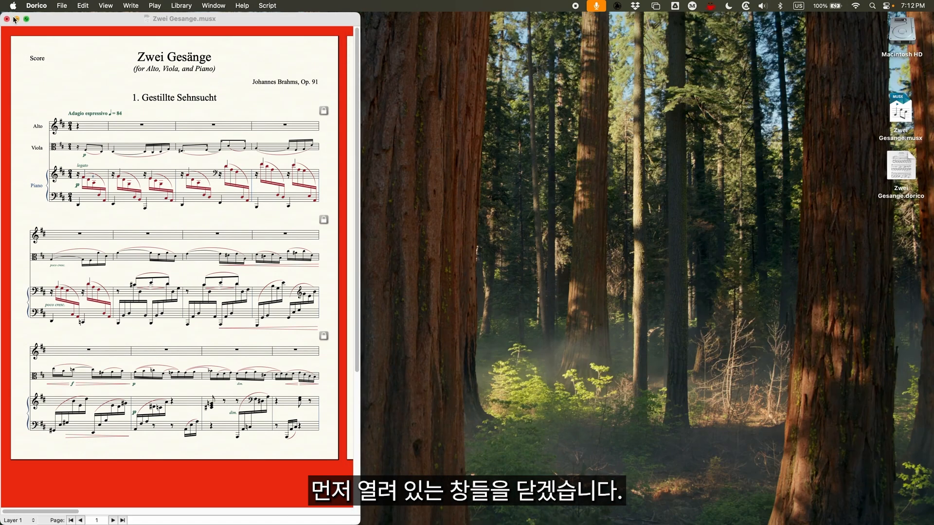
{"action": "left_click", "coordinate": [17, 19]}
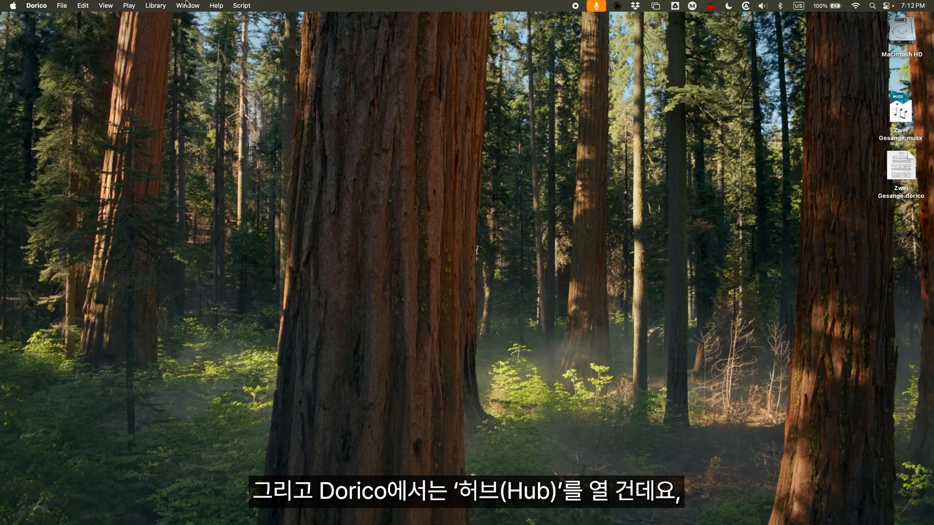
Open the Steinberg Hub from Dorico
{"action": "left_click", "coordinate": [186, 6]}
{"action": "left_click", "coordinate": [197, 100]}
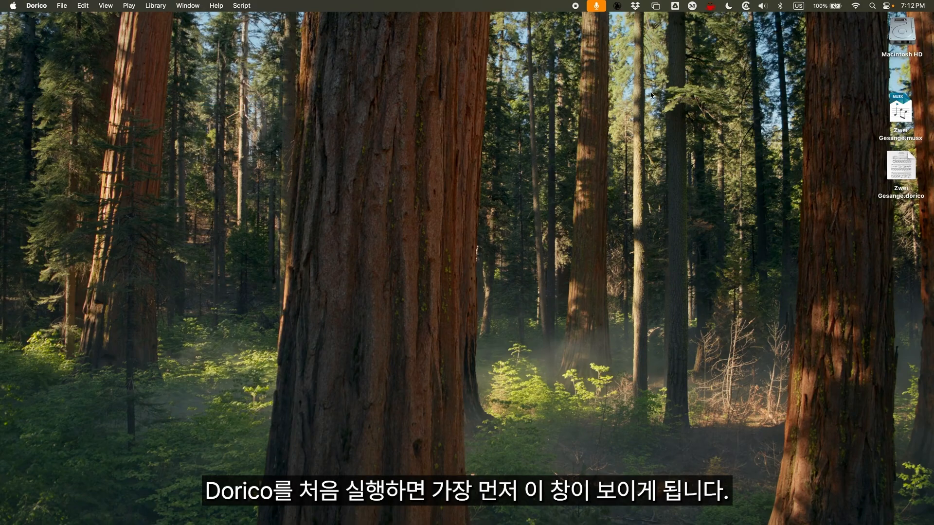
{"action": "left_click_drag", "start_coordinate": [394, 101], "coordinate": [492, 107]}
Switch to Finale, minimize its score window again and open the Launch Window
{"action": "mouse_move", "coordinate": [685, 513]}
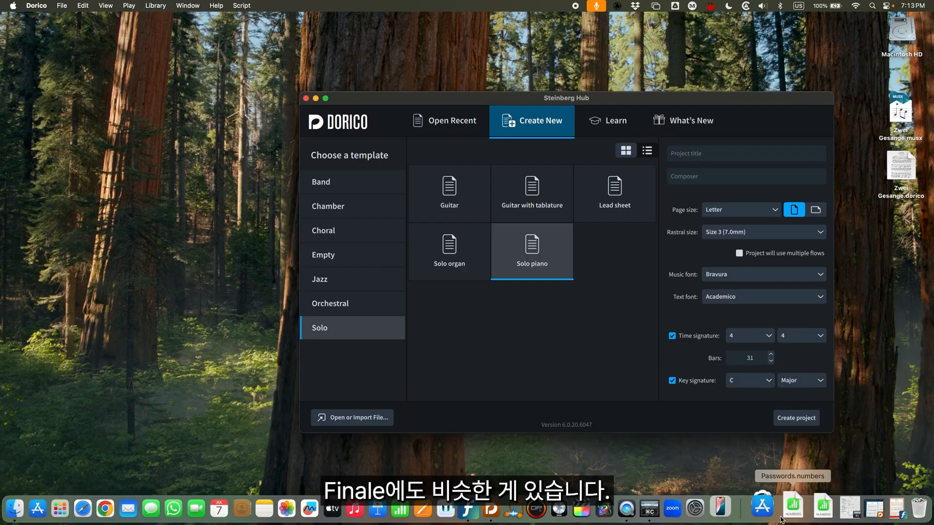
{"action": "left_click", "coordinate": [876, 516]}
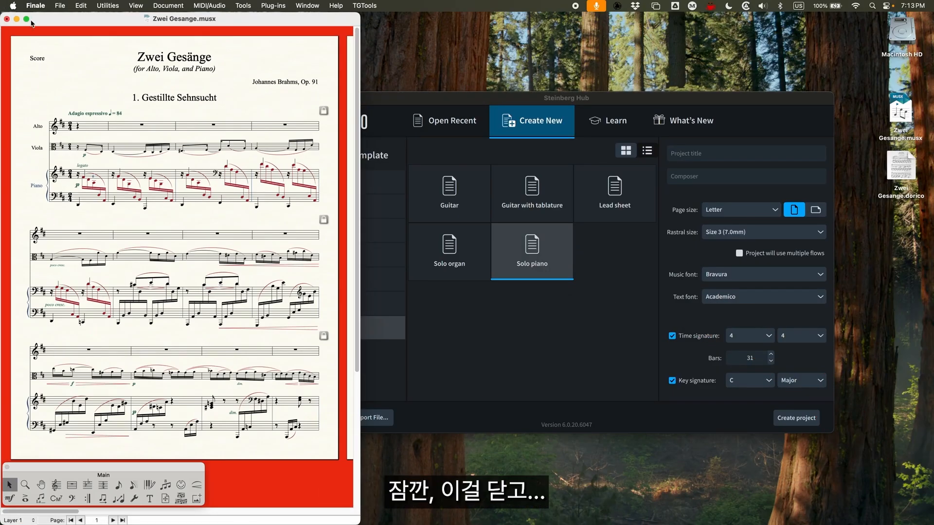
{"action": "left_click", "coordinate": [17, 21]}
{"action": "left_click", "coordinate": [43, 5]}
{"action": "mouse_move", "coordinate": [58, 4]}
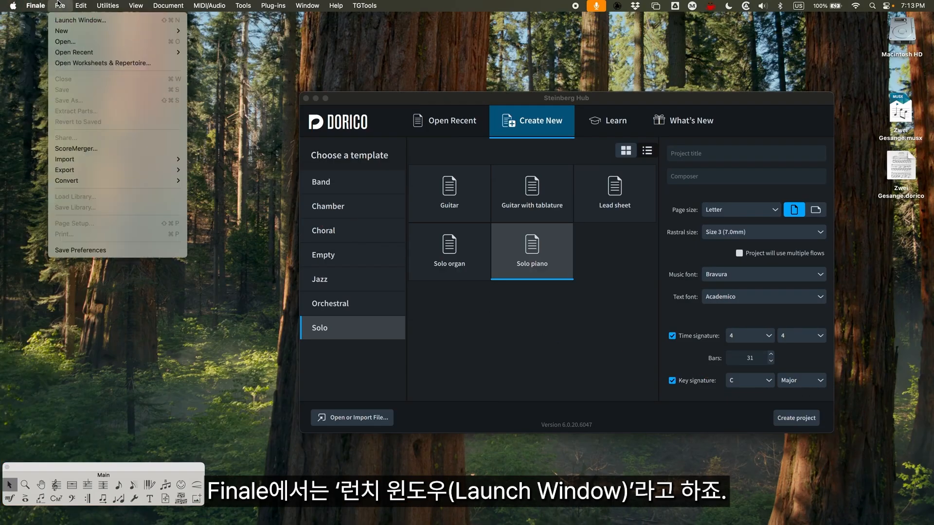
{"action": "left_click", "coordinate": [80, 20]}
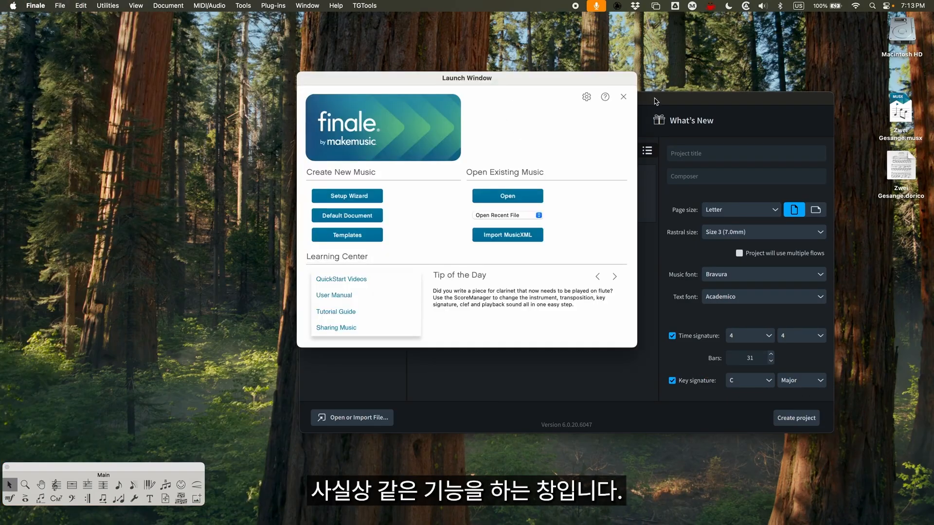
Arrange Finale's Launch Window and the Steinberg Hub side by side without overlap
{"action": "left_click", "coordinate": [530, 78]}
{"action": "left_click_drag", "start_coordinate": [531, 78], "coordinate": [258, 98]}
{"action": "left_click_drag", "start_coordinate": [457, 99], "coordinate": [525, 82]}
{"action": "left_click_drag", "start_coordinate": [273, 99], "coordinate": [275, 104]}
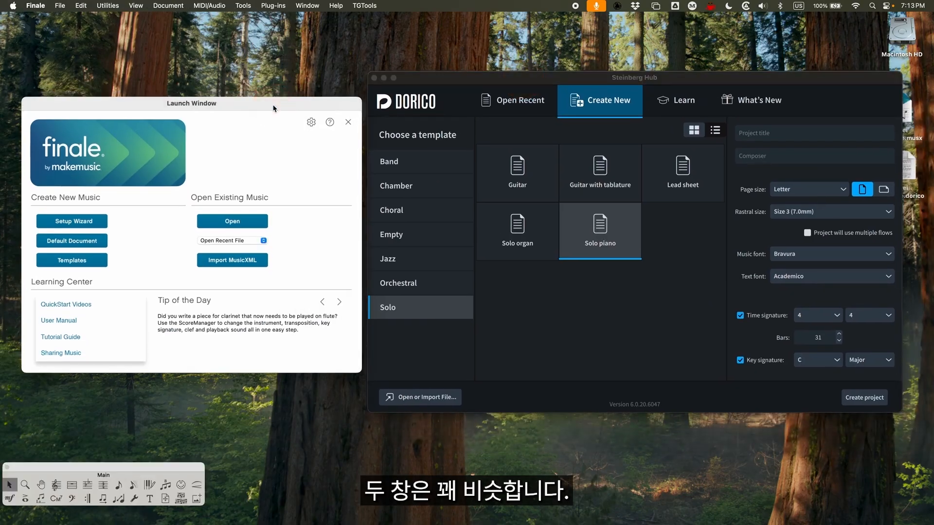
Look through the Open Recent, Create New and What's New sections of the Steinberg Hub
{"action": "left_click", "coordinate": [528, 82]}
{"action": "left_click", "coordinate": [513, 101]}
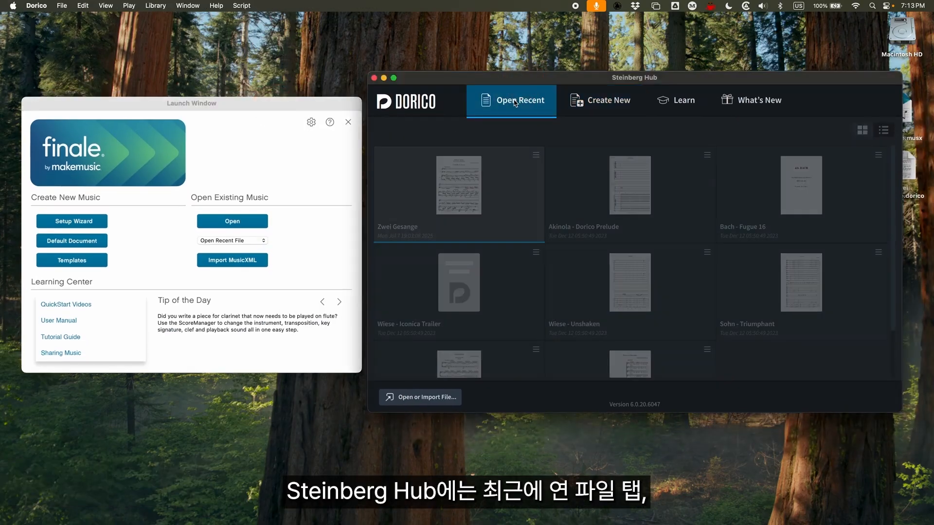
{"action": "left_click", "coordinate": [575, 104]}
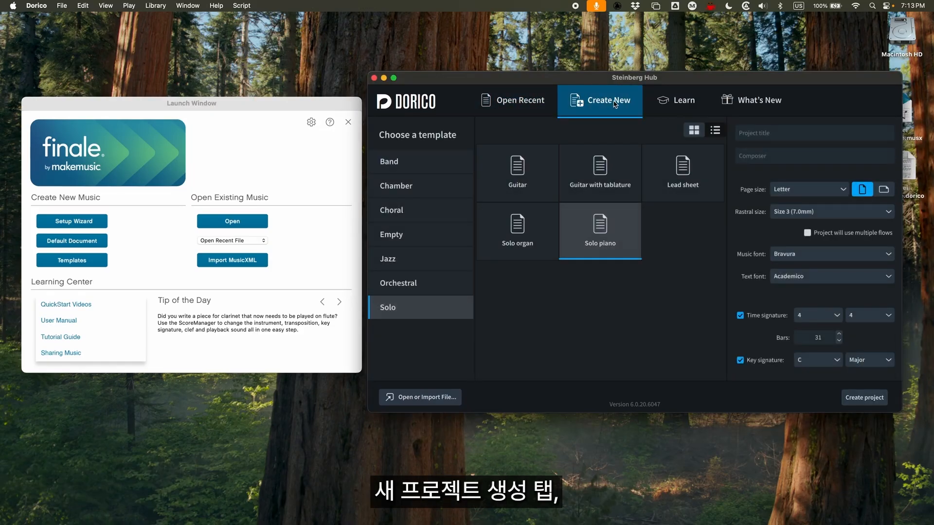
{"action": "left_click", "coordinate": [701, 103]}
{"action": "left_click", "coordinate": [709, 106]}
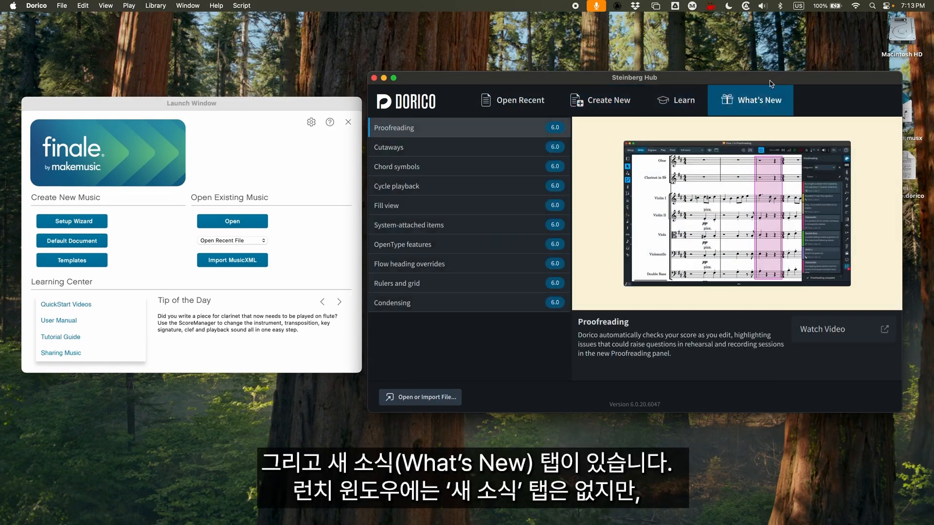
{"action": "left_click", "coordinate": [506, 101]}
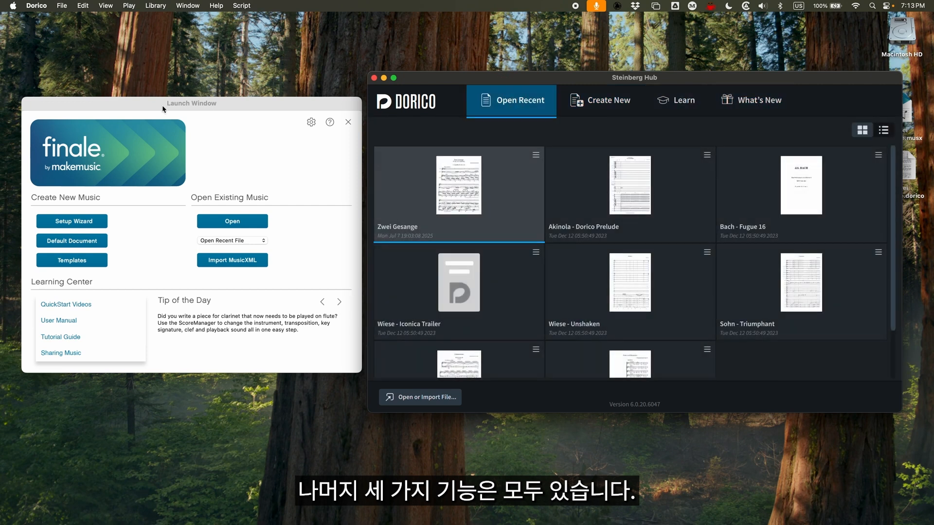
{"action": "left_click", "coordinate": [162, 105]}
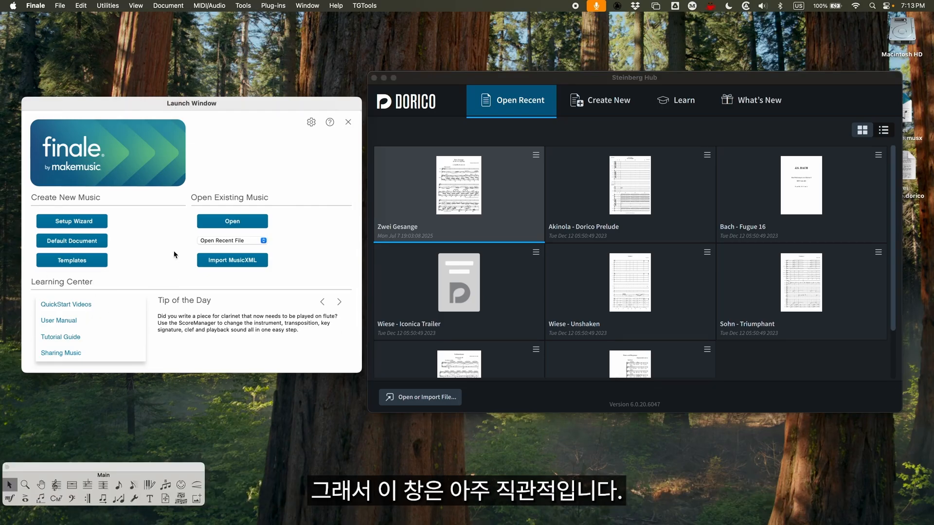
{"action": "left_click", "coordinate": [593, 79]}
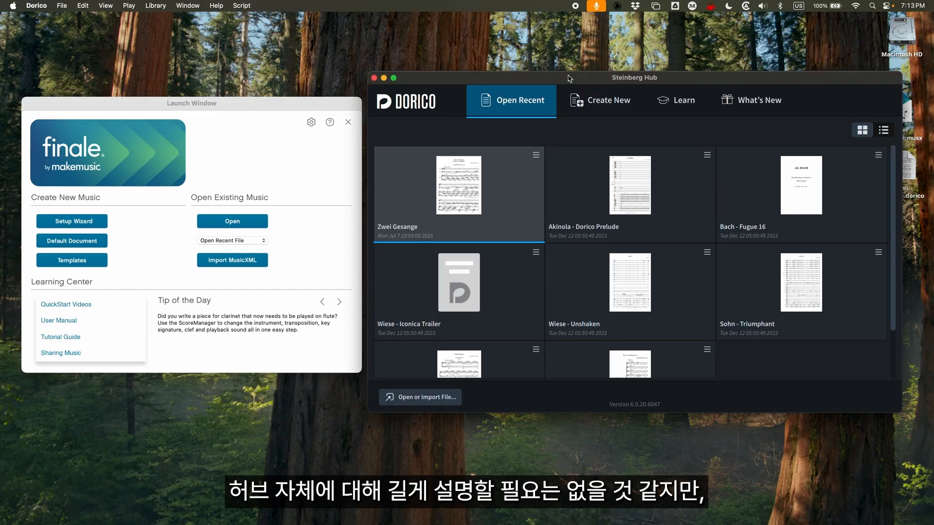
{"action": "left_click", "coordinate": [256, 105]}
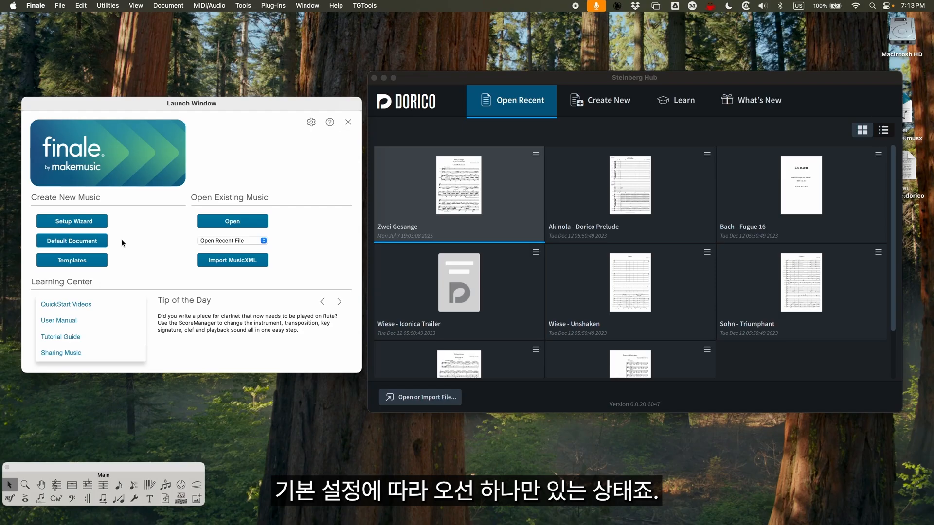
Browse the Hub's new-project templates in the Empty, Band, Chamber and Choral categories
{"action": "left_click", "coordinate": [508, 84]}
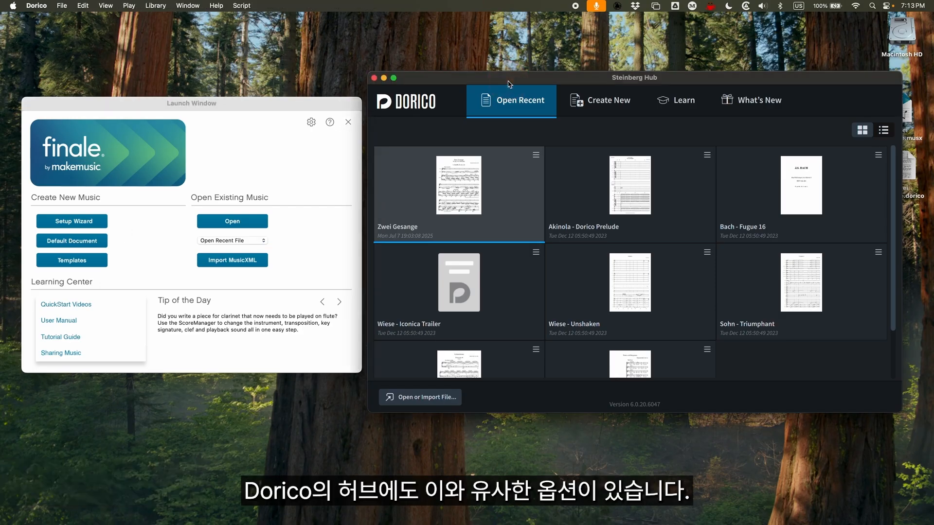
{"action": "left_click", "coordinate": [605, 104]}
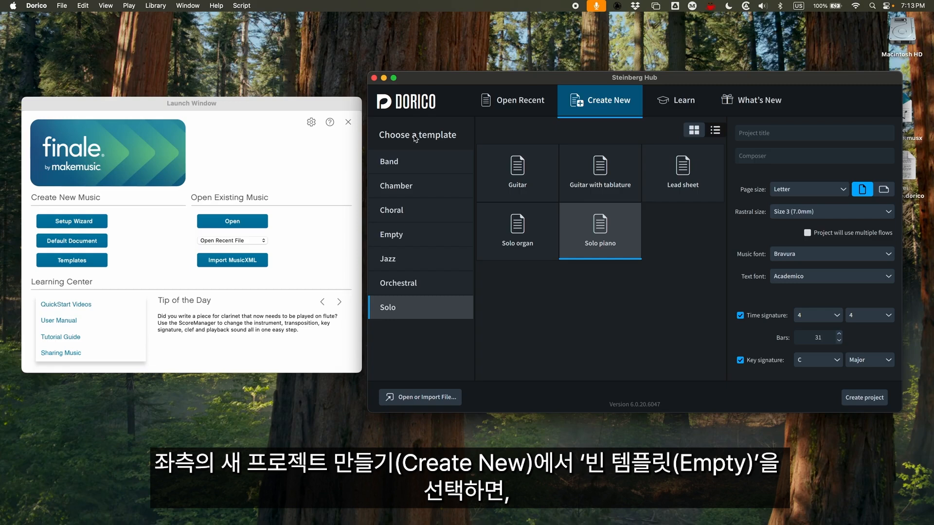
{"action": "left_click", "coordinate": [396, 235]}
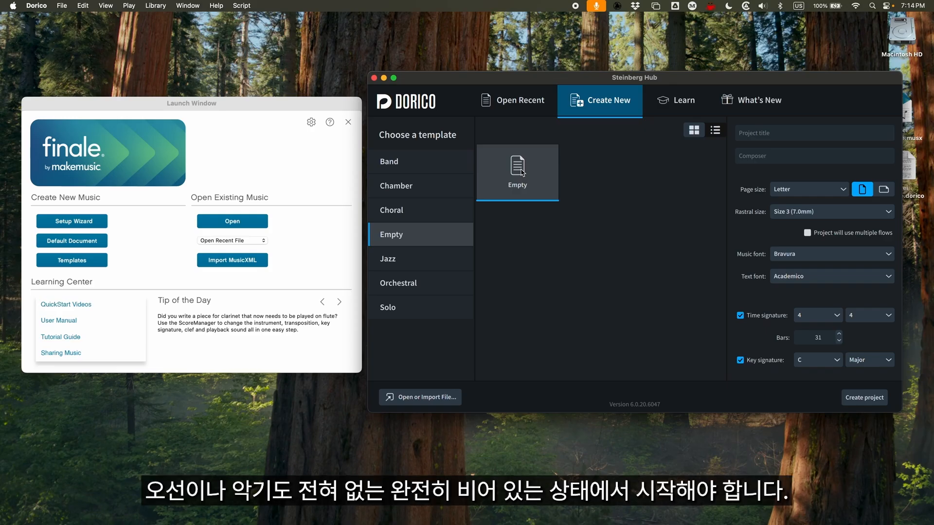
{"action": "left_click", "coordinate": [409, 162]}
{"action": "left_click", "coordinate": [413, 186]}
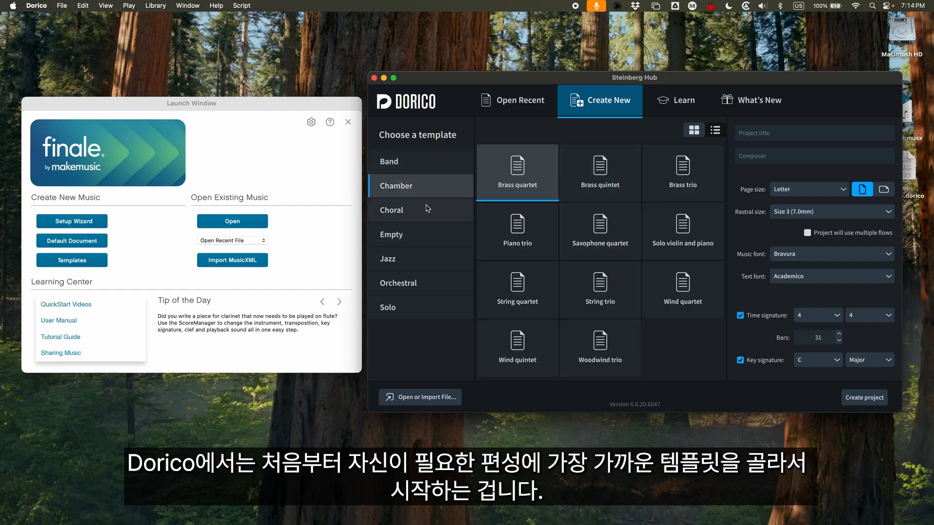
{"action": "left_click", "coordinate": [406, 211]}
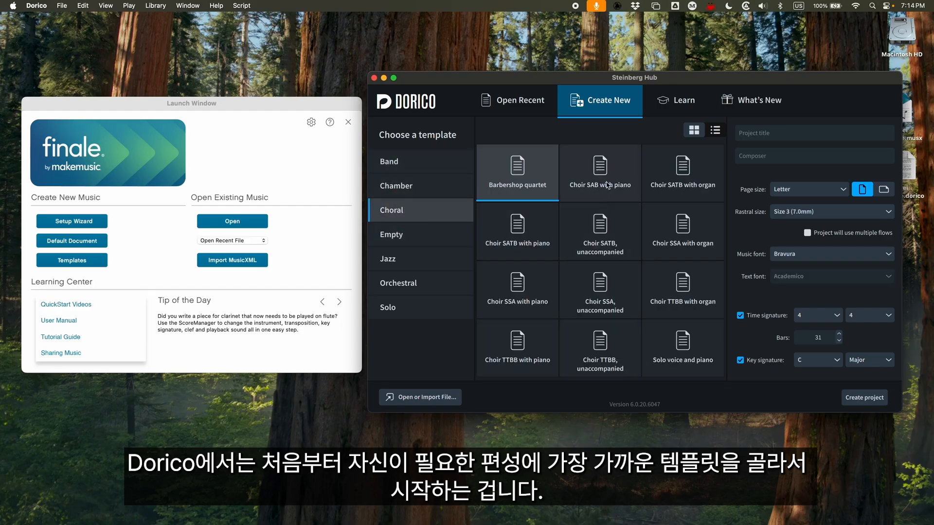
{"action": "left_click", "coordinate": [450, 161]}
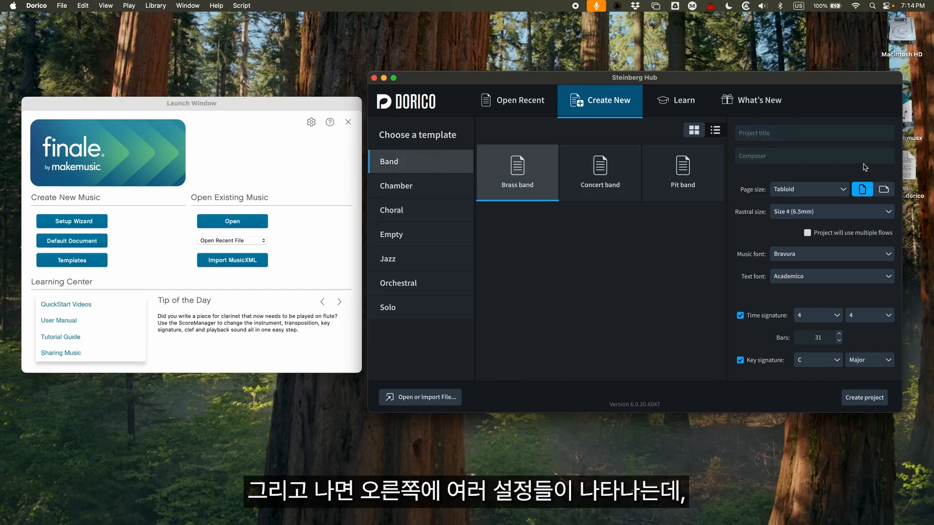
Open Finale's Document Setup Wizard and place it beside the Steinberg Hub for comparison
{"action": "left_click", "coordinate": [136, 102]}
{"action": "left_click", "coordinate": [76, 221]}
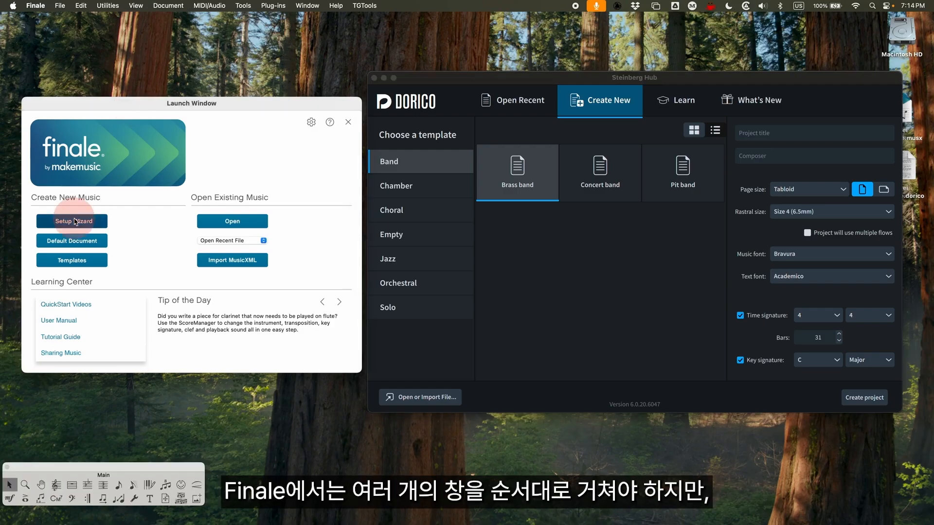
{"action": "left_click_drag", "start_coordinate": [448, 94], "coordinate": [171, 123]}
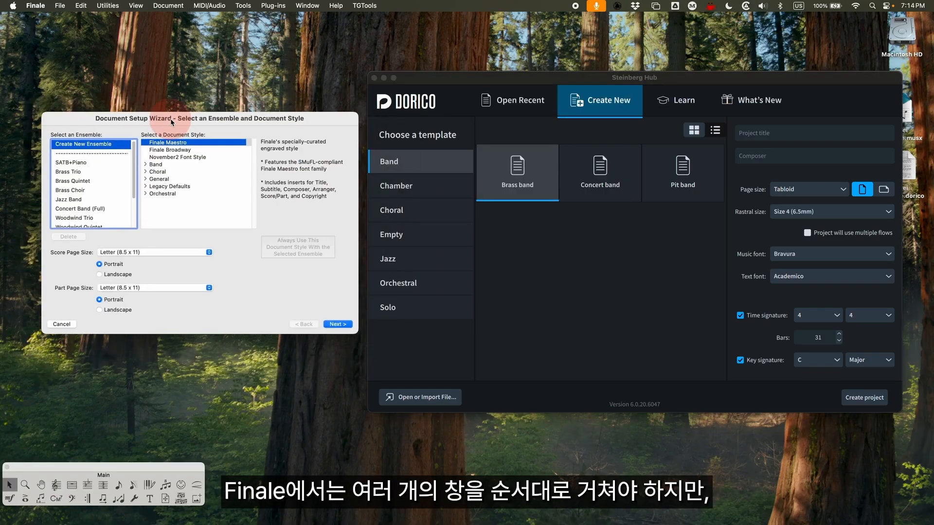
{"action": "key", "text": "super+Tab"}
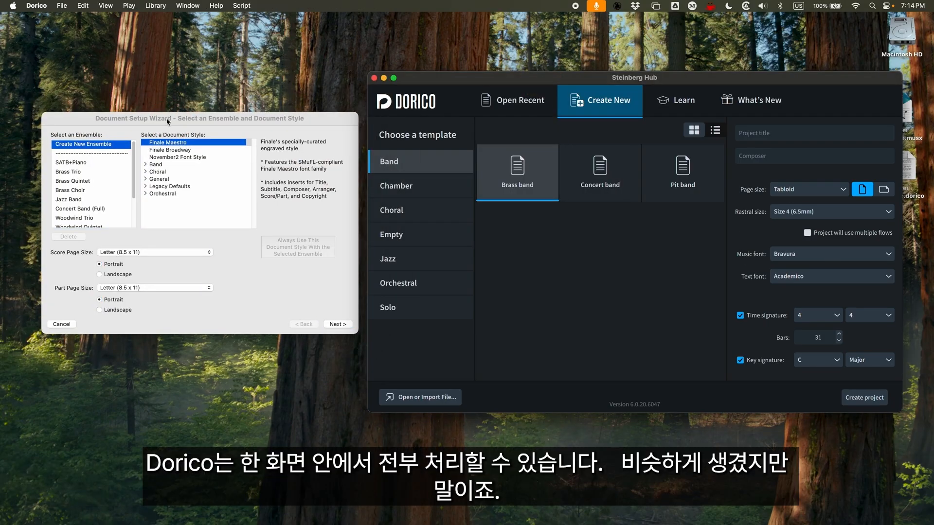
Choose the Brass Choir ensemble in Finale's wizard and go through its pages up to Score Settings, comparing them with the Hub's project options
{"action": "left_click", "coordinate": [84, 132]}
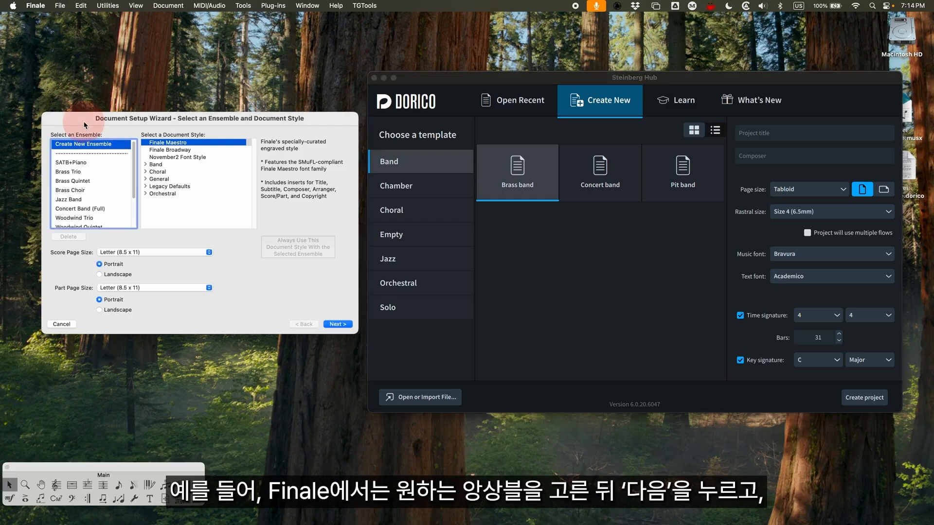
{"action": "left_click", "coordinate": [71, 189]}
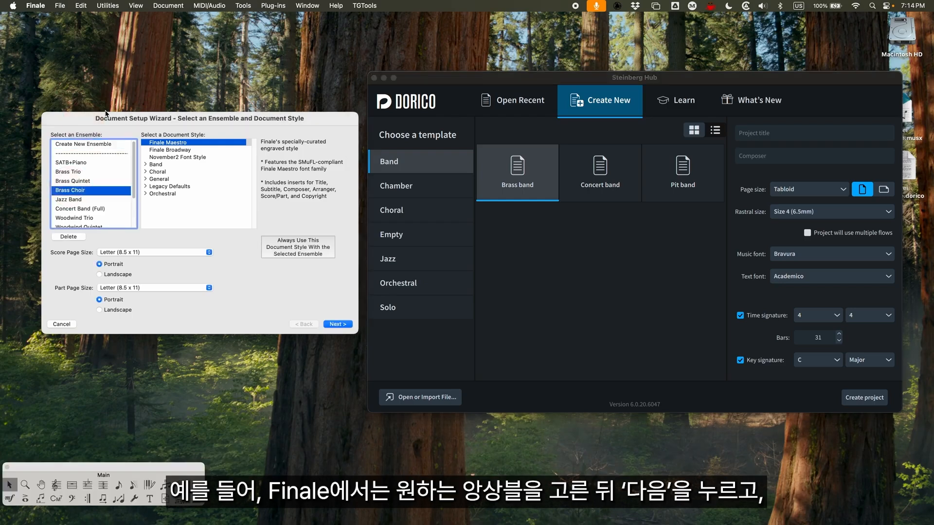
{"action": "left_click", "coordinate": [337, 326]}
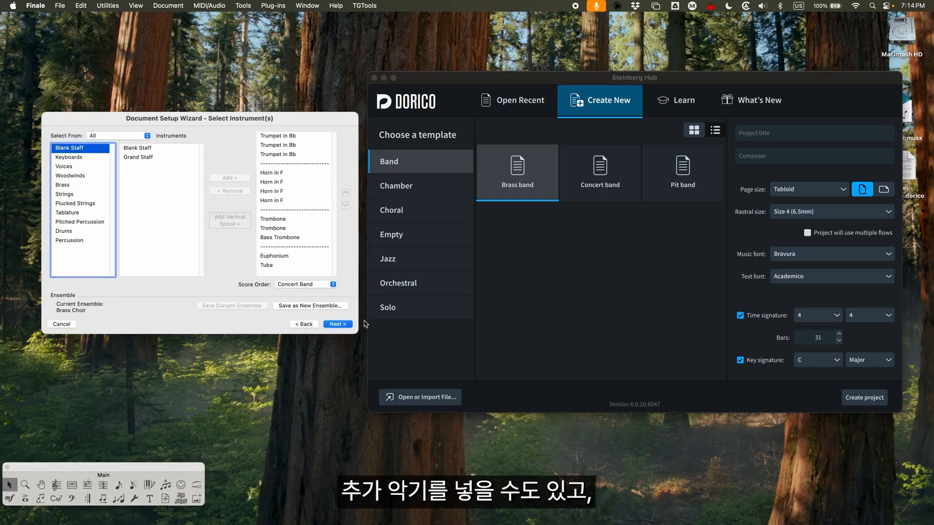
{"action": "left_click", "coordinate": [339, 325]}
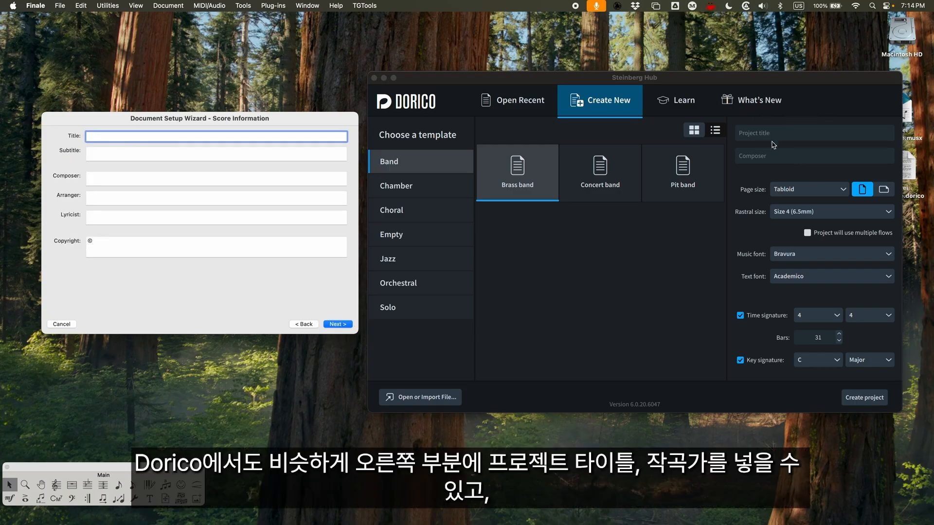
{"action": "left_click", "coordinate": [337, 324]}
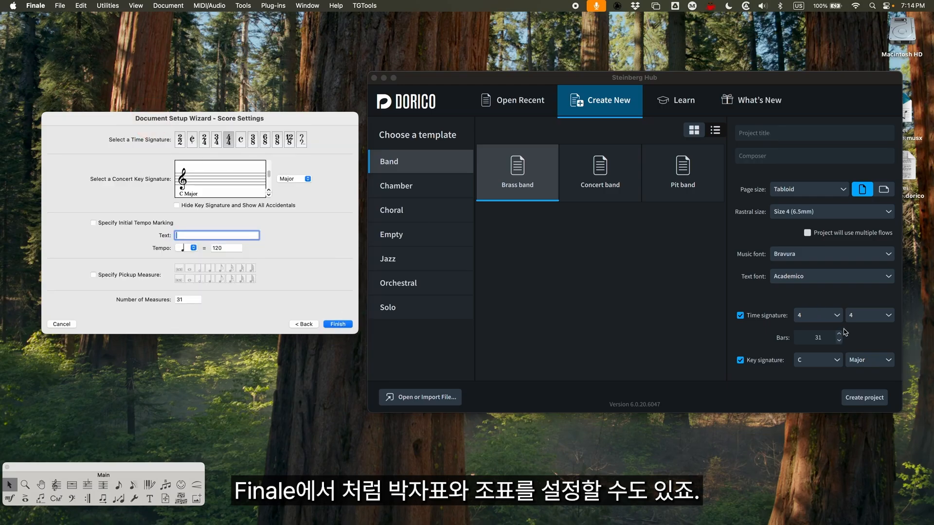
{"action": "left_click", "coordinate": [744, 312]}
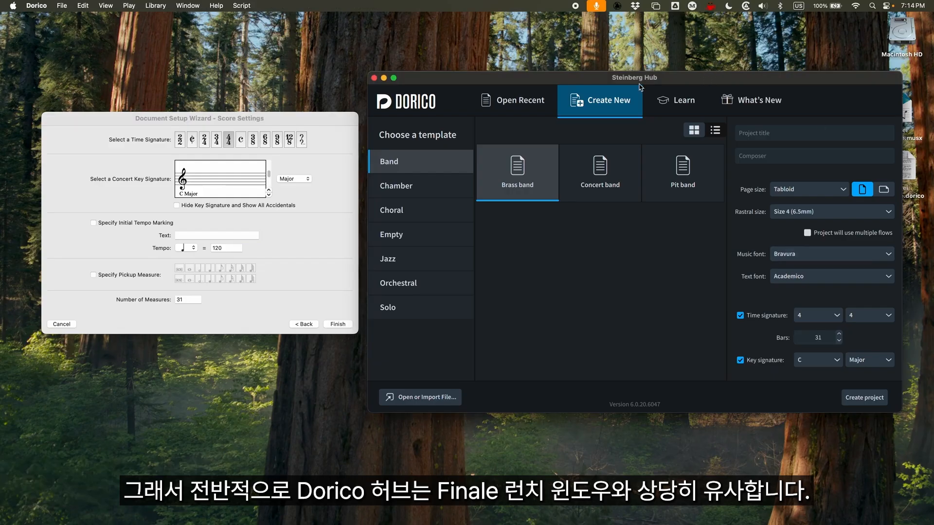
Cancel Finale's Document Setup Wizard and close the Steinberg Hub
{"action": "left_click", "coordinate": [76, 327]}
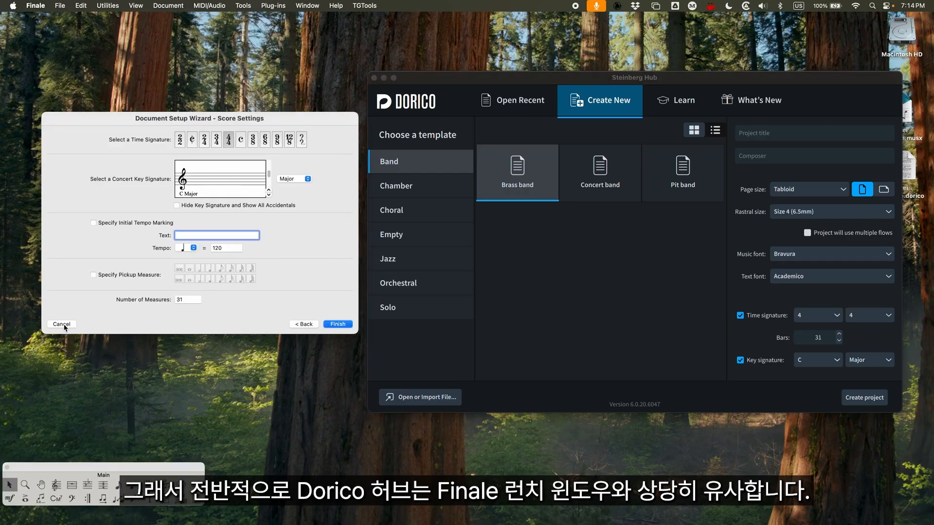
{"action": "left_click", "coordinate": [62, 325]}
{"action": "left_click_drag", "start_coordinate": [554, 84], "coordinate": [378, 78]}
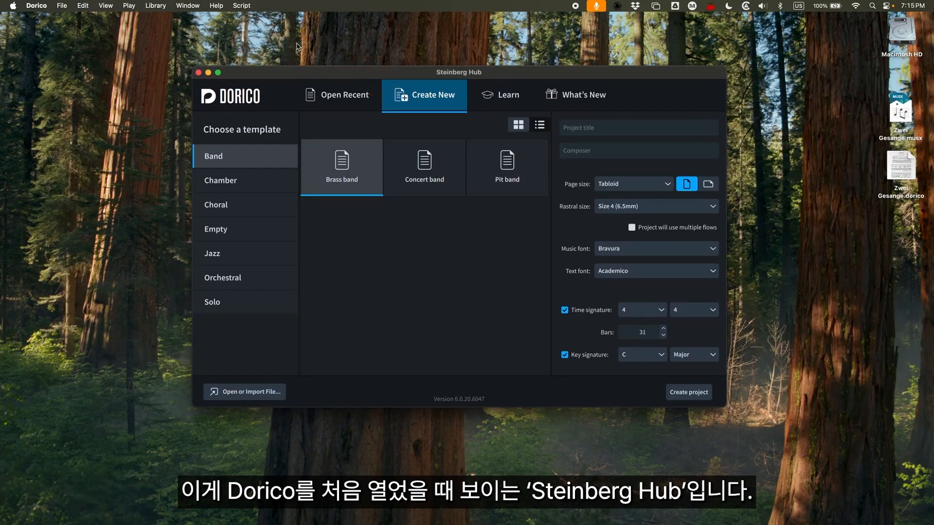
{"action": "left_click", "coordinate": [198, 72]}
Restore the minimized Zwei Gesange score in Finale and the Gestillte Sehnsucht project window in Dorico
{"action": "mouse_move", "coordinate": [898, 520]}
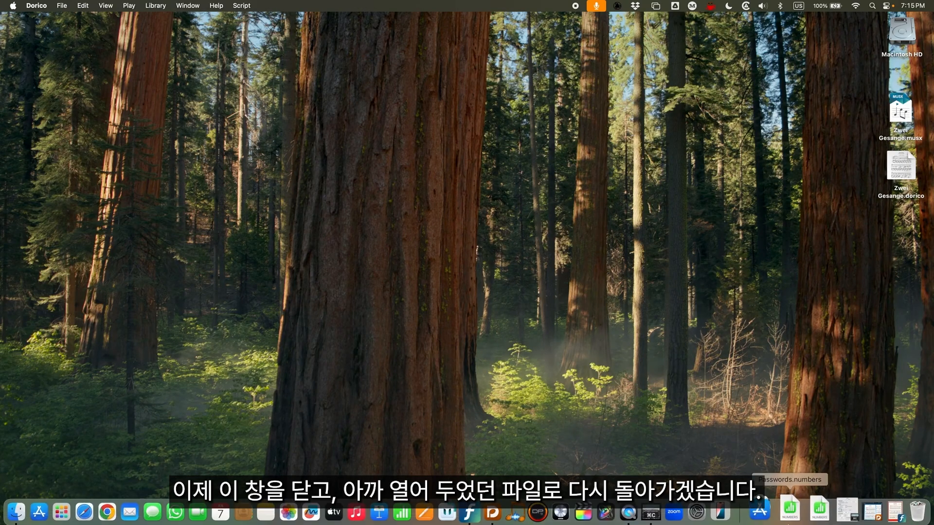
{"action": "left_click", "coordinate": [878, 508]}
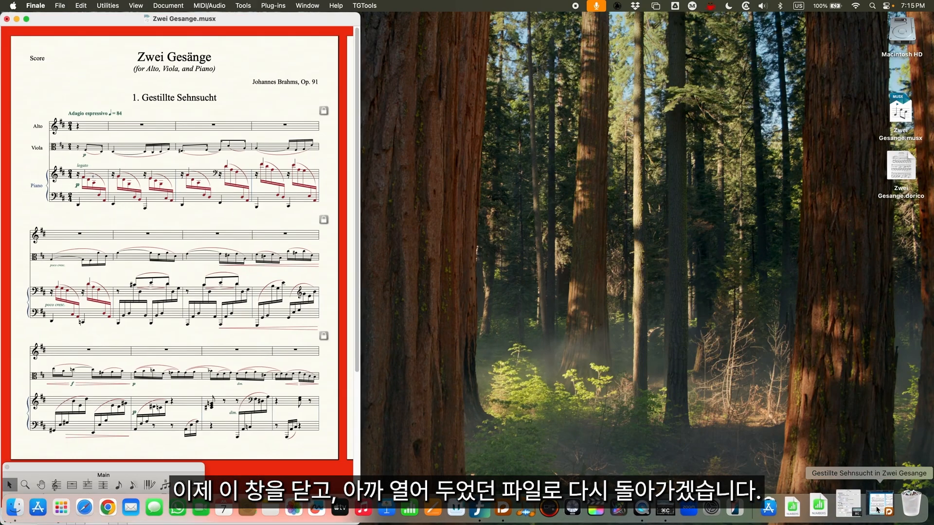
{"action": "left_click", "coordinate": [881, 507]}
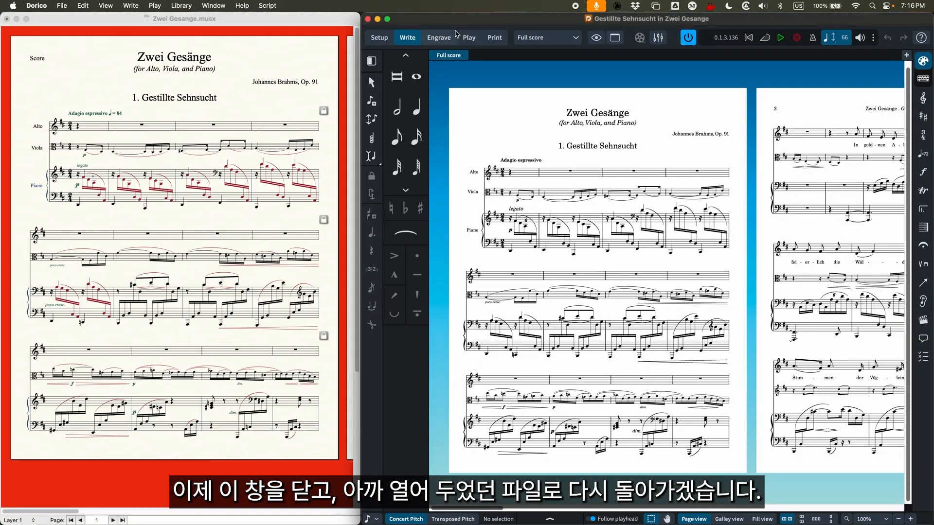
Switch the Finale score from Page View to Scroll View and back to compare the two views
{"action": "left_click", "coordinate": [318, 26]}
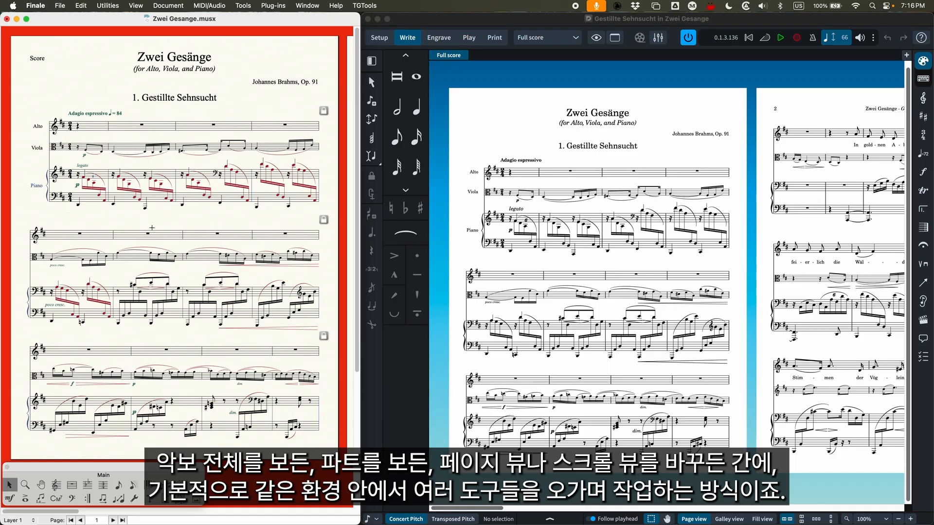
{"action": "scroll", "coordinate": [152, 227], "scroll_direction": "right", "scroll_amount": 6}
{"action": "scroll", "coordinate": [141, 249], "scroll_direction": "left", "scroll_amount": 6}
{"action": "key", "text": "super+e"}
{"action": "key", "text": "super+e"}
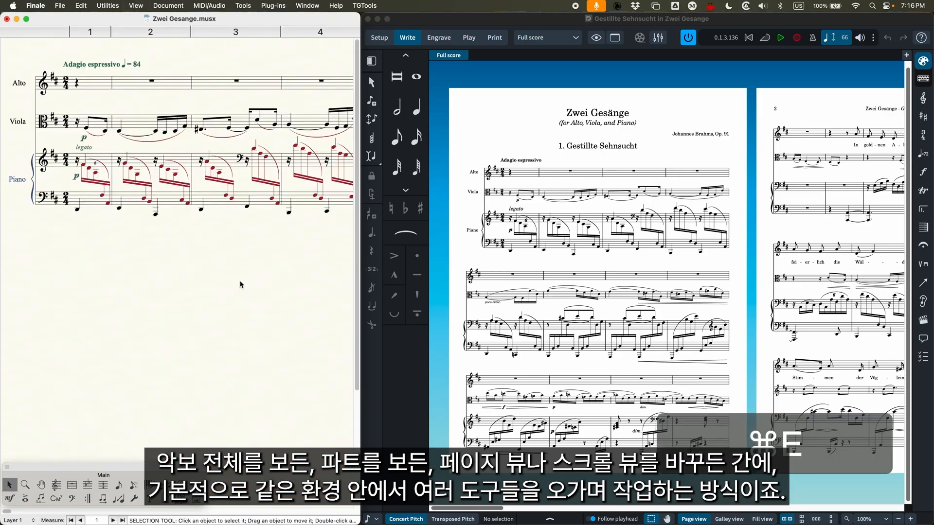
{"action": "scroll", "coordinate": [195, 311], "scroll_direction": "left", "scroll_amount": 2}
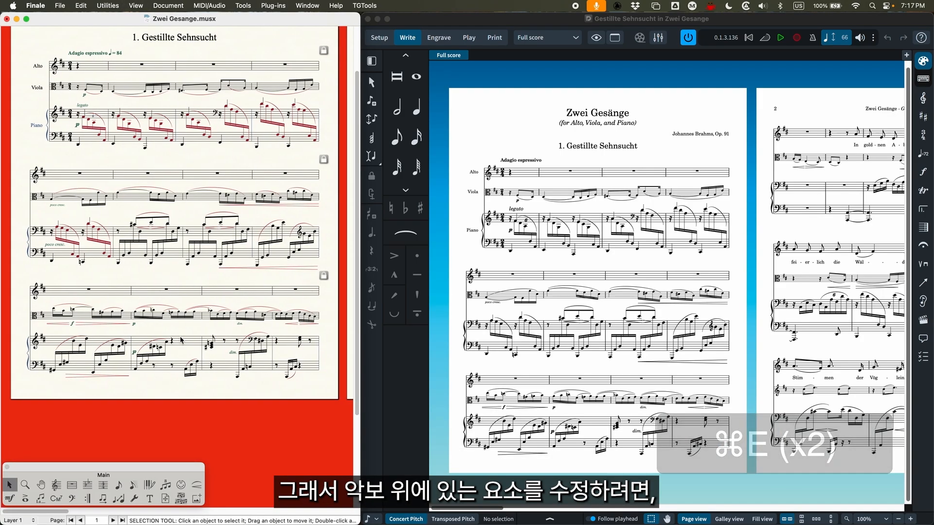
{"action": "scroll", "coordinate": [210, 339], "scroll_direction": "up", "scroll_amount": 3}
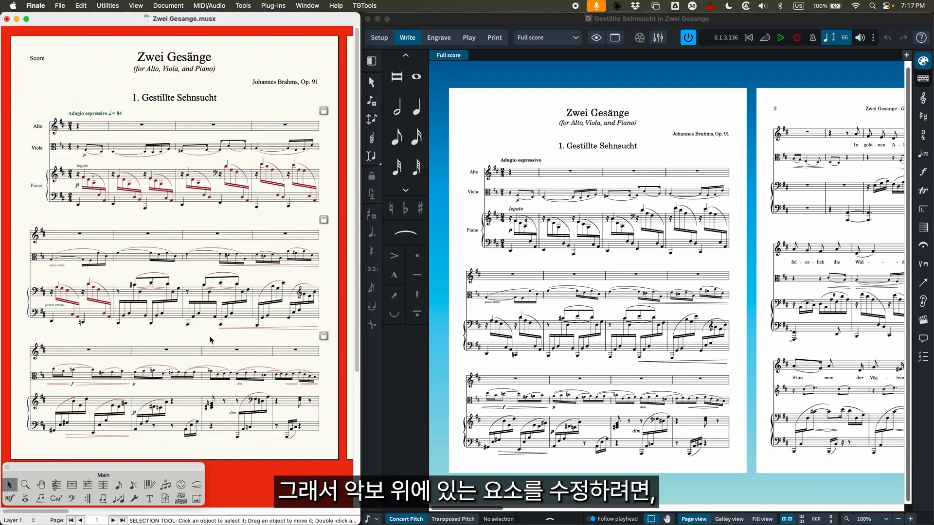
Activate Finale's Smart Shape tool to show its shapes palette, and return to the Selection tool
{"action": "left_click", "coordinate": [94, 470]}
{"action": "left_click", "coordinate": [196, 485]}
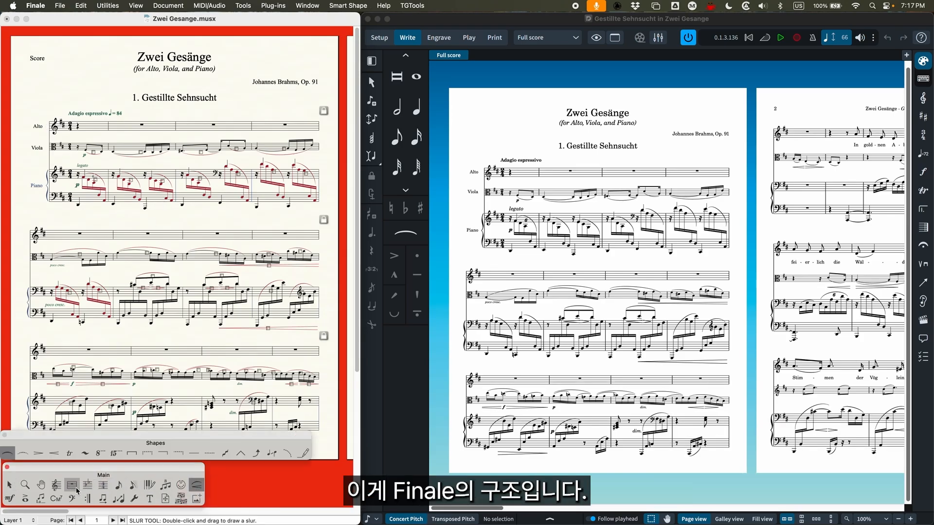
{"action": "left_click", "coordinate": [9, 485]}
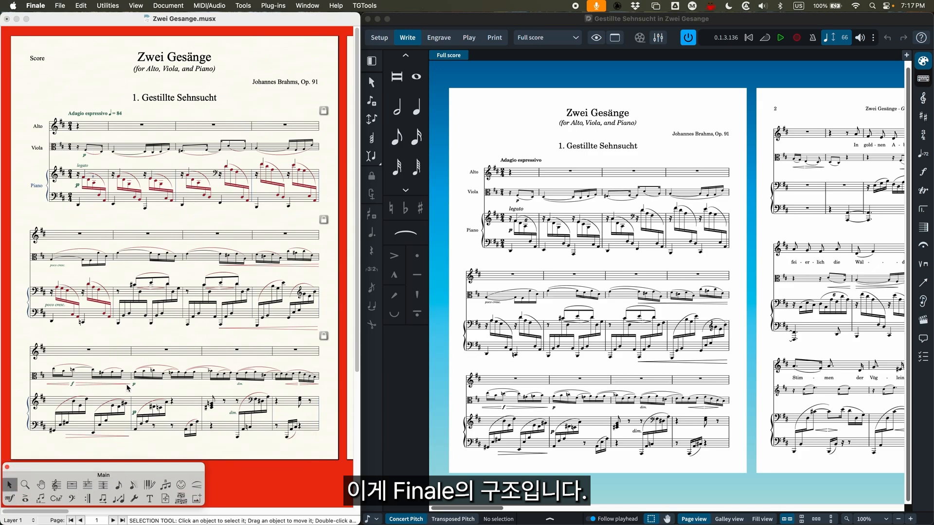
Switch to Dorico and step through its Setup, Write, Engrave, Play and Print modes
{"action": "left_click", "coordinate": [457, 27]}
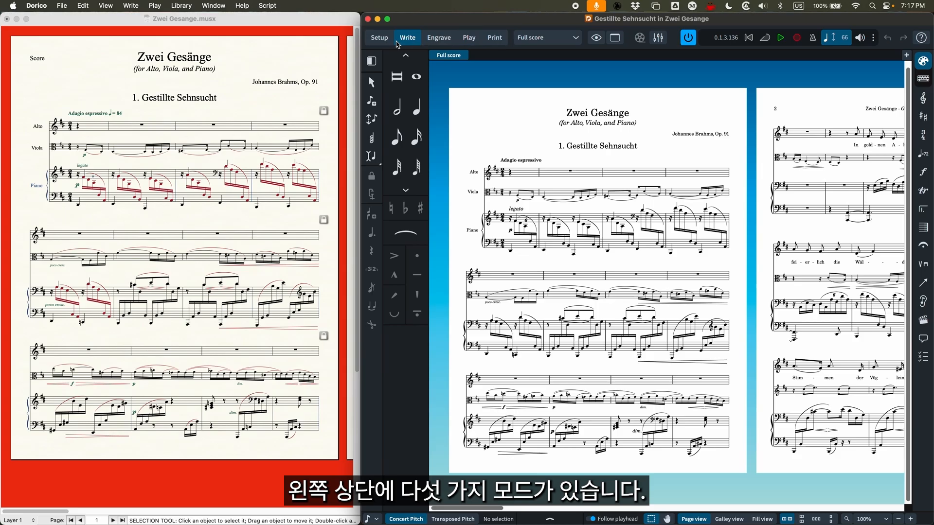
{"action": "left_click", "coordinate": [381, 39]}
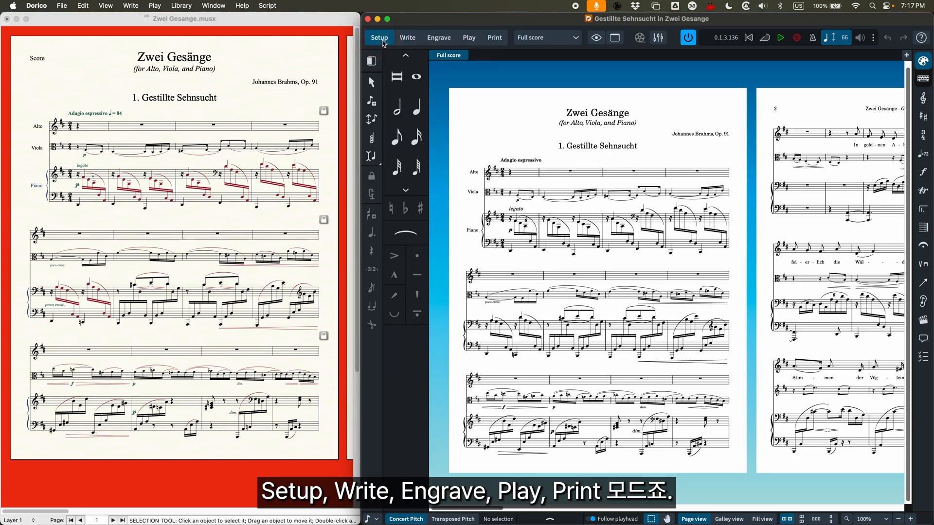
{"action": "left_click", "coordinate": [408, 39]}
{"action": "left_click", "coordinate": [439, 38]}
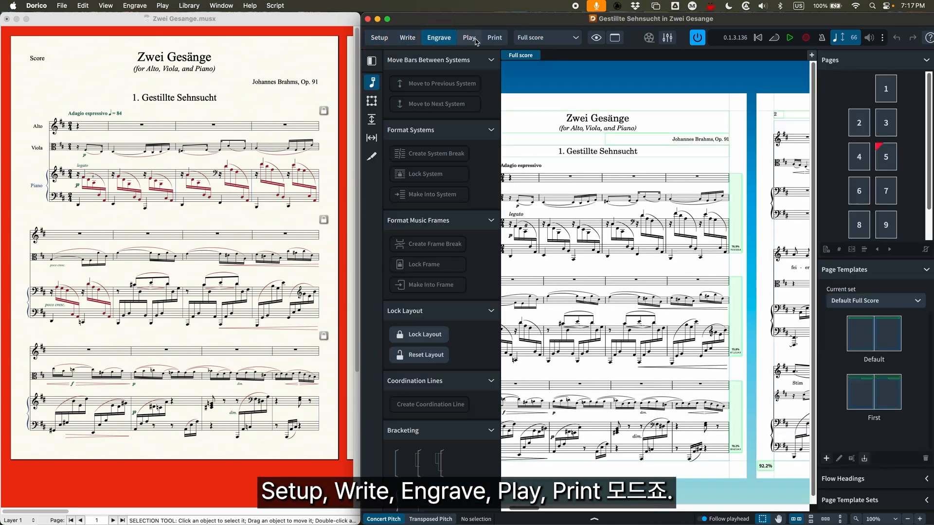
{"action": "left_click", "coordinate": [469, 38]}
{"action": "left_click", "coordinate": [494, 38]}
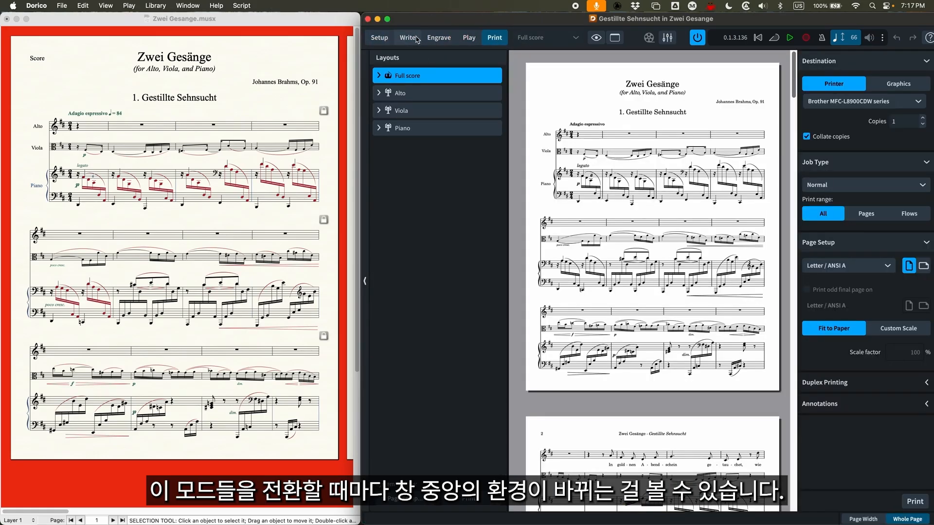
Go back through Dorico's Play, Engrave and Write modes to Setup, watching how the workspace changes
{"action": "left_click", "coordinate": [469, 38]}
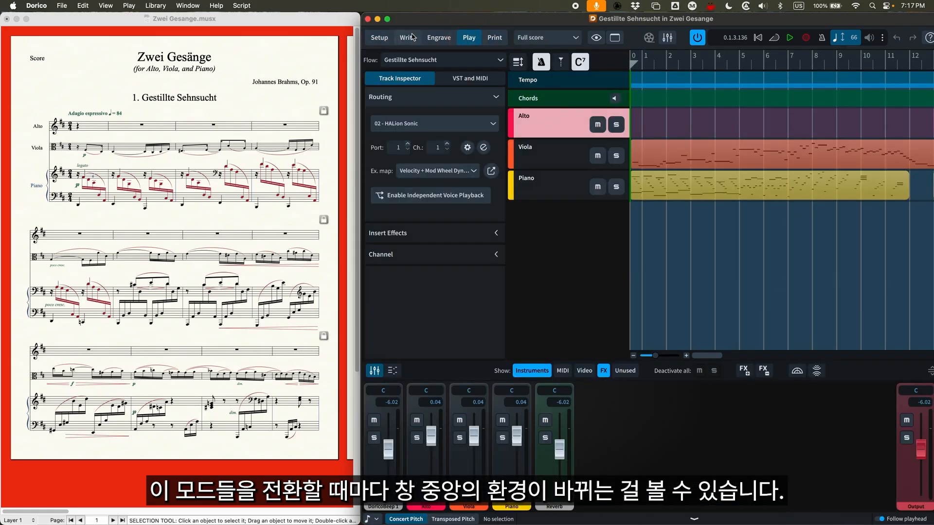
{"action": "left_click", "coordinate": [439, 38]}
{"action": "left_click", "coordinate": [407, 38]}
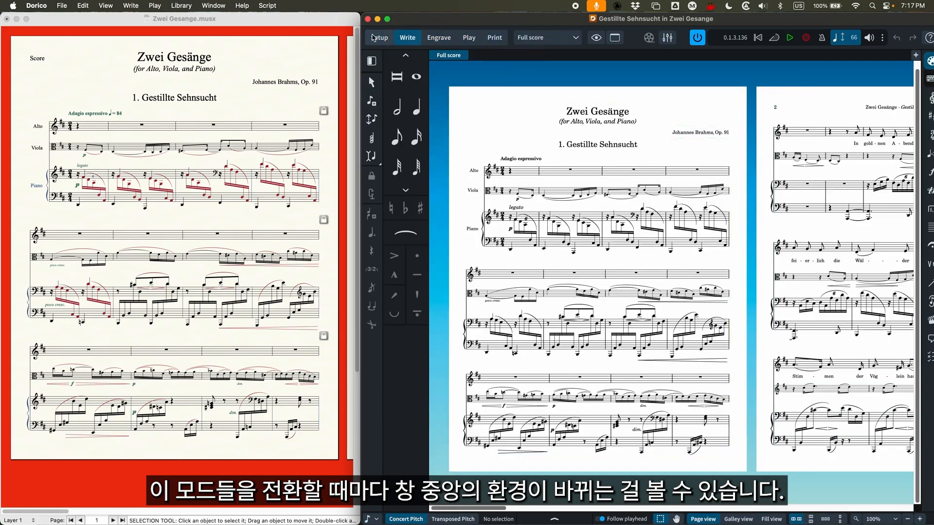
{"action": "left_click", "coordinate": [379, 37]}
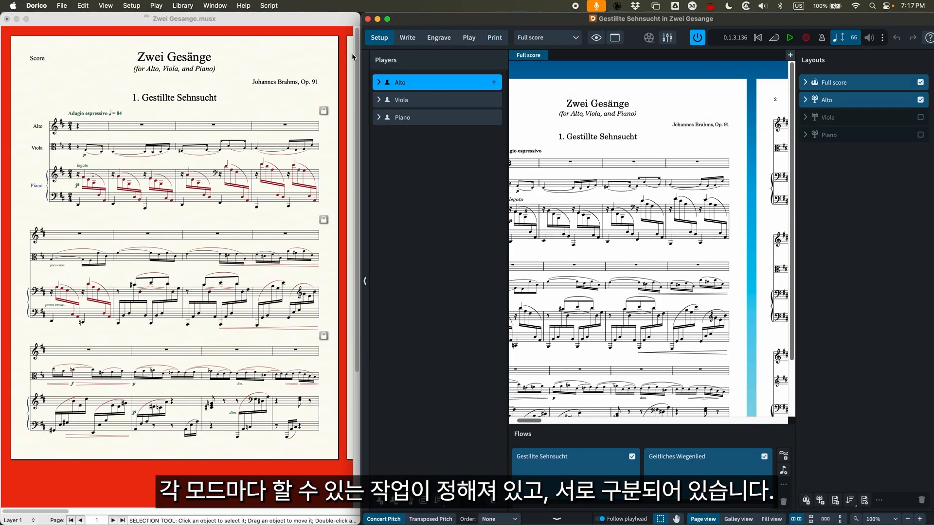
Visit Dorico's Write, Setup and Print modes to compare their purposes, and finish in Setup mode with the first page in view
{"action": "left_click", "coordinate": [408, 38]}
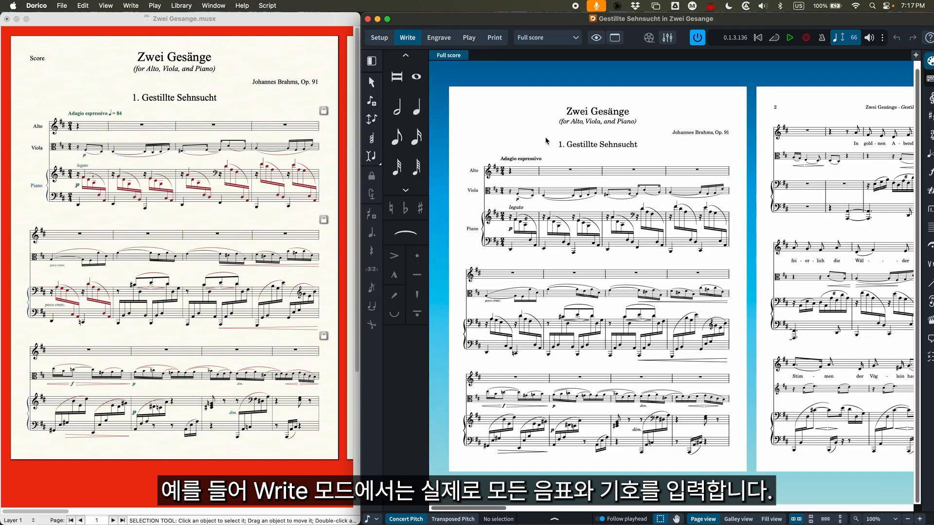
{"action": "left_click", "coordinate": [379, 37]}
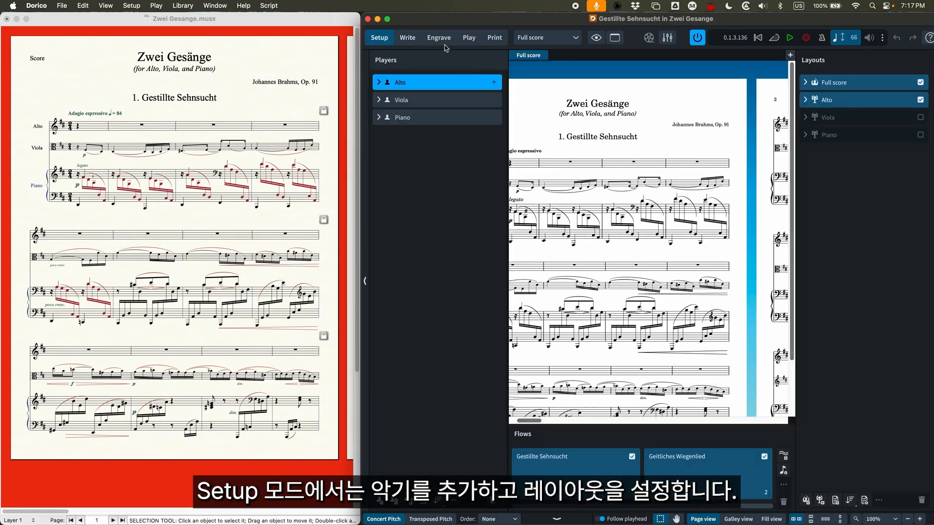
{"action": "left_click", "coordinate": [494, 38]}
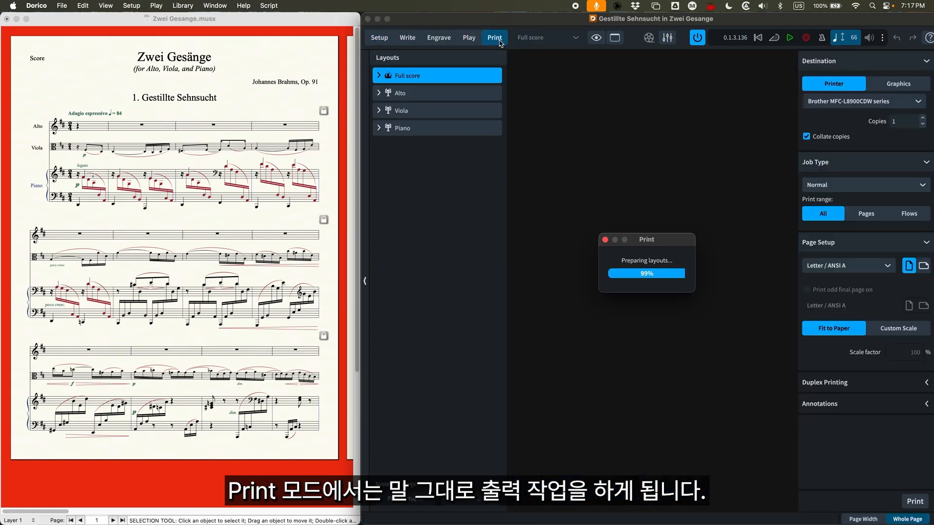
{"action": "left_click", "coordinate": [407, 38]}
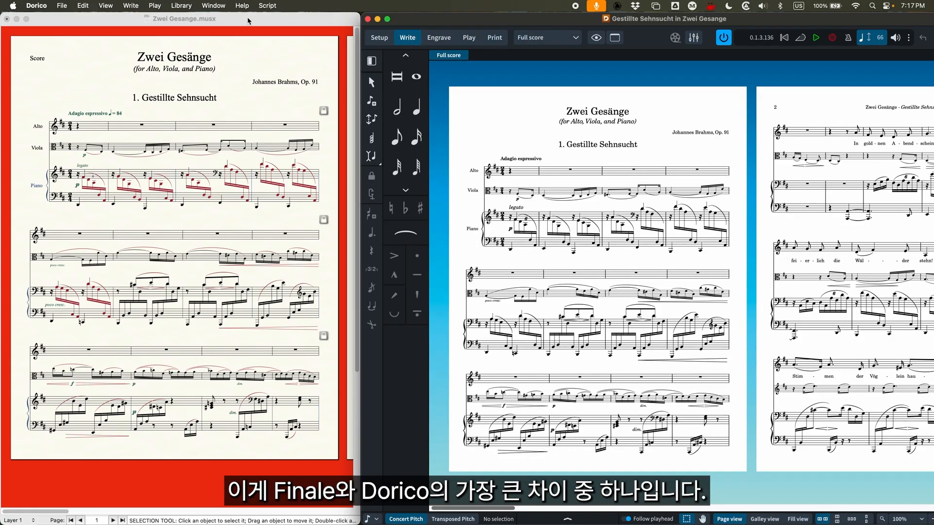
{"action": "left_click", "coordinate": [383, 38]}
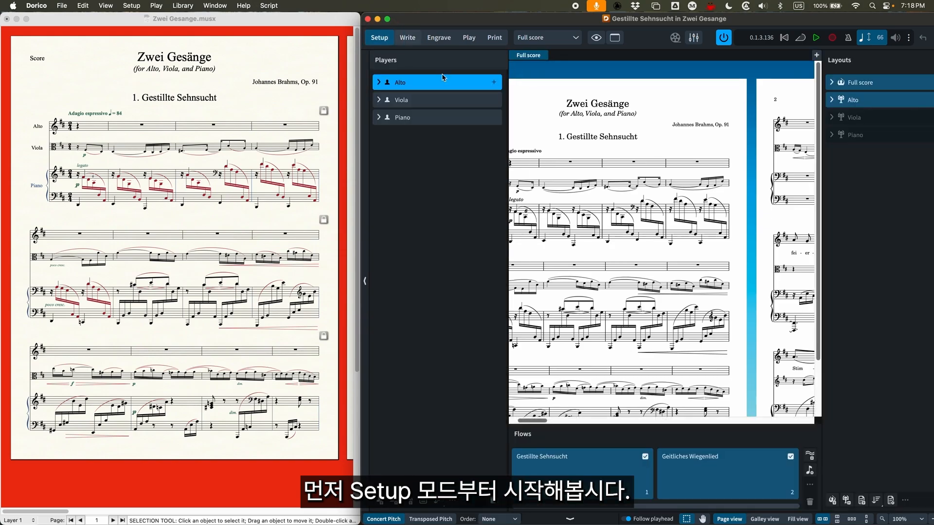
{"action": "scroll", "coordinate": [646, 248], "scroll_direction": "left", "scroll_amount": 3}
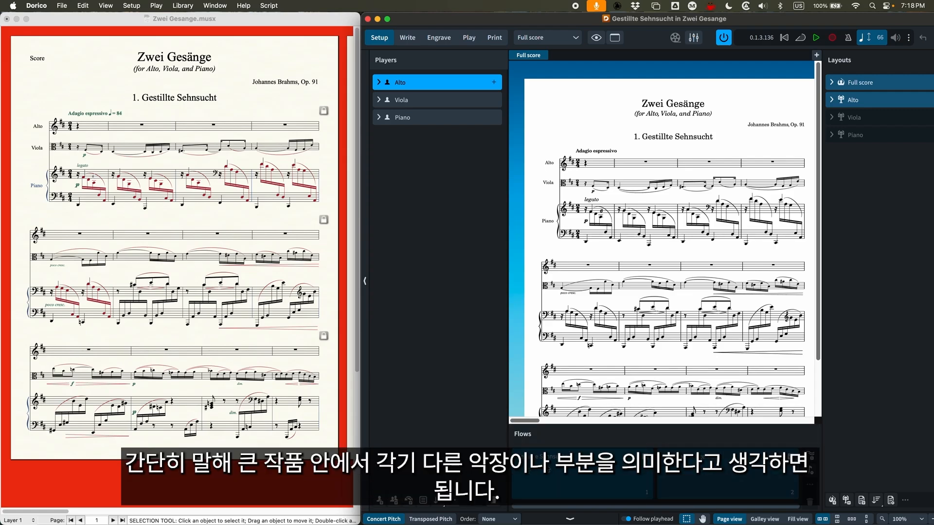
Open Finale's Score Manager, review the instrument list, and close it
{"action": "left_click", "coordinate": [259, 25]}
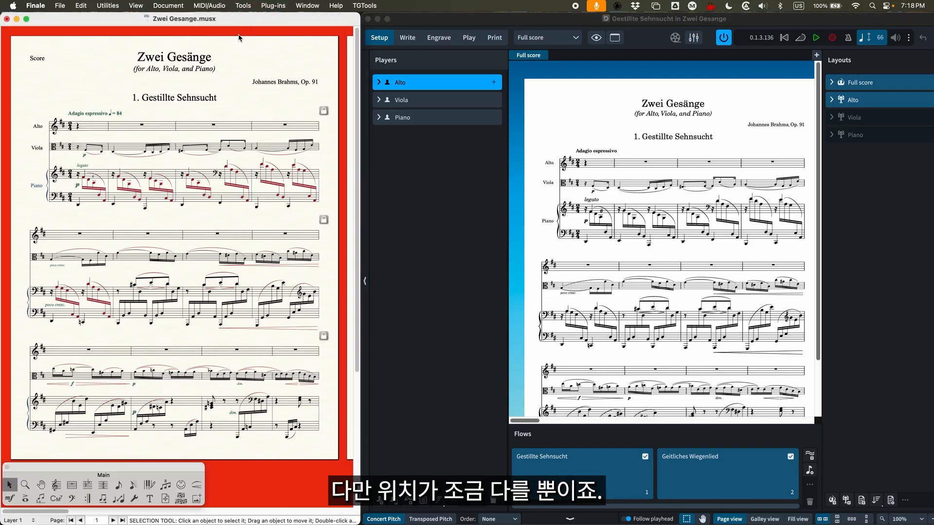
{"action": "key", "text": "super+k"}
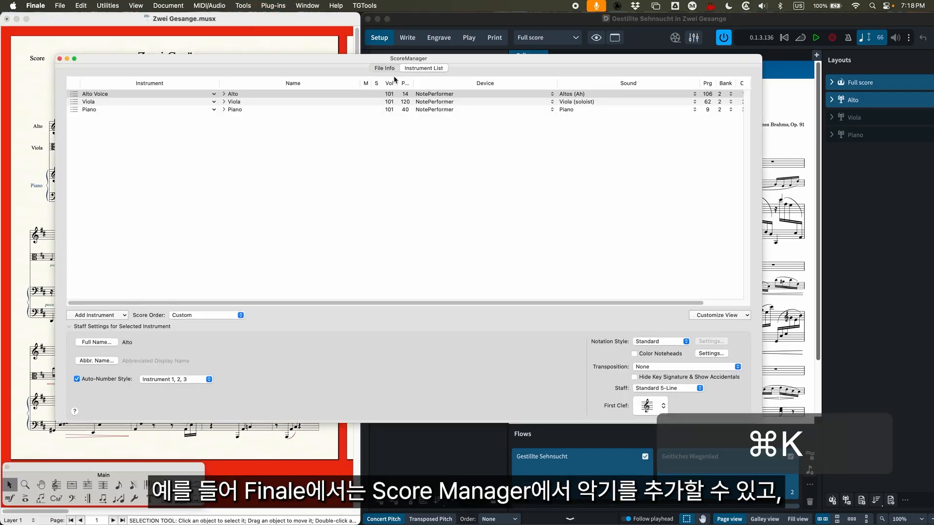
{"action": "left_click_drag", "start_coordinate": [308, 59], "coordinate": [270, 42]}
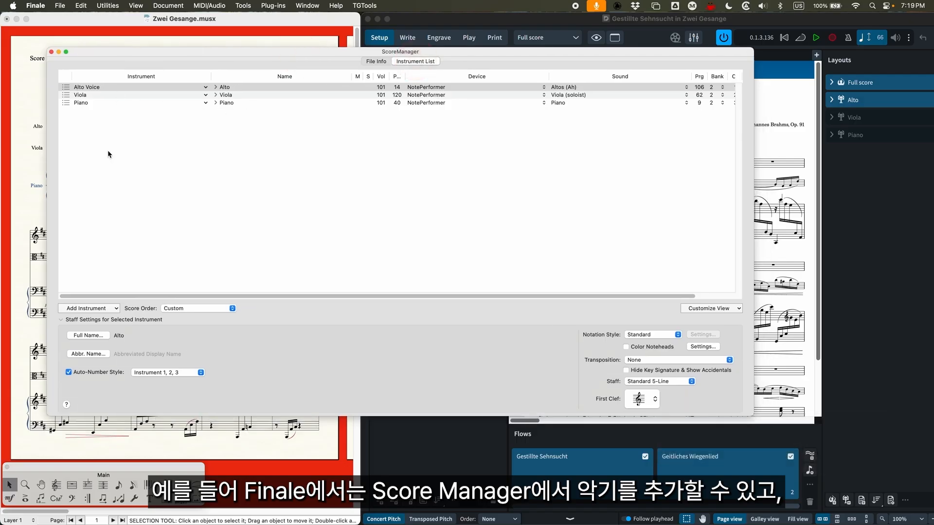
{"action": "left_click", "coordinate": [51, 51]}
Open Finale's Manage Parts dialog, expand the part definition for the Alto part, accept the dialog, and return to Dorico
{"action": "left_click", "coordinate": [166, 6]}
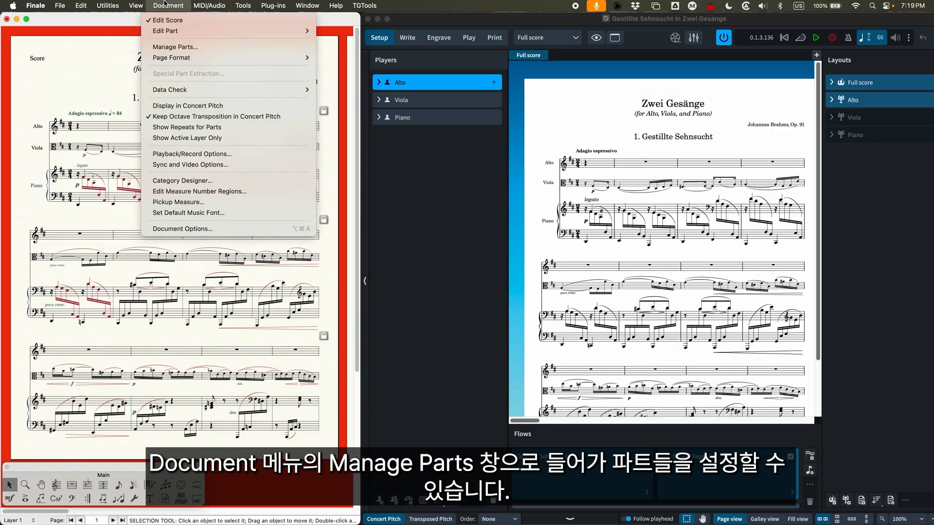
{"action": "left_click", "coordinate": [175, 46]}
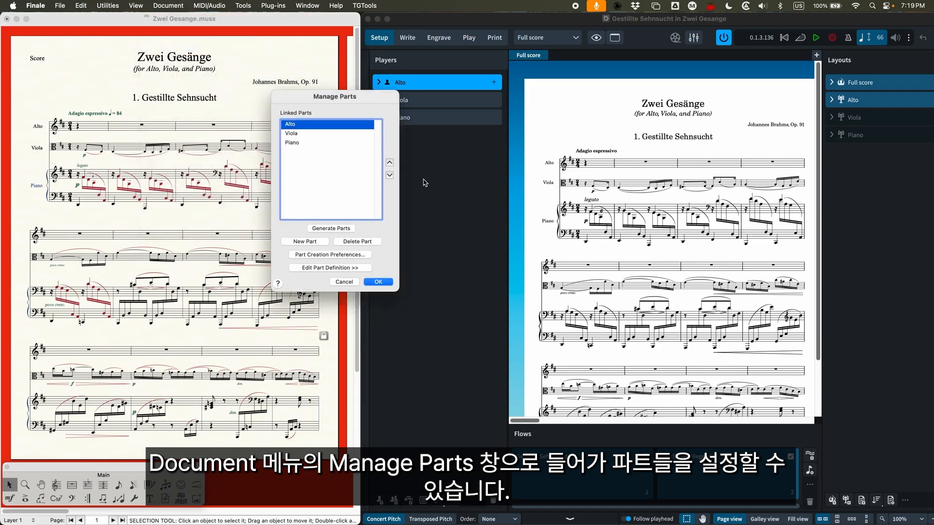
{"action": "left_click", "coordinate": [334, 267]}
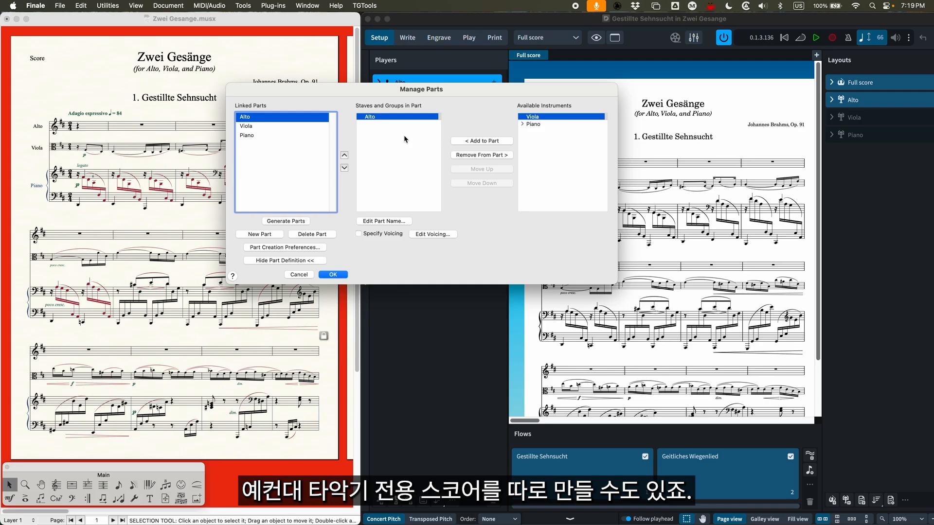
{"action": "left_click", "coordinate": [332, 275]}
{"action": "left_click", "coordinate": [859, 177]}
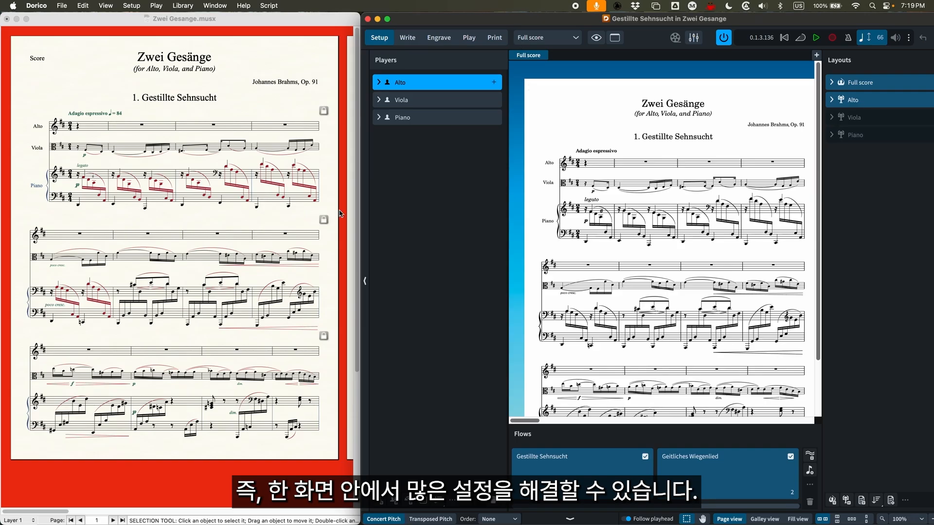
Switch Dorico to Write mode and resize its window to sit beside the Finale score
{"action": "left_click", "coordinate": [124, 22]}
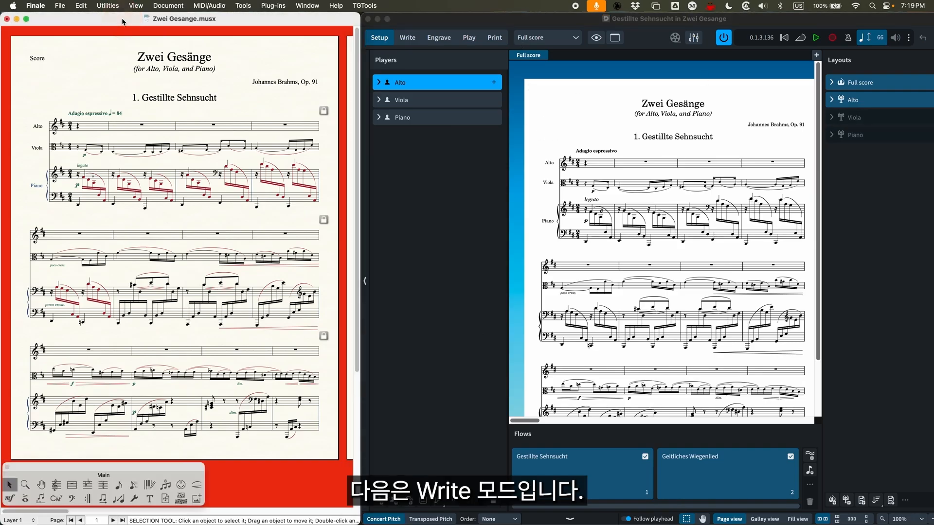
{"action": "left_click", "coordinate": [490, 34]}
{"action": "left_click", "coordinate": [407, 37]}
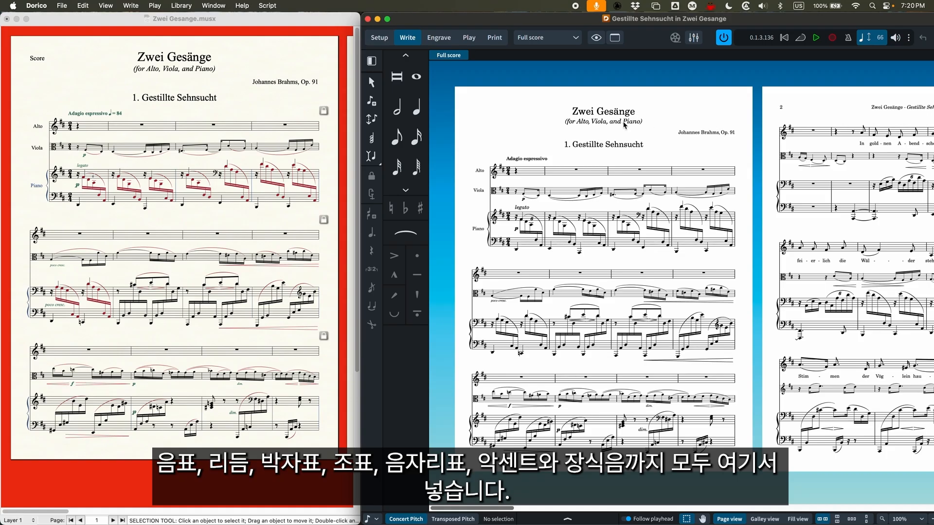
{"action": "double_click", "coordinate": [771, 18]}
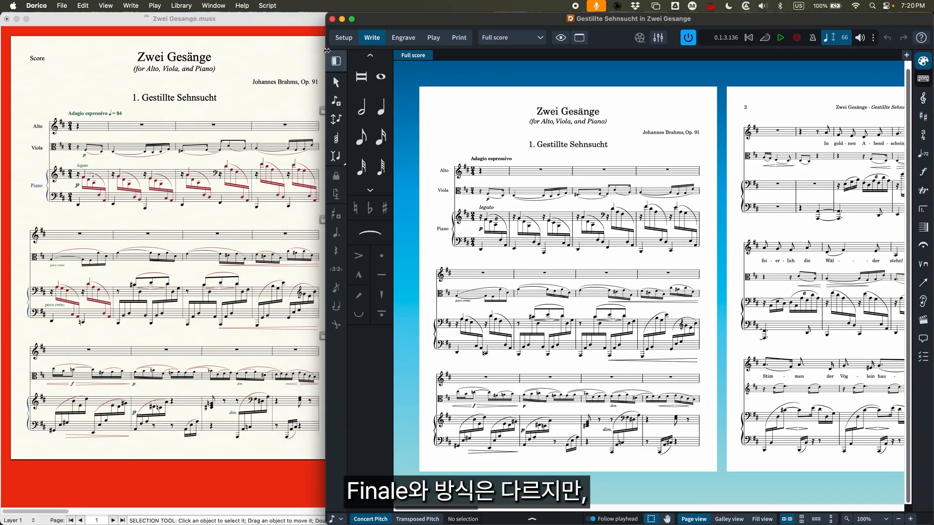
{"action": "left_click_drag", "start_coordinate": [333, 48], "coordinate": [367, 48]}
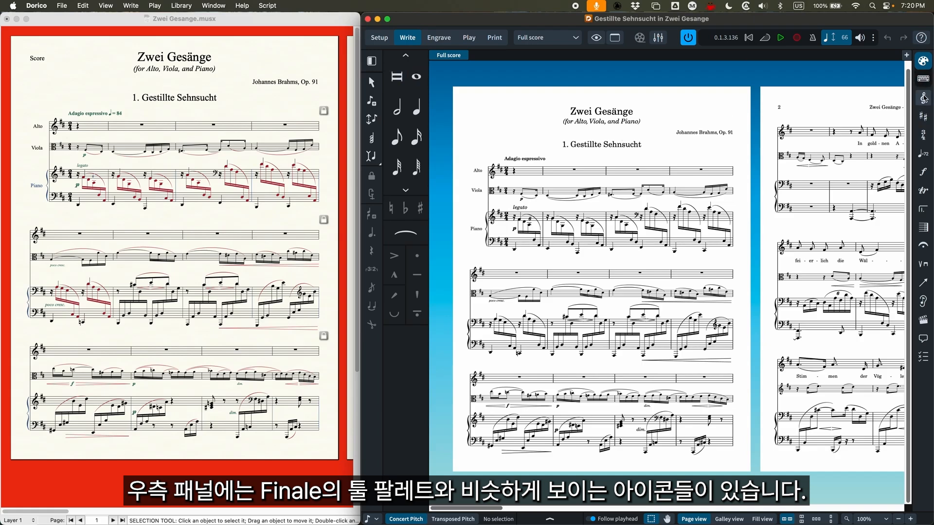
Show the clefs and octave lines choices in Dorico's Write mode
{"action": "left_click", "coordinate": [202, 444]}
{"action": "left_click", "coordinate": [832, 21]}
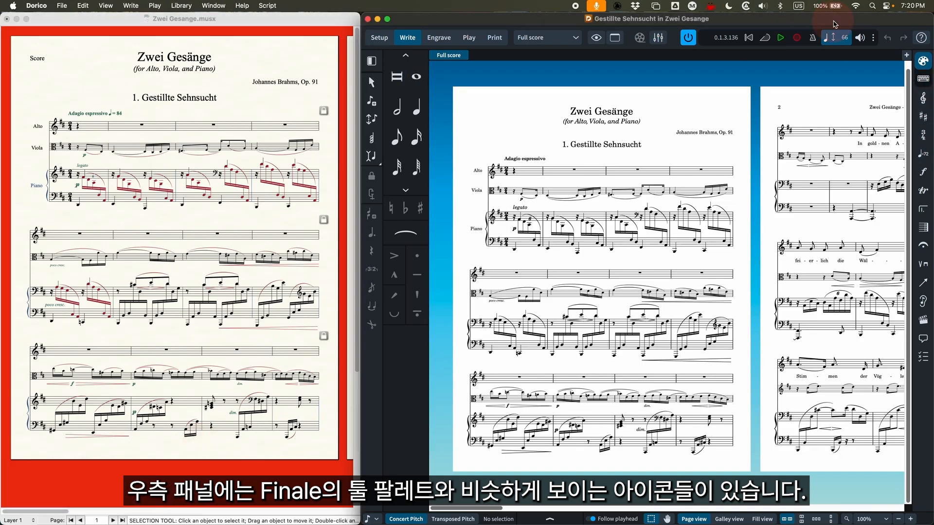
{"action": "left_click", "coordinate": [924, 100]}
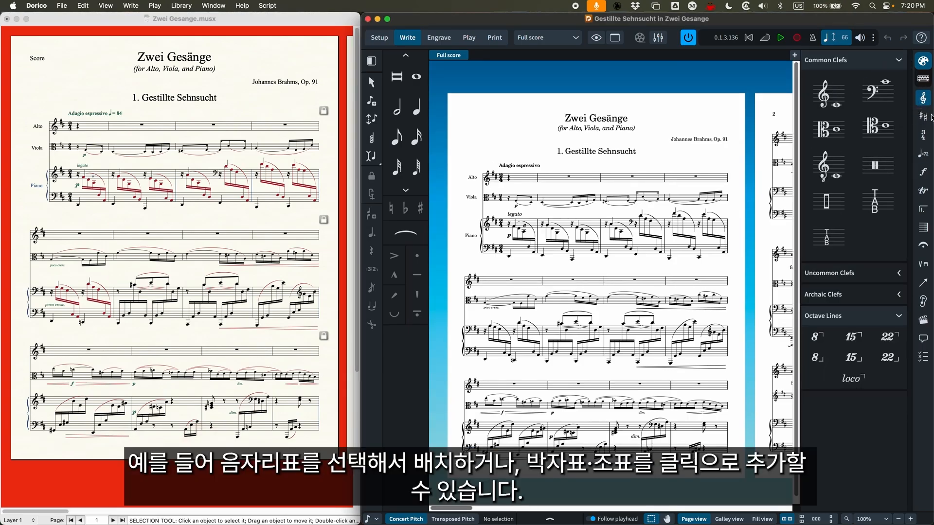
Show the key signatures and accidentals choices in Dorico's Write mode, and hide them again
{"action": "left_click", "coordinate": [923, 135]}
{"action": "left_click", "coordinate": [924, 117]}
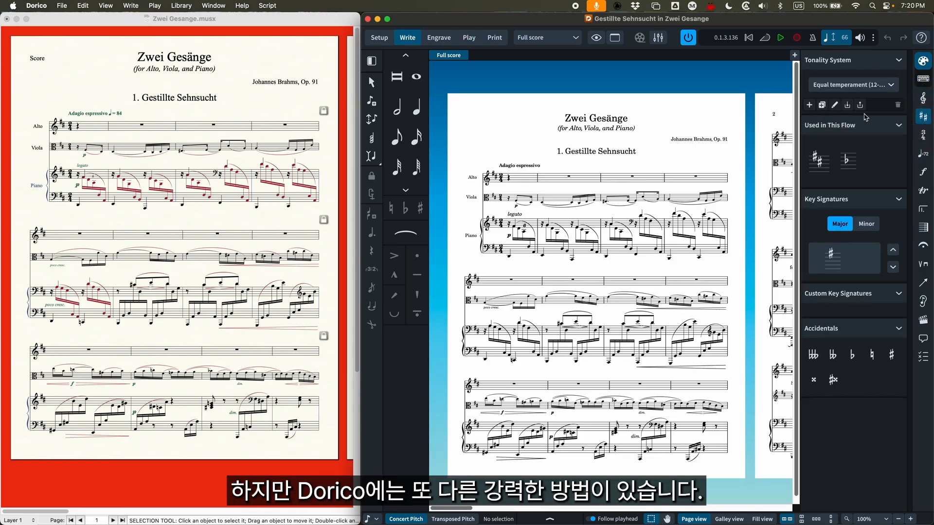
{"action": "left_click", "coordinate": [923, 119]}
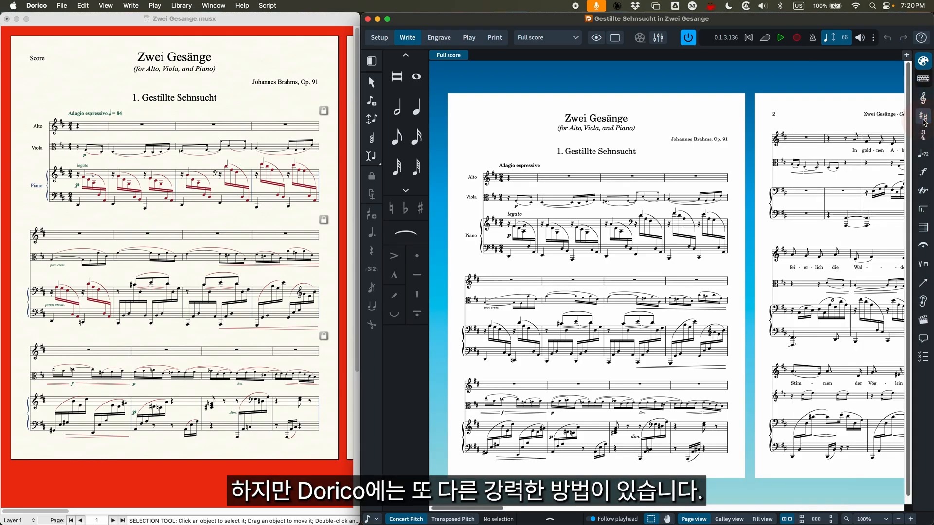
Add a trill to the first viola note of bar 2 using the ornaments popover entry tr
{"action": "left_click", "coordinate": [543, 207]}
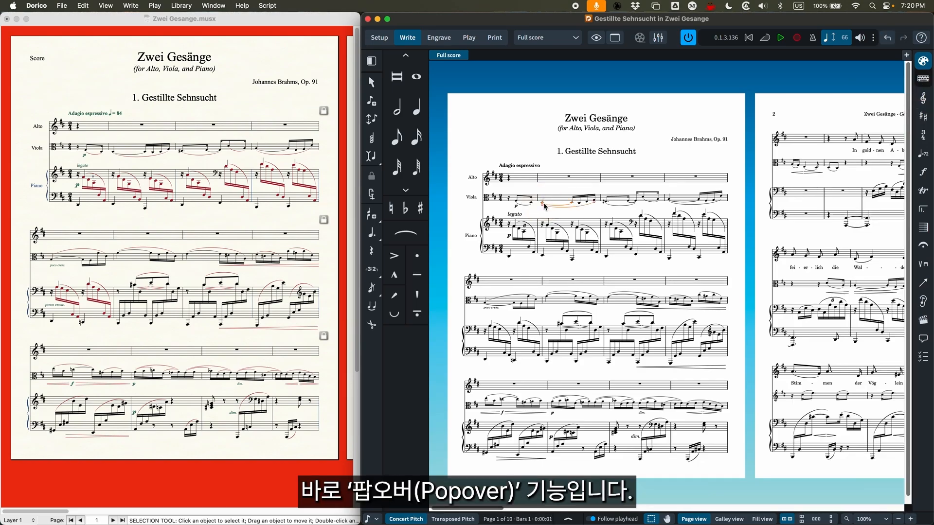
{"action": "key", "text": "super+equal"}
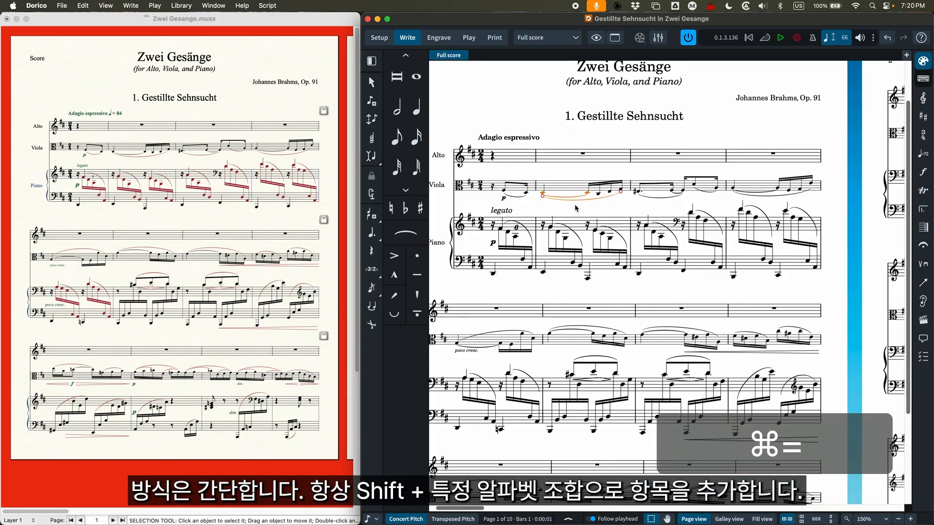
{"action": "left_click", "coordinate": [573, 173]}
{"action": "left_click", "coordinate": [544, 196]}
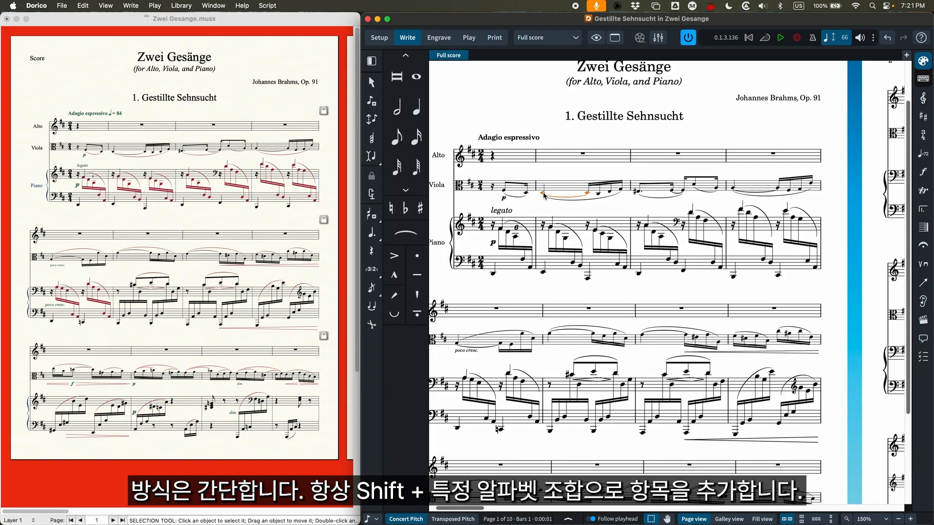
{"action": "key", "text": "shift+o"}
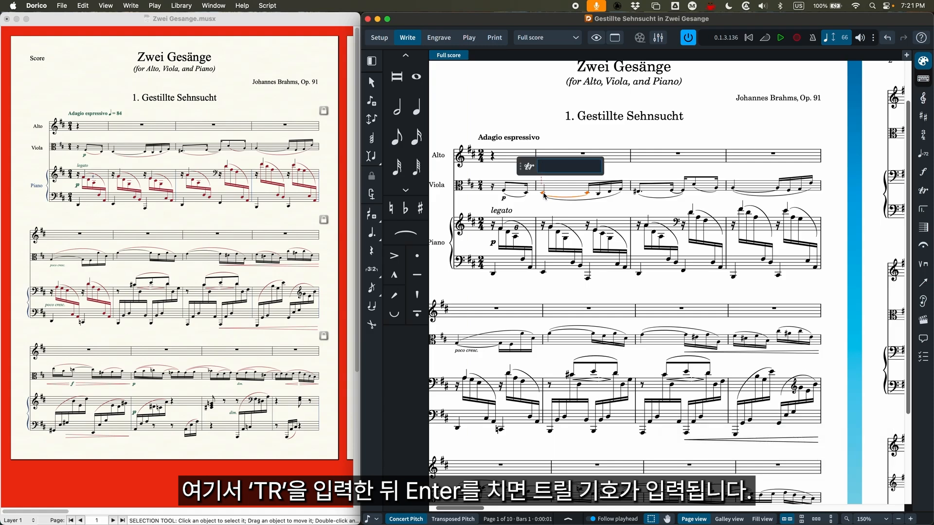
{"action": "type", "text": "tr"}
{"action": "key", "text": "Return"}
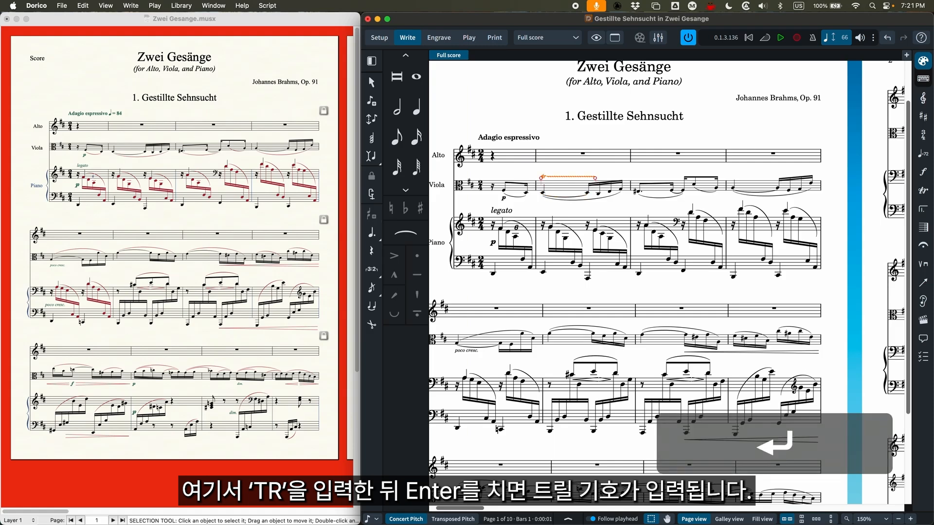
{"action": "left_click", "coordinate": [566, 173]}
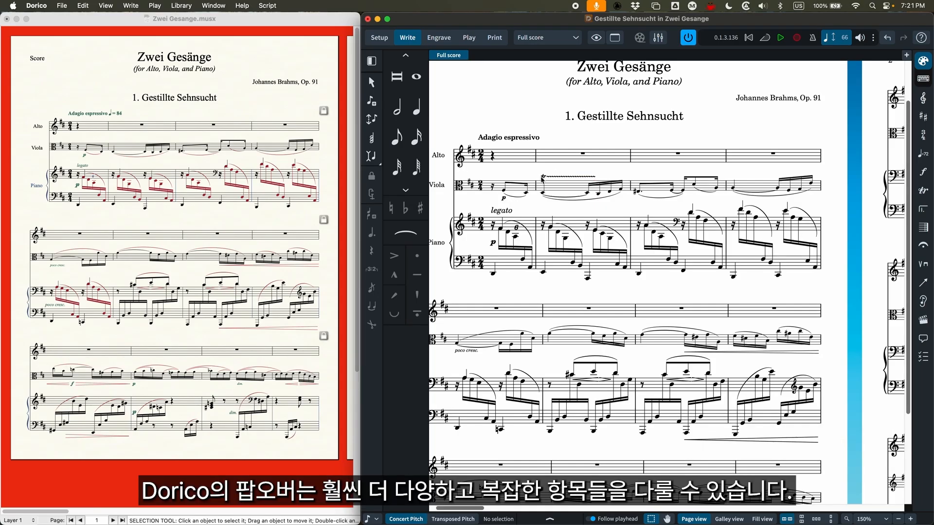
Delete the trill above the viola's second bar in the Dorico score
{"action": "left_click", "coordinate": [545, 180]}
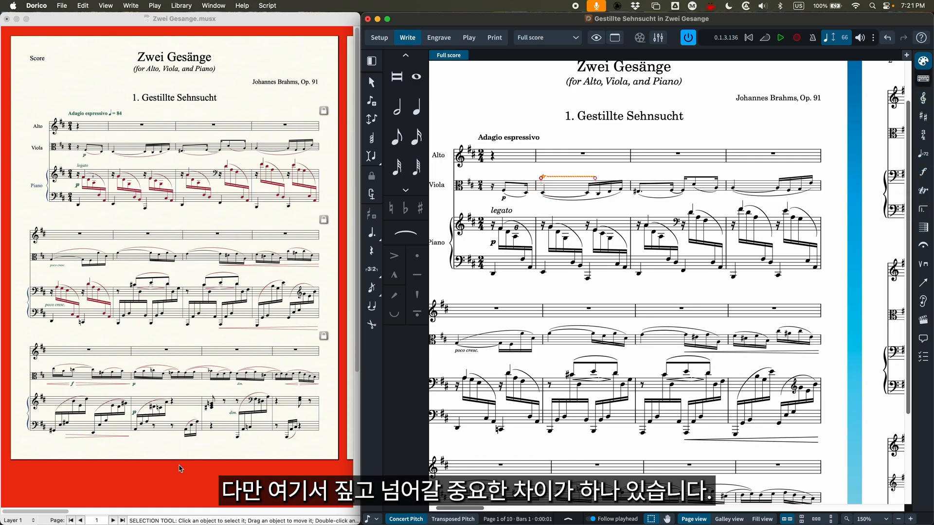
{"action": "key", "text": "super+Tab"}
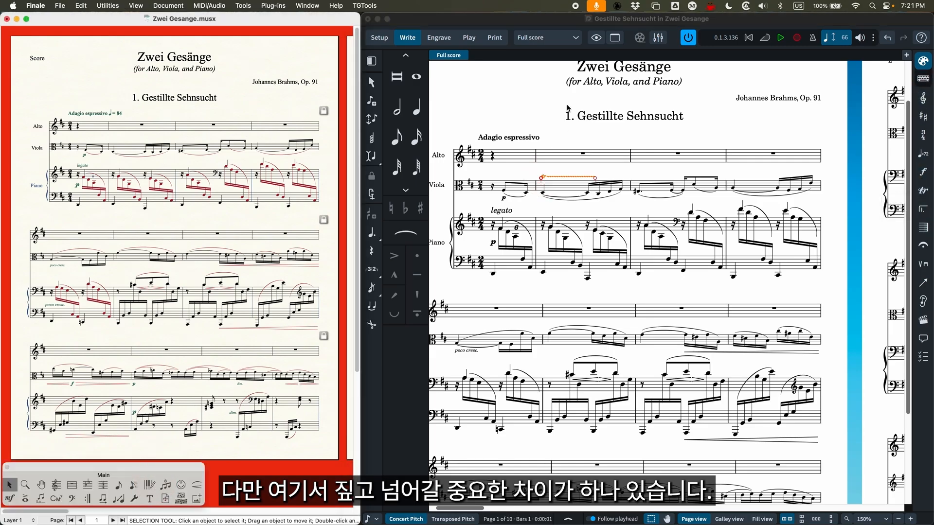
{"action": "left_click", "coordinate": [522, 123]}
{"action": "left_click_drag", "start_coordinate": [522, 157], "coordinate": [559, 190]}
{"action": "key", "text": "BackSpace"}
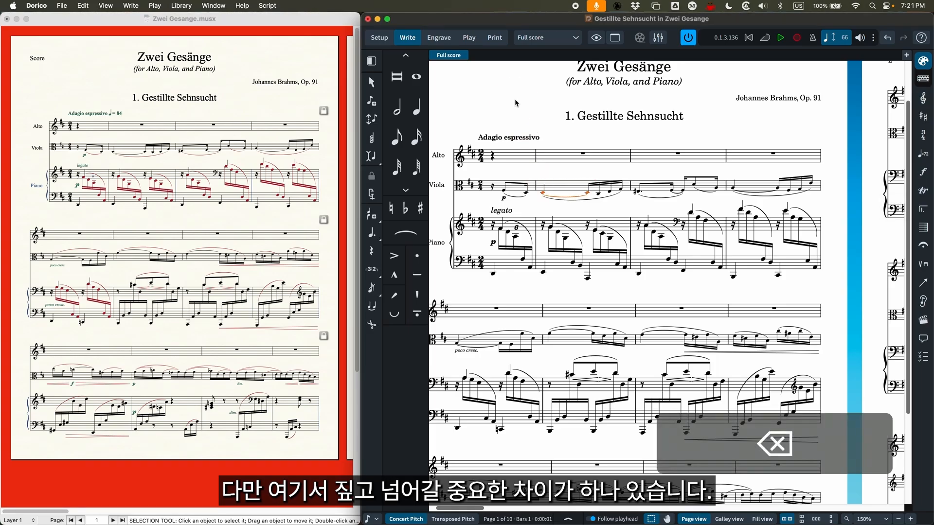
Switch to Finale and open the Articulation Selection for a second-system viola note with the Articulation Tool
{"action": "left_click", "coordinate": [192, 388]}
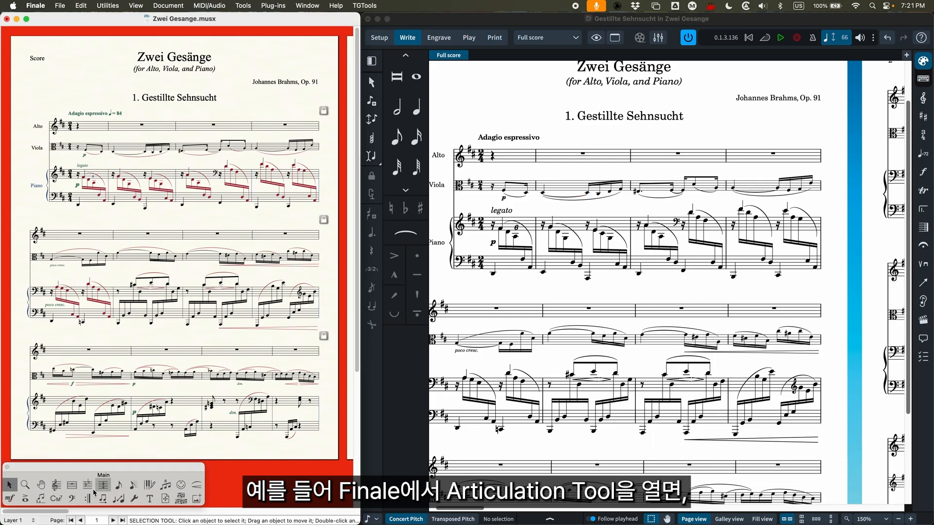
{"action": "left_click", "coordinate": [24, 499]}
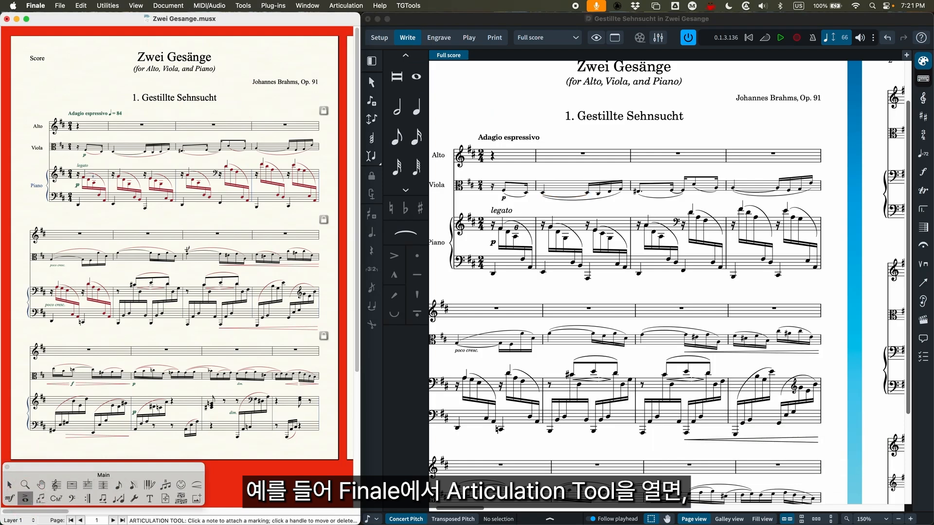
{"action": "left_click", "coordinate": [202, 252]}
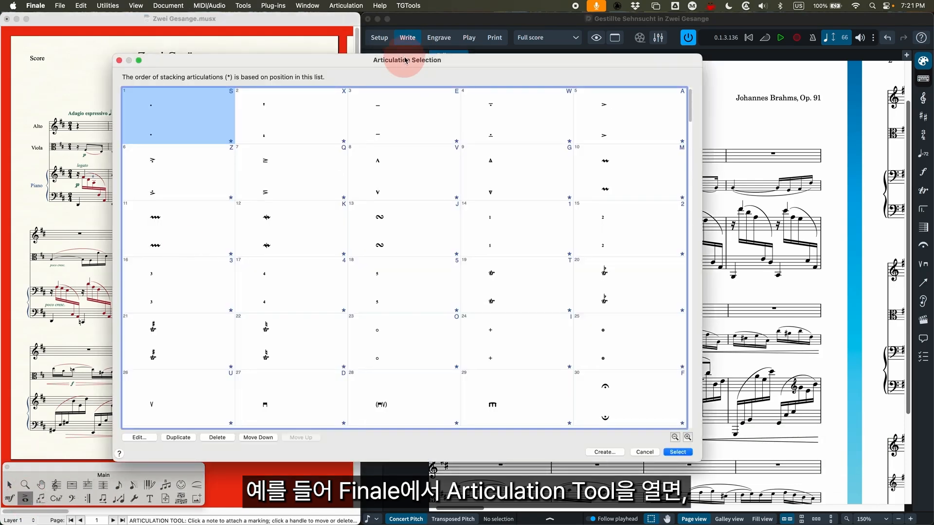
{"action": "left_click_drag", "start_coordinate": [323, 62], "coordinate": [326, 51]}
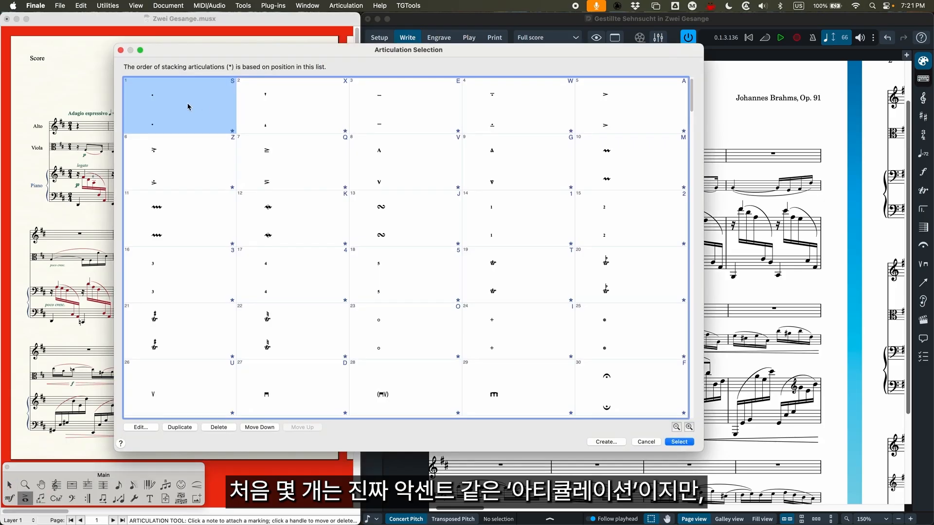
Examine the accent-type articulations, the mordent, the trill and the fingering numbers 1 to 5 in the Articulation Selection
{"action": "left_click", "coordinate": [513, 161]}
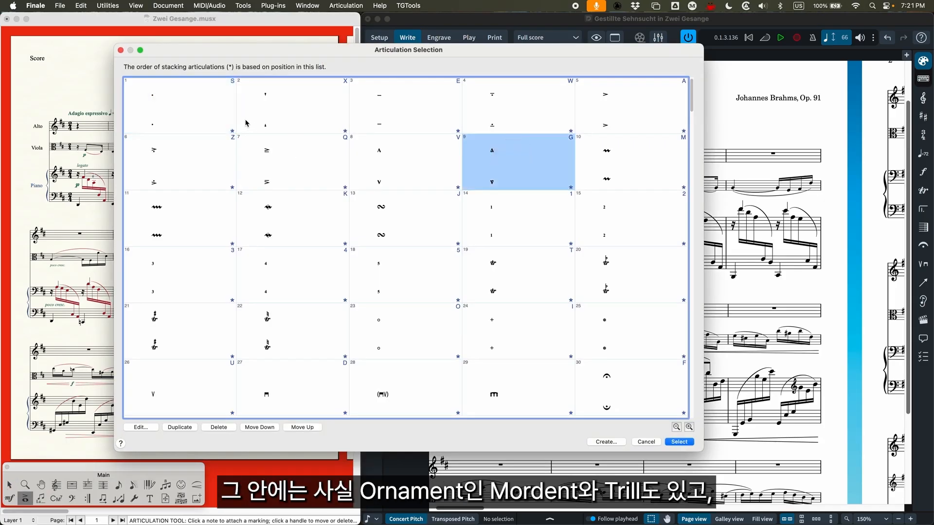
{"action": "left_click", "coordinate": [215, 117], "text": "shift"}
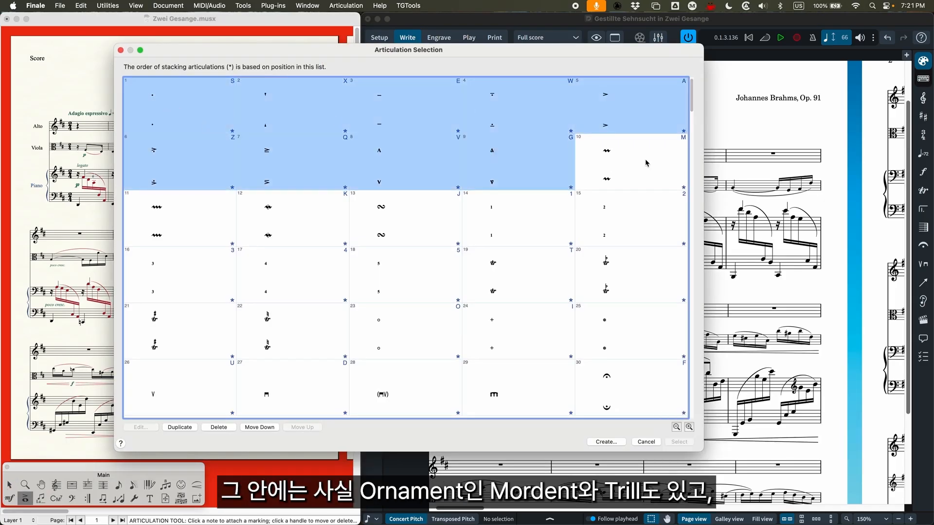
{"action": "left_click", "coordinate": [607, 170]}
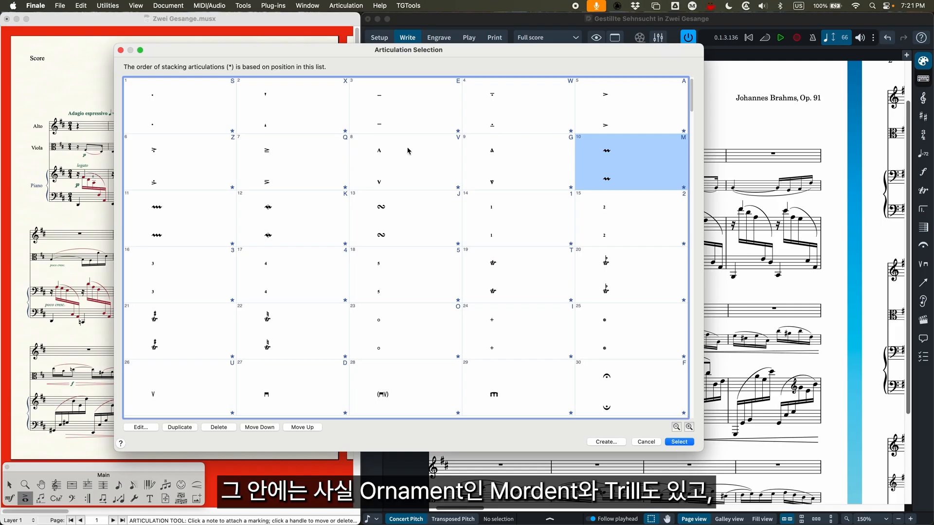
{"action": "left_click", "coordinate": [539, 277]}
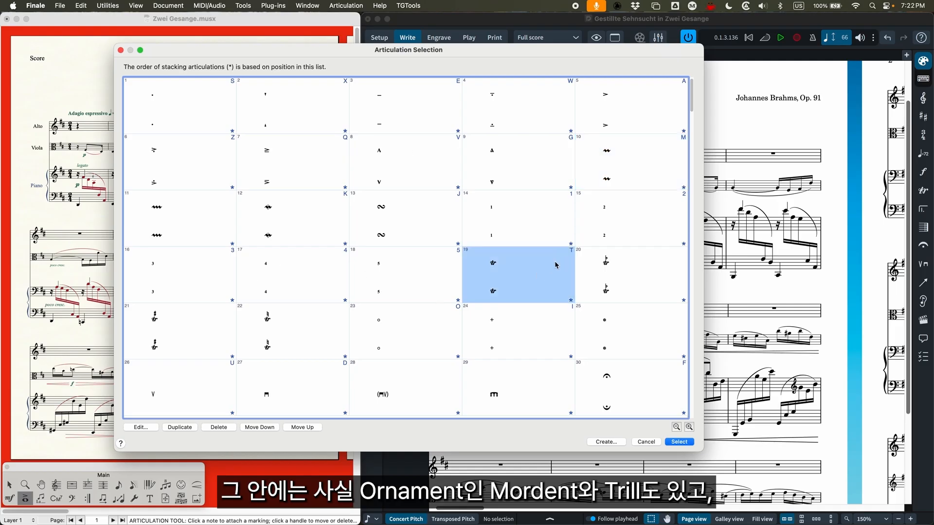
{"action": "left_click", "coordinate": [515, 227]}
{"action": "left_click", "coordinate": [452, 270], "text": "shift"}
Examine the fermata and tremolo symbols among the articulations, and cancel the selection without assigning one
{"action": "scroll", "coordinate": [392, 291], "scroll_direction": "down", "scroll_amount": 5}
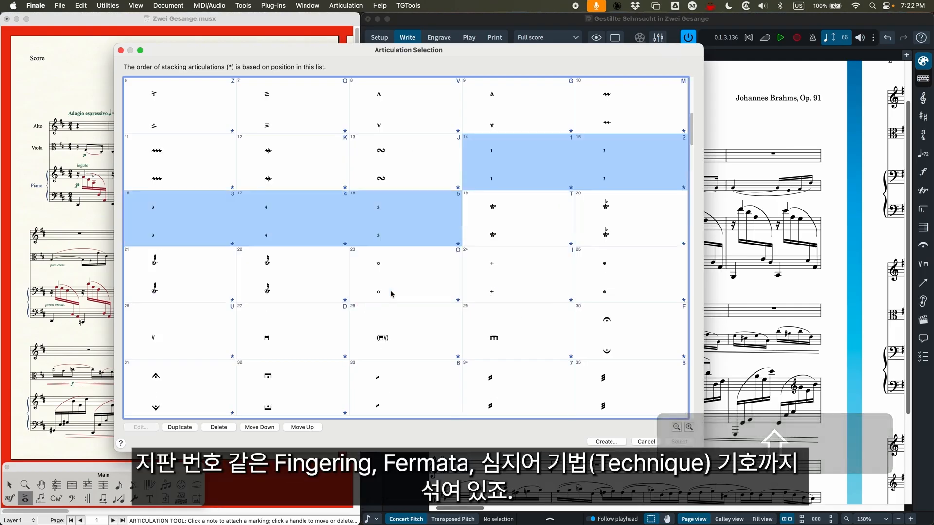
{"action": "left_click", "coordinate": [579, 181]}
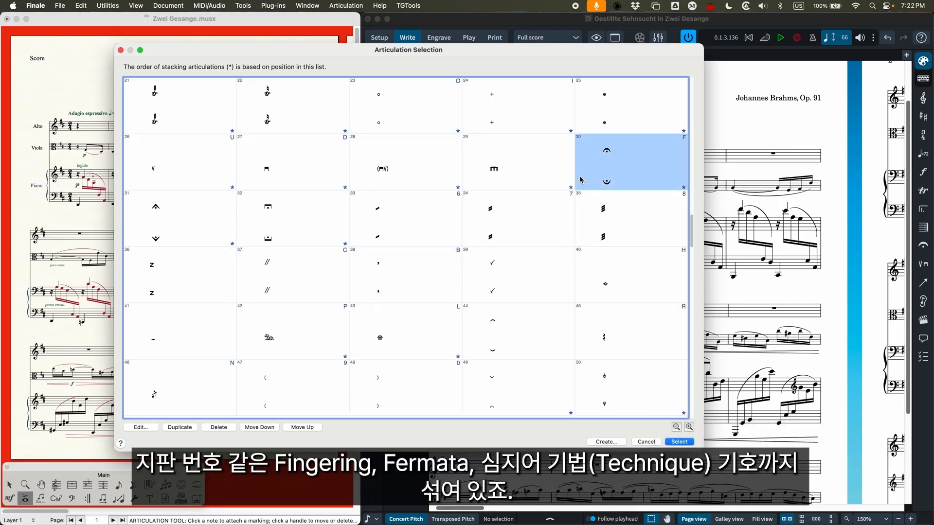
{"action": "left_click", "coordinate": [521, 227]}
{"action": "scroll", "coordinate": [518, 232], "scroll_direction": "up", "scroll_amount": 3}
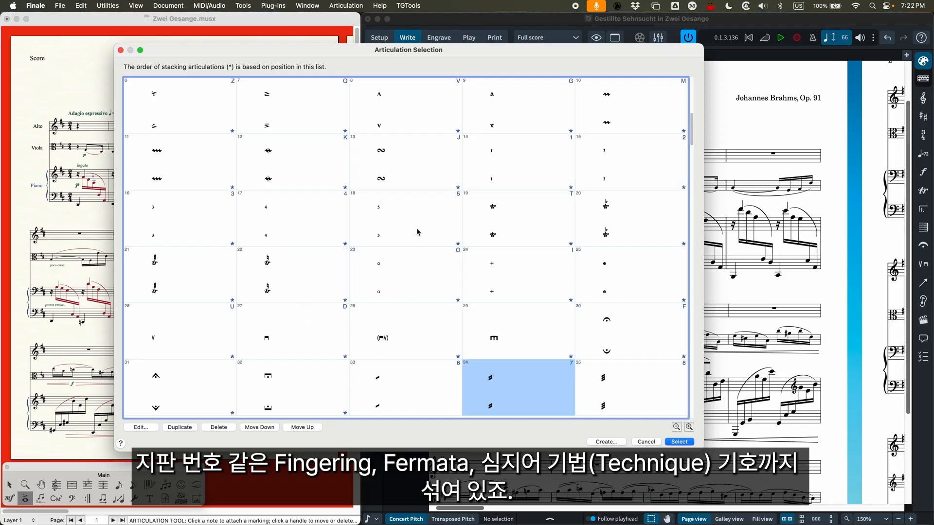
{"action": "left_click", "coordinate": [217, 111]}
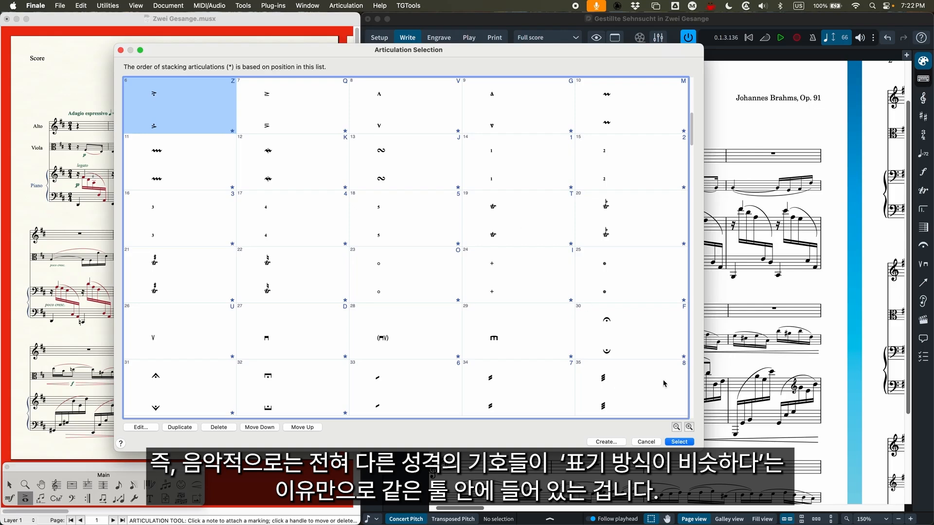
{"action": "left_click", "coordinate": [646, 441]}
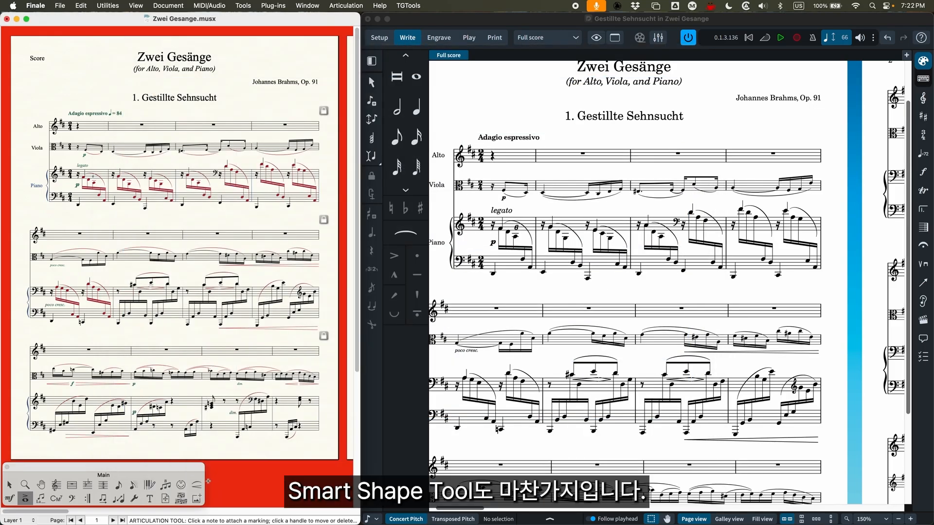
Show Finale's Smart Shape palette, and open the Expression Selection for the viola staff in the second system
{"action": "left_click", "coordinate": [201, 486]}
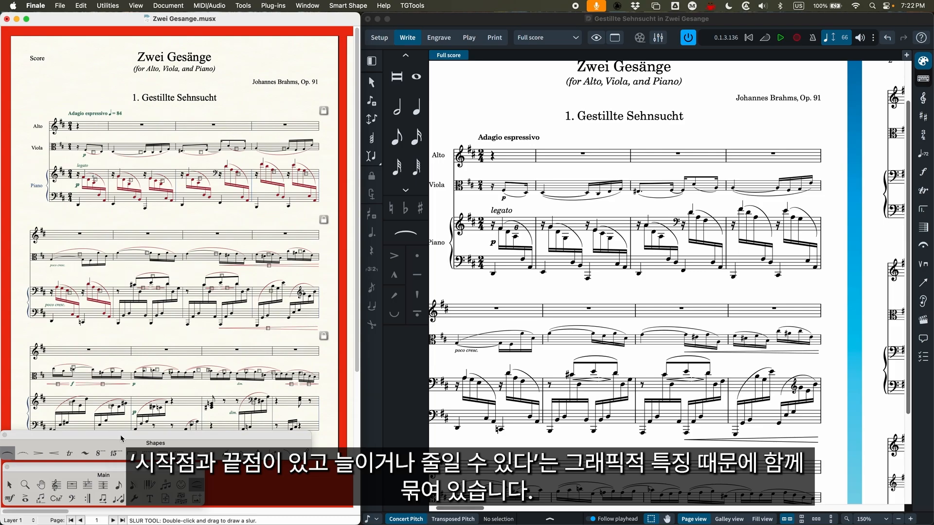
{"action": "left_click", "coordinate": [10, 498]}
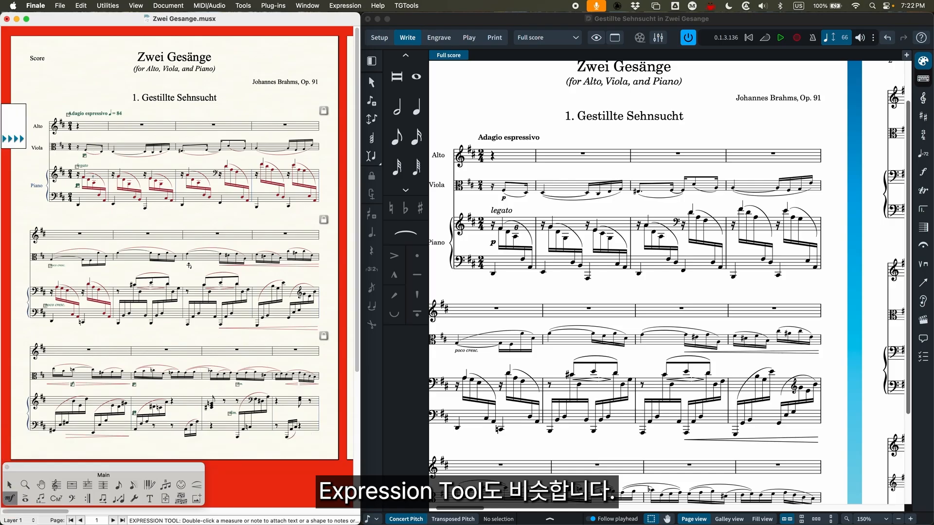
{"action": "double_click", "coordinate": [189, 265]}
Review the Dynamics, Tempo Marks, Tempo Alterations, Expressive Text, Technique Text and Rehearsal Marks expression categories
{"action": "left_click", "coordinate": [251, 47]}
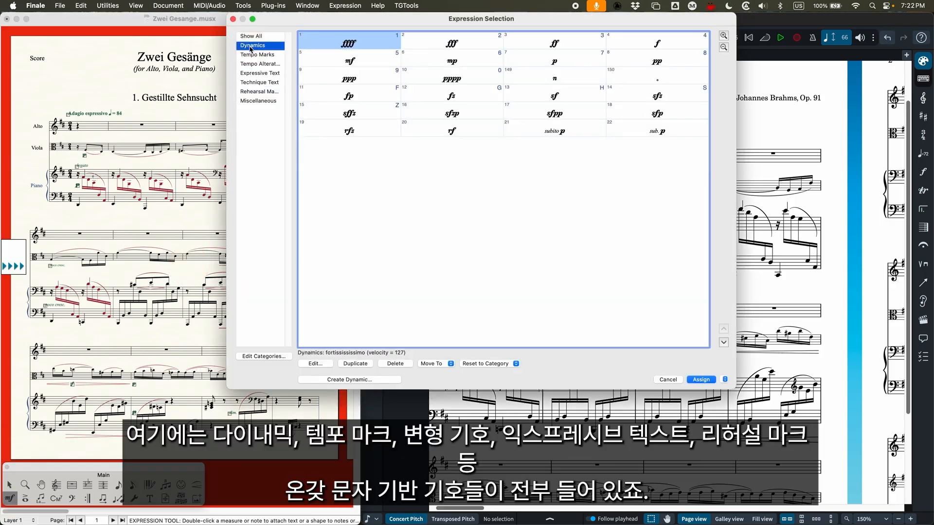
{"action": "left_click", "coordinate": [252, 55]}
{"action": "left_click", "coordinate": [260, 64]}
{"action": "left_click", "coordinate": [262, 74]}
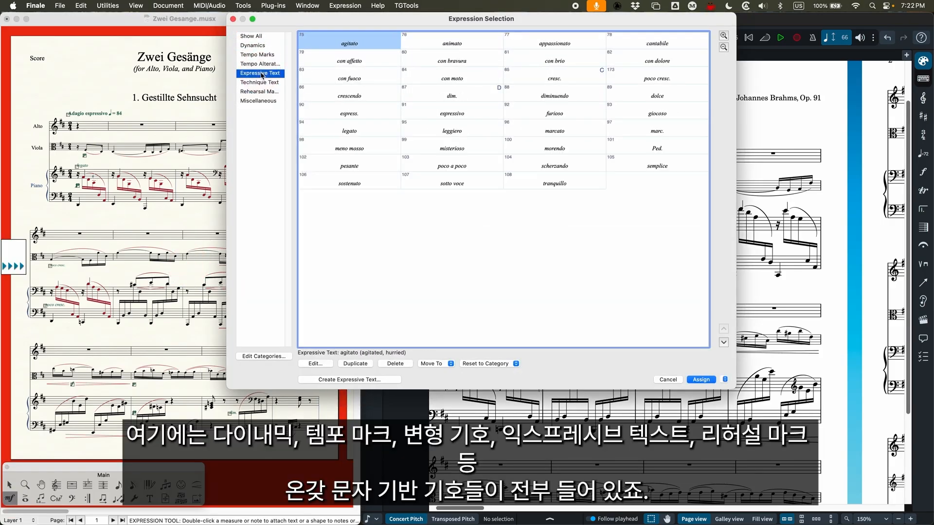
{"action": "left_click", "coordinate": [262, 82]}
{"action": "left_click", "coordinate": [265, 91]}
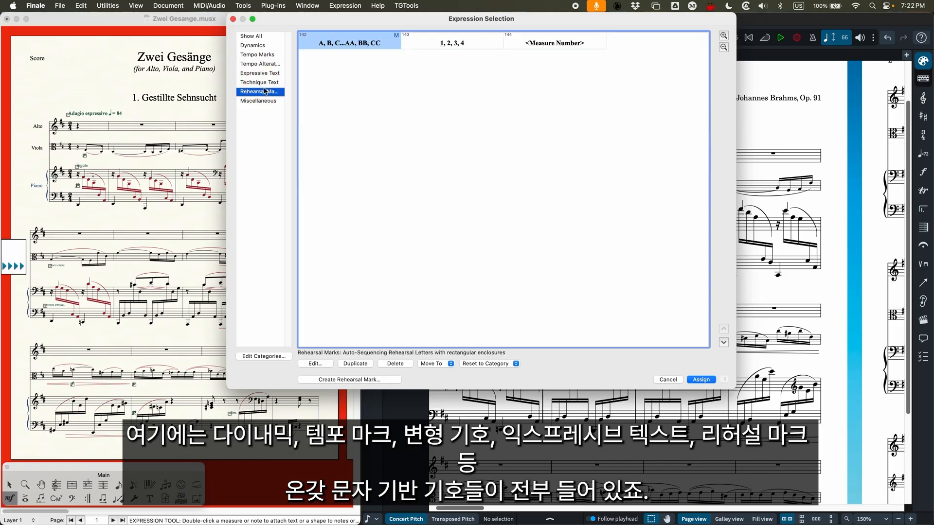
{"action": "left_click", "coordinate": [253, 46]}
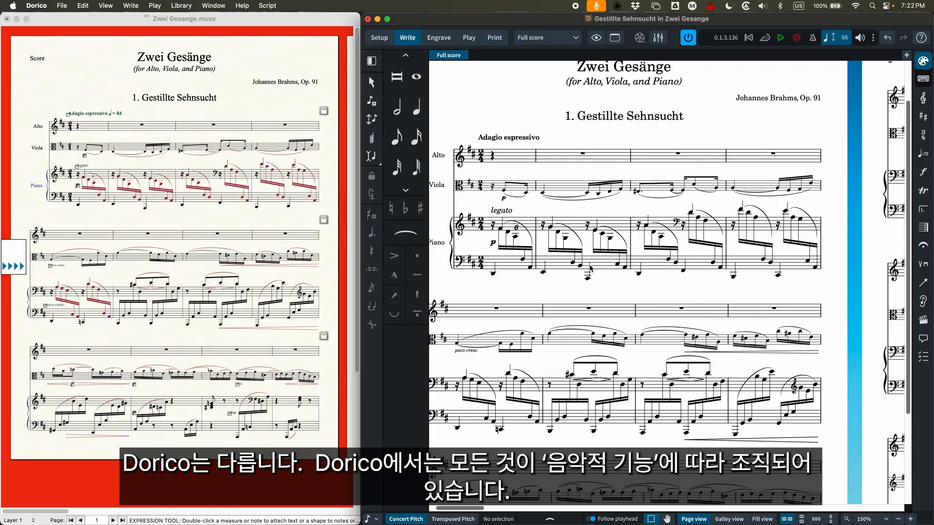
Show the immediate, gradual, attack and combined dynamics choices in Dorico's Write mode
{"action": "scroll", "coordinate": [620, 289], "scroll_direction": "up", "scroll_amount": 2}
{"action": "scroll", "coordinate": [620, 290], "scroll_direction": "left", "scroll_amount": 2}
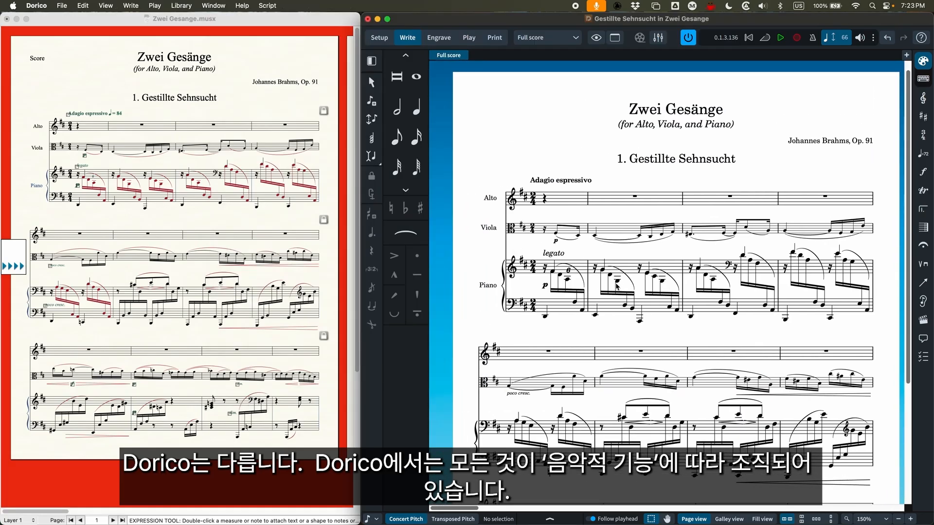
{"action": "left_click", "coordinate": [923, 173]}
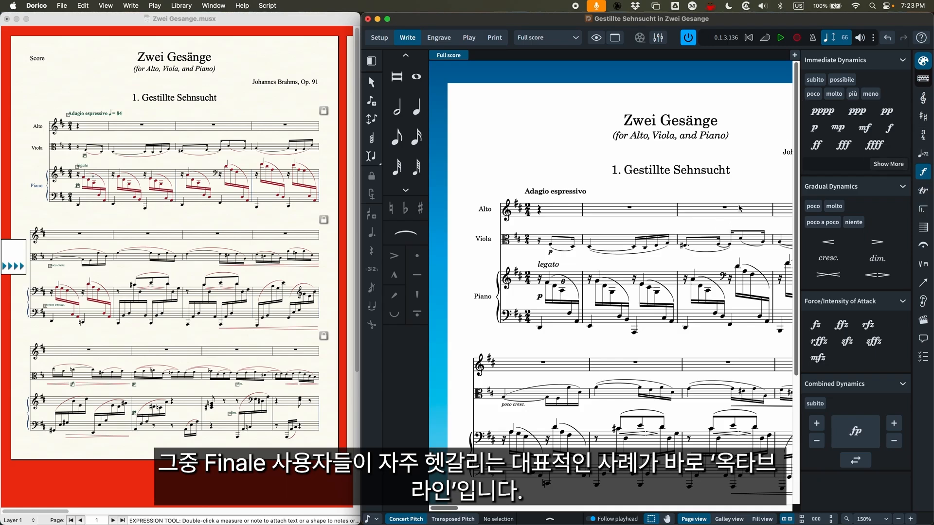
Draw an 8va line over the viola staff in Finale's third system with the Smart Shape tool, and delete it
{"action": "left_click", "coordinate": [161, 219]}
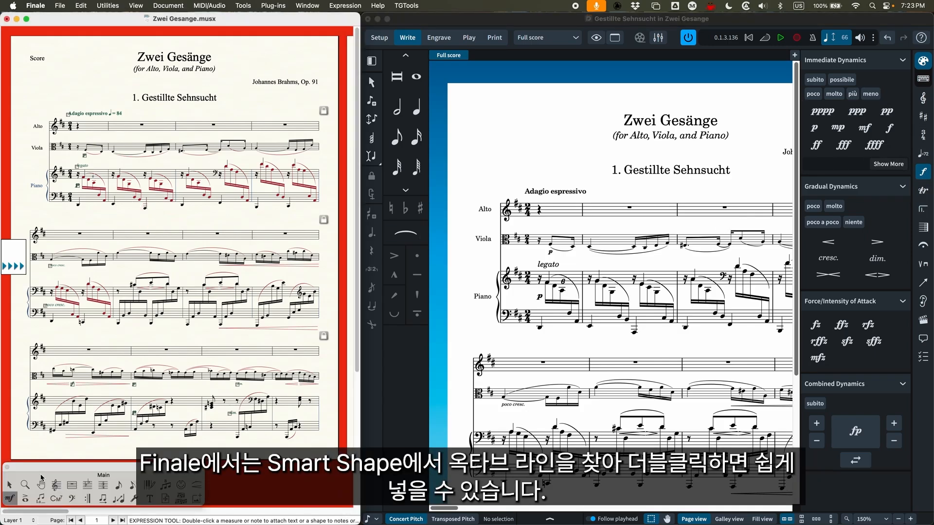
{"action": "left_click", "coordinate": [196, 485]}
{"action": "left_click", "coordinate": [100, 453]}
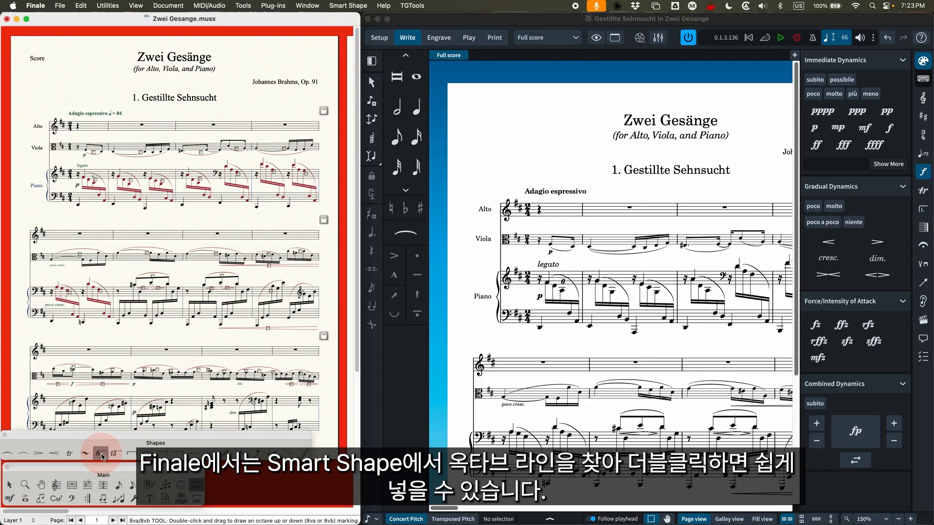
{"action": "left_click", "coordinate": [136, 365]}
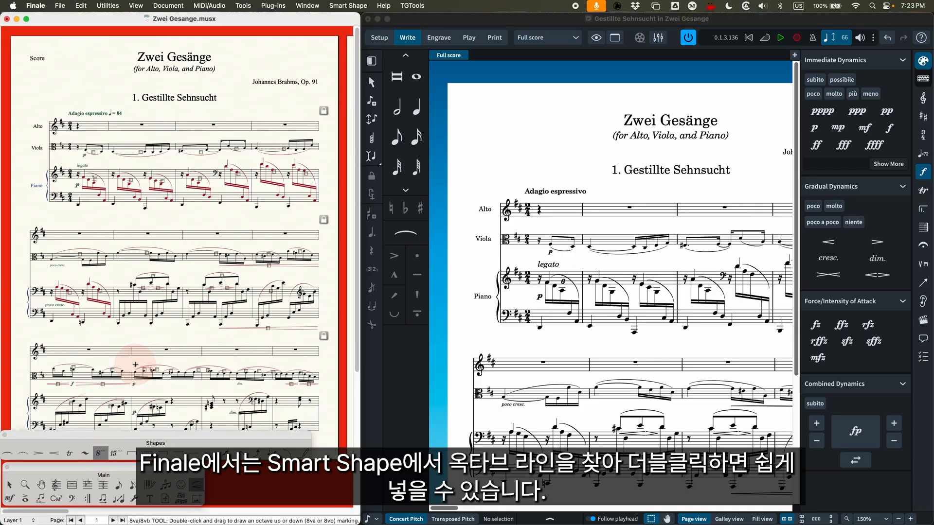
{"action": "left_click_drag", "start_coordinate": [135, 365], "coordinate": [181, 369]}
{"action": "key", "text": "BackSpace"}
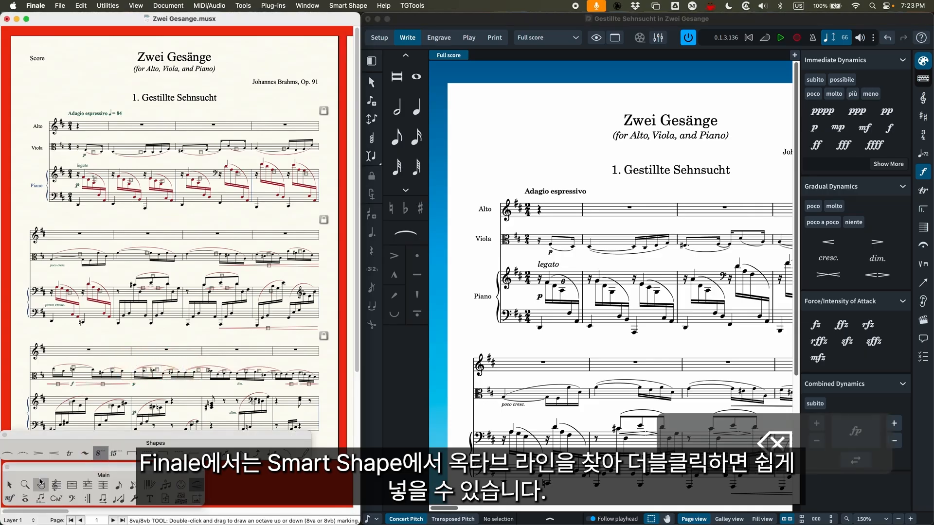
{"action": "left_click", "coordinate": [9, 485]}
Switch to Dorico and examine the horizontal and vertical line types offered in Write mode
{"action": "left_click", "coordinate": [704, 21]}
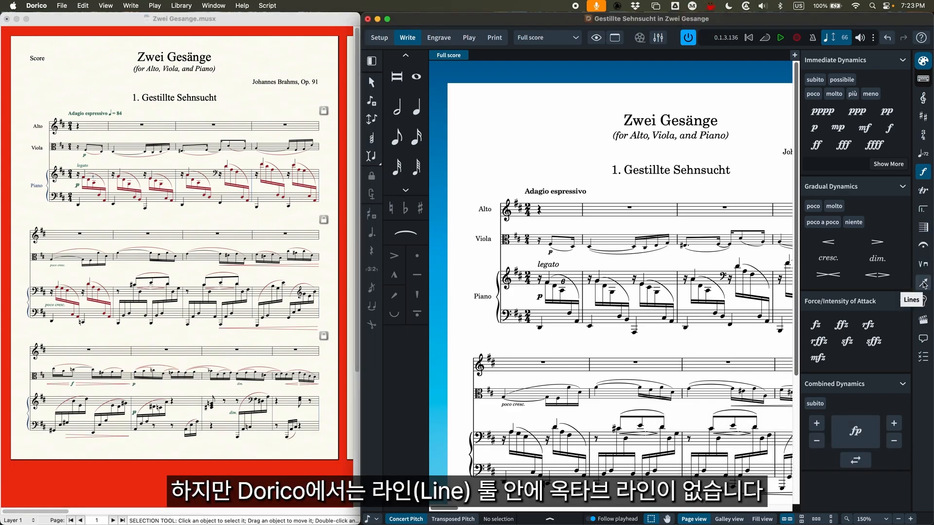
{"action": "left_click", "coordinate": [923, 284]}
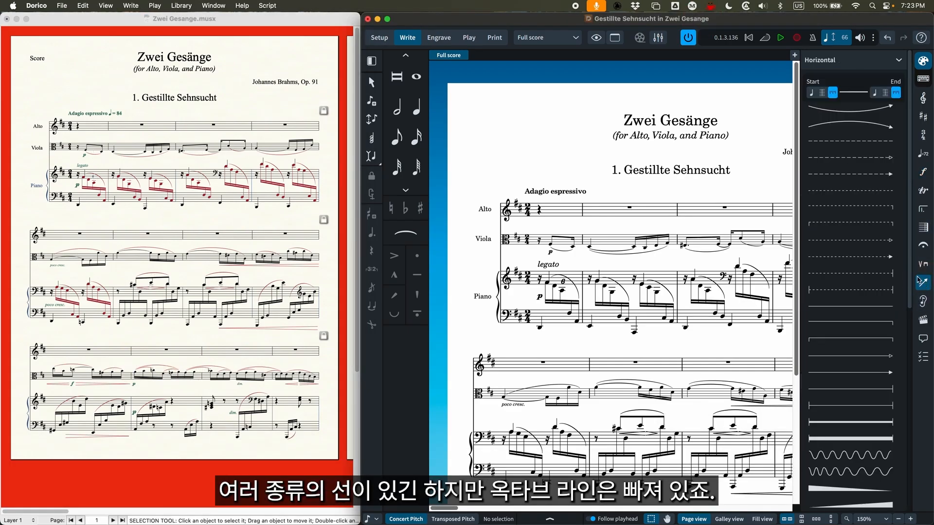
{"action": "scroll", "coordinate": [863, 287], "scroll_direction": "down", "scroll_amount": 10}
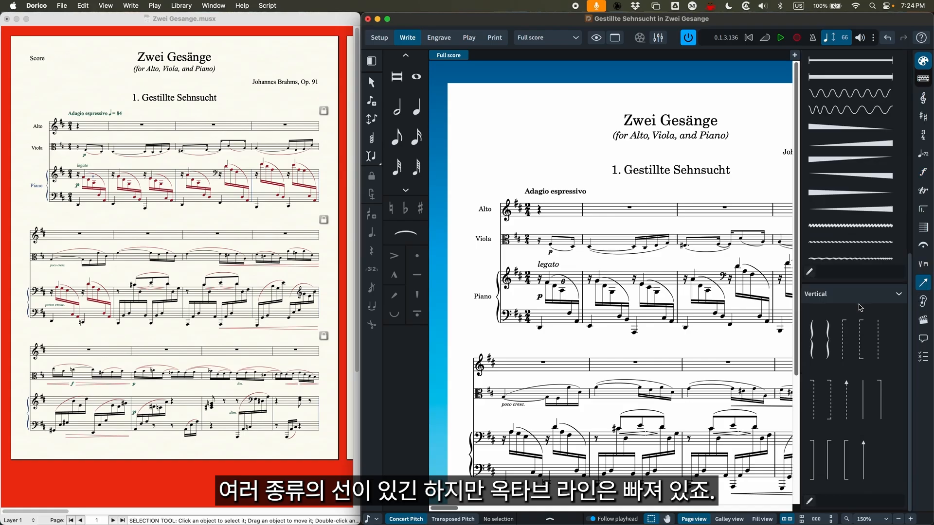
{"action": "scroll", "coordinate": [861, 306], "scroll_direction": "up", "scroll_amount": 10}
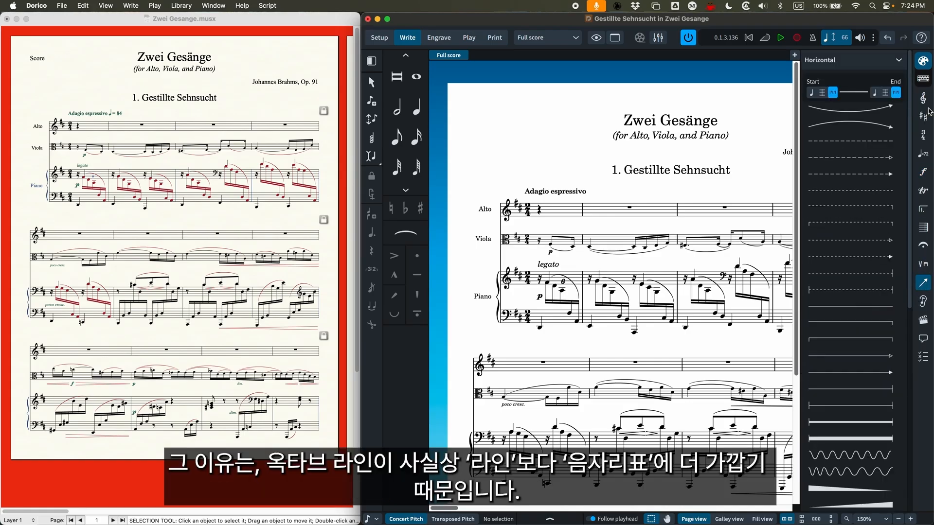
Show Dorico's common clefs together with the octave line choices for 8va, 15ma, 22ma and loco
{"action": "left_click", "coordinate": [926, 101]}
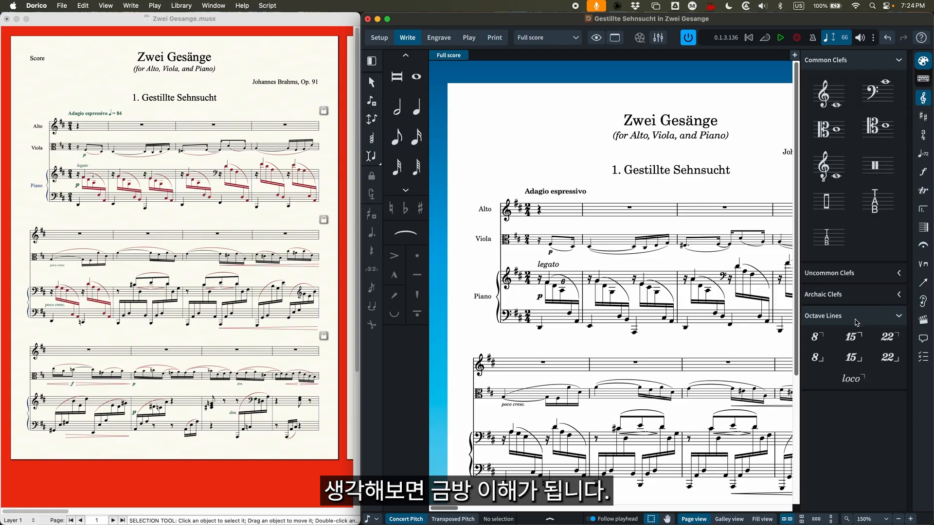
{"action": "scroll", "coordinate": [560, 193], "scroll_direction": "right", "scroll_amount": 3}
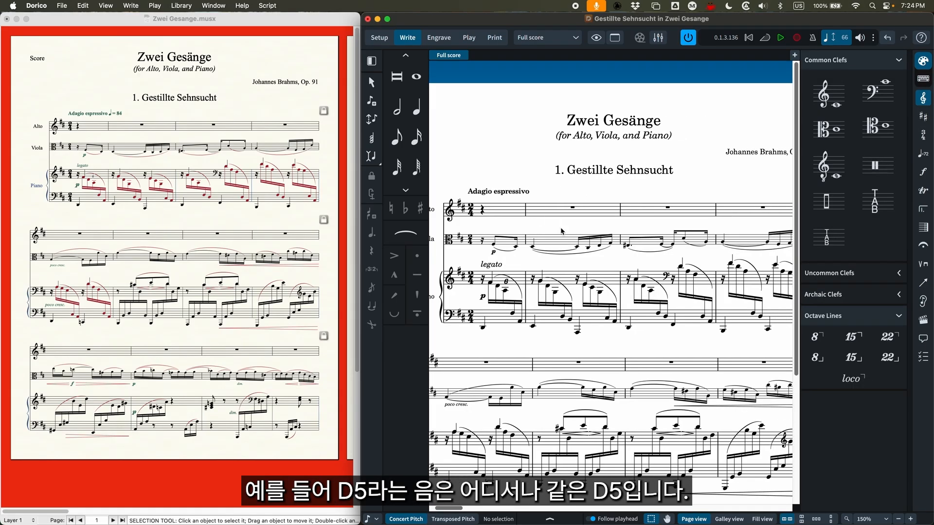
{"action": "scroll", "coordinate": [557, 229], "scroll_direction": "left", "scroll_amount": 1}
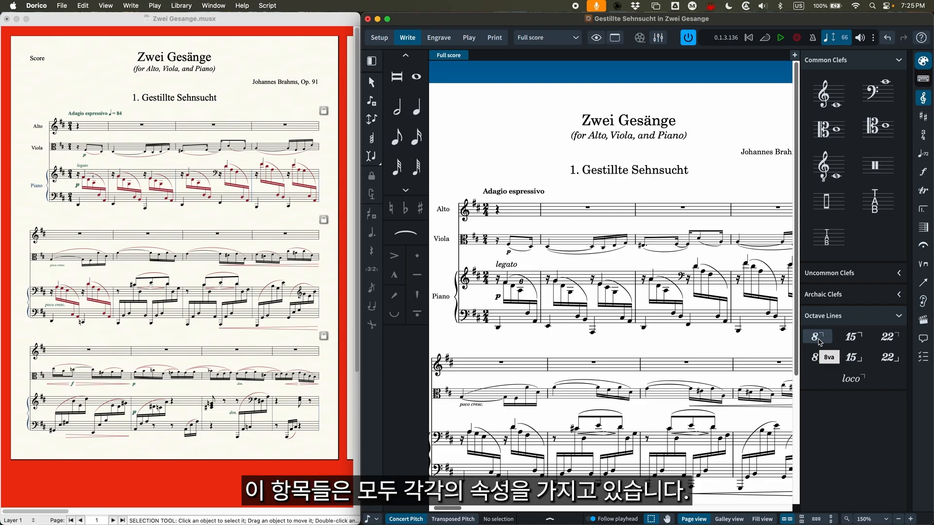
Show the Common, Notes and Rests and Beaming properties of the last viola note in bar 1, and hide the properties
{"action": "left_click", "coordinate": [549, 519]}
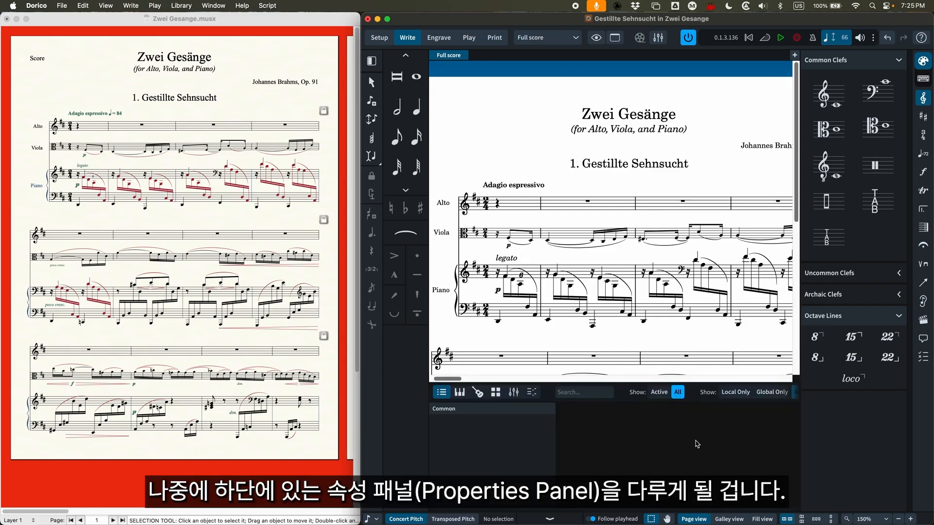
{"action": "left_click", "coordinate": [531, 239]}
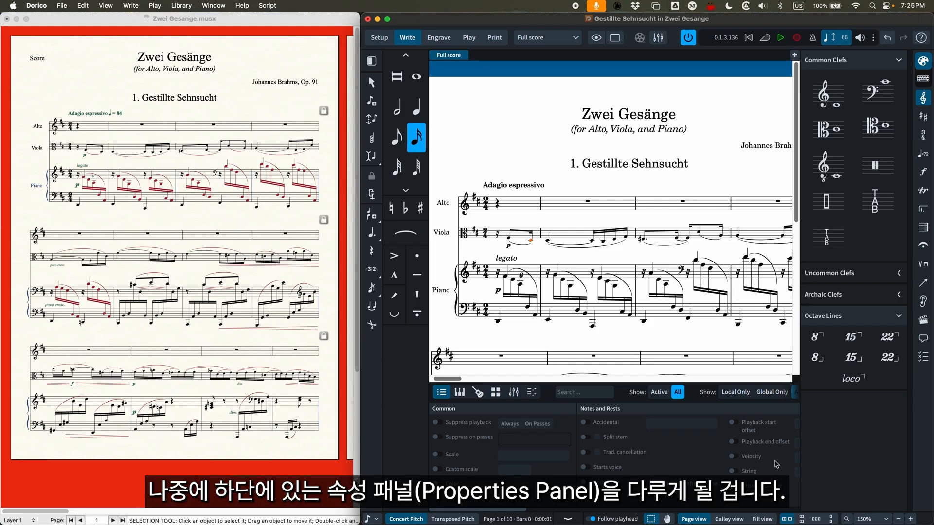
{"action": "scroll", "coordinate": [776, 464], "scroll_direction": "right", "scroll_amount": 8}
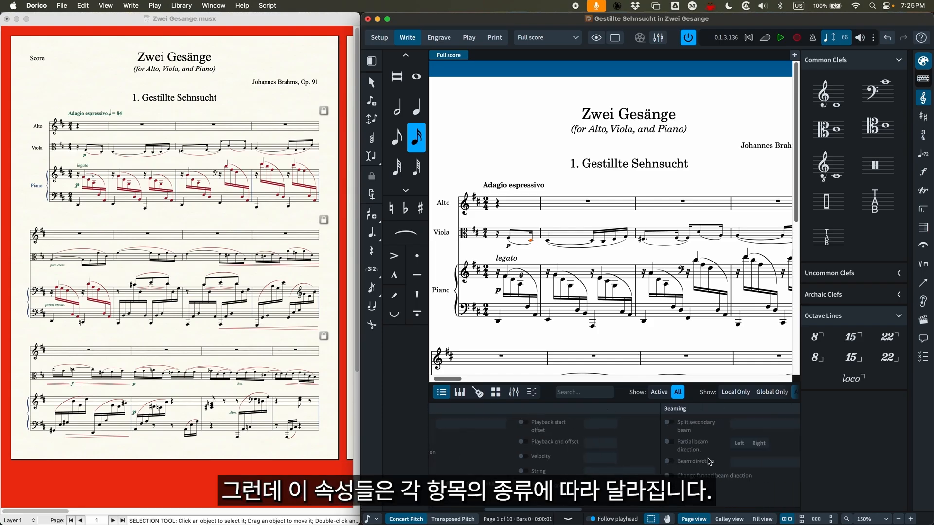
{"action": "scroll", "coordinate": [709, 461], "scroll_direction": "left", "scroll_amount": 5}
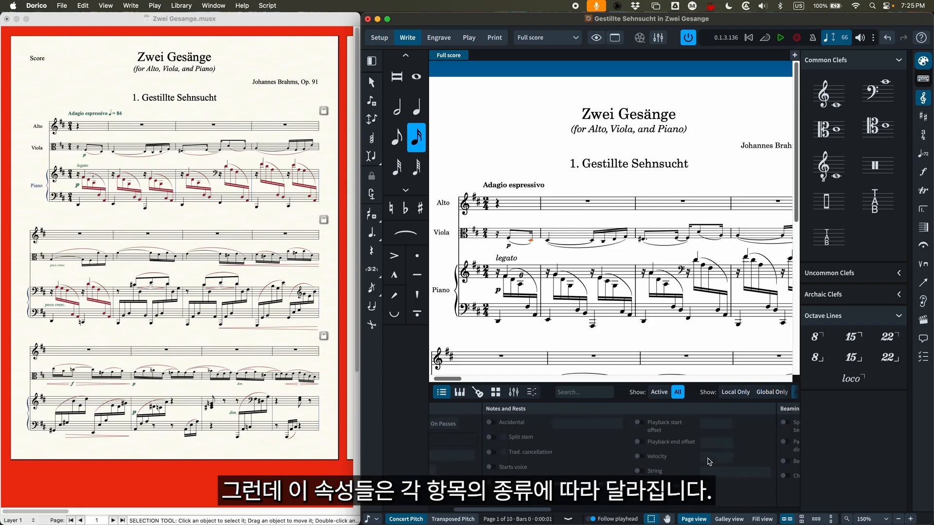
{"action": "left_click", "coordinate": [568, 519]}
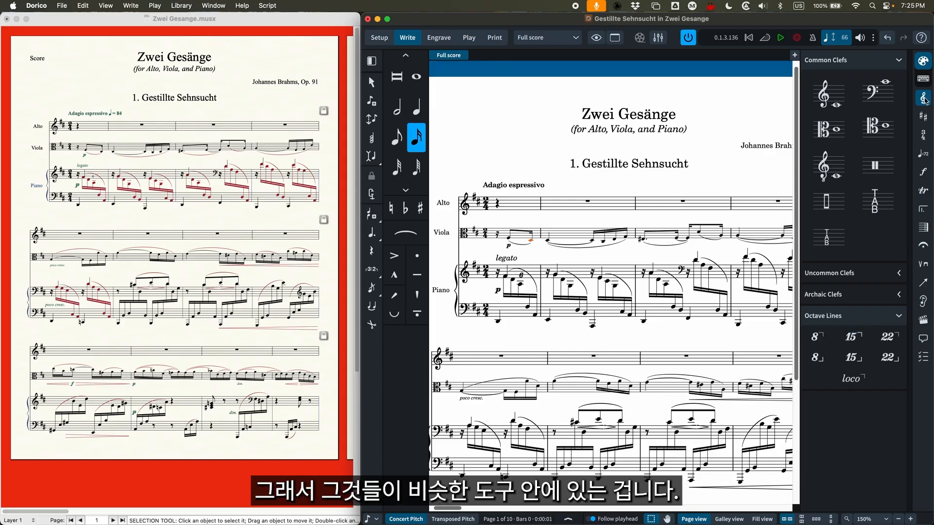
Hide the clef and octave line choices, and bring the Finale and Dorico scores forward in turn for comparison
{"action": "left_click", "coordinate": [924, 99]}
{"action": "left_click", "coordinate": [924, 99]}
{"action": "left_click", "coordinate": [923, 99]}
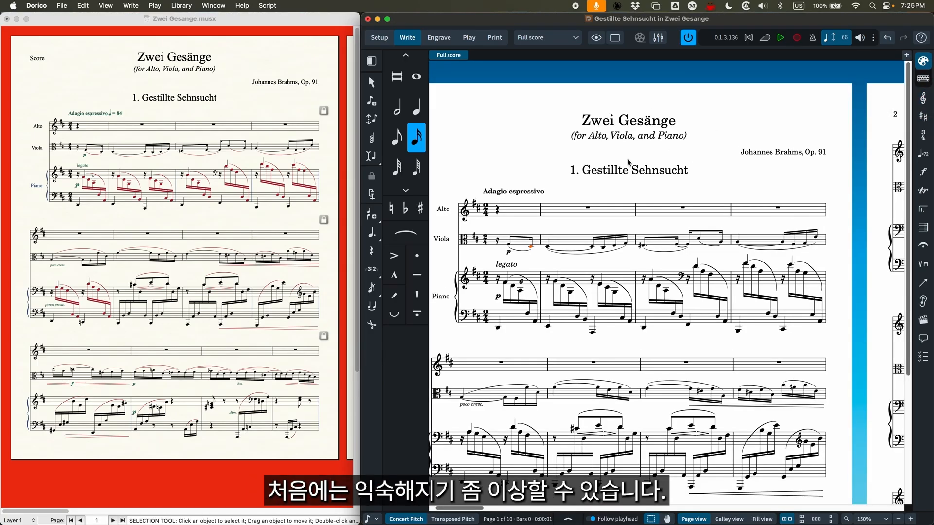
{"action": "key", "text": "super+minus"}
{"action": "key", "text": "super+minus"}
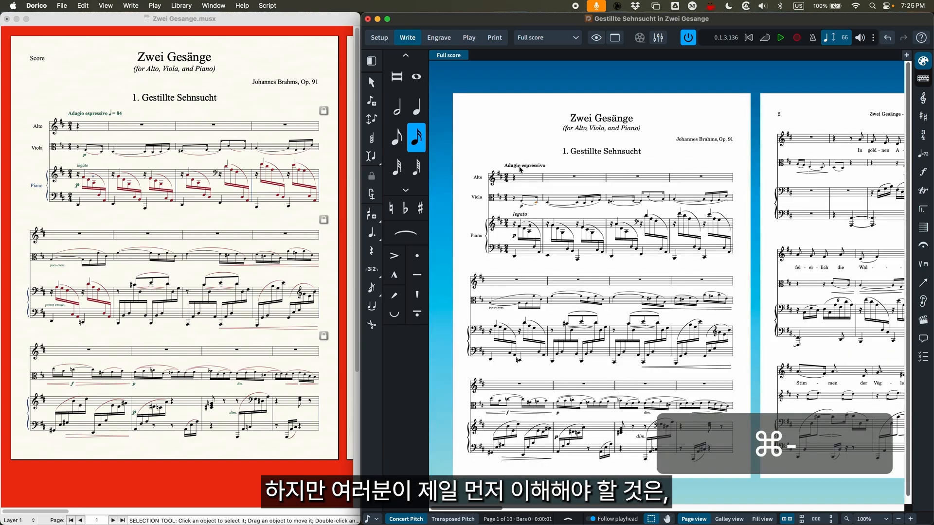
{"action": "left_click", "coordinate": [239, 159]}
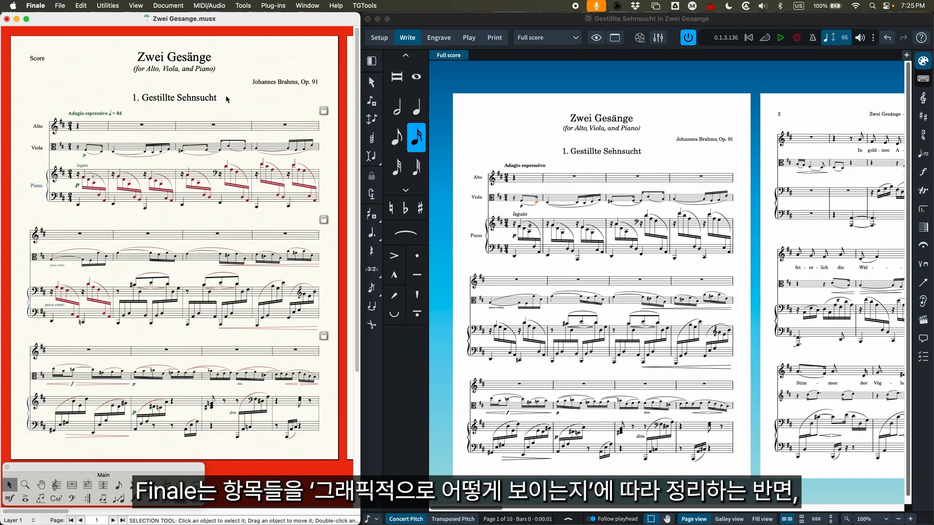
{"action": "left_click", "coordinate": [538, 108]}
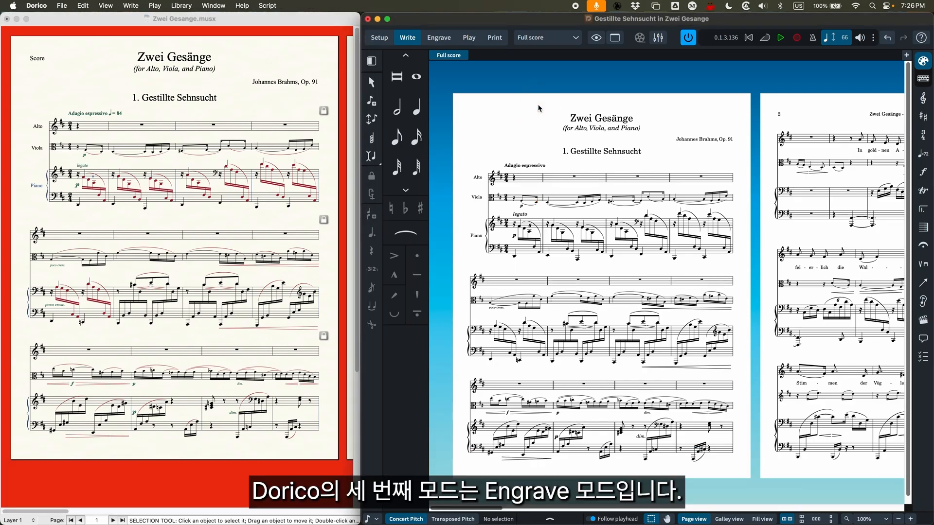
Switch to Engrave mode and nudge the piano's legato marking in the first bar slightly upwards
{"action": "left_click", "coordinate": [438, 38]}
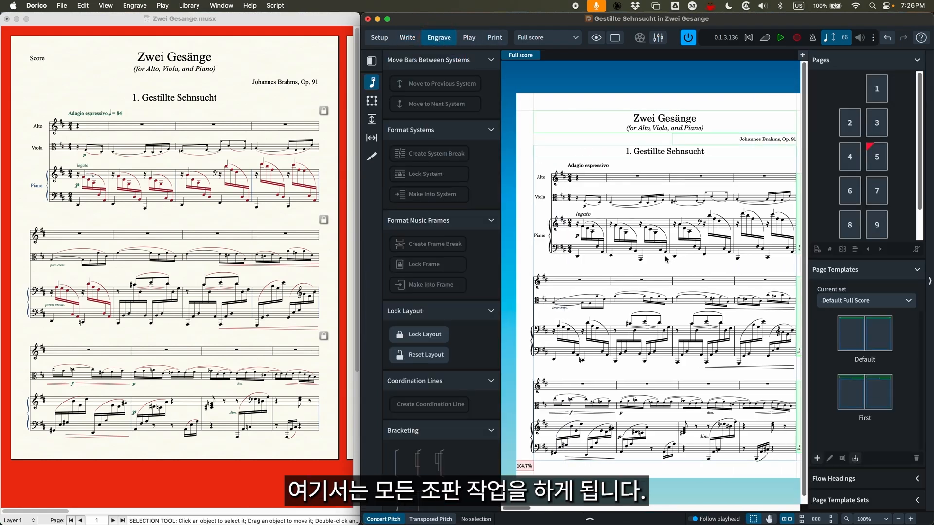
{"action": "key", "text": "super+equal"}
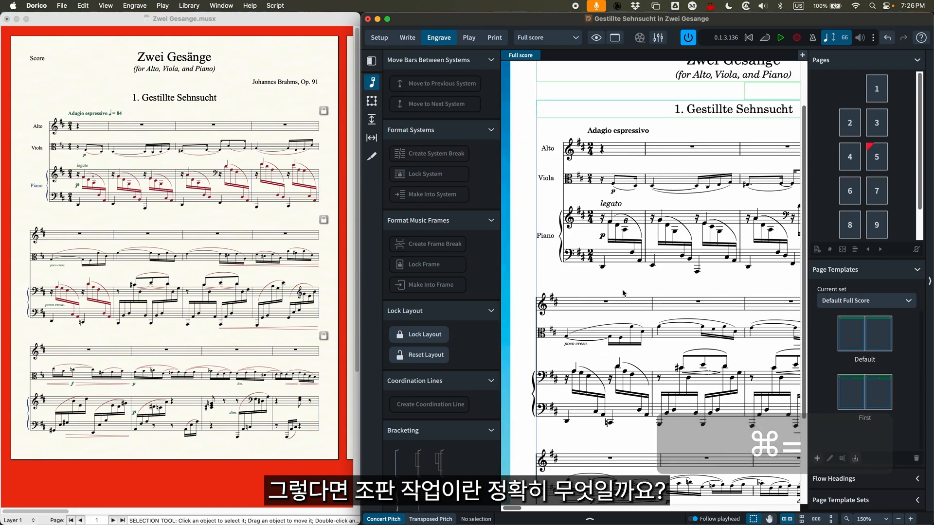
{"action": "scroll", "coordinate": [624, 293], "scroll_direction": "up", "scroll_amount": 2}
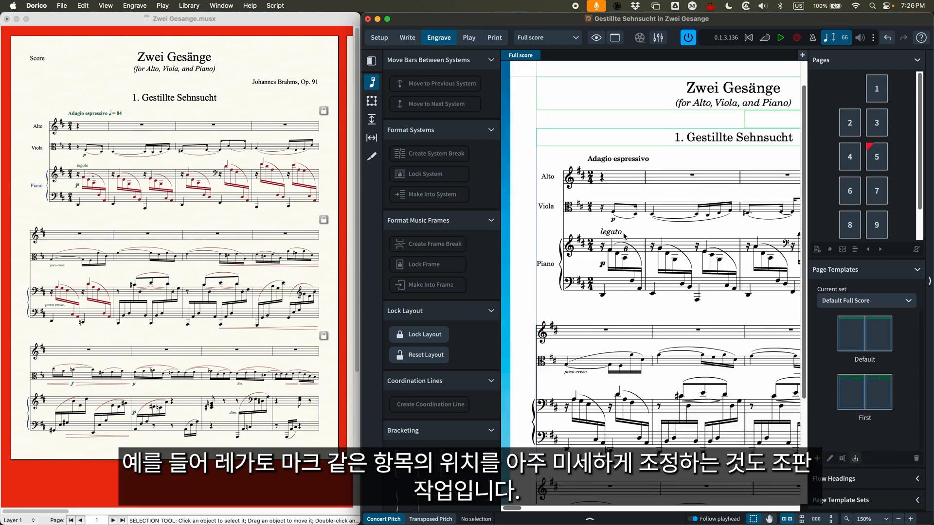
{"action": "left_click_drag", "start_coordinate": [613, 235], "coordinate": [618, 232]}
{"action": "left_click", "coordinate": [639, 234]}
{"action": "left_click", "coordinate": [642, 229]}
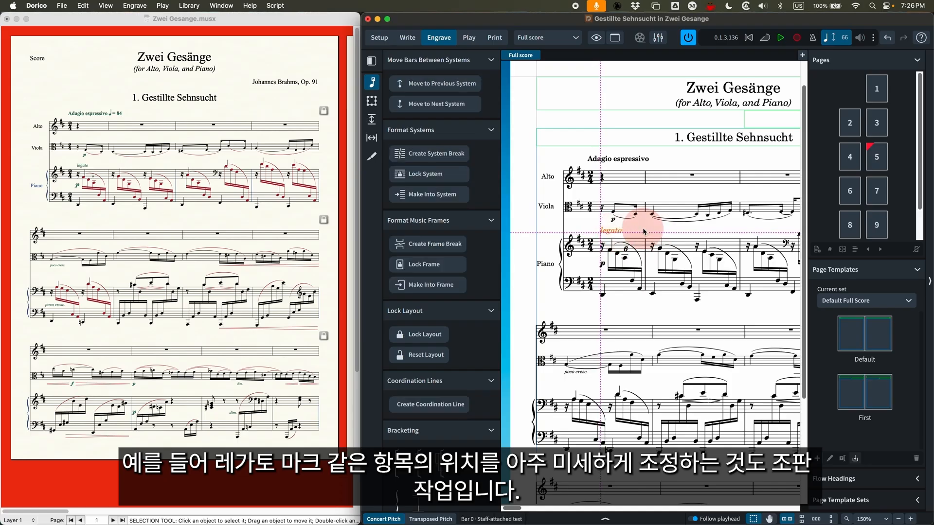
Show Engrave mode's frame editing, with its music, text and graphics frames and constraints
{"action": "left_click", "coordinate": [372, 101]}
{"action": "scroll", "coordinate": [616, 247], "scroll_direction": "right", "scroll_amount": 3}
{"action": "scroll", "coordinate": [616, 247], "scroll_direction": "right", "scroll_amount": 3}
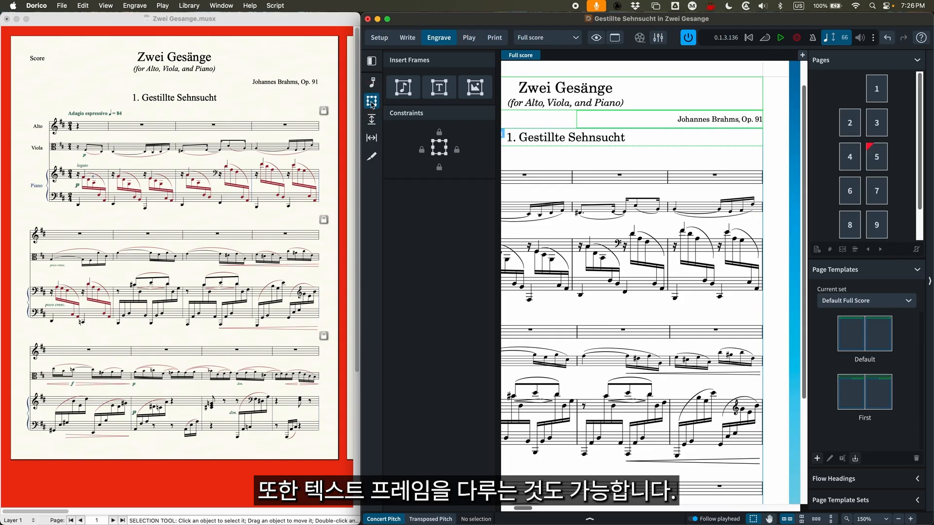
Review Engrave mode's staff spacing, note spacing and graphic slices tools on the full score
{"action": "left_click", "coordinate": [371, 119]}
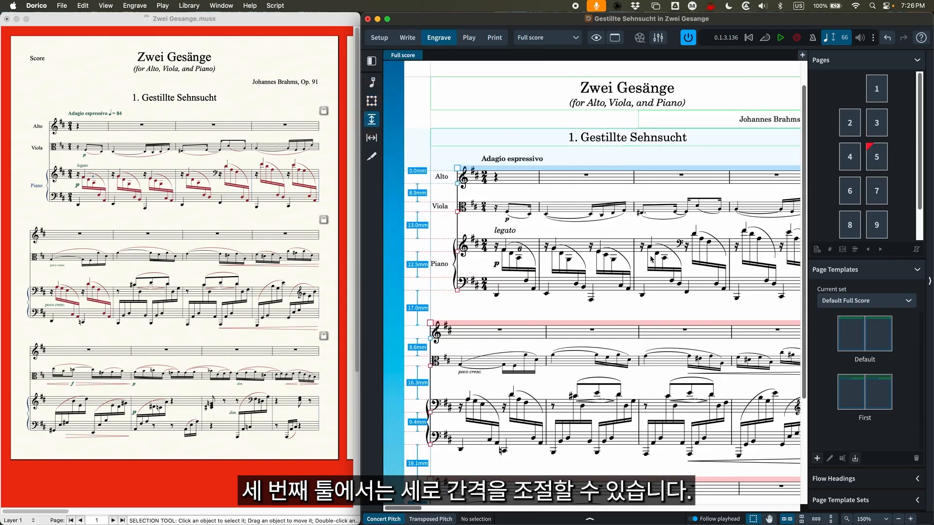
{"action": "key", "text": "super+minus"}
{"action": "left_click", "coordinate": [371, 122]}
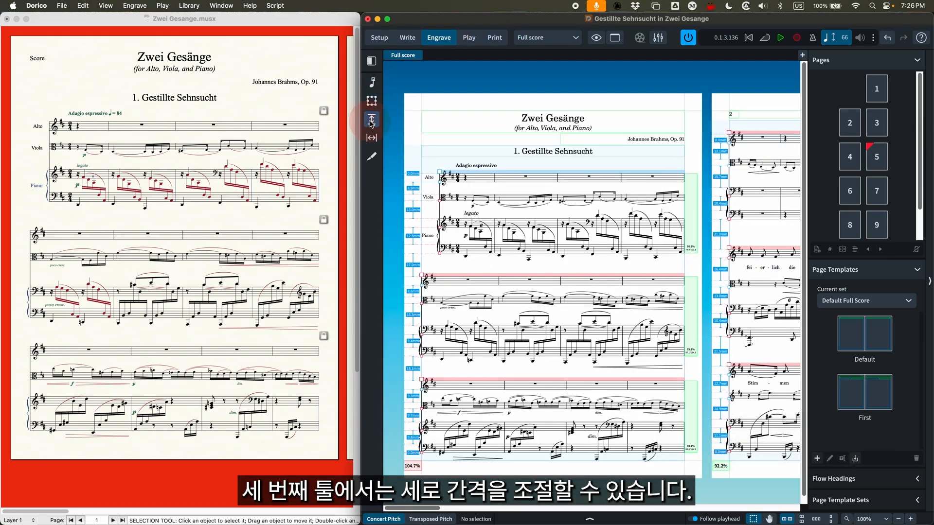
{"action": "left_click", "coordinate": [372, 139]}
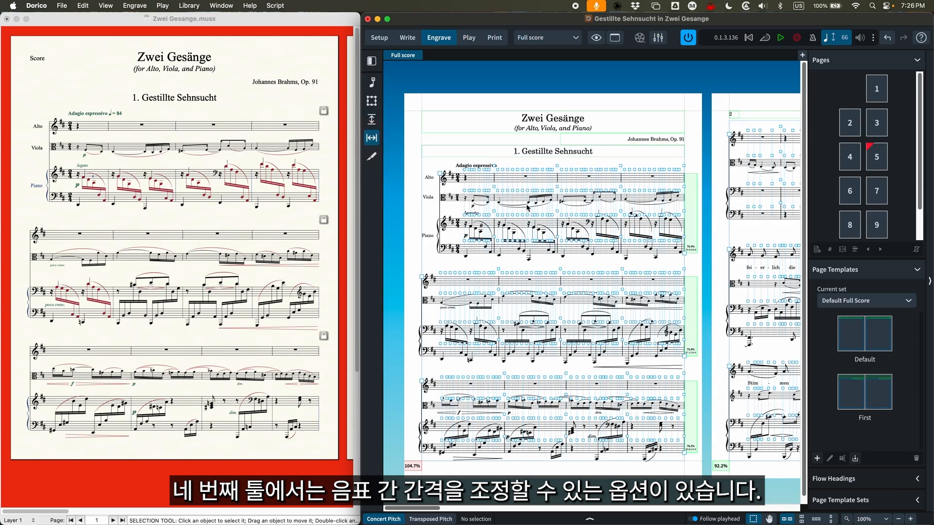
{"action": "left_click", "coordinate": [371, 156]}
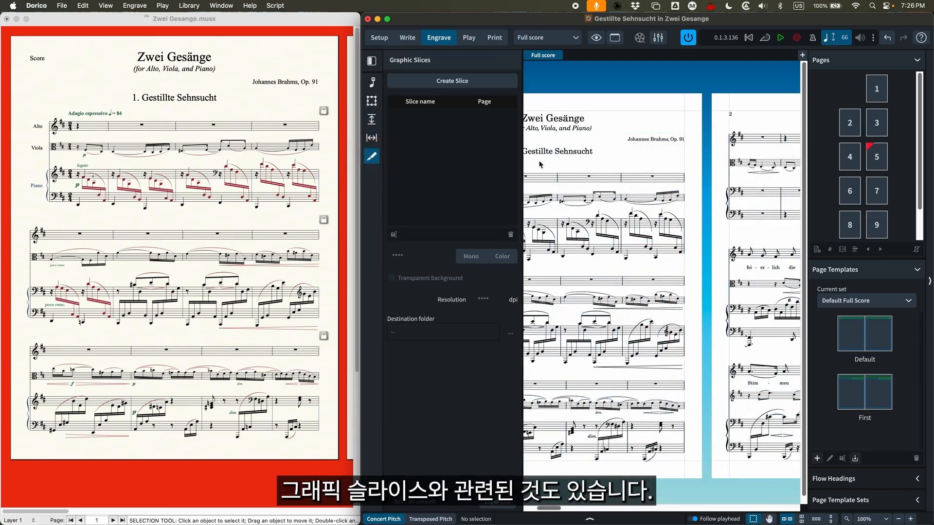
Try reshaping the slur under the viola's second bar with graphic editing, and undo the change
{"action": "left_click", "coordinate": [368, 84]}
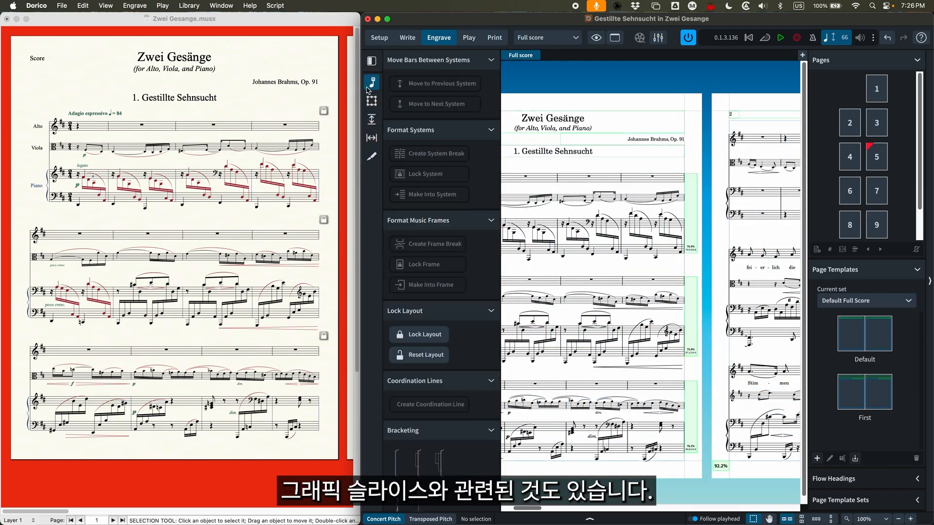
{"action": "scroll", "coordinate": [655, 222], "scroll_direction": "left", "scroll_amount": 4}
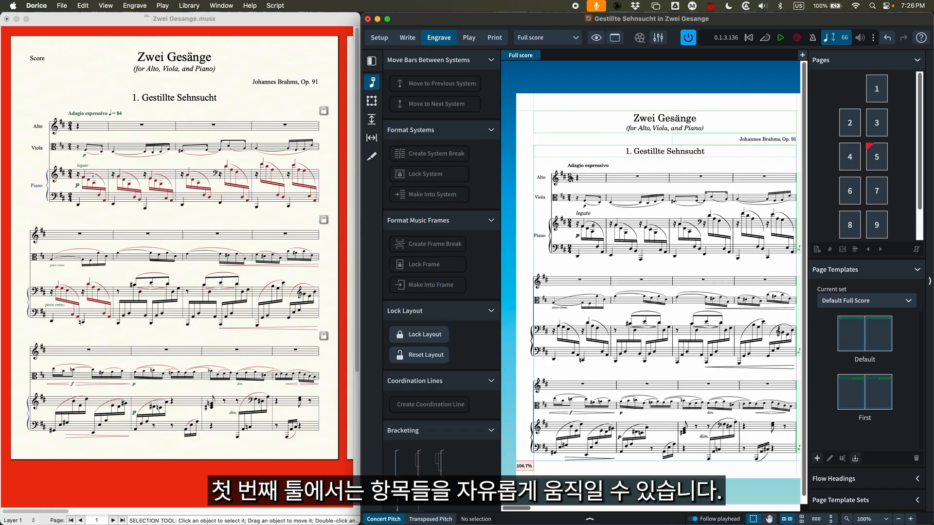
{"action": "left_click", "coordinate": [636, 210]}
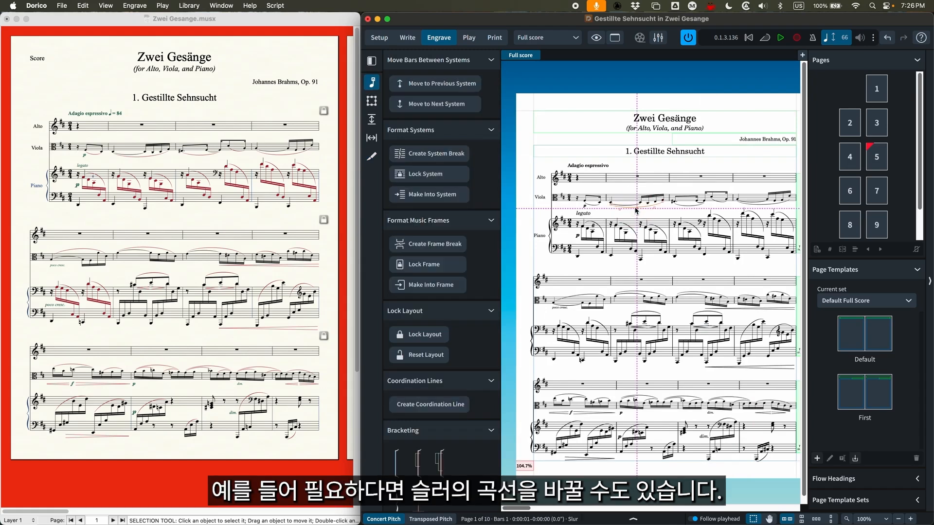
{"action": "key", "text": "super+equal"}
{"action": "left_click", "coordinate": [655, 200]}
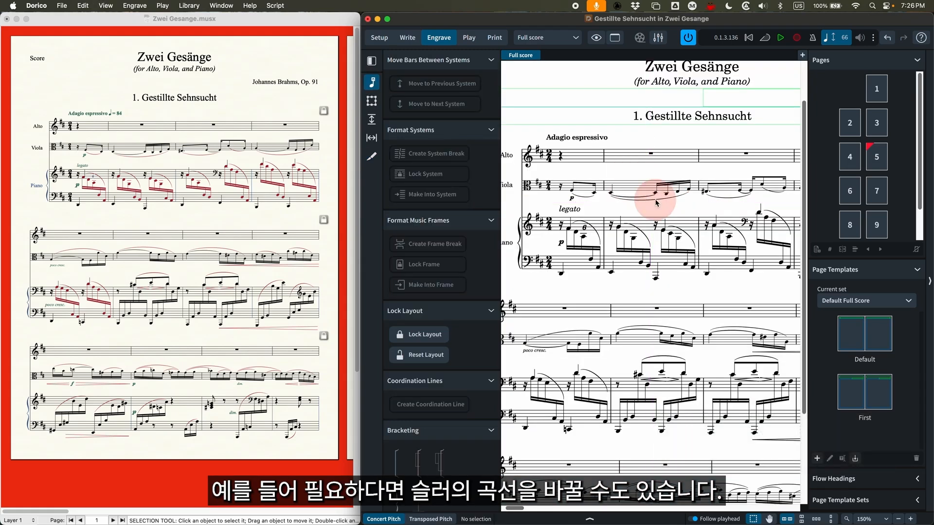
{"action": "left_click", "coordinate": [677, 202]}
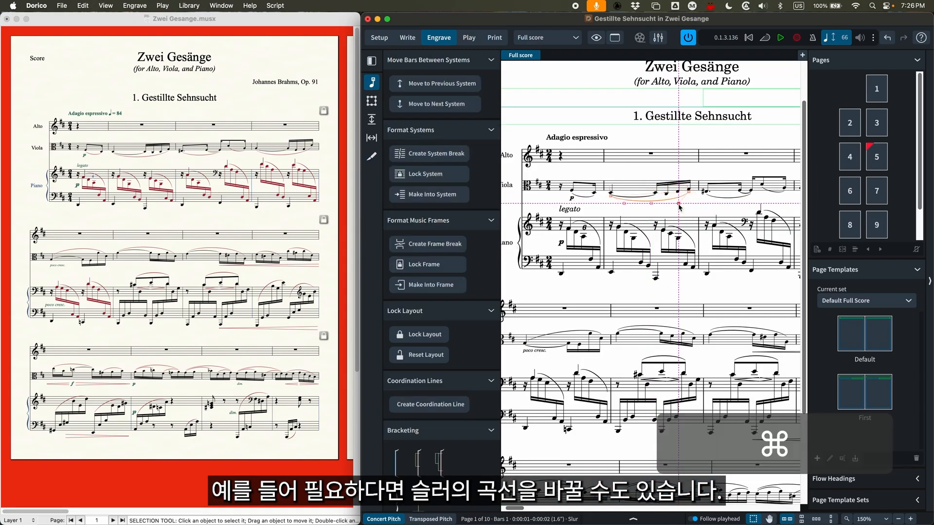
{"action": "key", "text": "super+z"}
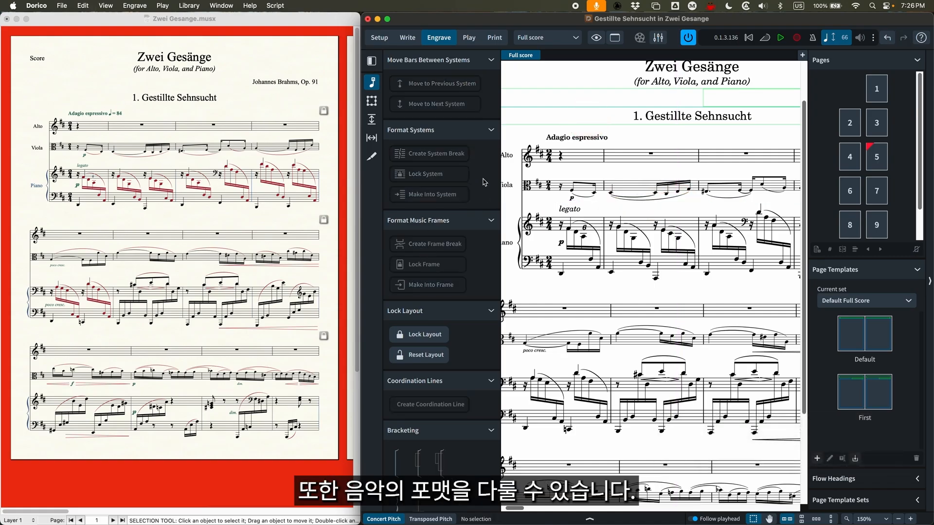
{"action": "key", "text": "super+minus"}
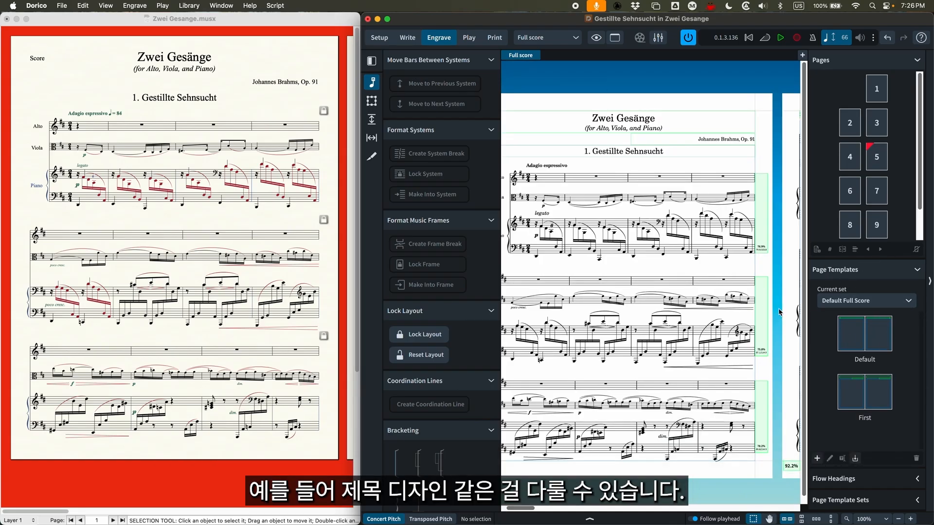
{"action": "scroll", "coordinate": [779, 312], "scroll_direction": "left", "scroll_amount": 2}
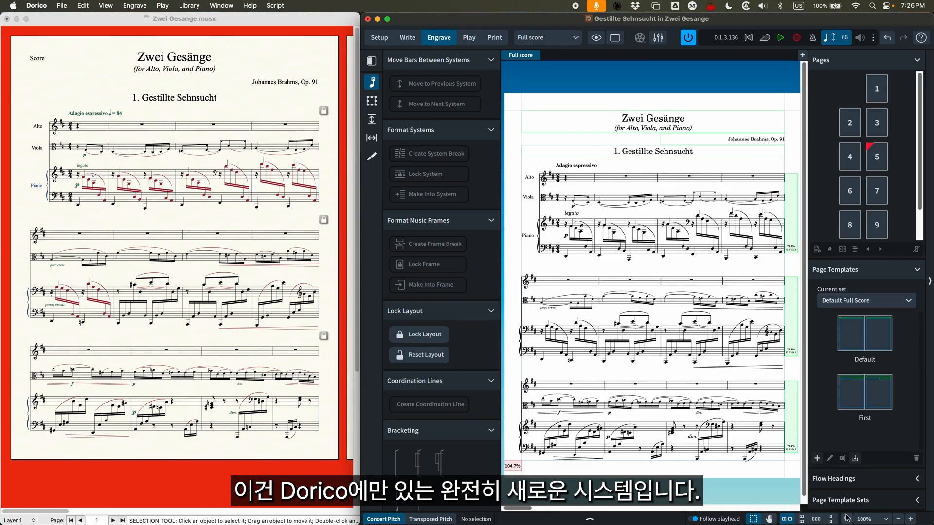
{"action": "left_click", "coordinate": [860, 480]}
{"action": "left_click", "coordinate": [886, 350]}
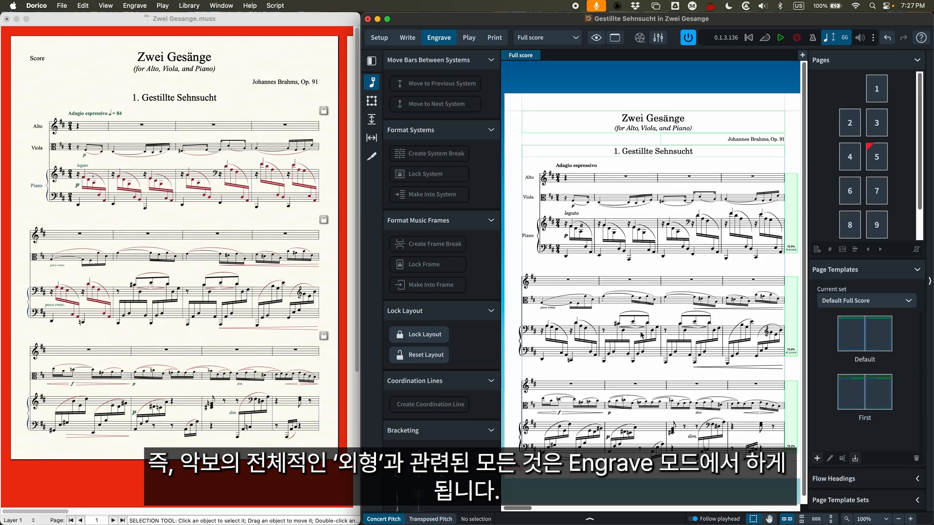
{"action": "scroll", "coordinate": [642, 334], "scroll_direction": "left", "scroll_amount": 1}
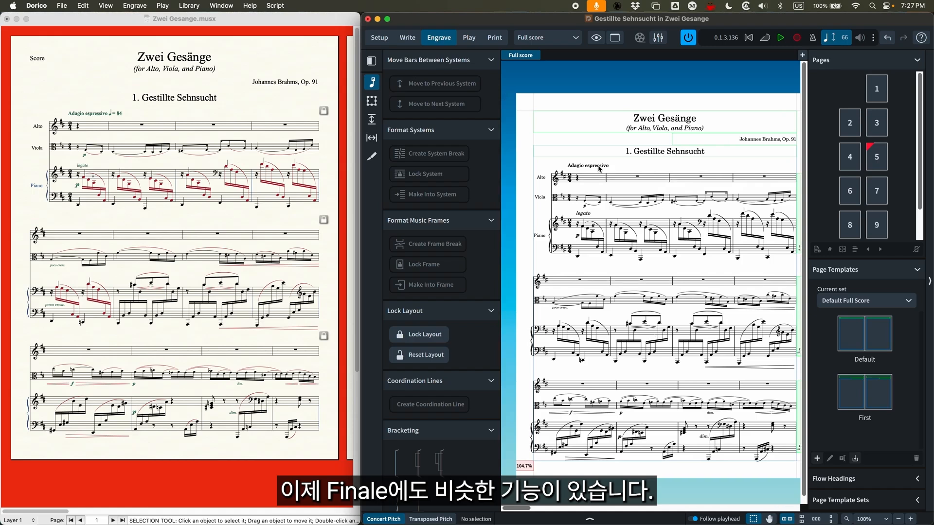
Try reshaping the slur under the viola's first bar in Engrave mode, and undo the change
{"action": "key", "text": "super+equal"}
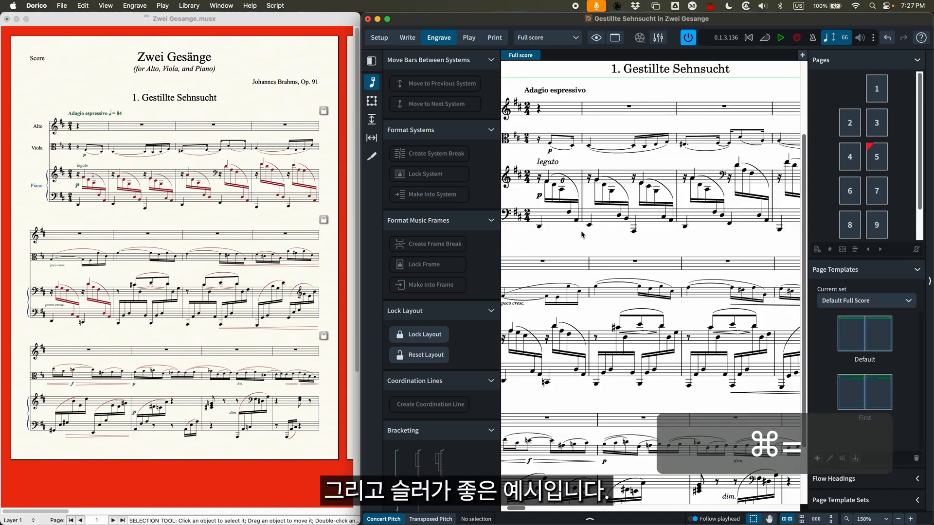
{"action": "scroll", "coordinate": [582, 235], "scroll_direction": "up", "scroll_amount": 2}
{"action": "scroll", "coordinate": [582, 235], "scroll_direction": "left", "scroll_amount": 2}
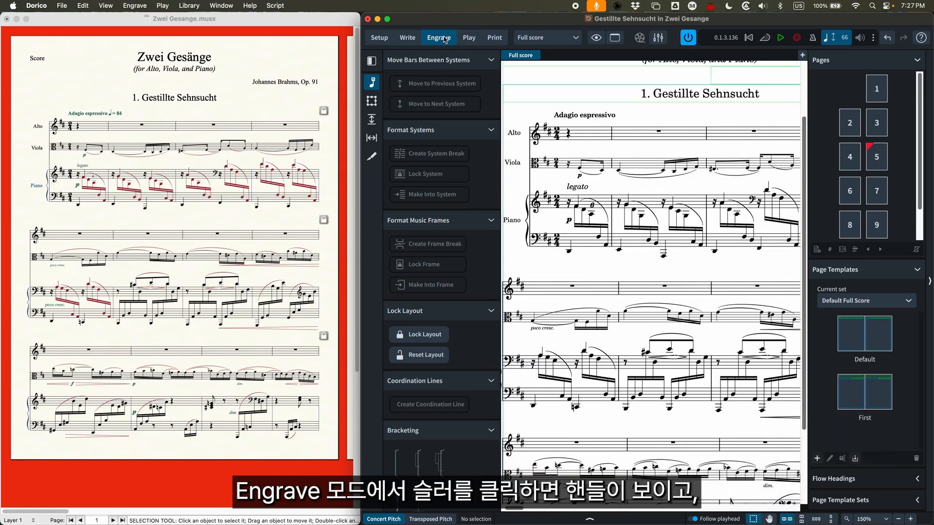
{"action": "left_click", "coordinate": [589, 174]}
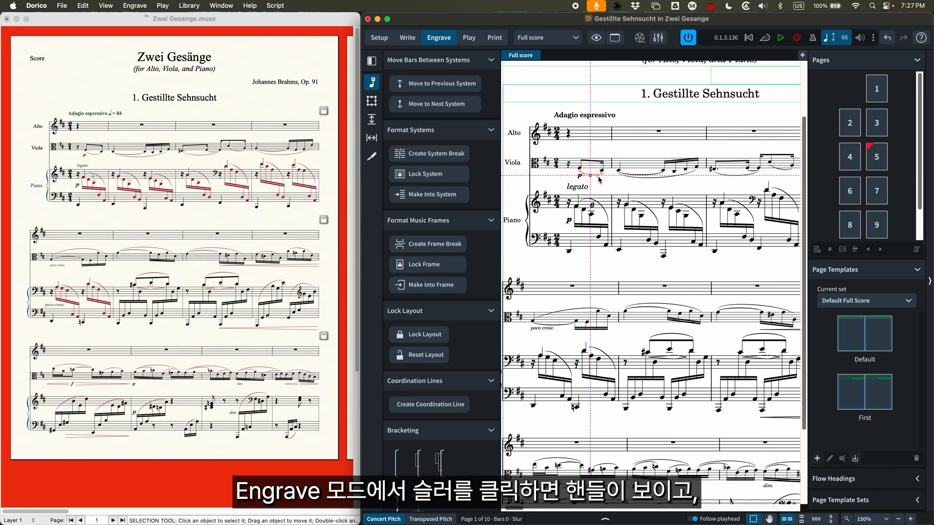
{"action": "left_click", "coordinate": [599, 179]}
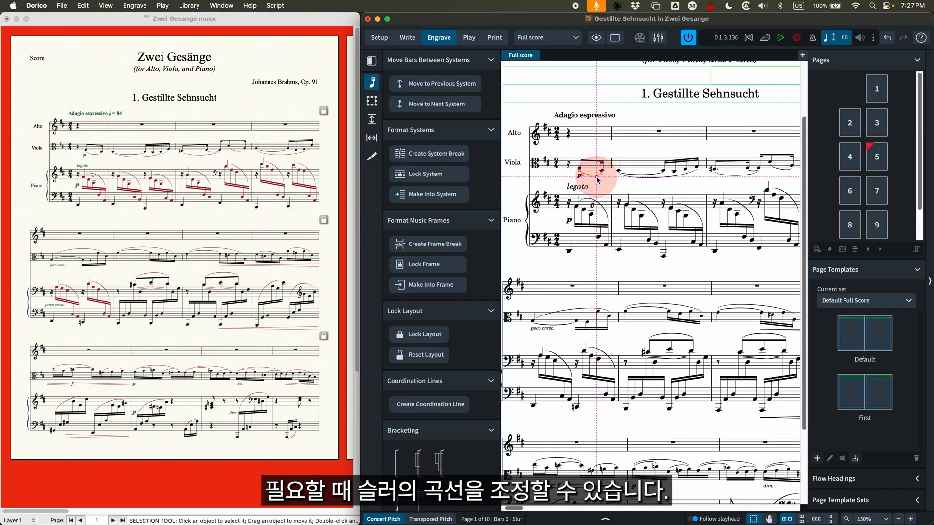
{"action": "key", "text": "super+z"}
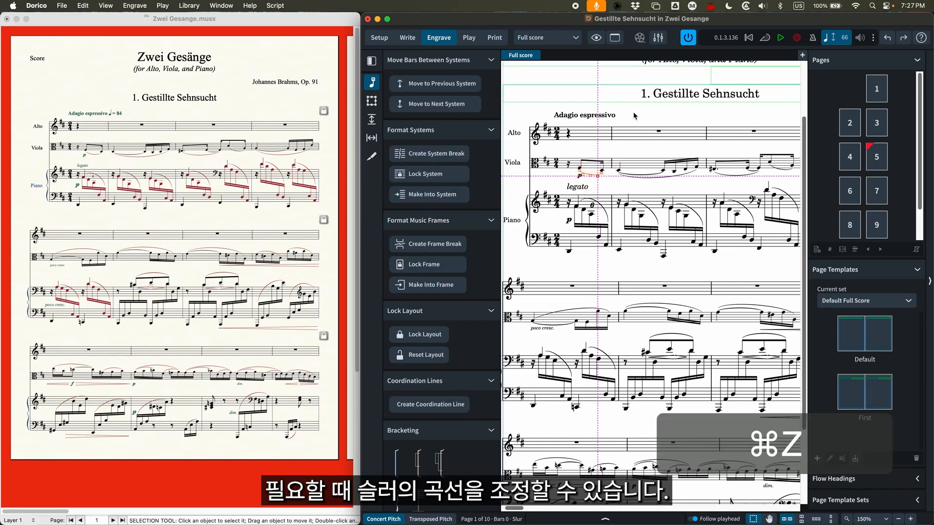
Switch to Finale, try reshaping the piano's upper-staff slur in the third bar with the Smart Shape slur tool, and undo the change
{"action": "left_click", "coordinate": [238, 115]}
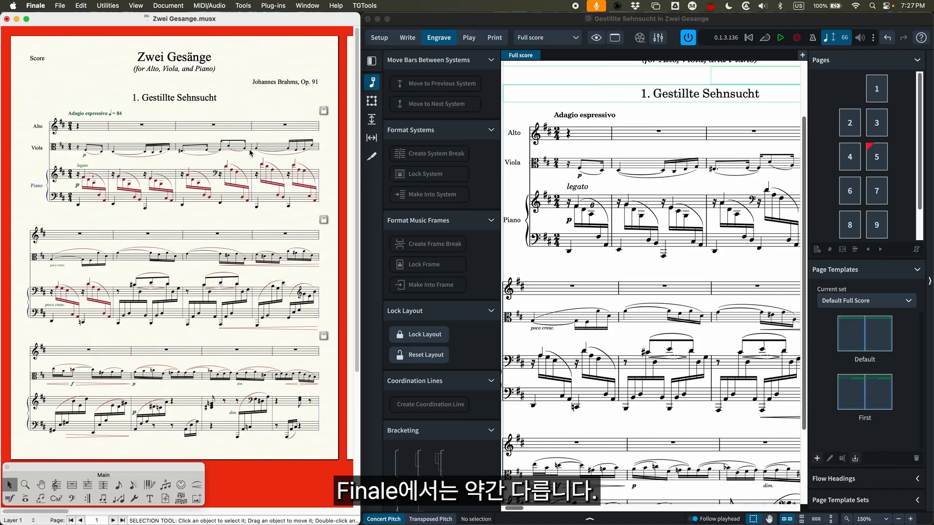
{"action": "left_click", "coordinate": [196, 486]}
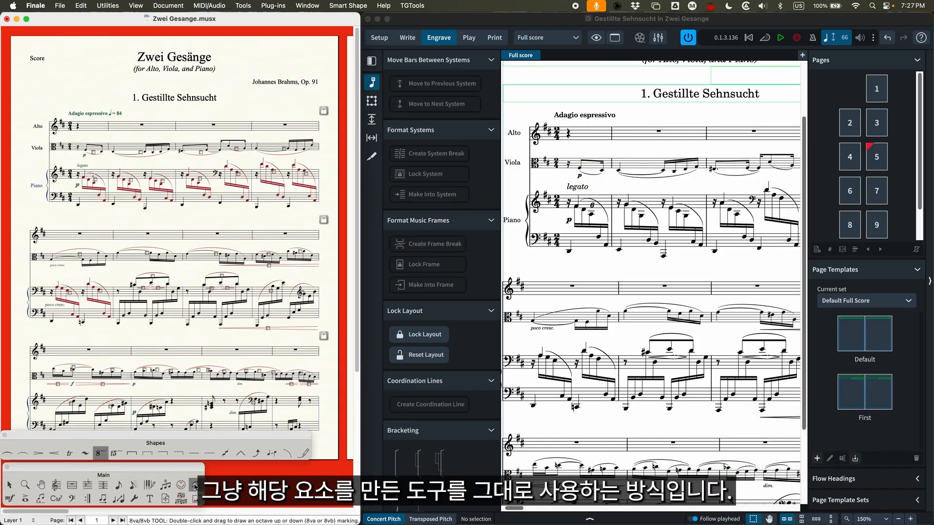
{"action": "left_click", "coordinate": [7, 453]}
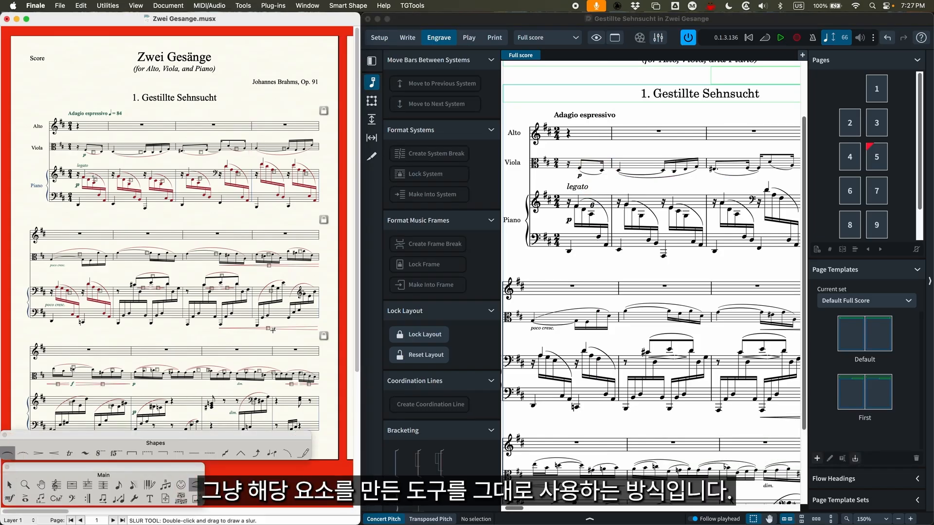
{"action": "key", "text": "super+equal"}
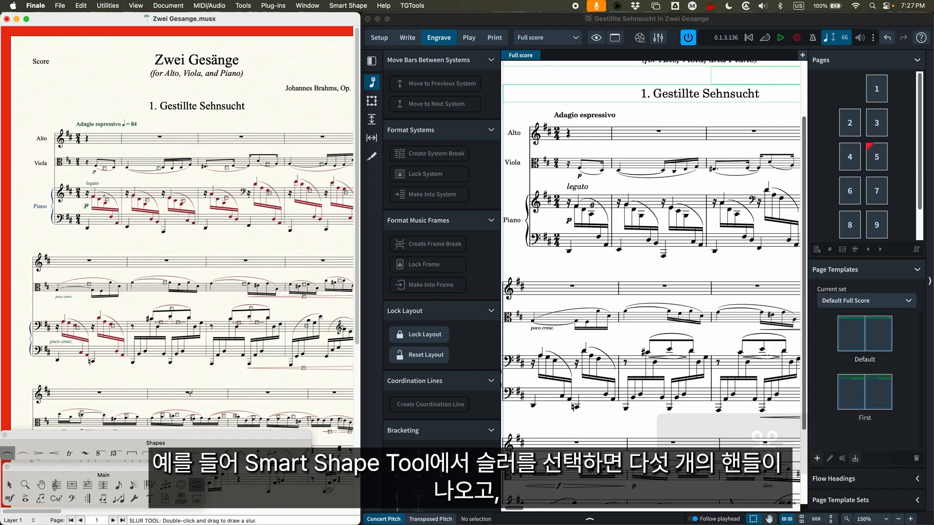
{"action": "left_click", "coordinate": [228, 202]}
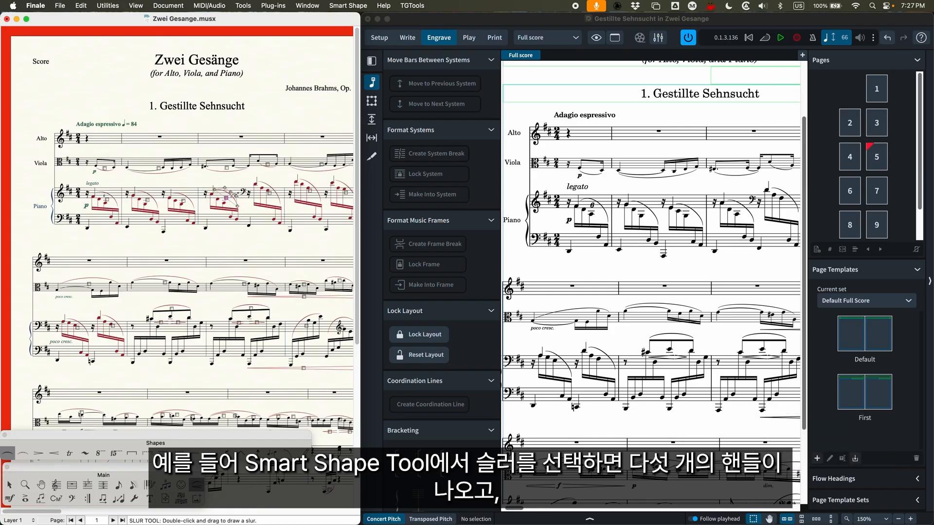
{"action": "left_click_drag", "start_coordinate": [232, 194], "coordinate": [232, 187]}
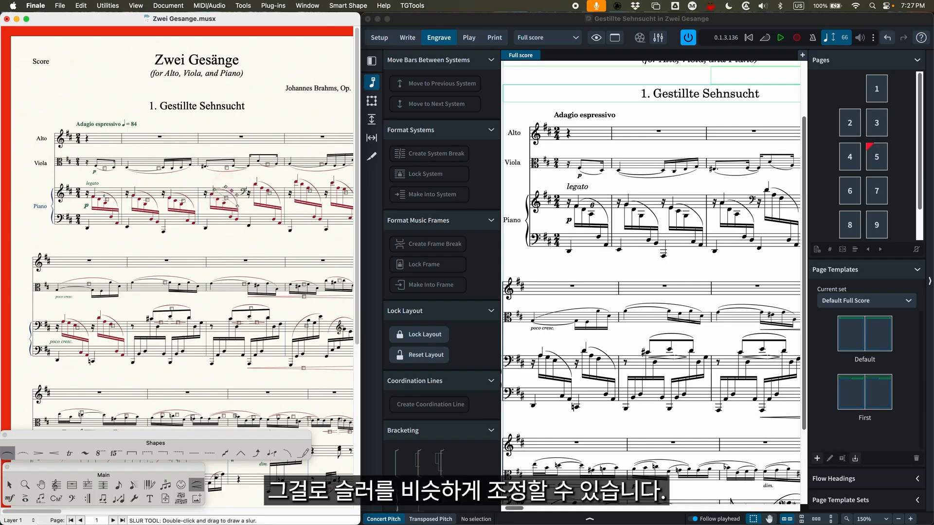
{"action": "key", "text": "super+z"}
Switch to Dorico, select the slur under the viola's second bar, and compare its handles between Engrave and Write modes
{"action": "left_click", "coordinate": [576, 95]}
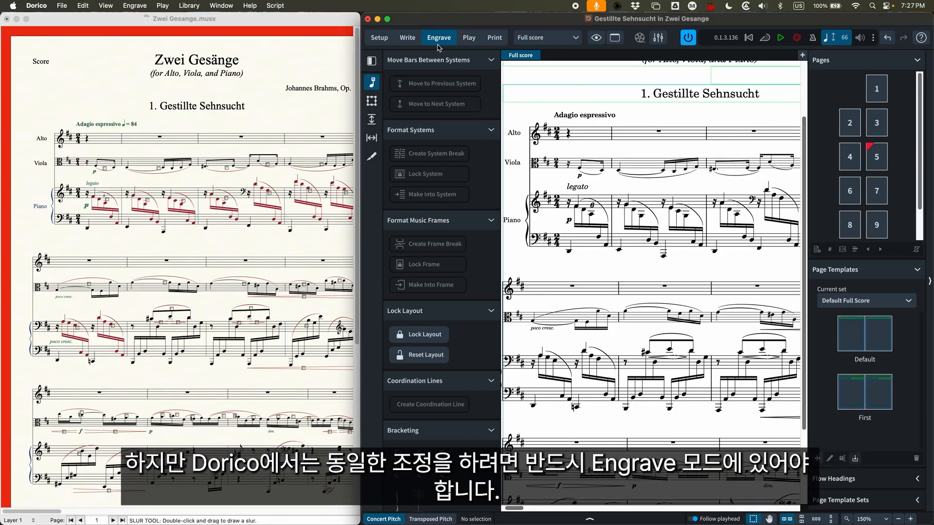
{"action": "left_click", "coordinate": [651, 179]}
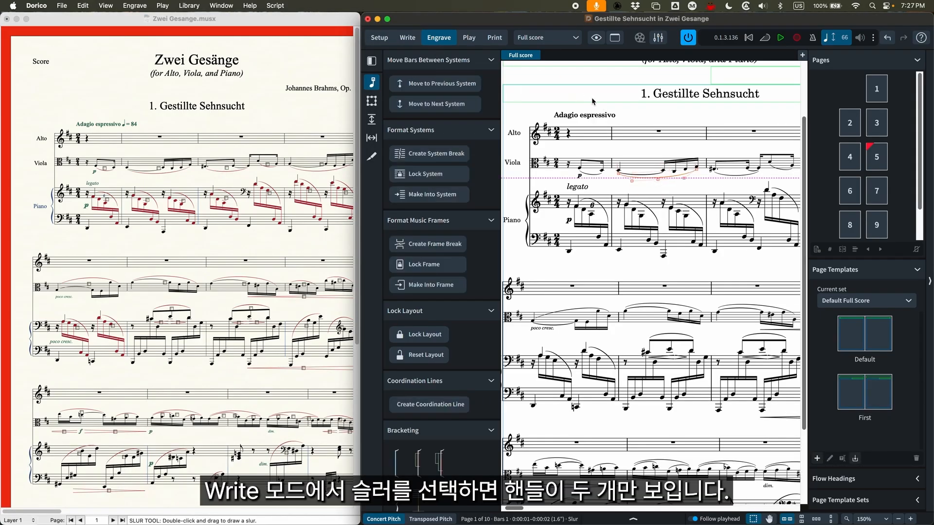
{"action": "left_click", "coordinate": [406, 37]}
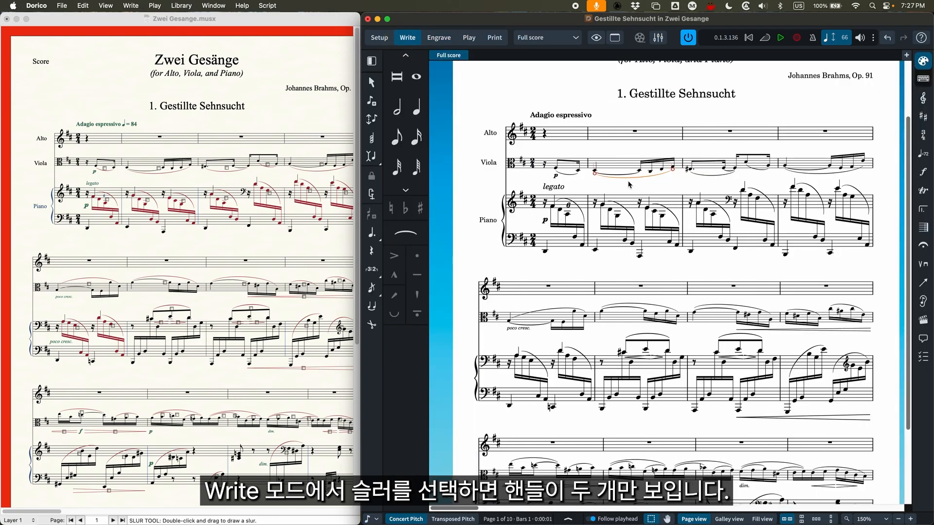
{"action": "key", "text": "super+equal"}
{"action": "key", "text": "super+equal"}
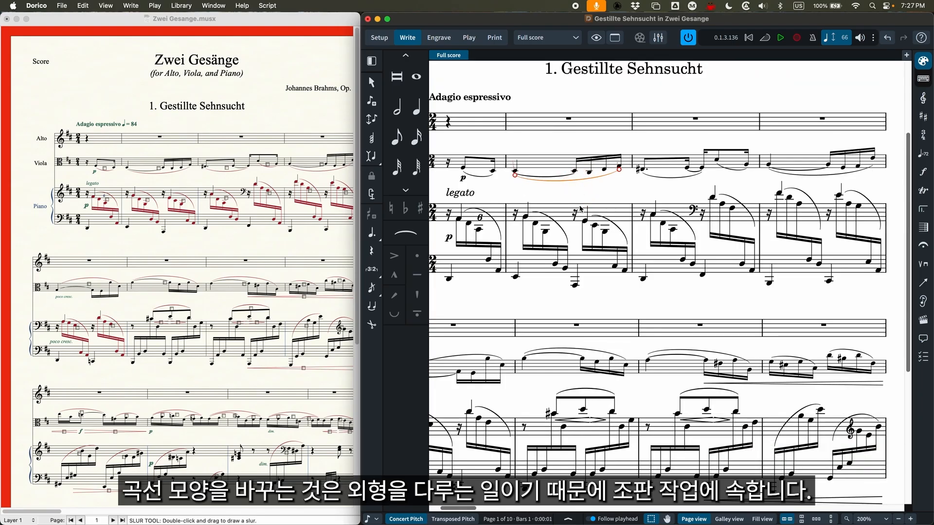
{"action": "scroll", "coordinate": [580, 208], "scroll_direction": "left", "scroll_amount": 3}
{"action": "scroll", "coordinate": [580, 208], "scroll_direction": "up", "scroll_amount": 2}
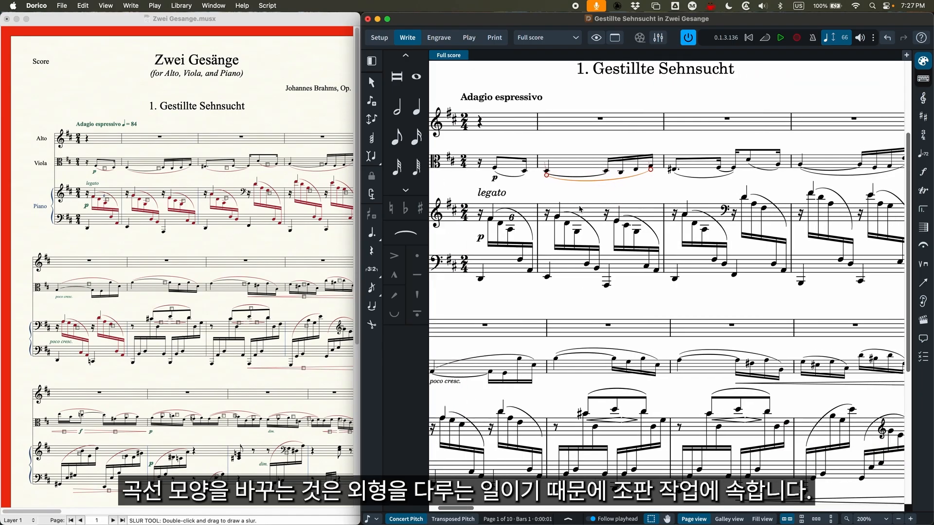
{"action": "scroll", "coordinate": [618, 238], "scroll_direction": "left", "scroll_amount": 2}
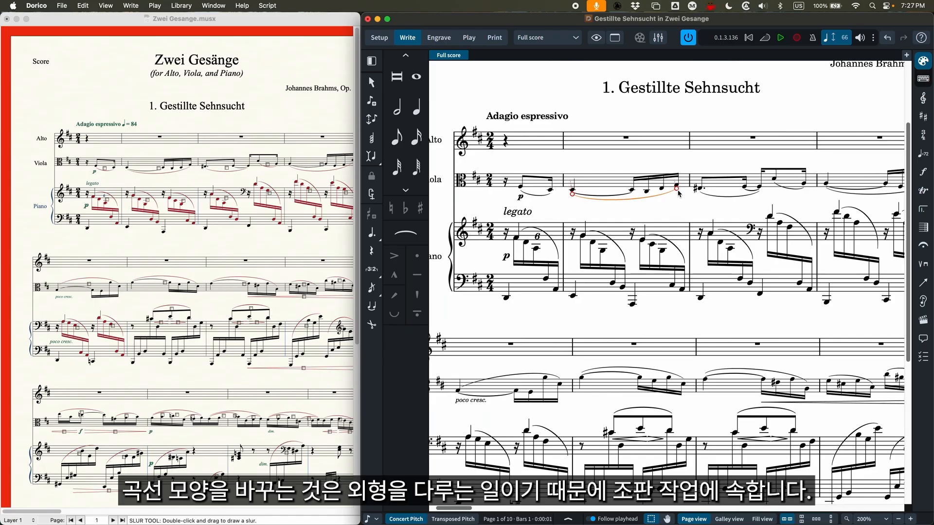
{"action": "mouse_move", "coordinate": [679, 190]}
{"action": "left_mouse_down"}
{"action": "mouse_move", "coordinate": [641, 197]}
{"action": "mouse_move", "coordinate": [679, 191]}
{"action": "left_mouse_up"}
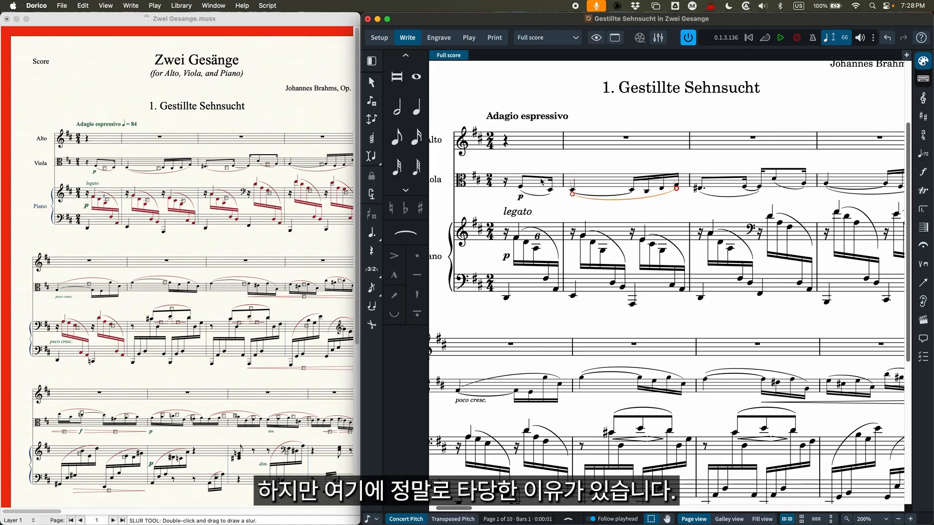
Switch to Finale and move the first-bar legato marking with the Selection tool so it attaches to the viola staff
{"action": "left_click", "coordinate": [296, 115]}
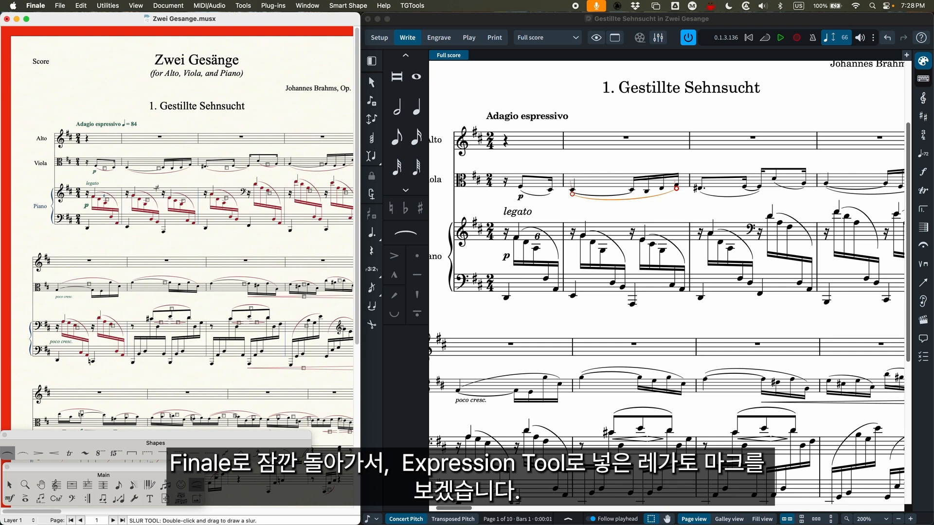
{"action": "key", "text": "super+equal"}
{"action": "key", "text": "super+equal"}
{"action": "scroll", "coordinate": [168, 251], "scroll_direction": "right", "scroll_amount": 2}
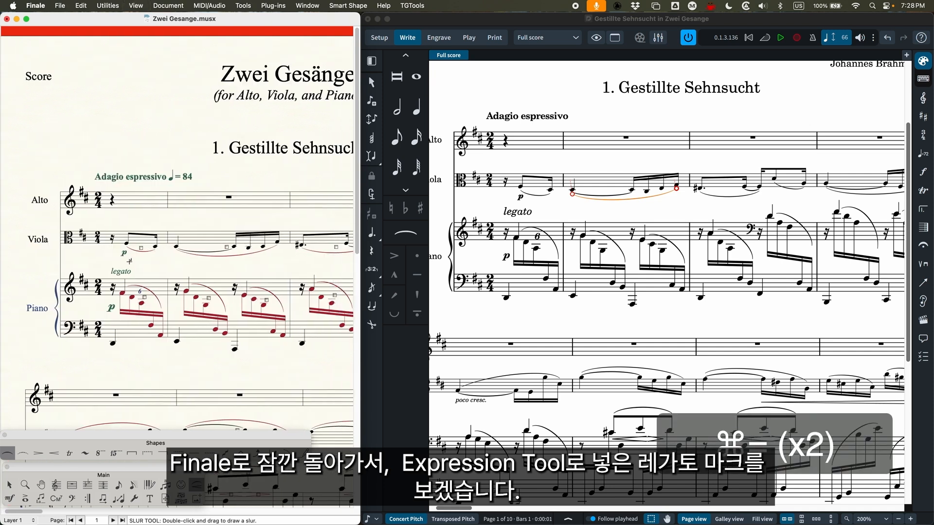
{"action": "left_click", "coordinate": [9, 486]}
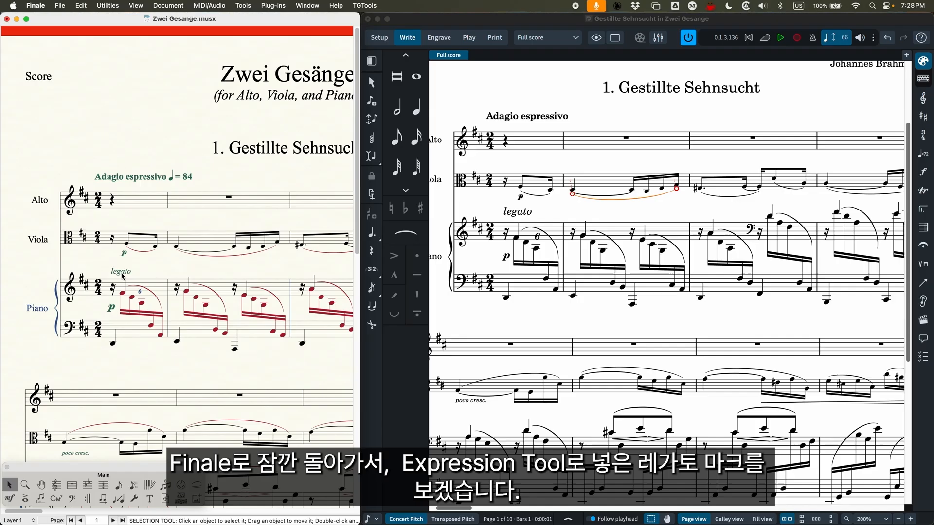
{"action": "mouse_move", "coordinate": [122, 275]}
{"action": "left_mouse_down"}
{"action": "mouse_move", "coordinate": [130, 260]}
{"action": "mouse_move", "coordinate": [116, 232]}
{"action": "mouse_move", "coordinate": [122, 271]}
{"action": "left_mouse_up"}
Examine the legato marking's attachment line while nudging the marking slightly to the right above the piano's first bar
{"action": "key", "text": "super+equal"}
{"action": "key", "text": "super+equal"}
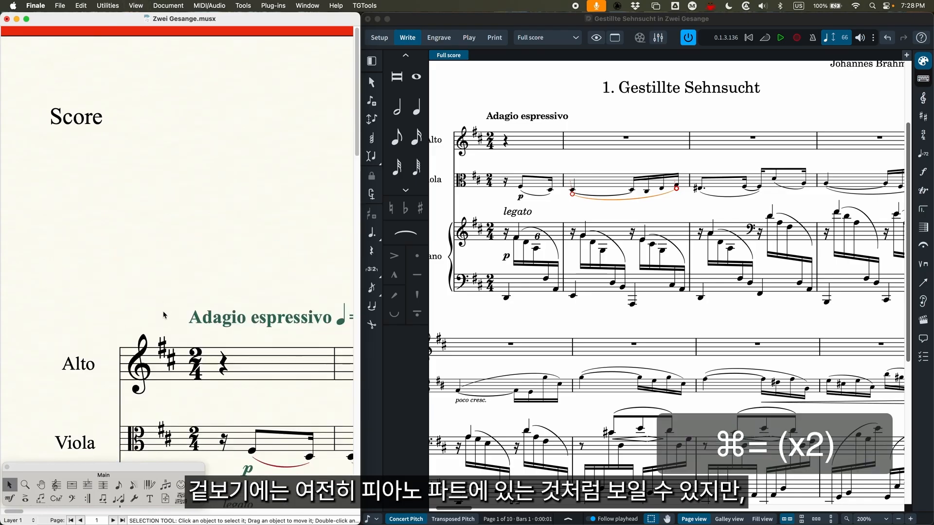
{"action": "scroll", "coordinate": [164, 315], "scroll_direction": "down", "scroll_amount": 5}
{"action": "left_click", "coordinate": [247, 322]}
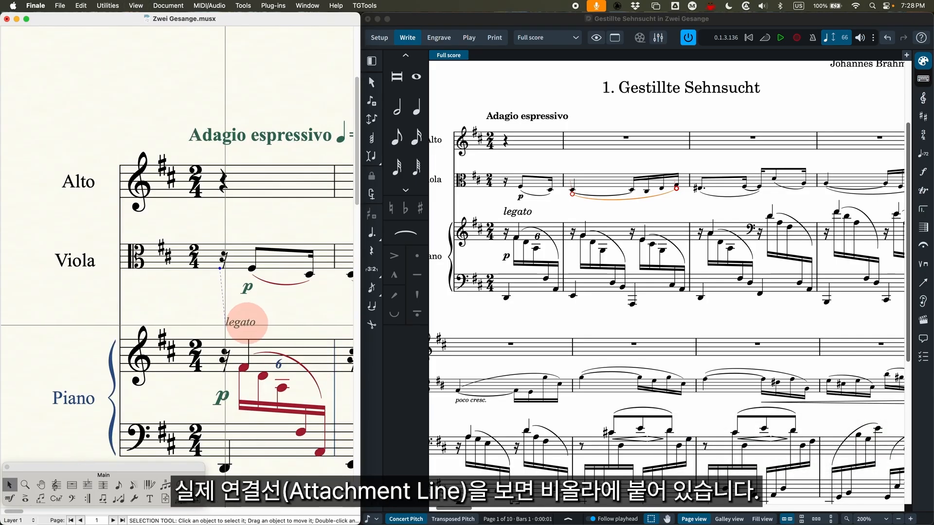
{"action": "left_click_drag", "start_coordinate": [247, 323], "coordinate": [250, 323]}
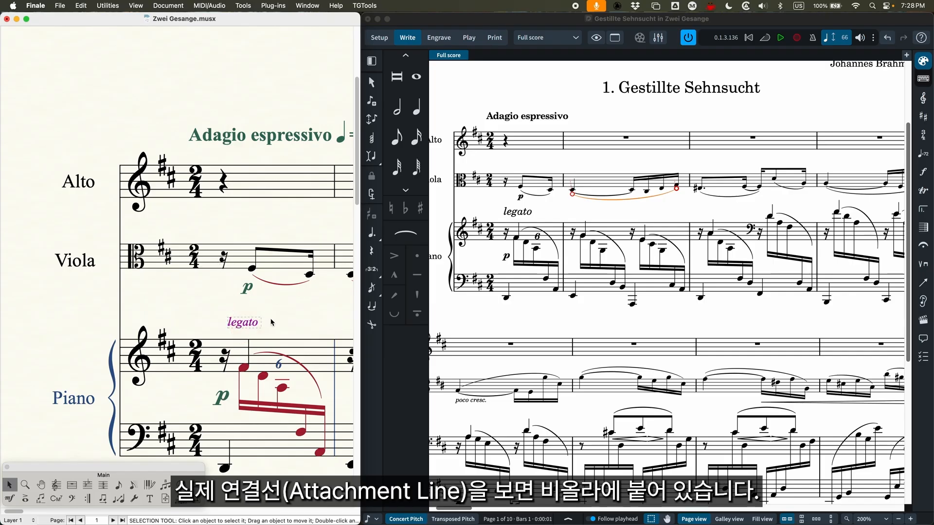
{"action": "scroll", "coordinate": [272, 323], "scroll_direction": "right", "scroll_amount": 3}
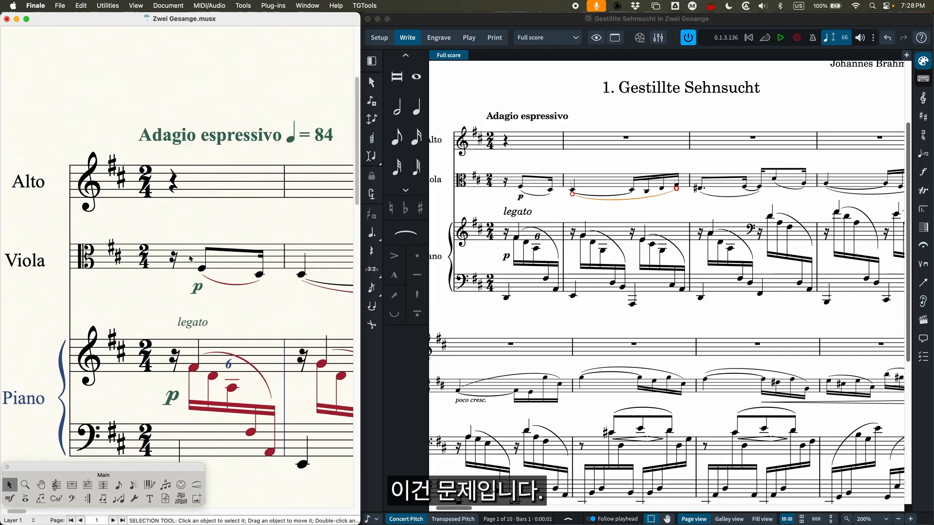
Highlight the first bars of the viola and upper piano staves, and shift the legato marking slightly left and down
{"action": "left_click", "coordinate": [191, 259]}
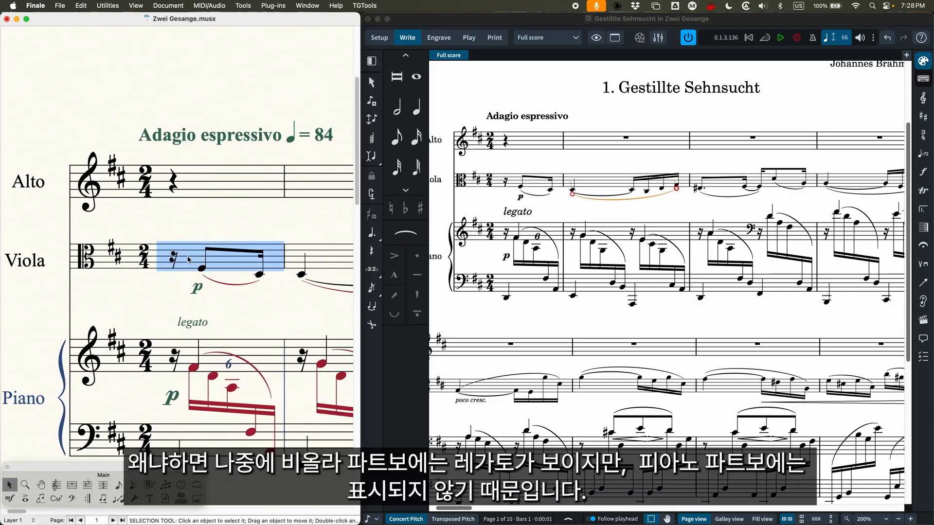
{"action": "left_click", "coordinate": [164, 350]}
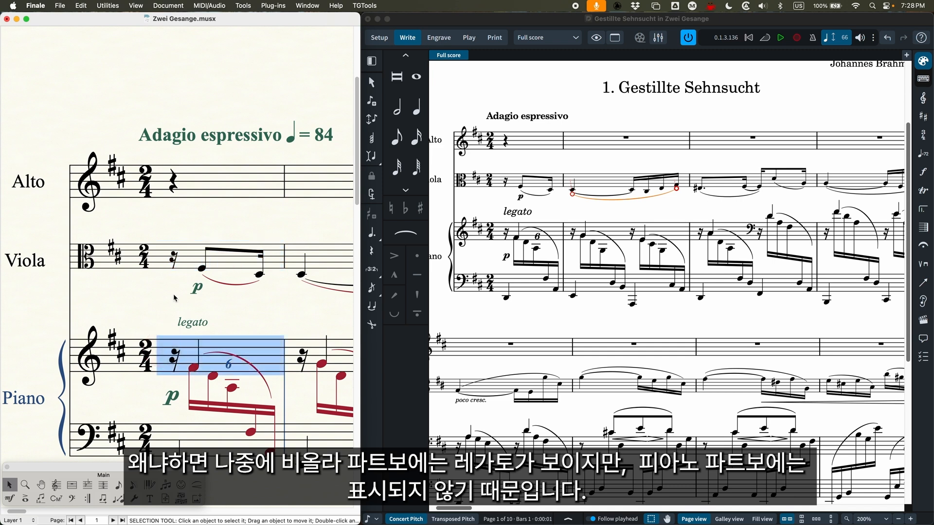
{"action": "mouse_move", "coordinate": [193, 321]}
{"action": "left_mouse_down"}
{"action": "mouse_move", "coordinate": [183, 266]}
{"action": "mouse_move", "coordinate": [192, 349]}
{"action": "mouse_move", "coordinate": [194, 317]}
{"action": "mouse_move", "coordinate": [187, 324]}
{"action": "left_mouse_up"}
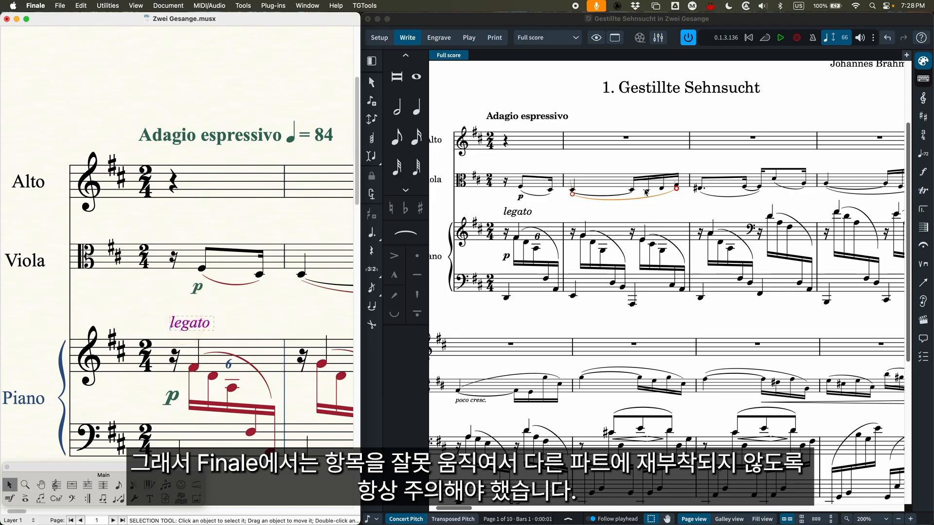
Switch to Dorico and try moving the piano's legato marking up and left in Write mode
{"action": "left_click", "coordinate": [585, 211]}
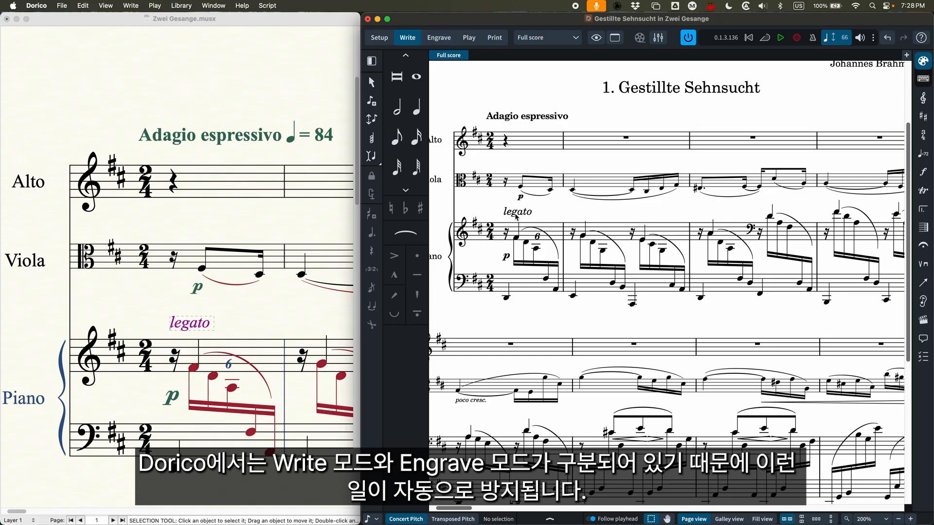
{"action": "left_click", "coordinate": [516, 215]}
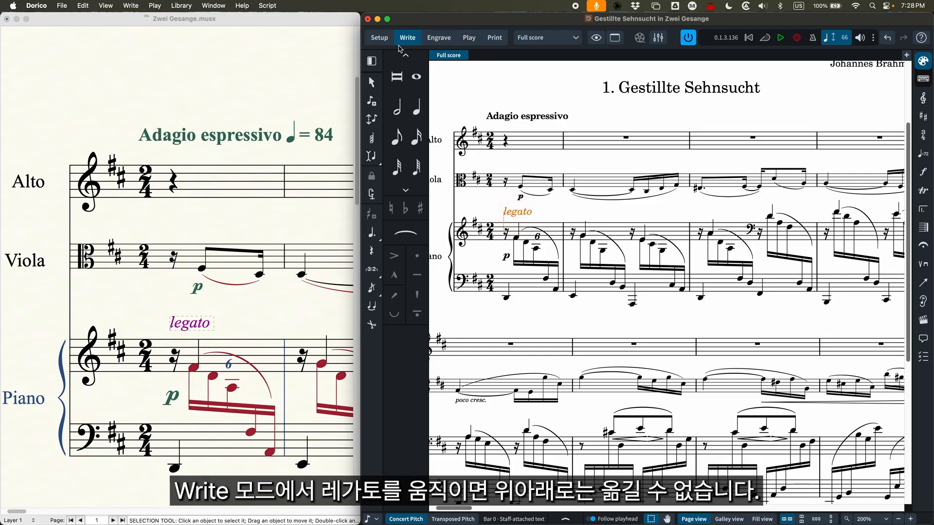
{"action": "mouse_move", "coordinate": [501, 214]}
{"action": "left_mouse_down"}
{"action": "mouse_move", "coordinate": [544, 210]}
{"action": "mouse_move", "coordinate": [502, 176]}
{"action": "mouse_move", "coordinate": [501, 323]}
{"action": "mouse_move", "coordinate": [506, 184]}
{"action": "mouse_move", "coordinate": [491, 226]}
{"action": "mouse_move", "coordinate": [613, 213]}
{"action": "mouse_move", "coordinate": [487, 209]}
{"action": "left_mouse_up"}
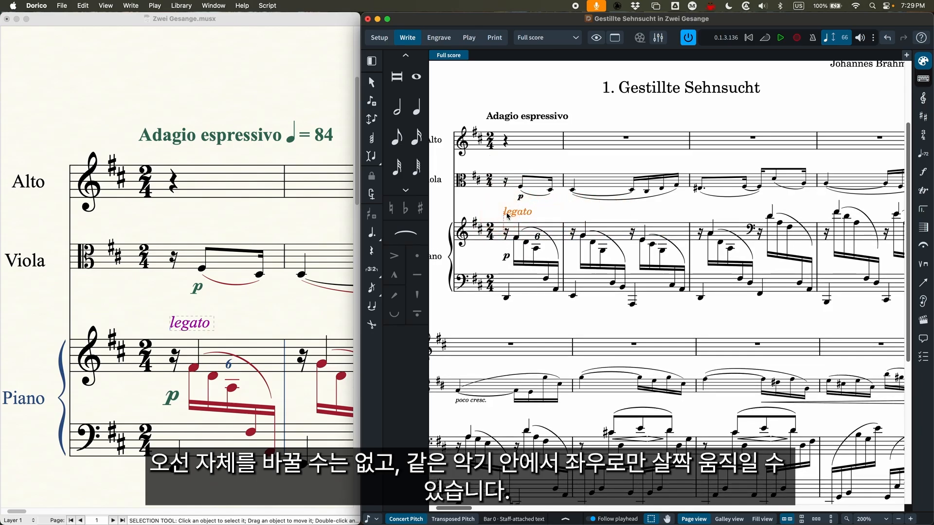
In Engrave mode, move the piano's legato marking above the viola staff and back to just above the piano's first bar
{"action": "left_click", "coordinate": [438, 37]}
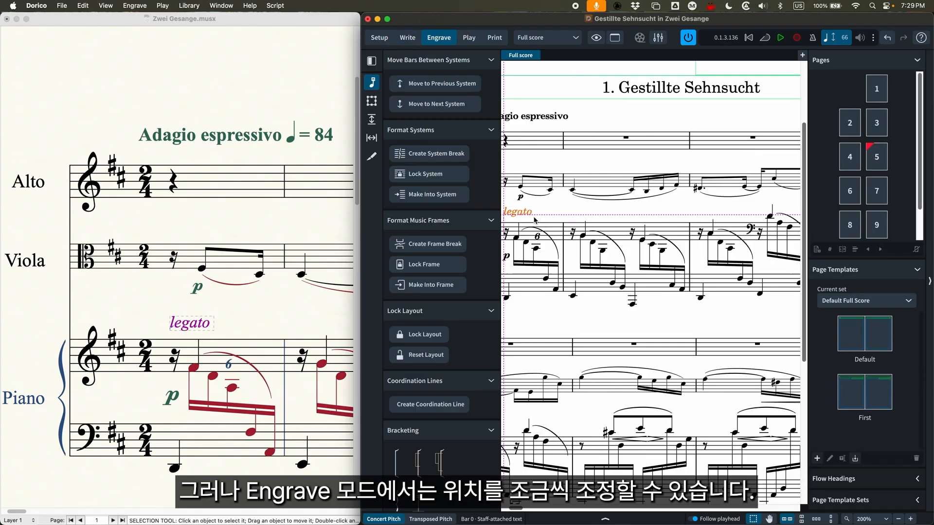
{"action": "left_click_drag", "start_coordinate": [631, 214], "coordinate": [650, 164]}
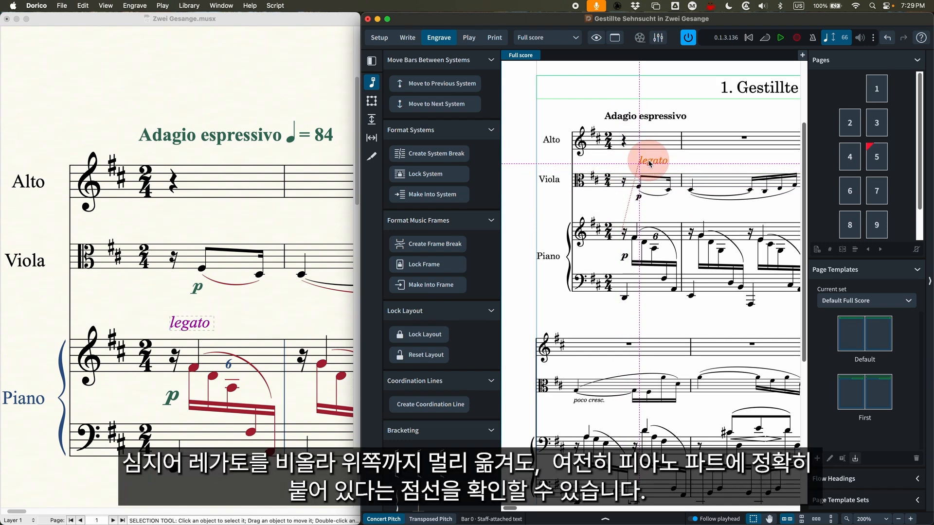
{"action": "left_click_drag", "start_coordinate": [650, 163], "coordinate": [617, 209]}
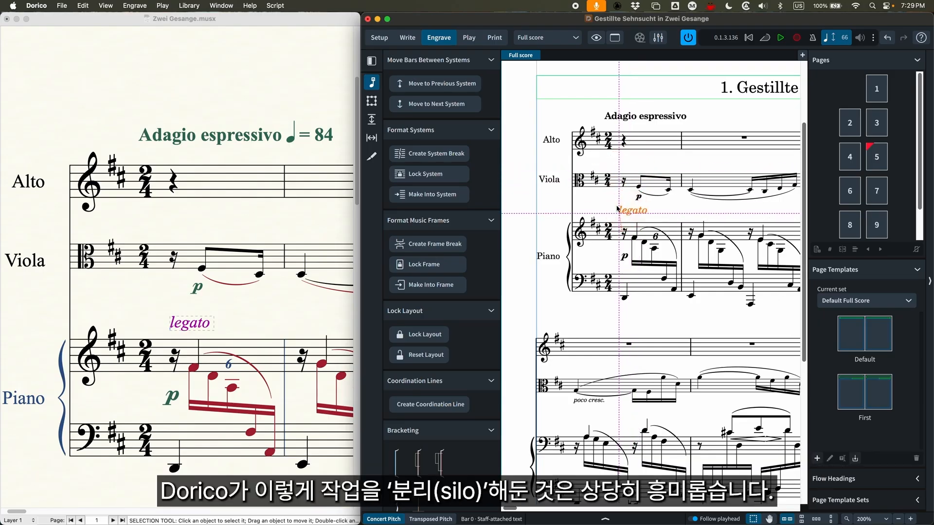
{"action": "left_click", "coordinate": [599, 207]}
Switch to Play mode and enlarge the Dorico window to fill the screen
{"action": "scroll", "coordinate": [571, 223], "scroll_direction": "right", "scroll_amount": 2}
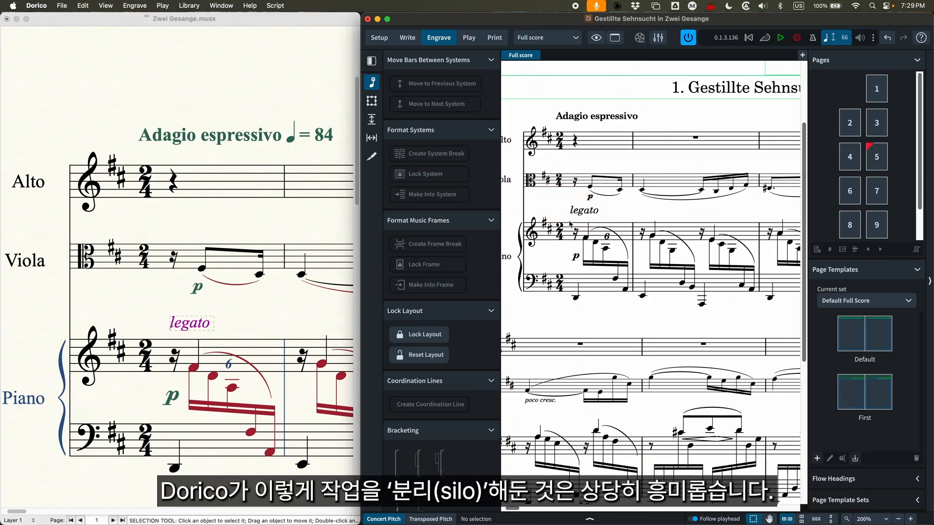
{"action": "key", "text": "super+minus"}
{"action": "key", "text": "super+minus"}
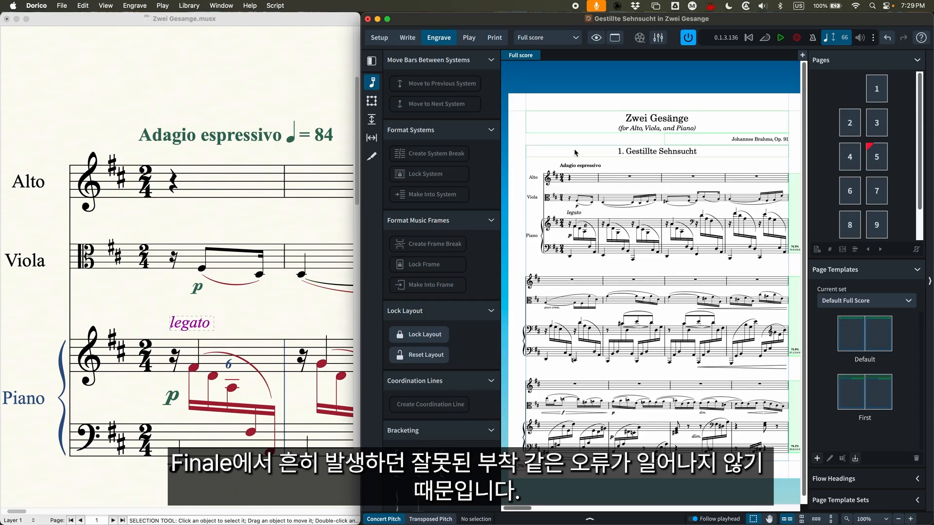
{"action": "scroll", "coordinate": [576, 152], "scroll_direction": "down", "scroll_amount": 1}
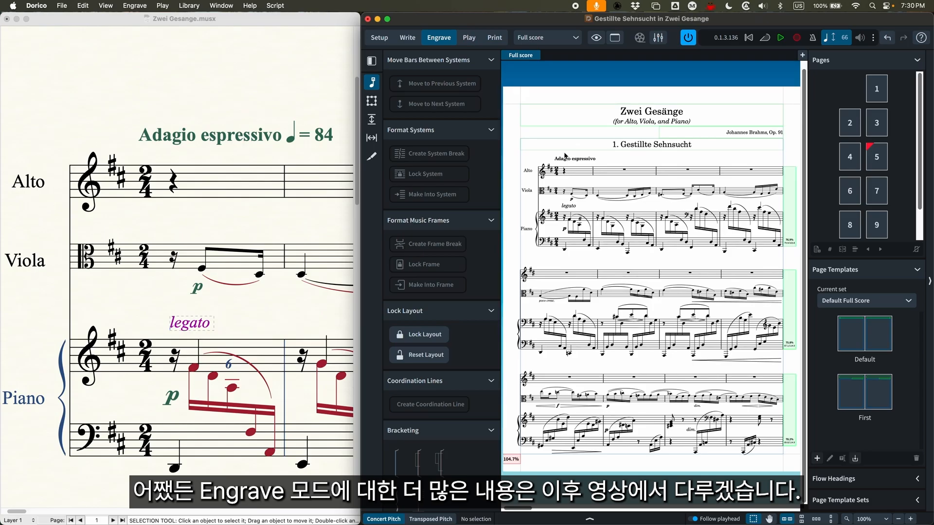
{"action": "left_click", "coordinate": [468, 37]}
{"action": "double_click", "coordinate": [541, 21]}
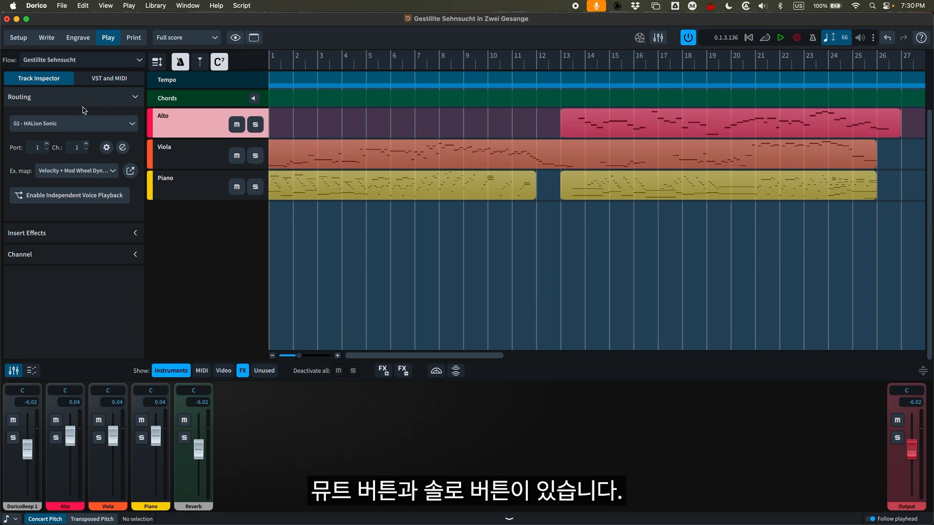
Examine the alto track's routing, insert effects and channel settings in the Track Inspector
{"action": "left_click", "coordinate": [109, 78]}
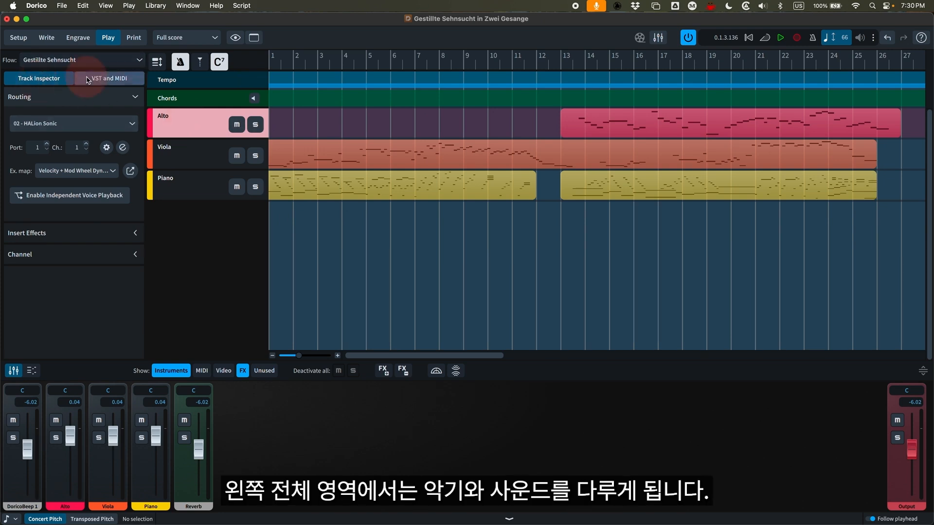
{"action": "left_click", "coordinate": [48, 79]}
{"action": "left_click", "coordinate": [68, 234]}
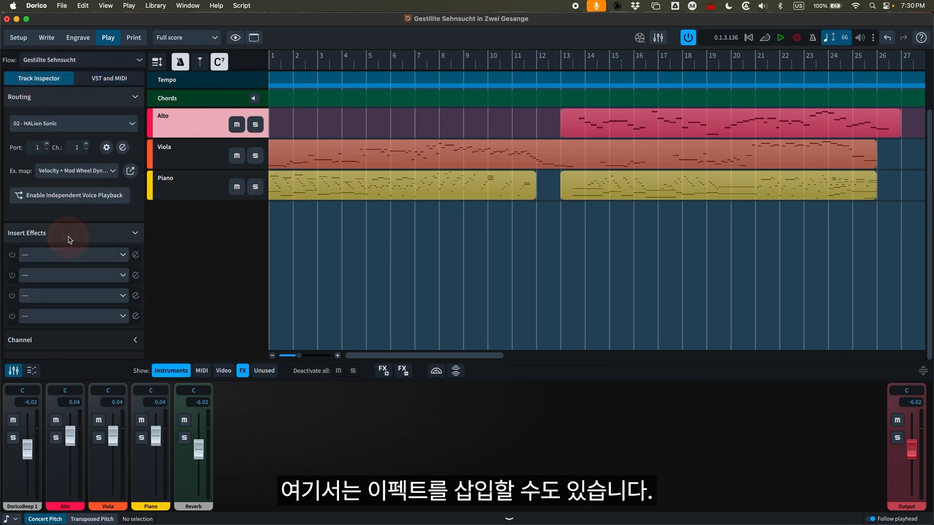
{"action": "left_click", "coordinate": [68, 234]}
{"action": "left_click", "coordinate": [83, 258]}
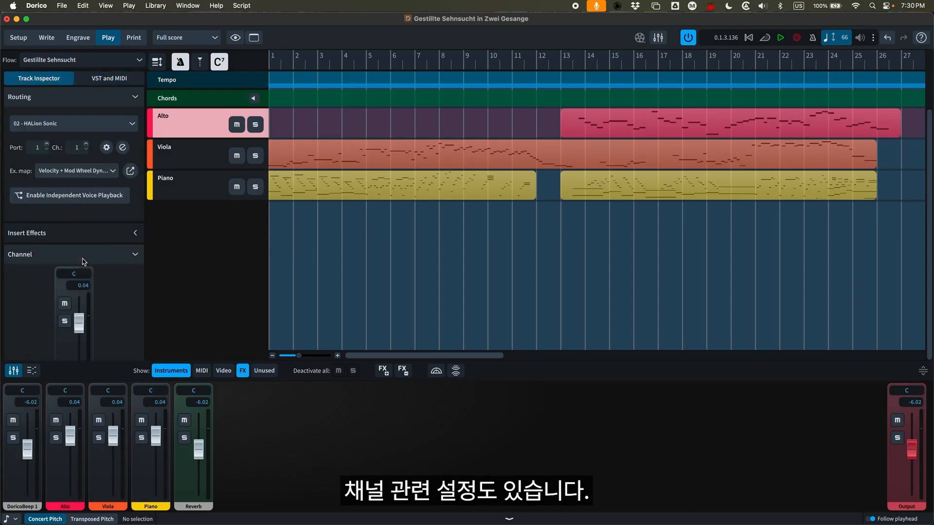
{"action": "left_click", "coordinate": [134, 257]}
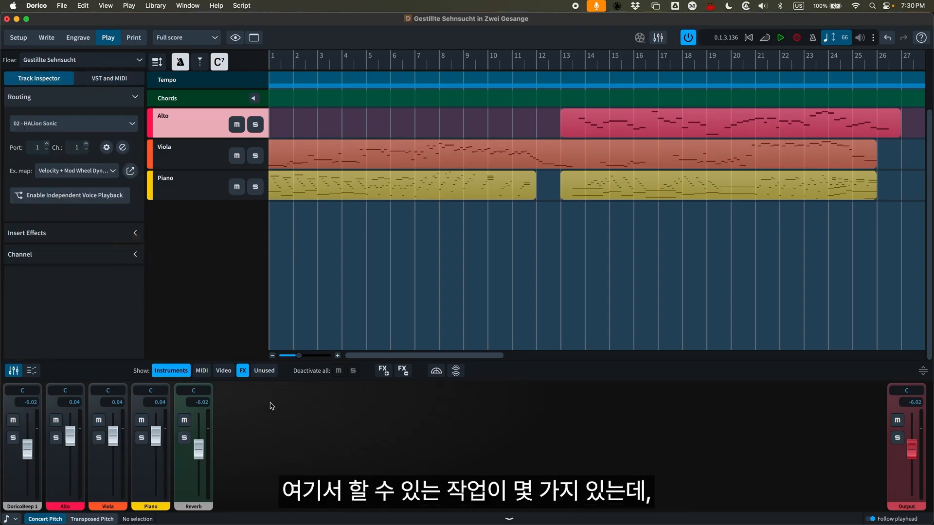
Show the alto part in the Key Editor and examine its note events from bar 13 onward
{"action": "left_click", "coordinate": [32, 371]}
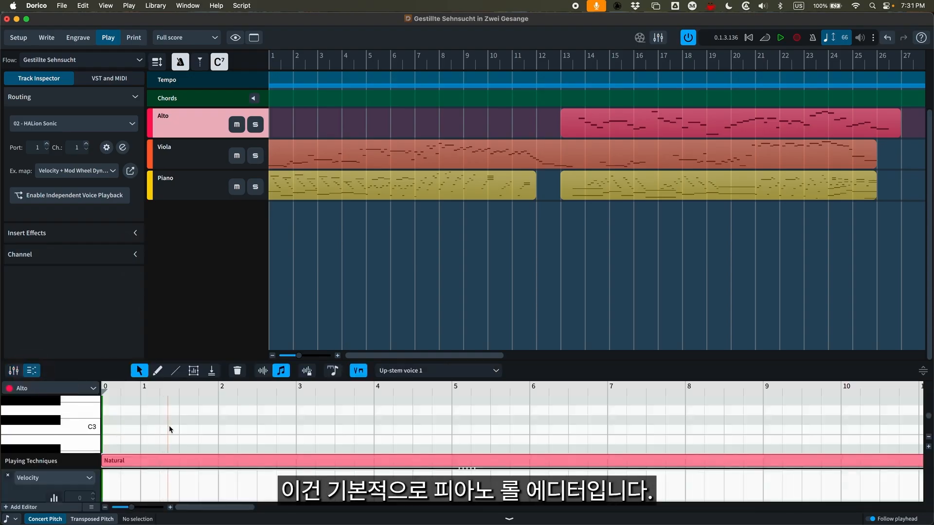
{"action": "scroll", "coordinate": [218, 438], "scroll_direction": "up", "scroll_amount": 3}
{"action": "scroll", "coordinate": [221, 440], "scroll_direction": "right", "scroll_amount": 5}
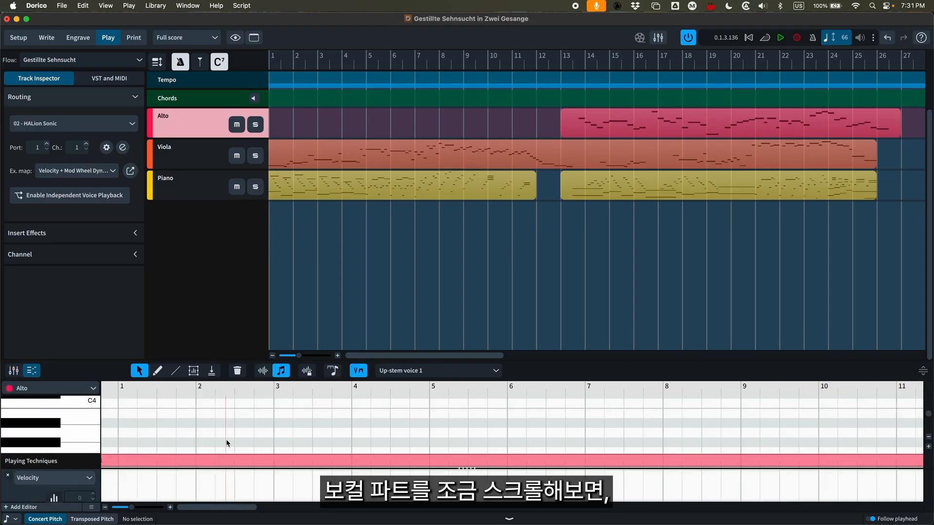
{"action": "scroll", "coordinate": [225, 438], "scroll_direction": "right", "scroll_amount": 3}
{"action": "scroll", "coordinate": [225, 438], "scroll_direction": "up", "scroll_amount": 3}
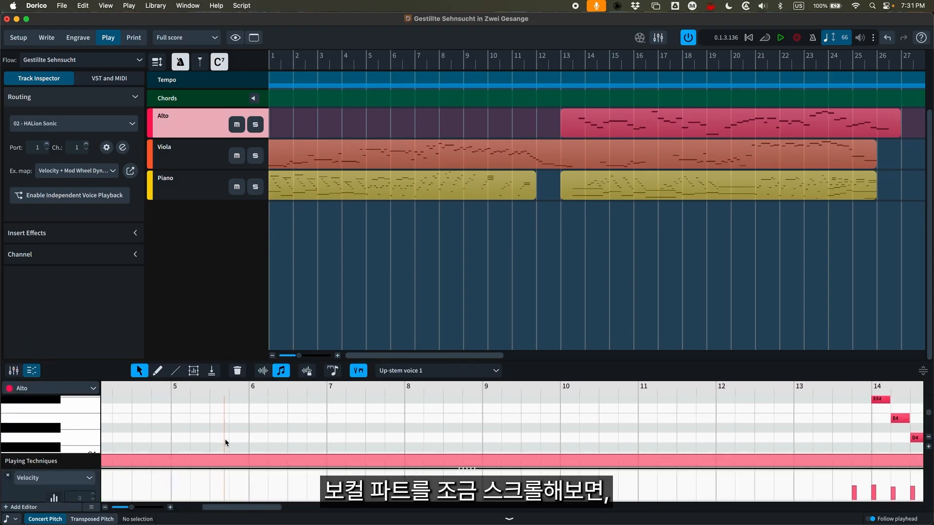
{"action": "scroll", "coordinate": [225, 439], "scroll_direction": "right", "scroll_amount": 2}
{"action": "scroll", "coordinate": [223, 439], "scroll_direction": "right", "scroll_amount": 10}
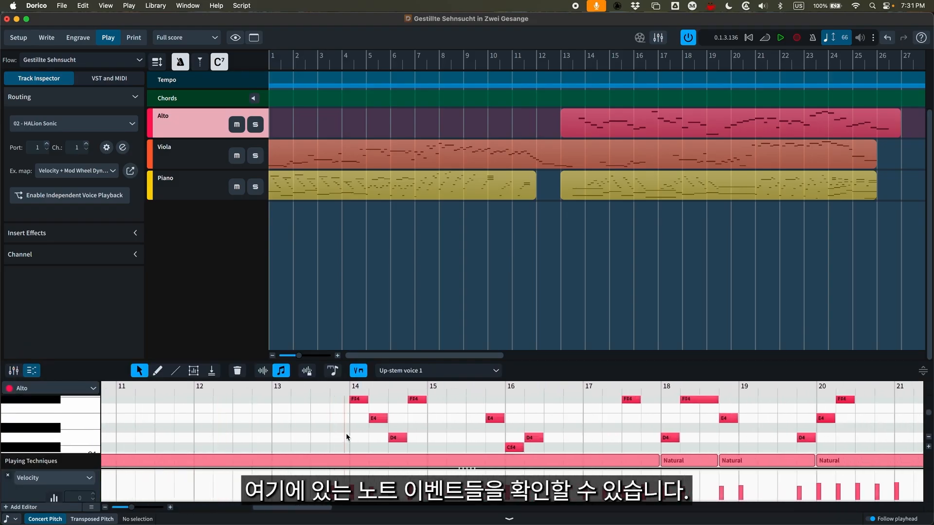
{"action": "scroll", "coordinate": [346, 433], "scroll_direction": "up", "scroll_amount": 2}
{"action": "scroll", "coordinate": [346, 433], "scroll_direction": "up", "scroll_amount": 3}
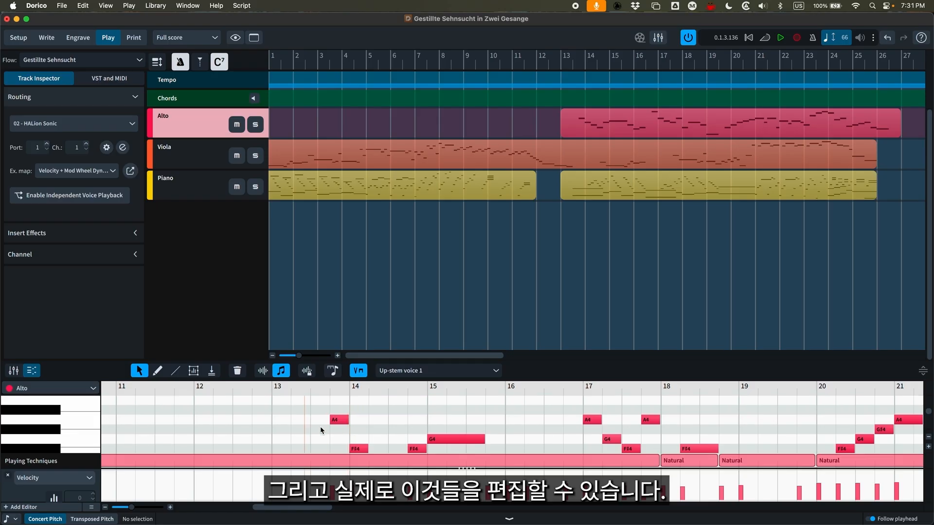
Select the alto's A4 note in bar 13 and compare its played duration with its notated duration
{"action": "left_click", "coordinate": [342, 421]}
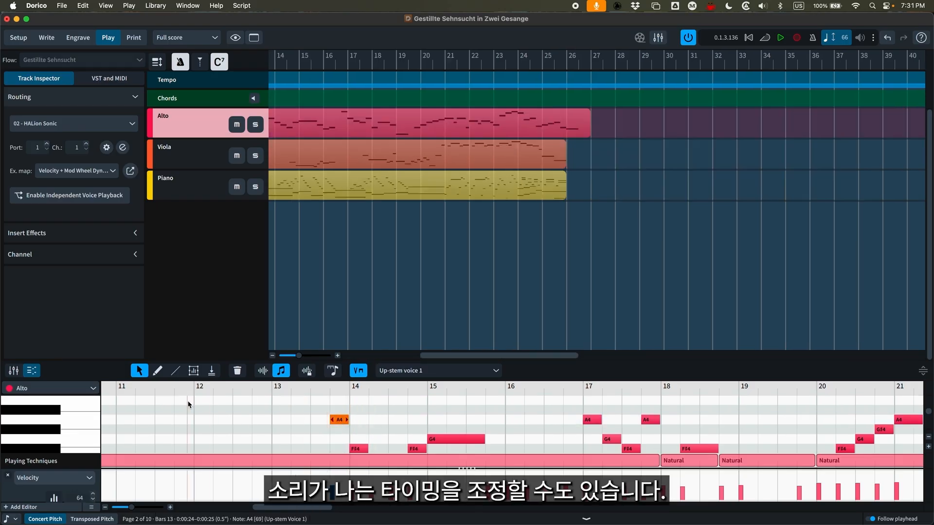
{"action": "left_click", "coordinate": [262, 371]}
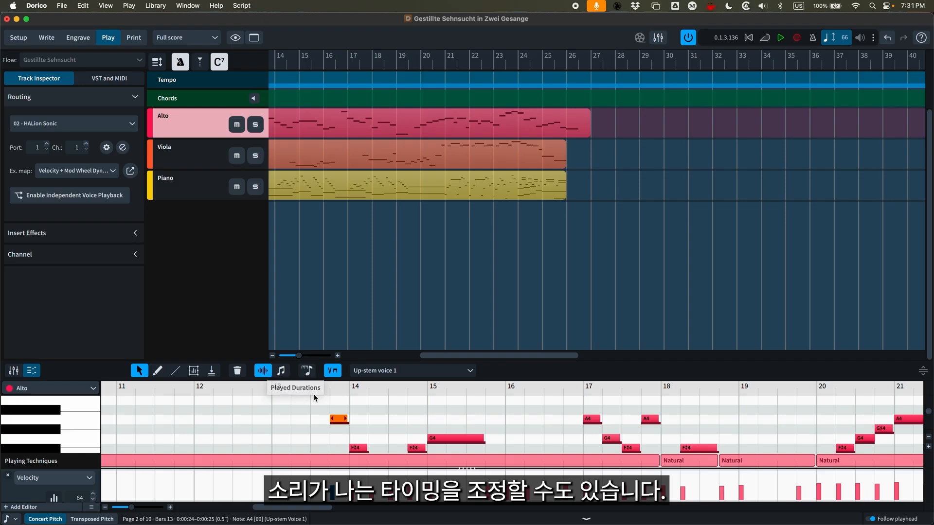
{"action": "left_click", "coordinate": [281, 371]}
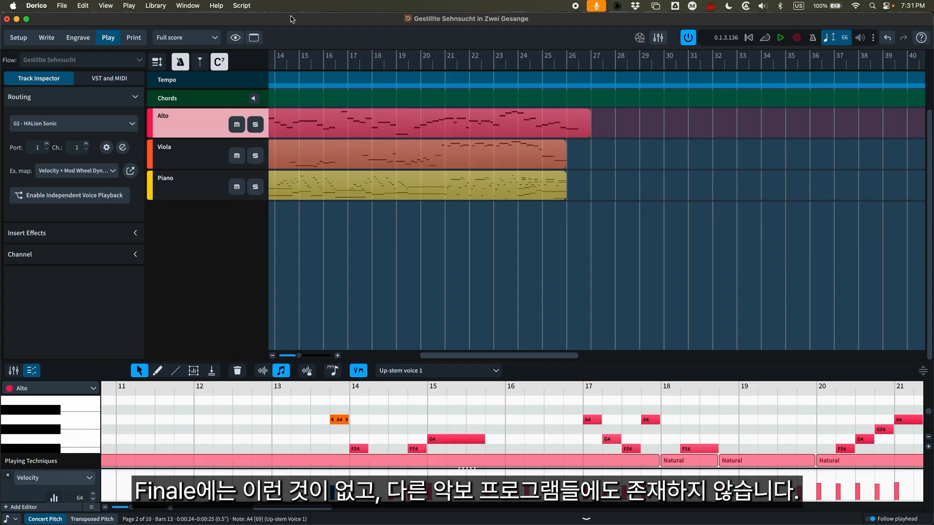
Restore the smaller window beside Finale and show the Full score layout in Print mode
{"action": "double_click", "coordinate": [292, 19]}
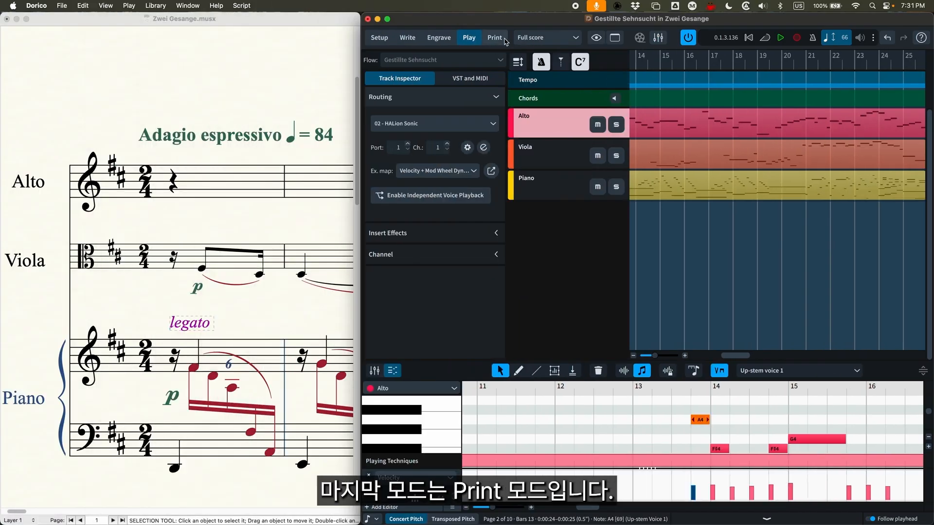
{"action": "left_click", "coordinate": [494, 38]}
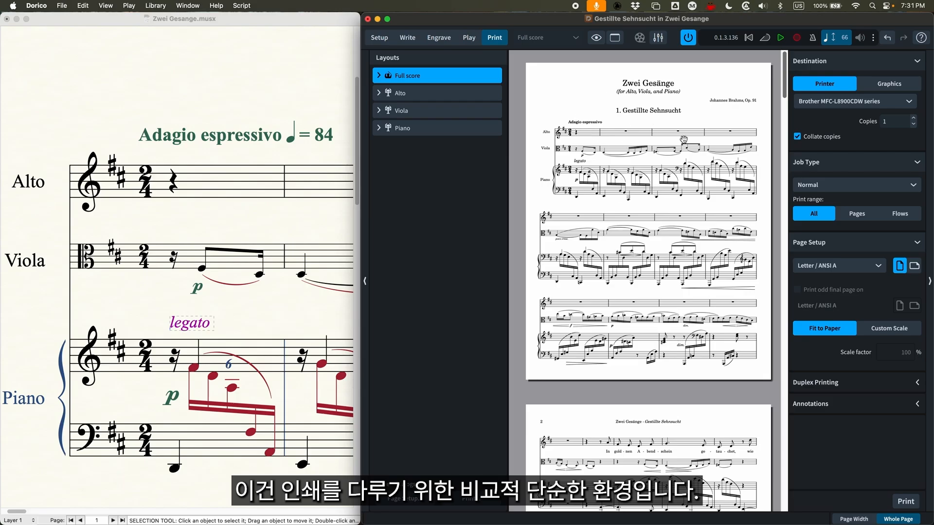
{"action": "left_click", "coordinate": [409, 90]}
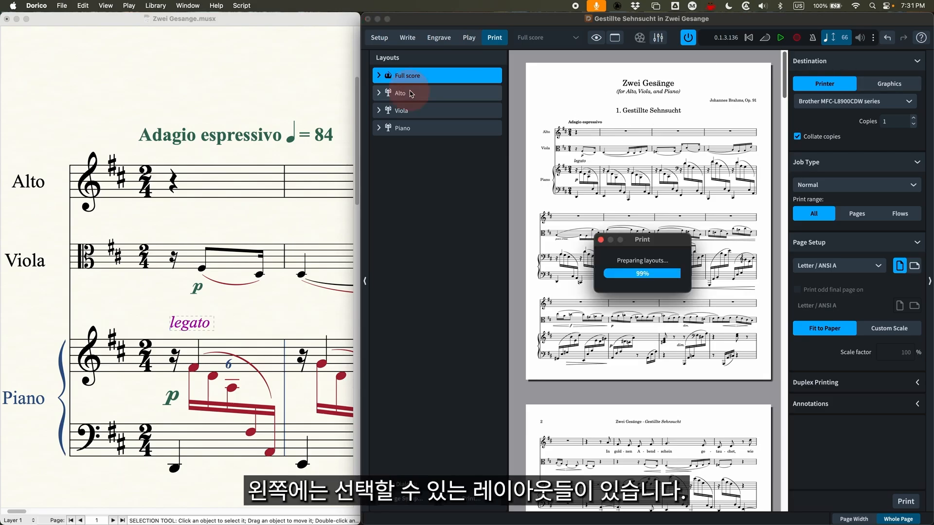
{"action": "left_click", "coordinate": [413, 77]}
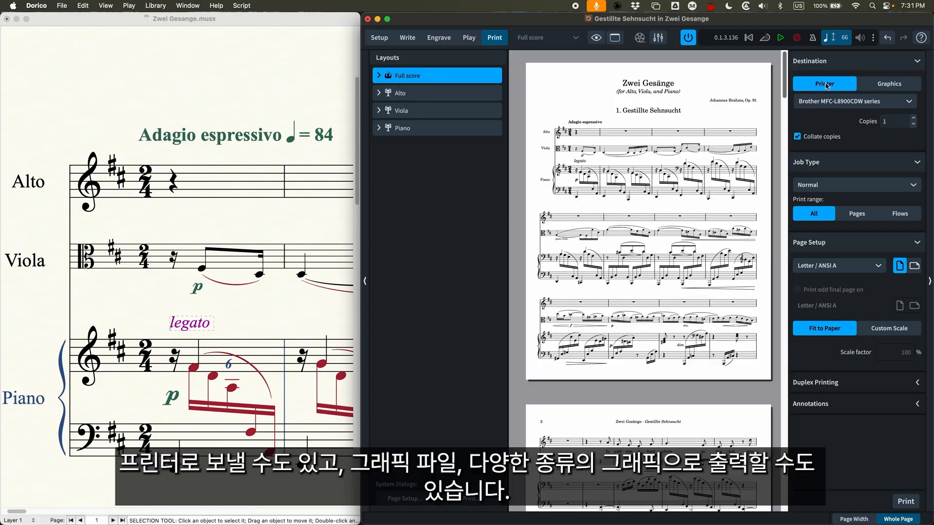
Examine the graphics export formats and the duplex printing options, keeping Printer as the destination
{"action": "left_click", "coordinate": [893, 83]}
{"action": "left_click", "coordinate": [845, 102]}
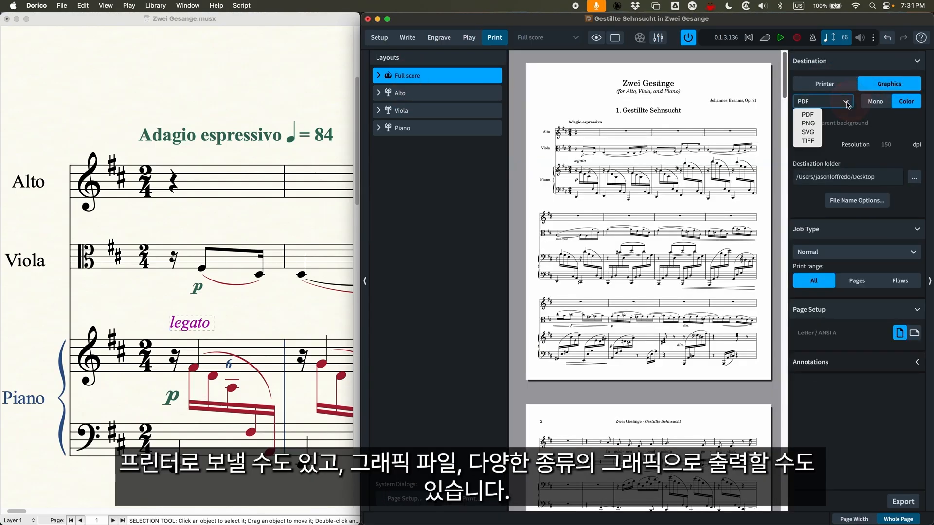
{"action": "left_click", "coordinate": [857, 126]}
{"action": "left_click", "coordinate": [826, 84]}
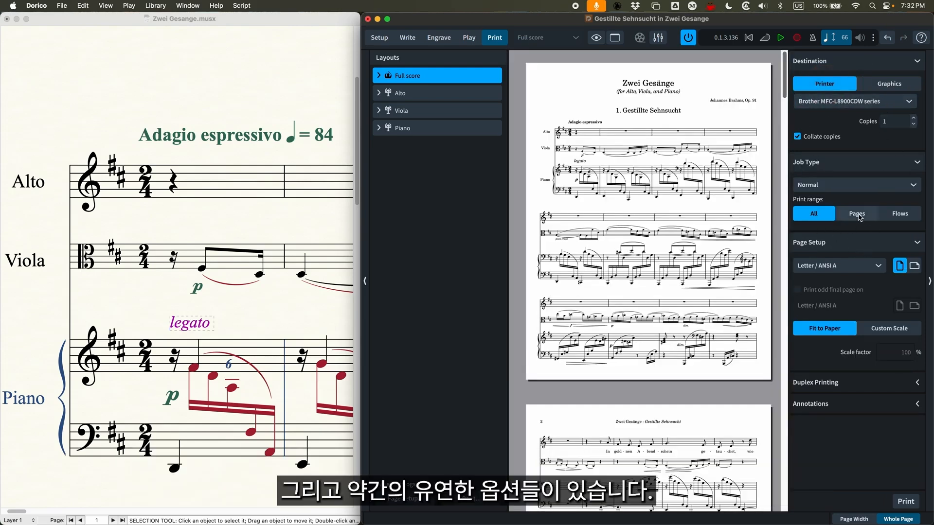
{"action": "left_click", "coordinate": [909, 386]}
{"action": "left_click", "coordinate": [909, 385]}
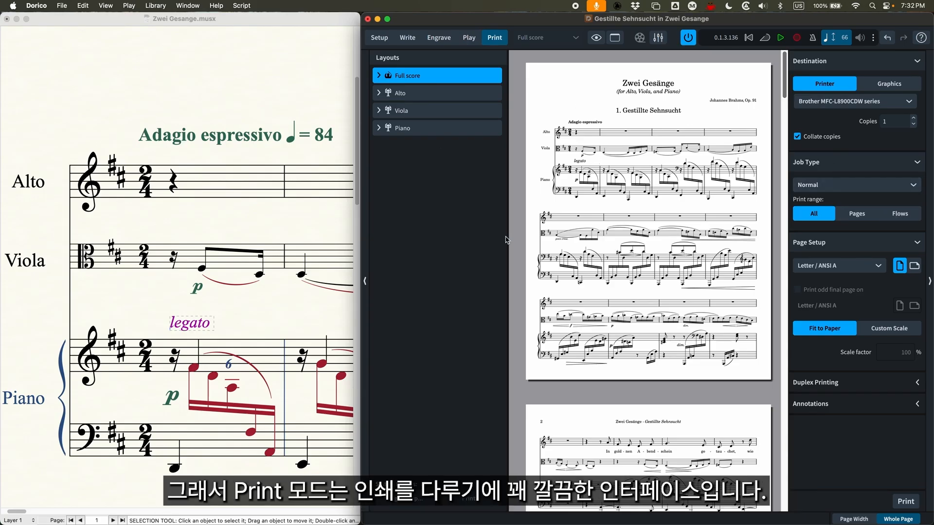
Switch to Finale and review the score and part choices in its print dialog without printing
{"action": "left_click", "coordinate": [190, 21]}
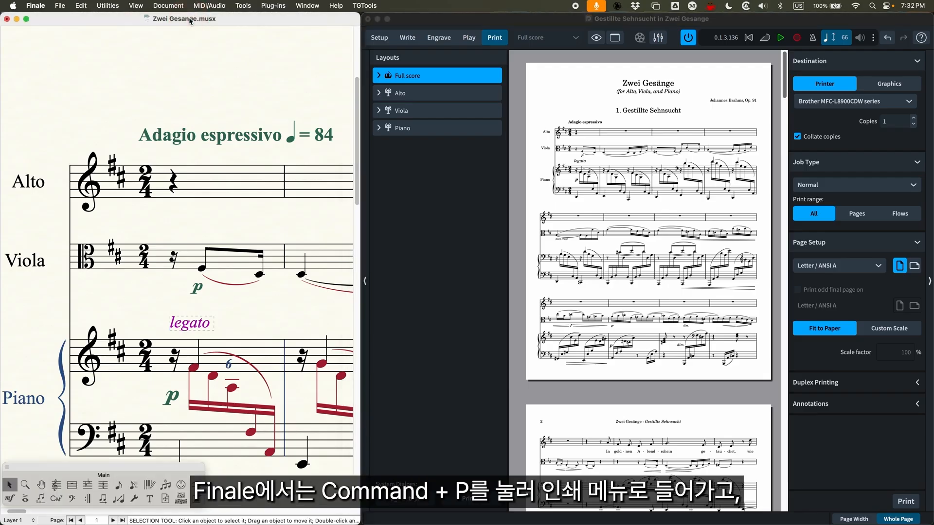
{"action": "key", "text": "super+p"}
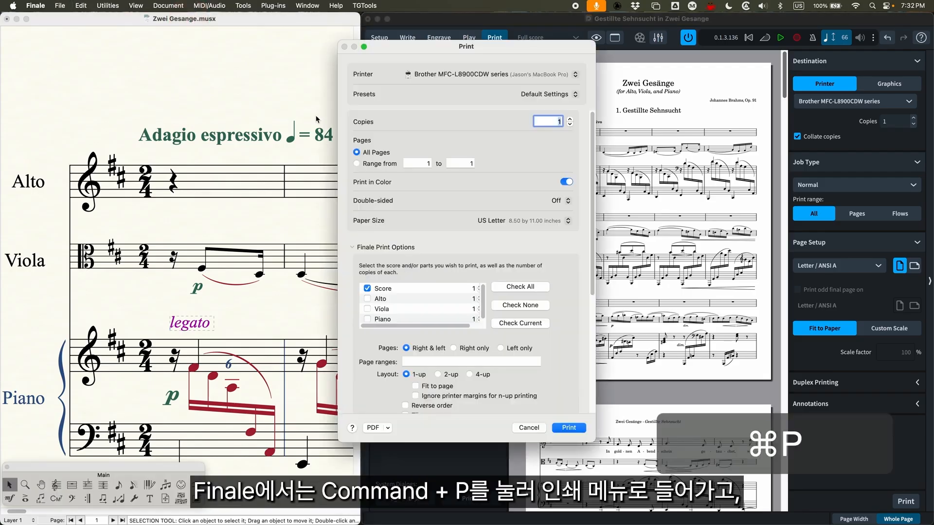
{"action": "left_click_drag", "start_coordinate": [448, 47], "coordinate": [354, 48]}
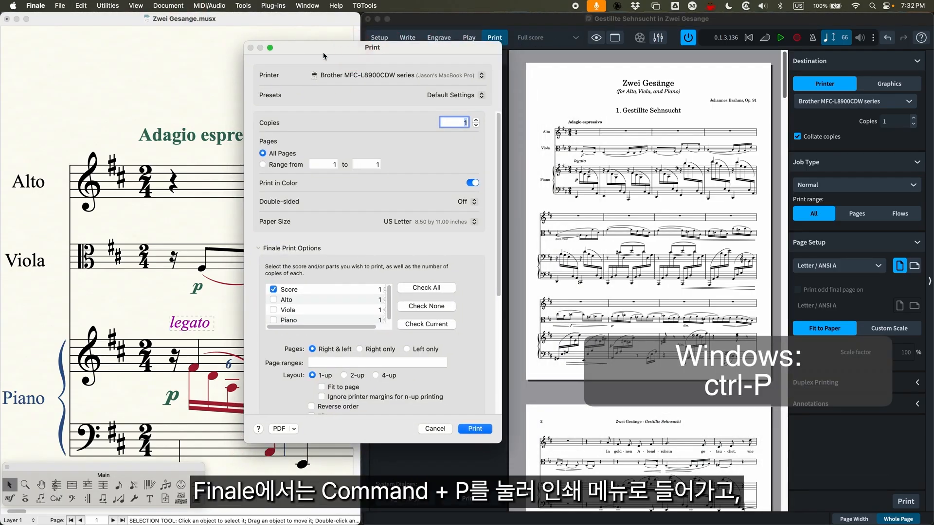
{"action": "scroll", "coordinate": [283, 308], "scroll_direction": "down", "scroll_amount": 1}
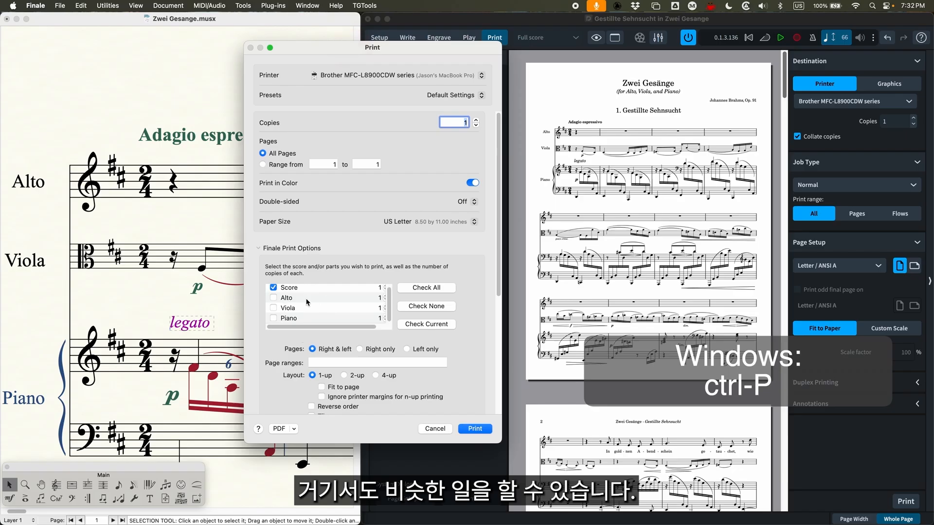
{"action": "scroll", "coordinate": [328, 288], "scroll_direction": "up", "scroll_amount": 1}
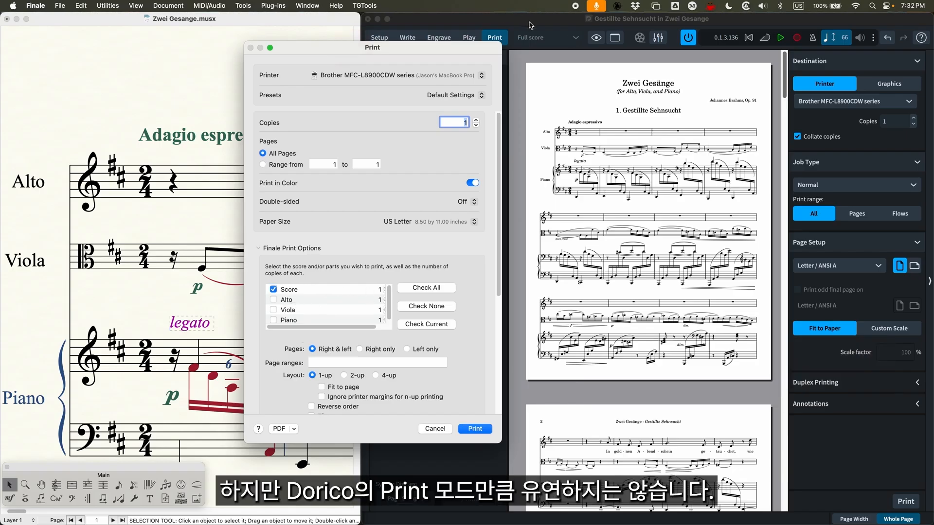
{"action": "left_click", "coordinate": [436, 428]}
Switch back to Dorico, enlarge its window to fill the screen, and go to Setup mode
{"action": "left_click", "coordinate": [541, 33]}
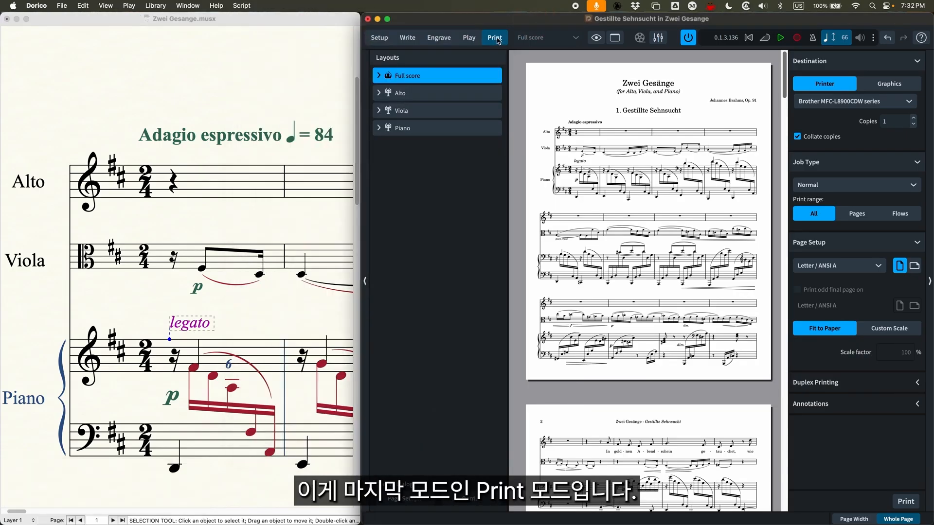
{"action": "double_click", "coordinate": [565, 22]}
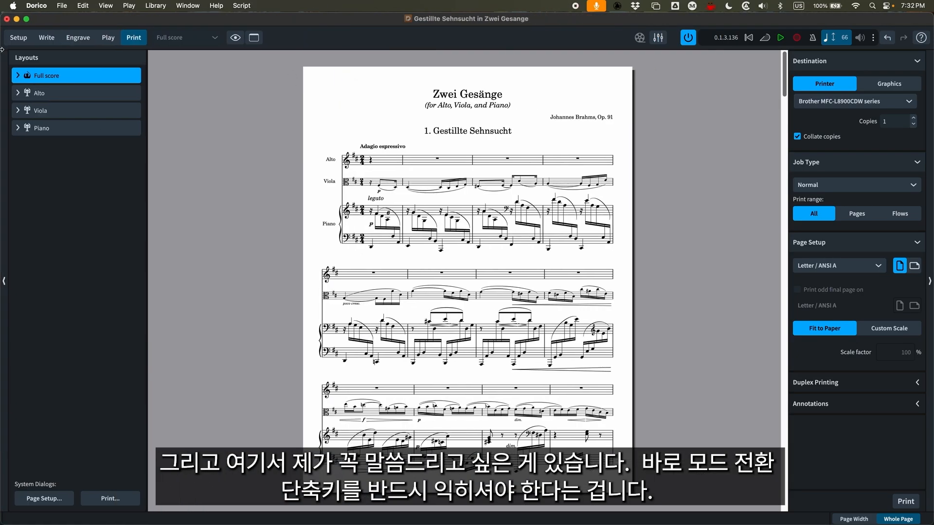
{"action": "left_click", "coordinate": [18, 41]}
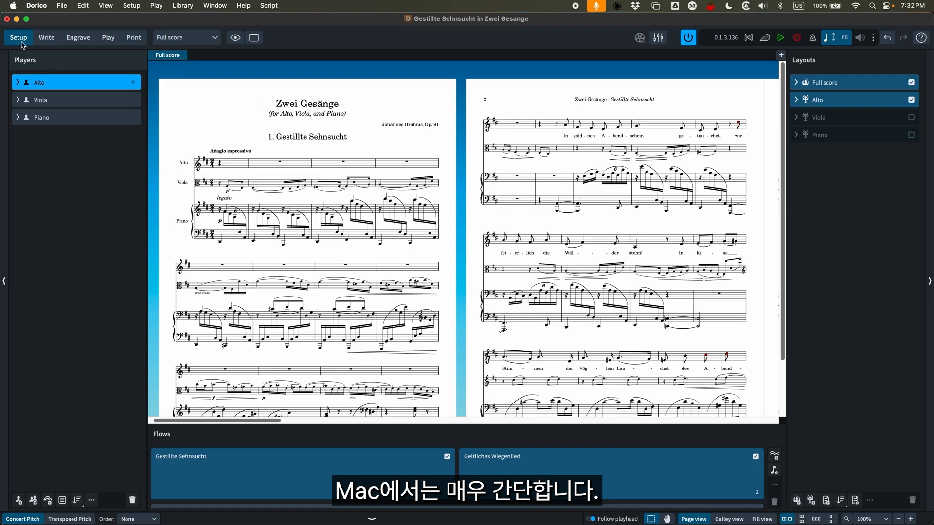
{"action": "key", "text": "super+1"}
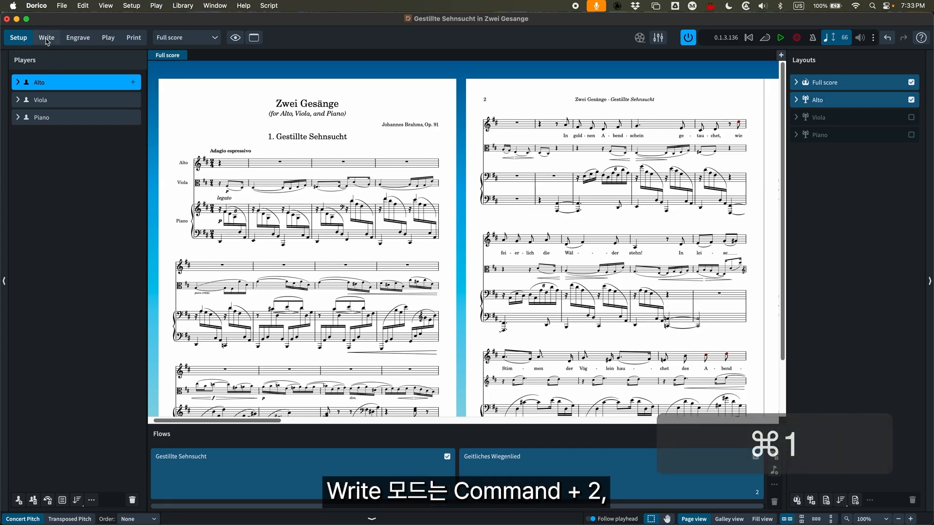
Cycle through the Write, Engrave, Play and Print modes in order and return to Setup mode at the first page
{"action": "key", "text": "super+2"}
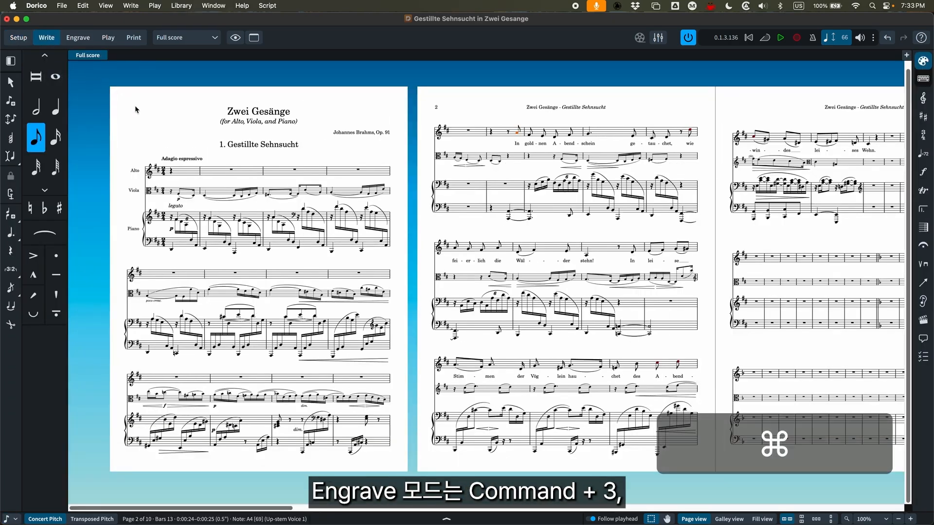
{"action": "key", "text": "super+3"}
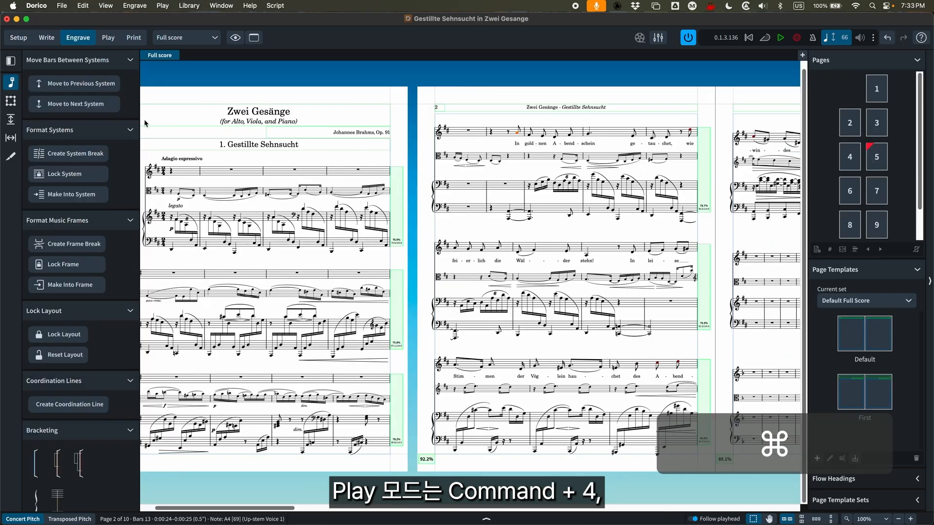
{"action": "key", "text": "super+4"}
{"action": "key", "text": "super+5"}
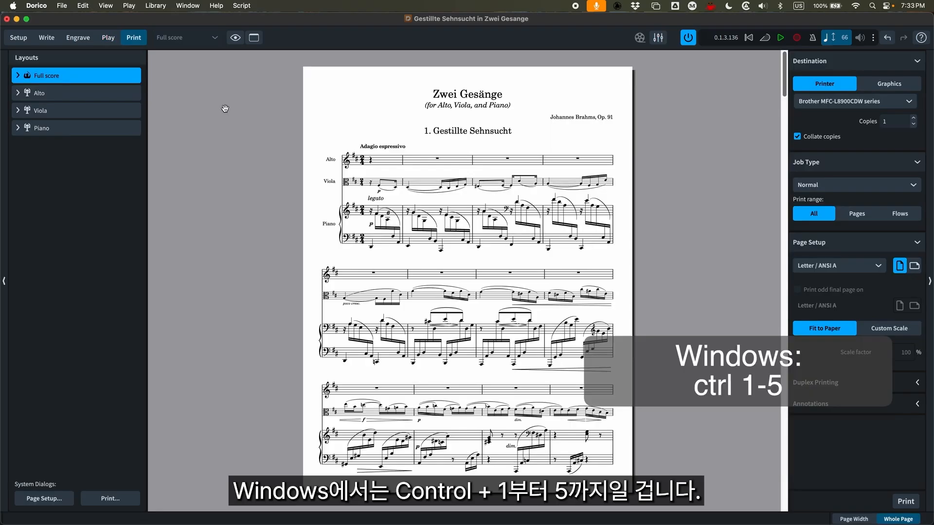
{"action": "key", "text": "super+1"}
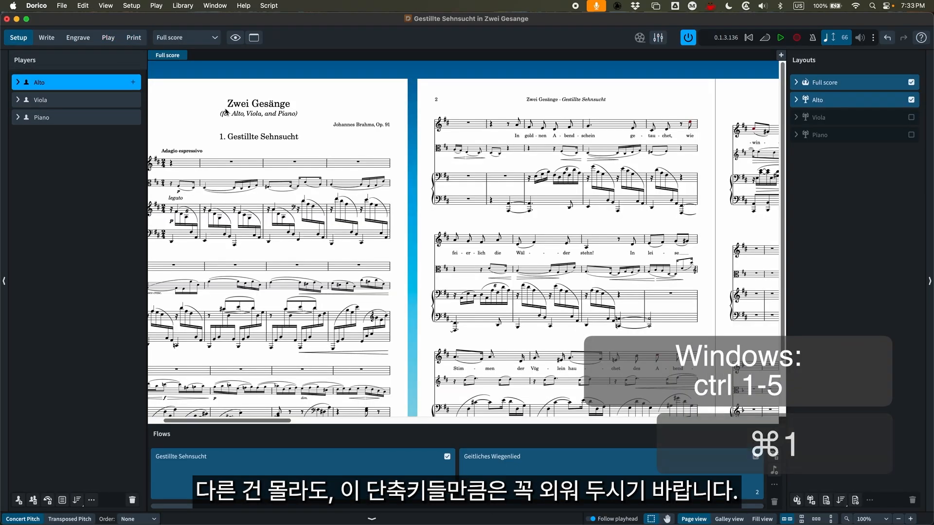
{"action": "scroll", "coordinate": [229, 134], "scroll_direction": "left", "scroll_amount": 2}
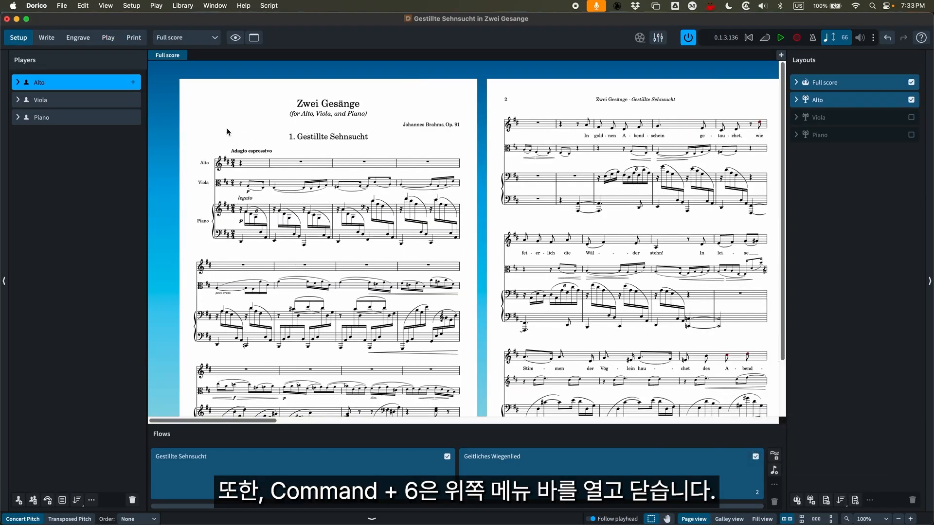
Hide and restore the main toolbar twice in Setup mode
{"action": "key", "text": "super+6"}
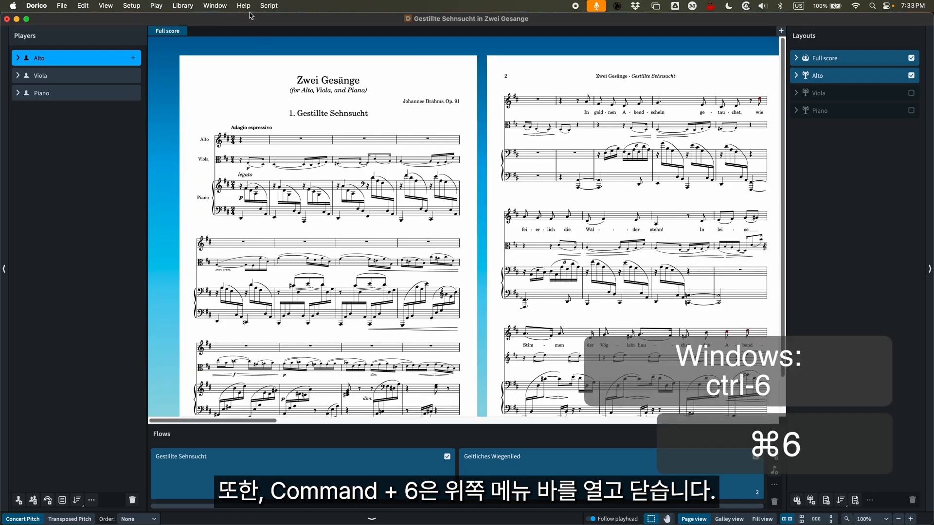
{"action": "key", "text": "super+6"}
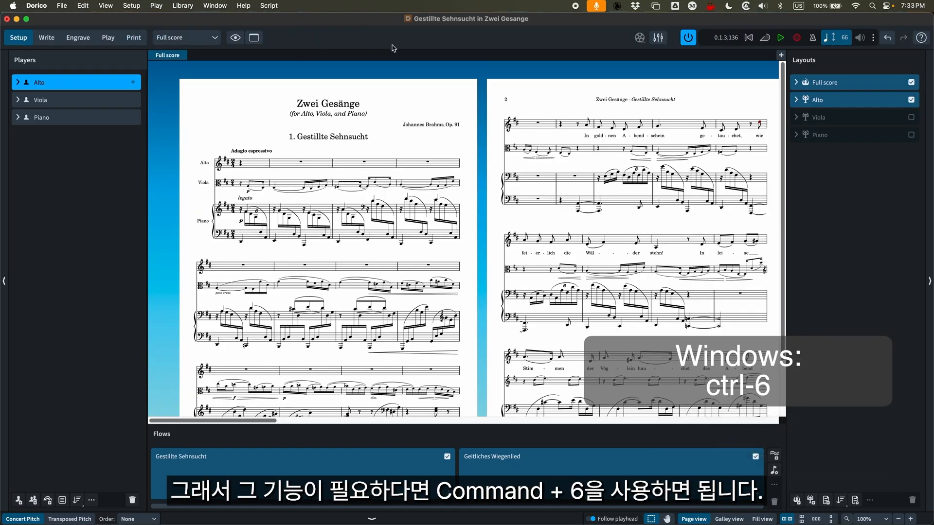
{"action": "key", "text": "super+6"}
{"action": "key", "text": "super+6"}
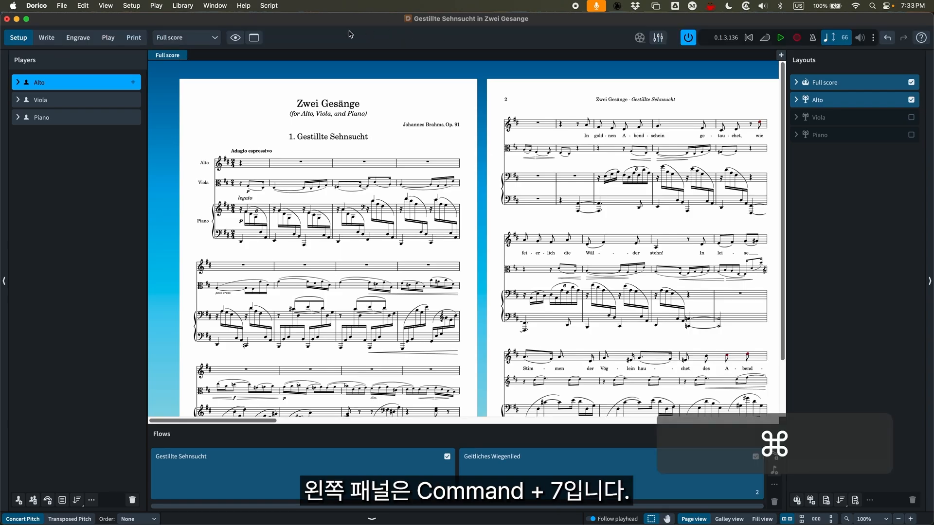
Hide and restore the Players panel, and do the same with the Flows panel
{"action": "key", "text": "super+7"}
{"action": "key", "text": "super+7"}
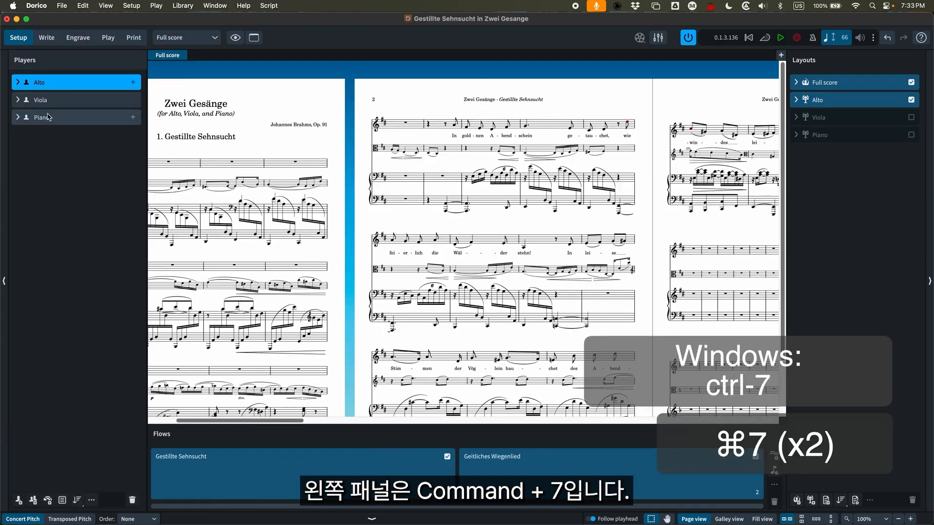
{"action": "key", "text": "super+8"}
{"action": "key", "text": "super+8"}
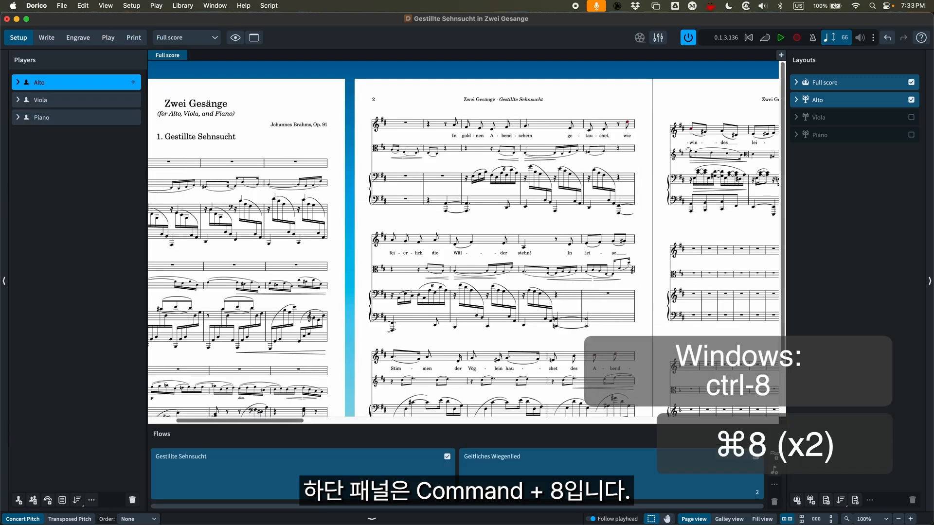
Go to Write mode and toggle the Properties panel open and closed, leaving it hidden
{"action": "left_click", "coordinate": [46, 38]}
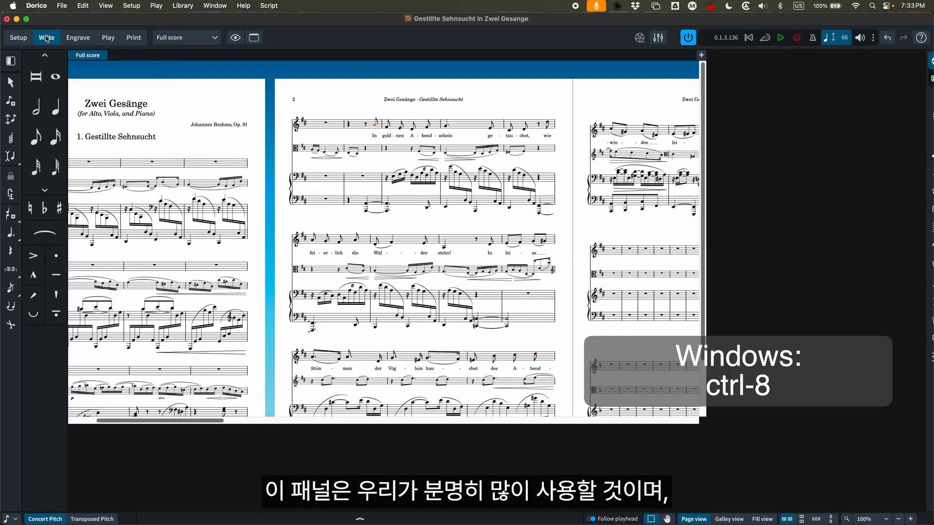
{"action": "key", "text": "super+8"}
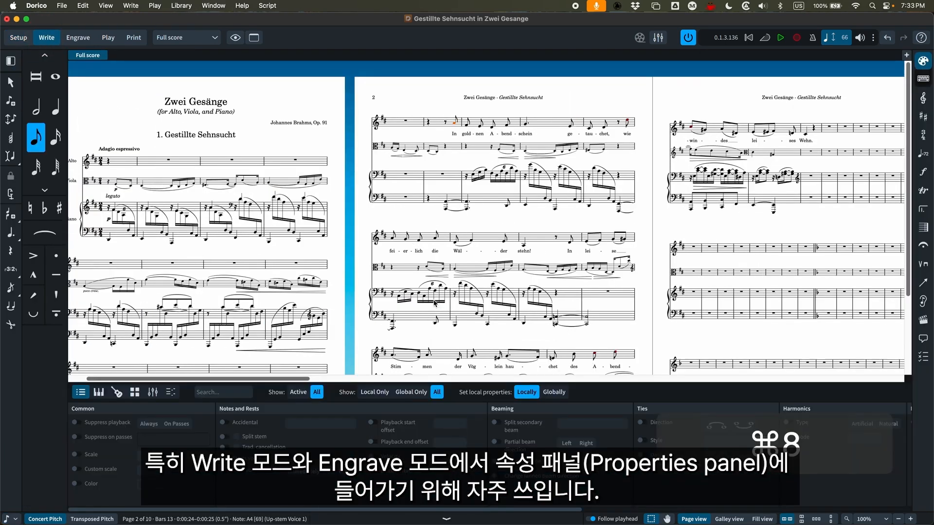
{"action": "key", "text": "super+8"}
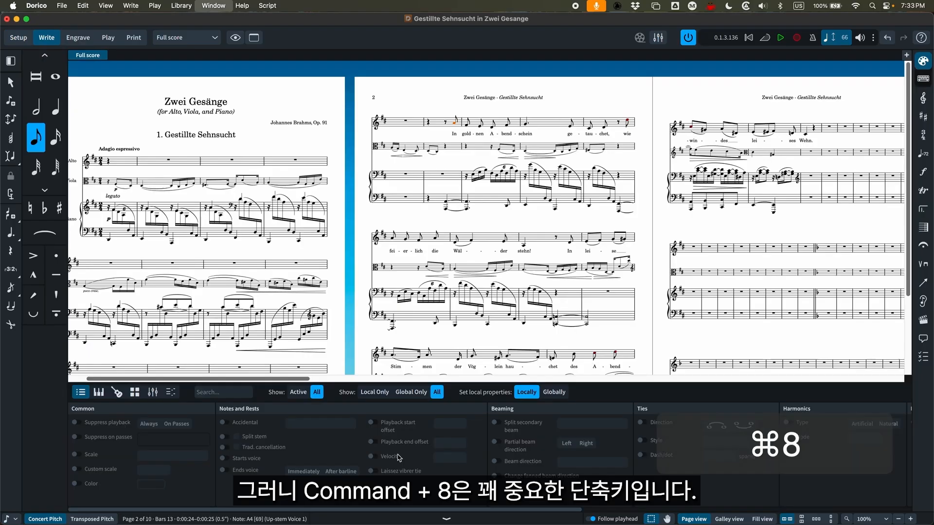
{"action": "key", "text": "super+8"}
{"action": "key", "text": "super+8"}
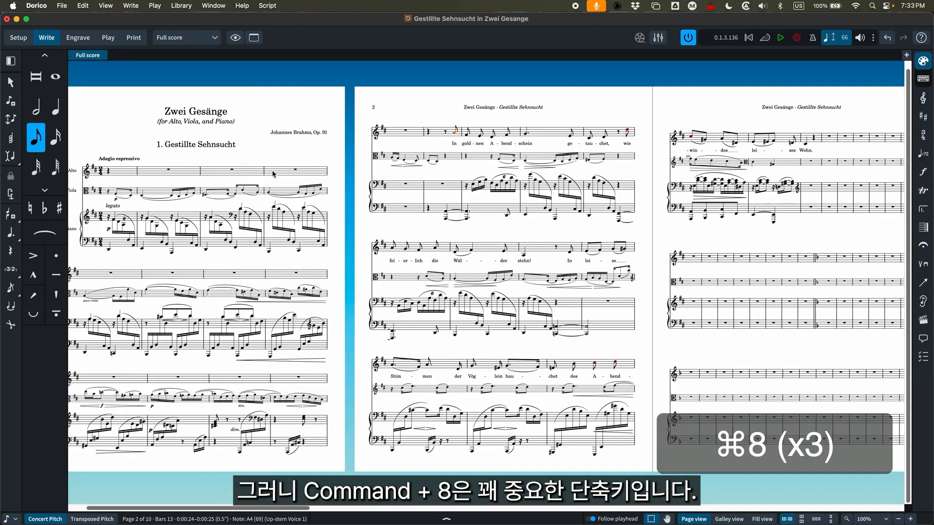
Hide and restore the notations panel twice in Write mode
{"action": "key", "text": "super+9"}
{"action": "key", "text": "super+9"}
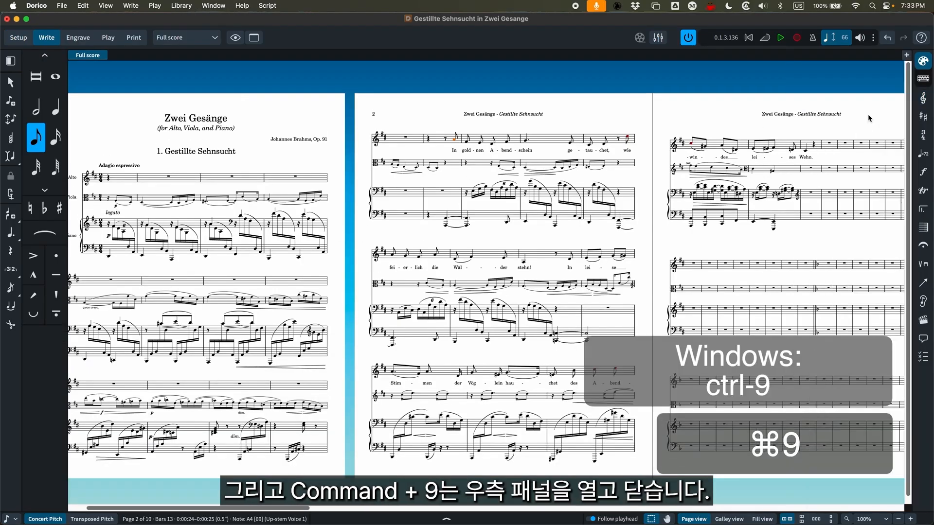
{"action": "key", "text": "super+9"}
{"action": "key", "text": "super+9"}
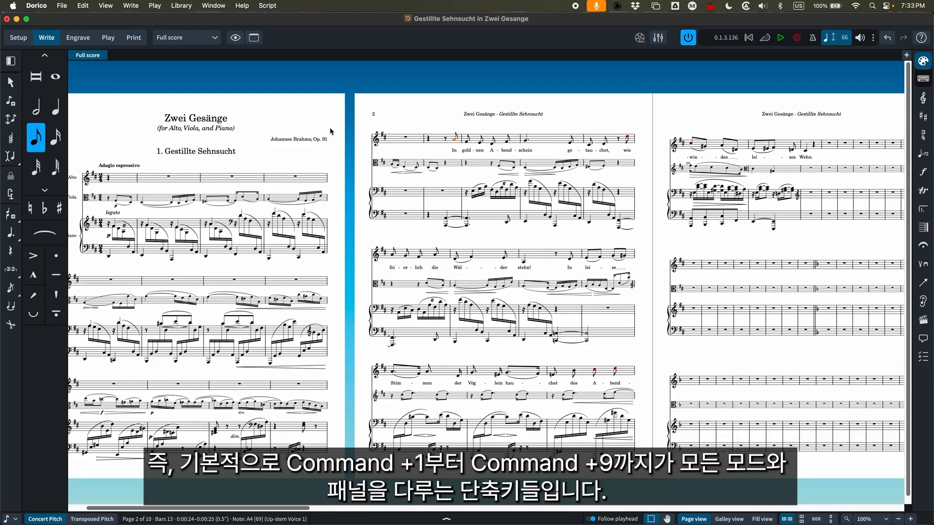
Walk through the modes in working order, from Setup through Write, Engrave and Play to Print
{"action": "scroll", "coordinate": [340, 136], "scroll_direction": "left", "scroll_amount": 3}
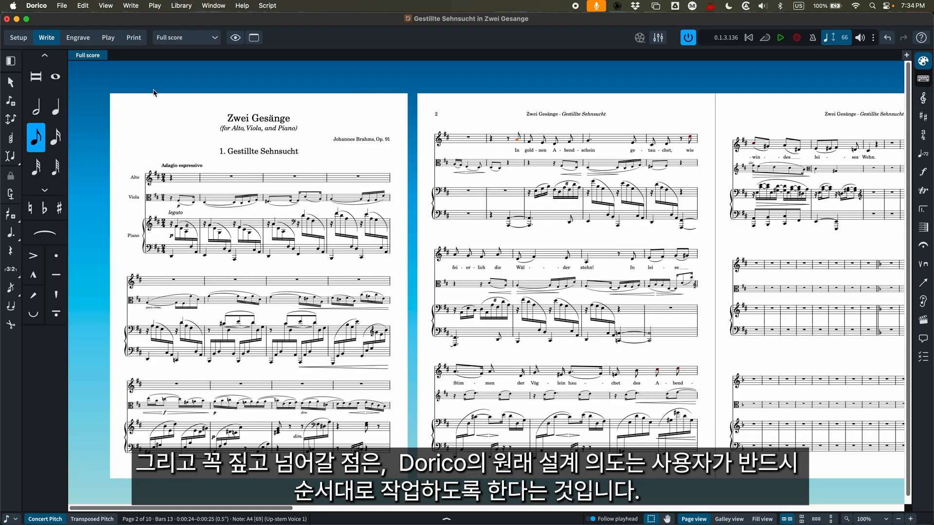
{"action": "left_click", "coordinate": [19, 38]}
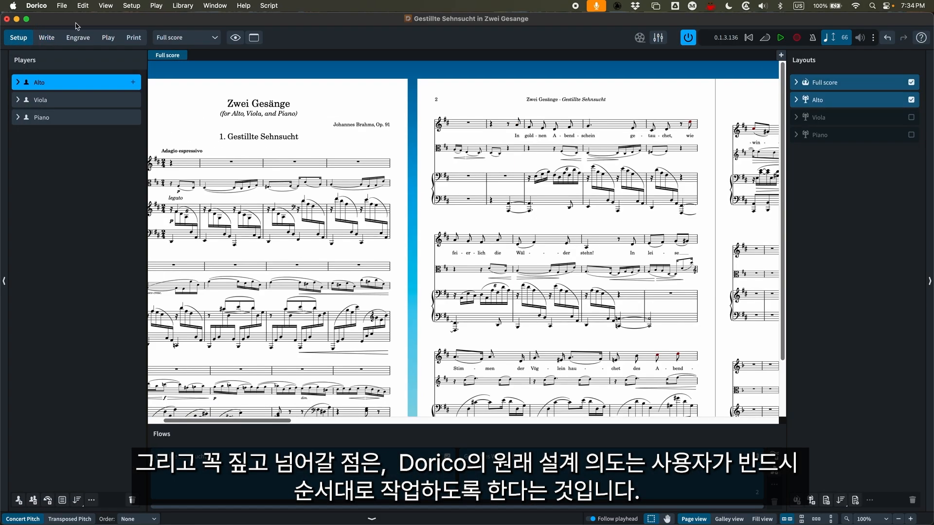
{"action": "scroll", "coordinate": [334, 190], "scroll_direction": "left", "scroll_amount": 3}
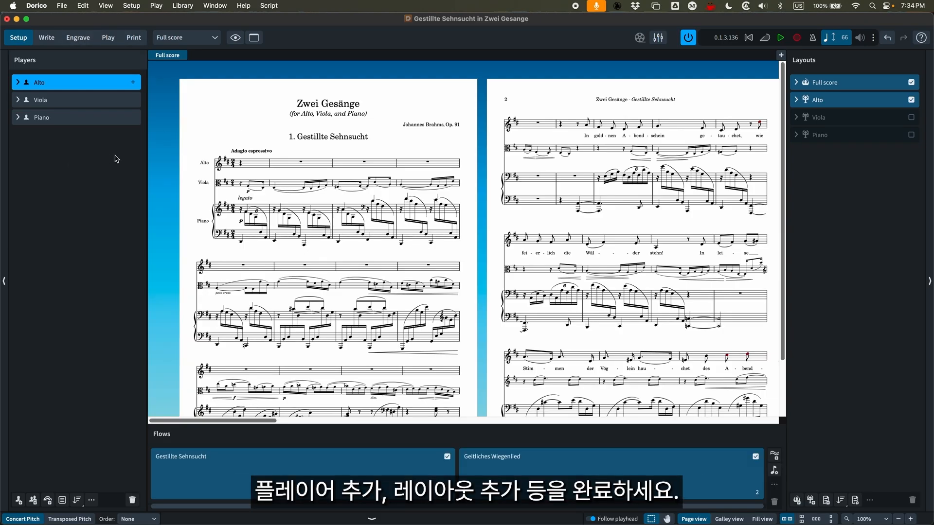
{"action": "left_click", "coordinate": [47, 38]}
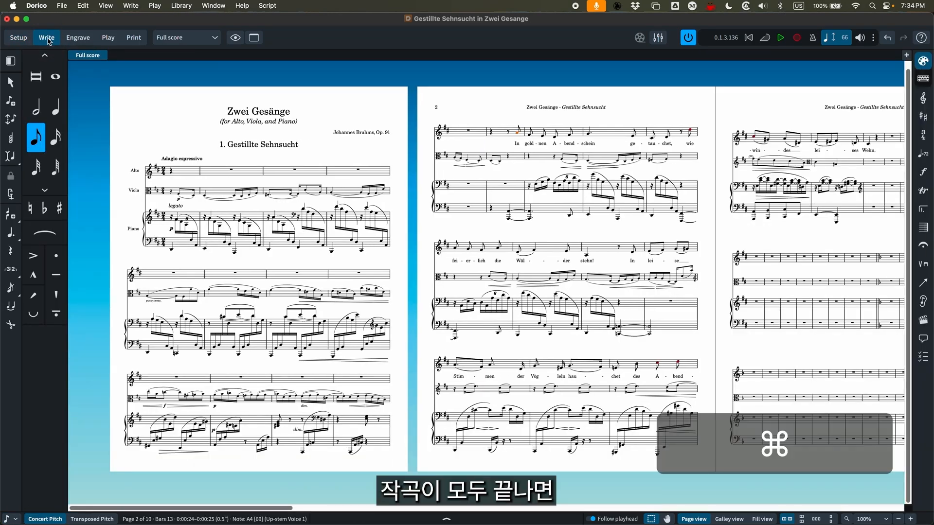
{"action": "key", "text": "super+3"}
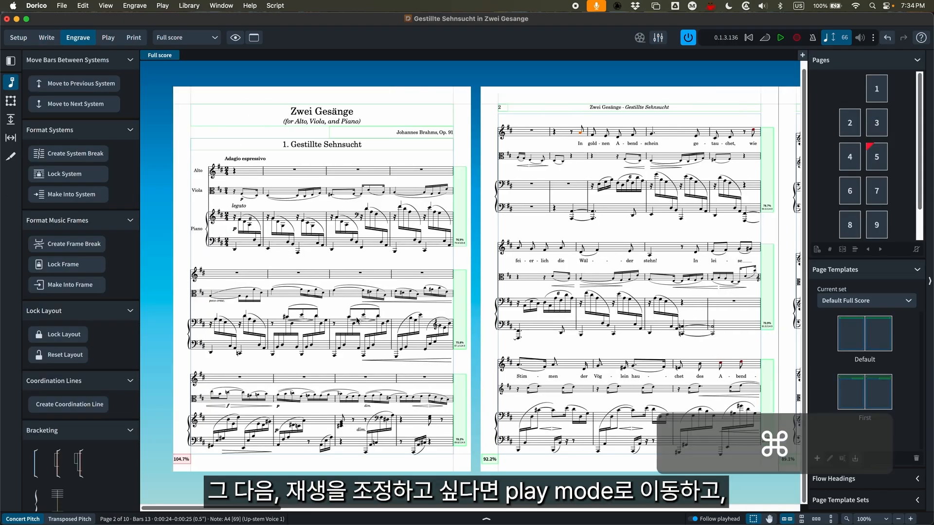
{"action": "key", "text": "super+4"}
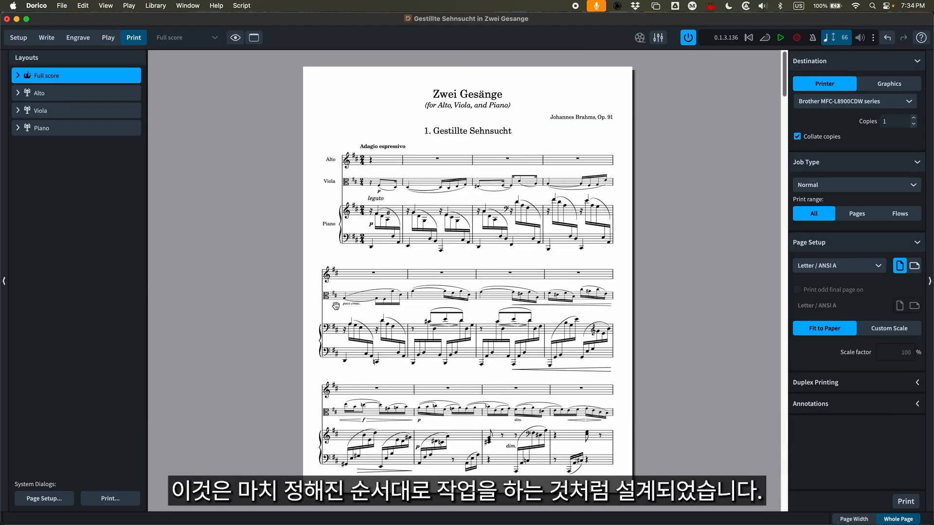
Return to Setup mode and alternate between Write and Engrave modes, ending in Write mode
{"action": "key", "text": "super+1"}
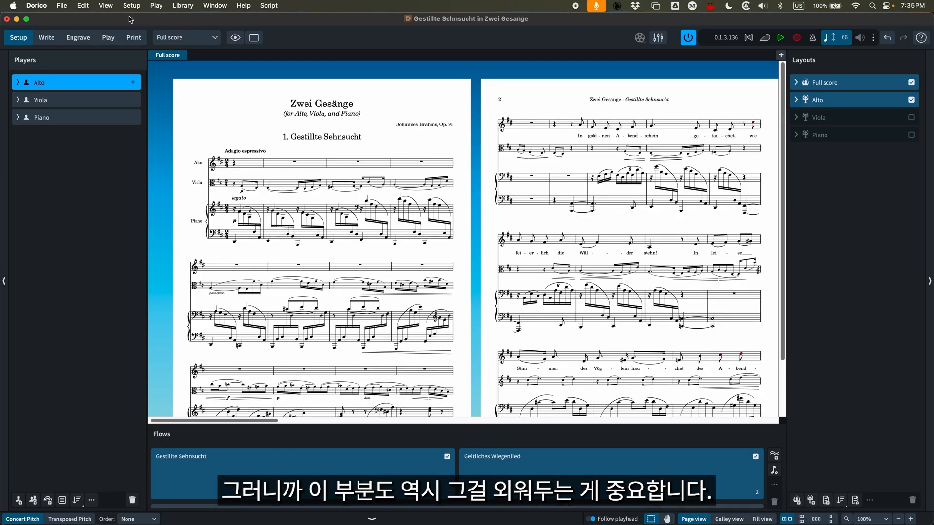
{"action": "key", "text": "super+2"}
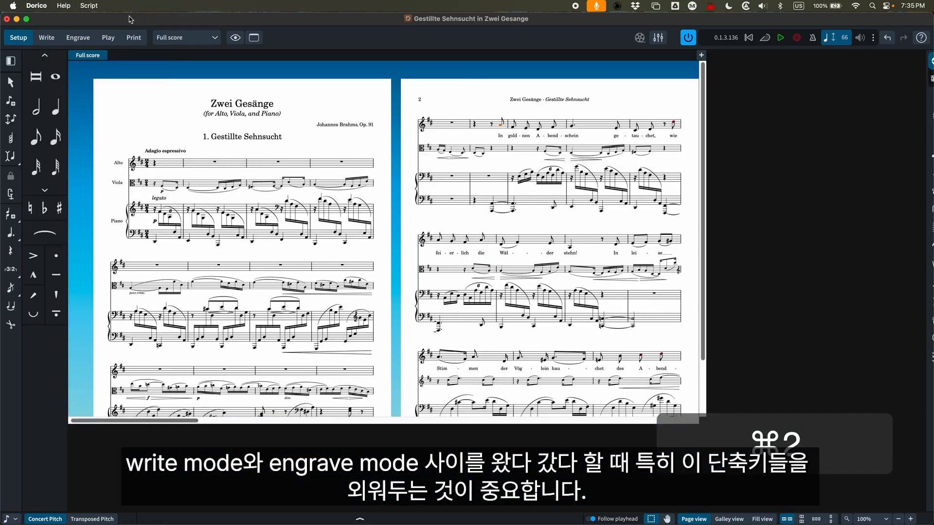
{"action": "key", "text": "super+3"}
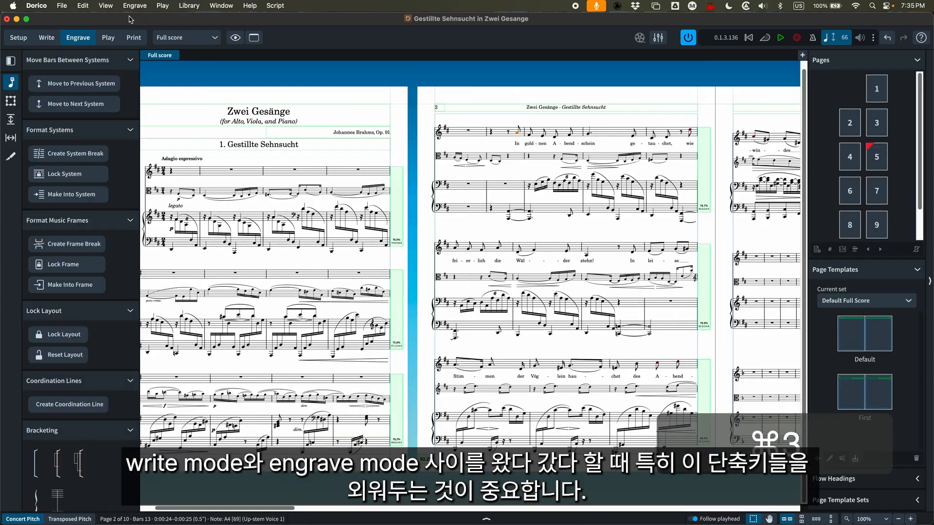
{"action": "key", "text": "super+2"}
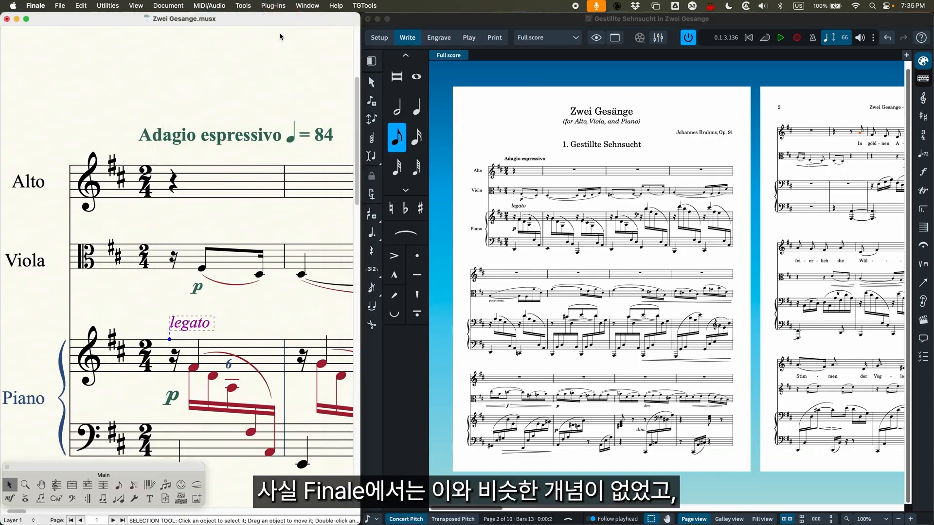
Switch to Finale beside Dorico, zoom out until the whole first page is in view, and switch back to Dorico
{"action": "key", "text": "super+minus"}
{"action": "key", "text": "super+minus"}
{"action": "key", "text": "super+minus"}
{"action": "key", "text": "super+minus"}
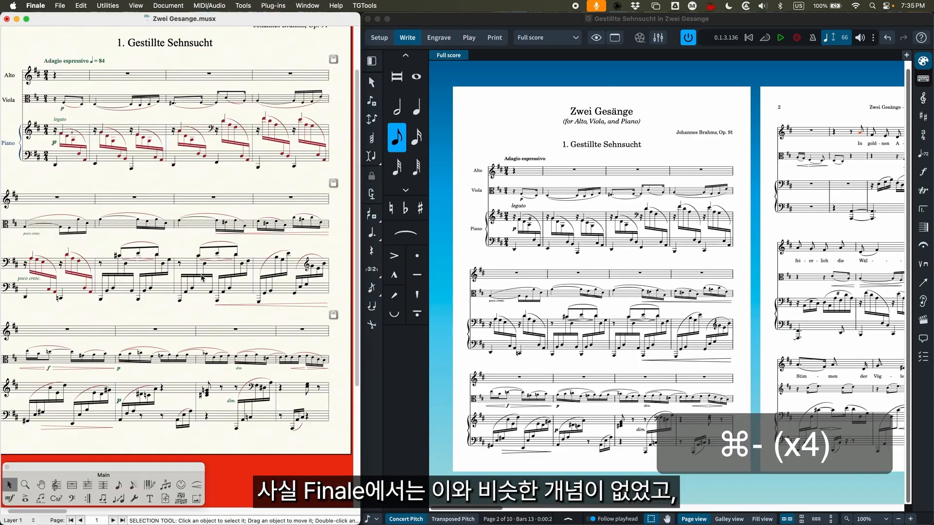
{"action": "key", "text": "super+minus"}
{"action": "key", "text": "super+minus"}
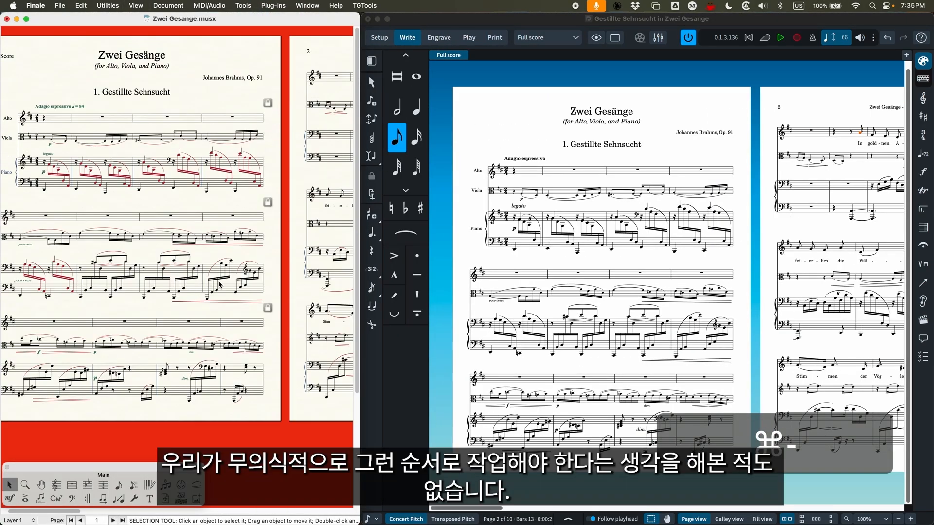
{"action": "scroll", "coordinate": [220, 285], "scroll_direction": "left", "scroll_amount": 3}
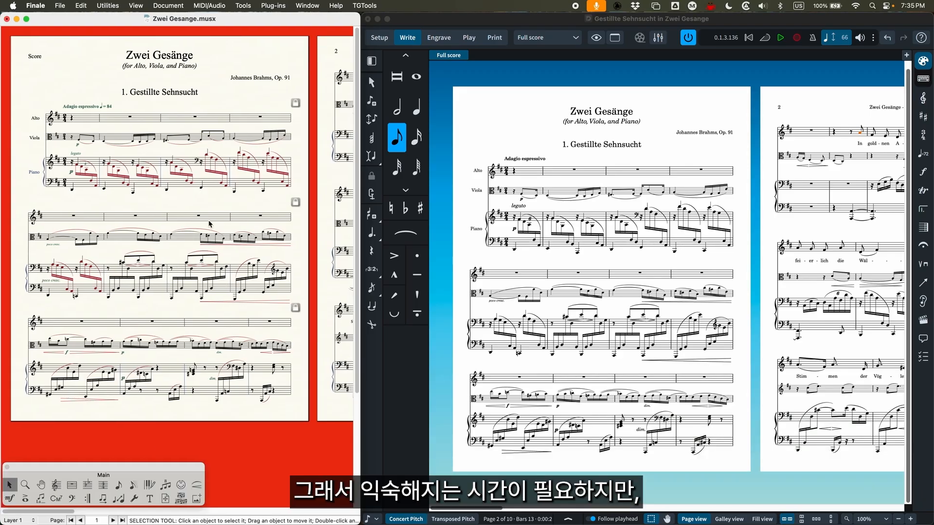
{"action": "left_click", "coordinate": [517, 20]}
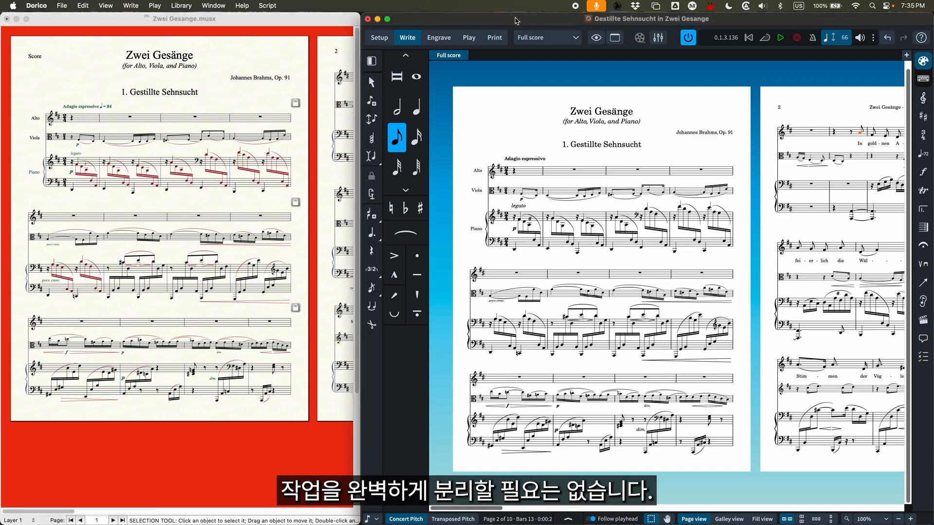
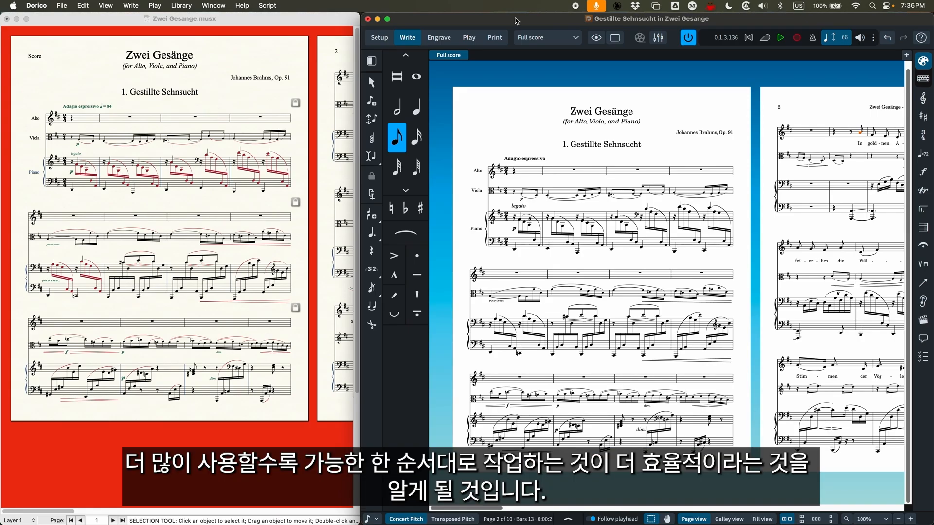
Switch to Finale with its window enlarged, change the score to Scroll View and back to Page View, and restore the side-by-side window
{"action": "double_click", "coordinate": [239, 20]}
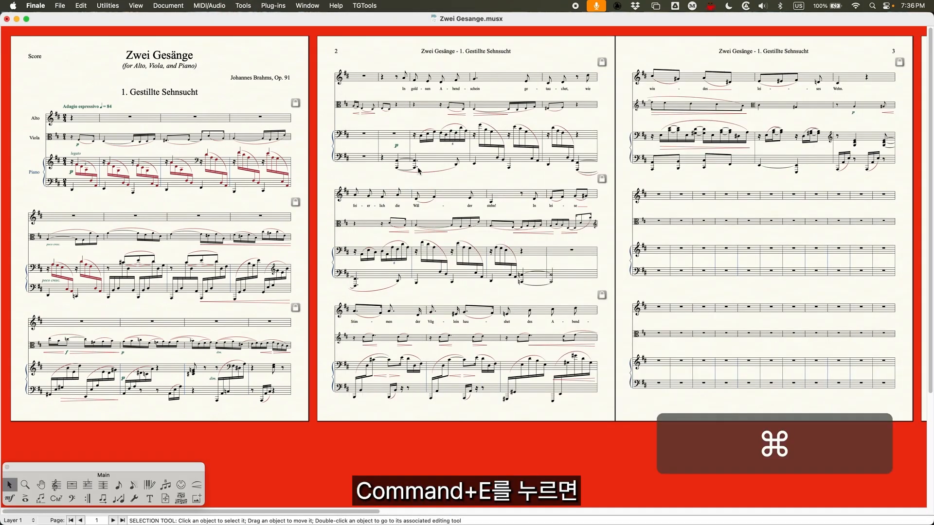
{"action": "key", "text": "super+e"}
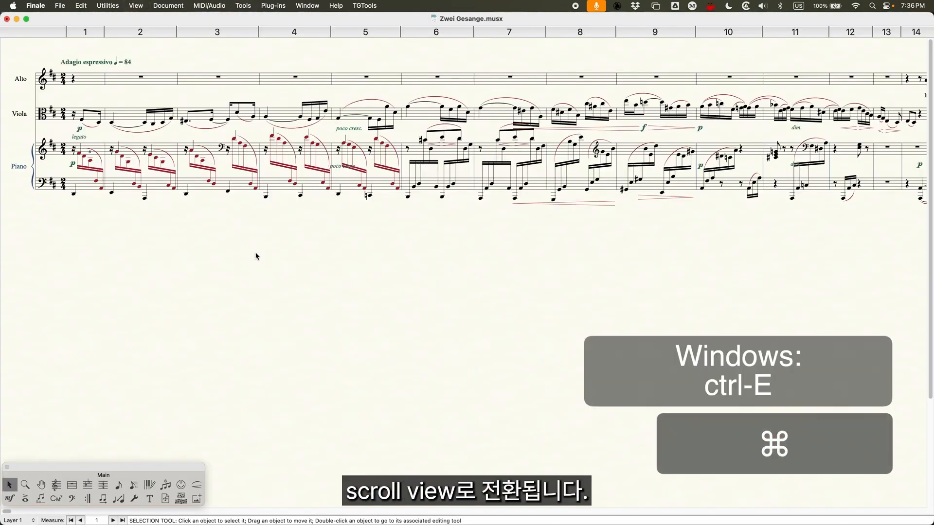
{"action": "key", "text": "super+e"}
{"action": "double_click", "coordinate": [569, 23]}
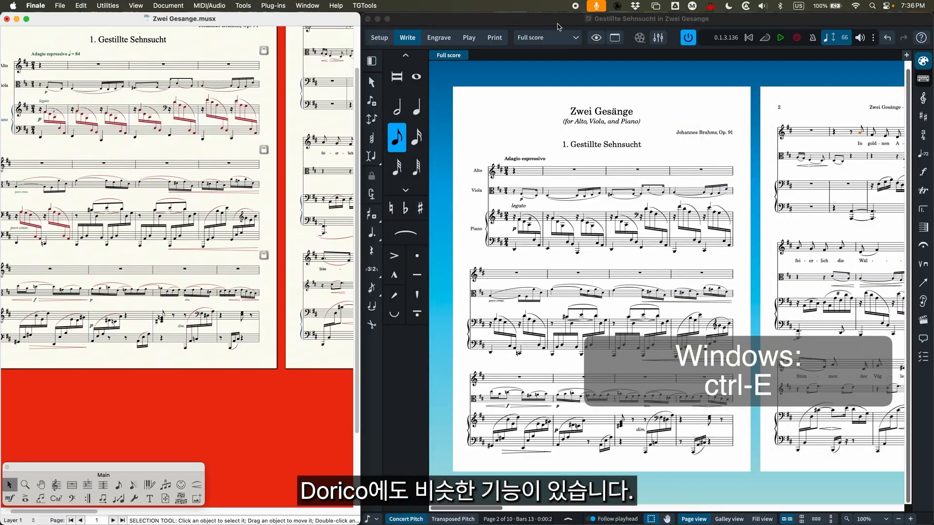
Switch to Dorico, enlarge its window, and cycle the score through page view, galley view and fill view
{"action": "left_click", "coordinate": [537, 22]}
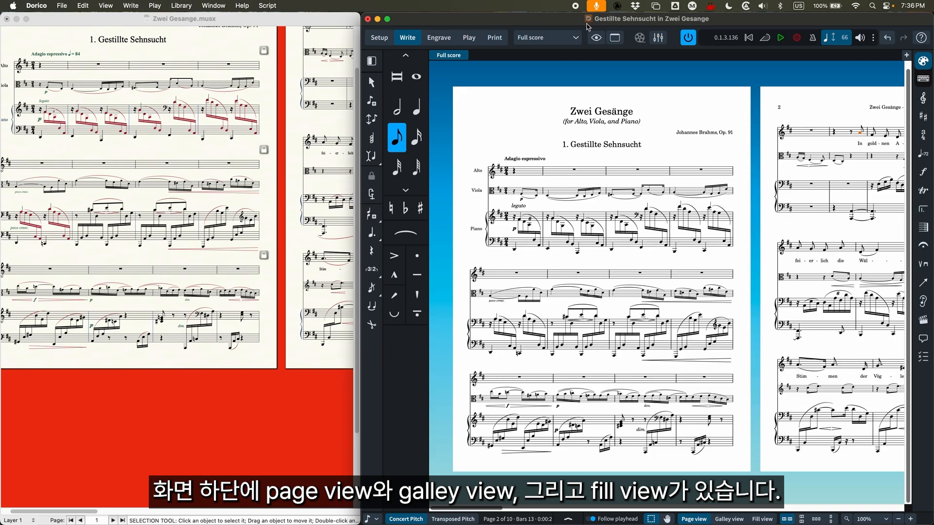
{"action": "double_click", "coordinate": [558, 21]}
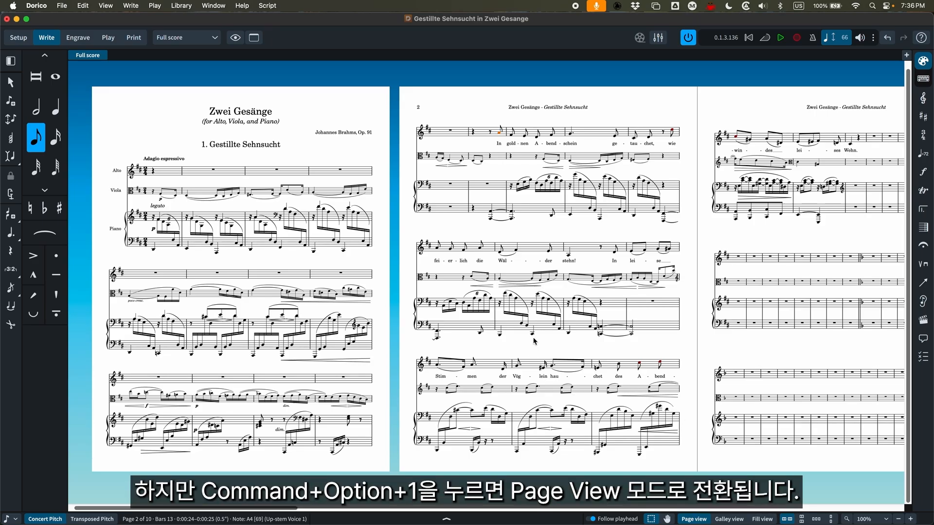
{"action": "key", "text": "alt+super+1"}
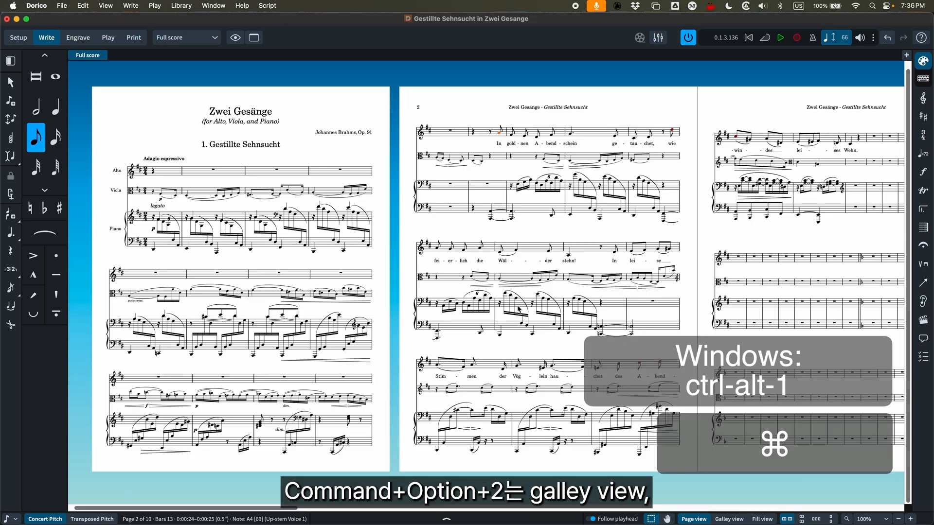
{"action": "key", "text": "alt+super+2"}
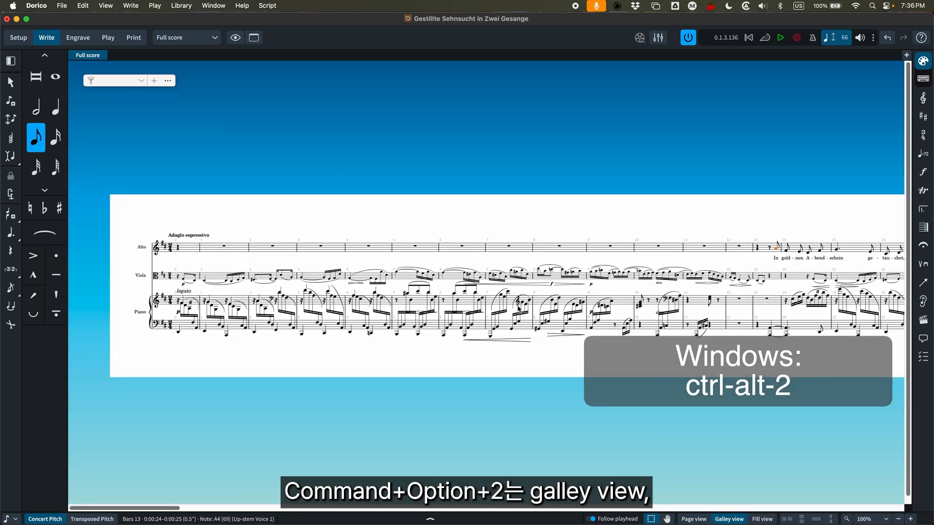
{"action": "key", "text": "alt+super+3"}
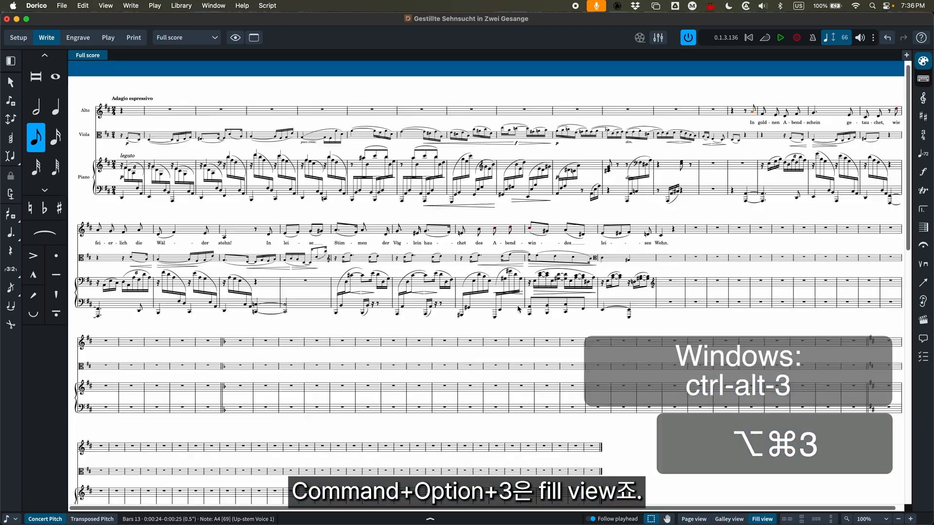
Return the score to galley view and look along the continuous system, ending back at the first bar
{"action": "key", "text": "alt+super+2"}
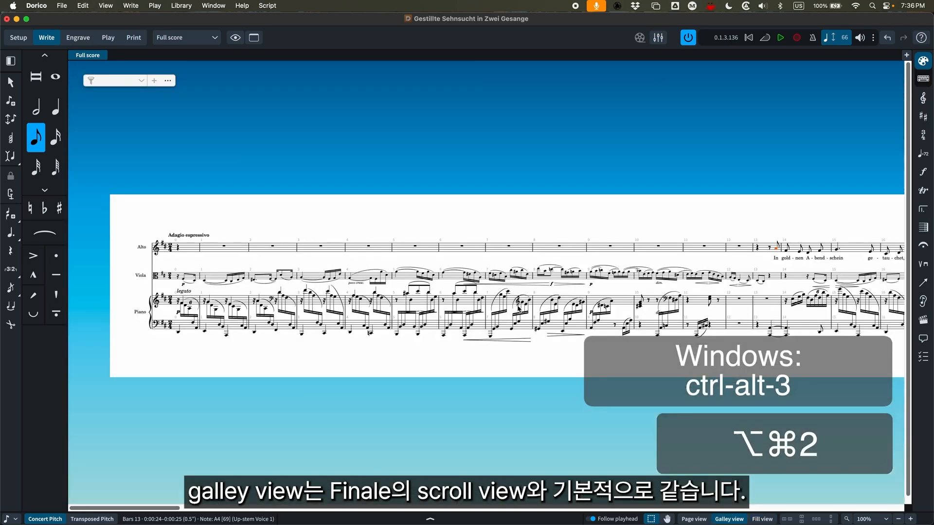
{"action": "scroll", "coordinate": [355, 329], "scroll_direction": "right", "scroll_amount": 5}
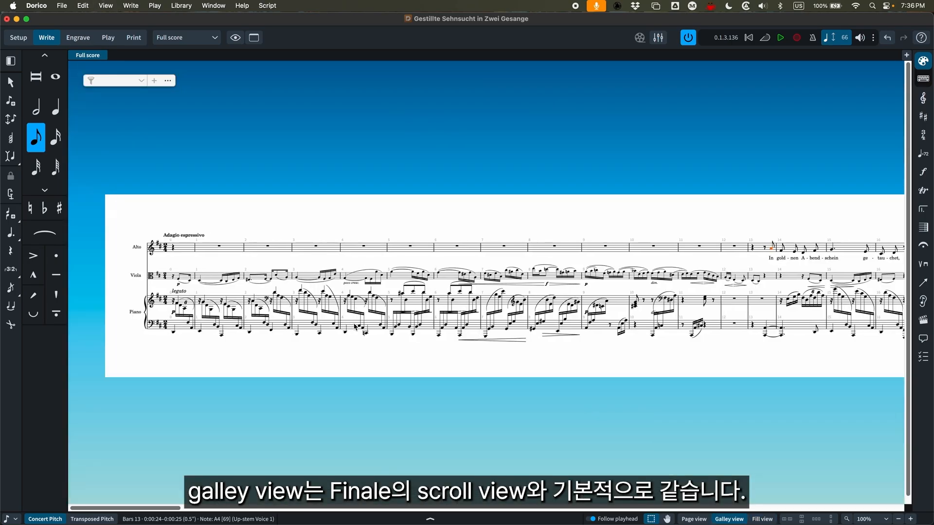
{"action": "scroll", "coordinate": [354, 329], "scroll_direction": "right", "scroll_amount": 10}
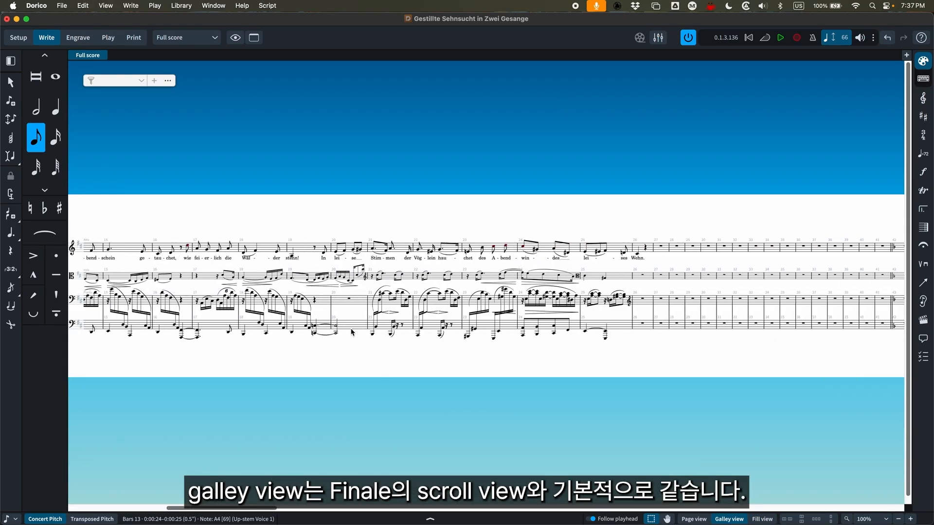
{"action": "scroll", "coordinate": [353, 333], "scroll_direction": "right", "scroll_amount": 5}
{"action": "scroll", "coordinate": [352, 333], "scroll_direction": "left", "scroll_amount": 15}
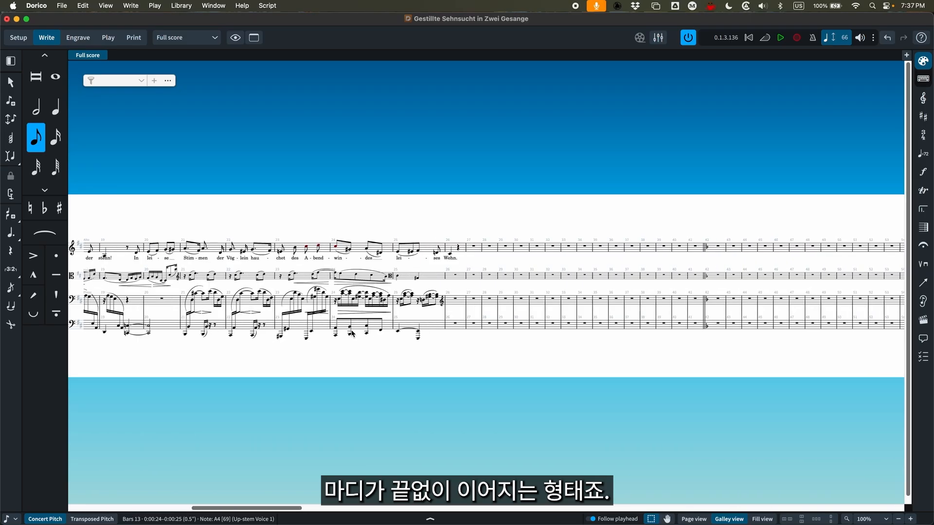
{"action": "scroll", "coordinate": [353, 333], "scroll_direction": "left", "scroll_amount": 8}
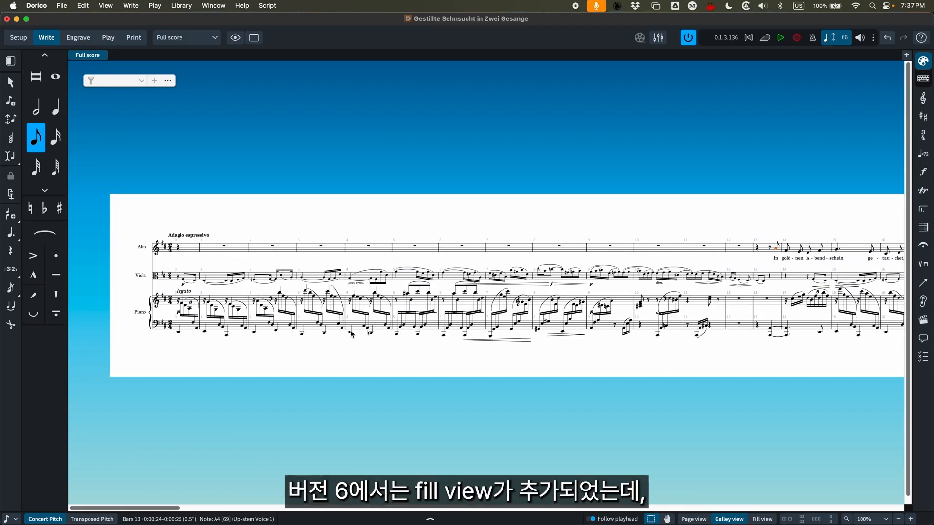
Show the score in fill view and restore Dorico's window to its side-by-side size
{"action": "key", "text": "super+alt"}
{"action": "key", "text": "super+alt+3"}
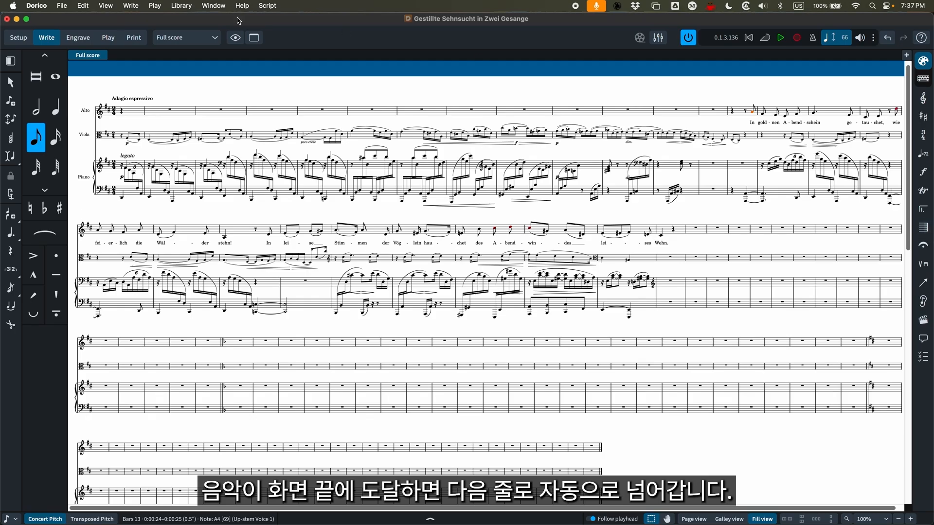
{"action": "key", "text": "ctrl+alt+Right"}
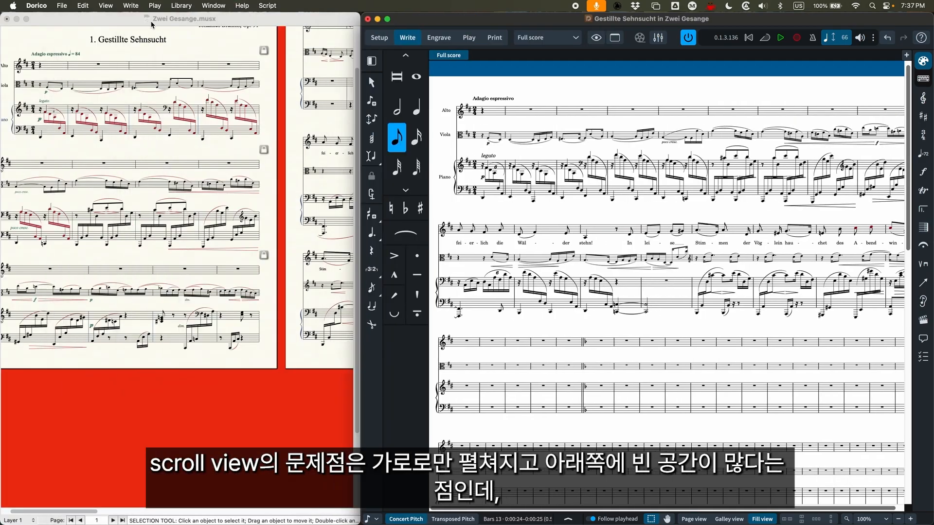
Switch to Finale's Scroll View, look along the score in the enlarged window, and restore the side-by-side size
{"action": "left_click", "coordinate": [122, 21]}
{"action": "scroll", "coordinate": [207, 174], "scroll_direction": "up", "scroll_amount": 3}
{"action": "key", "text": "super+e"}
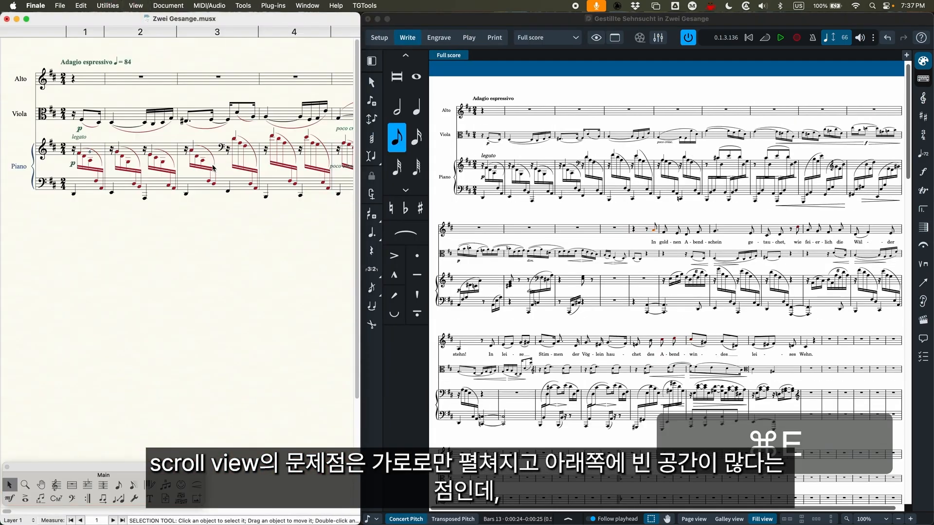
{"action": "double_click", "coordinate": [119, 20]}
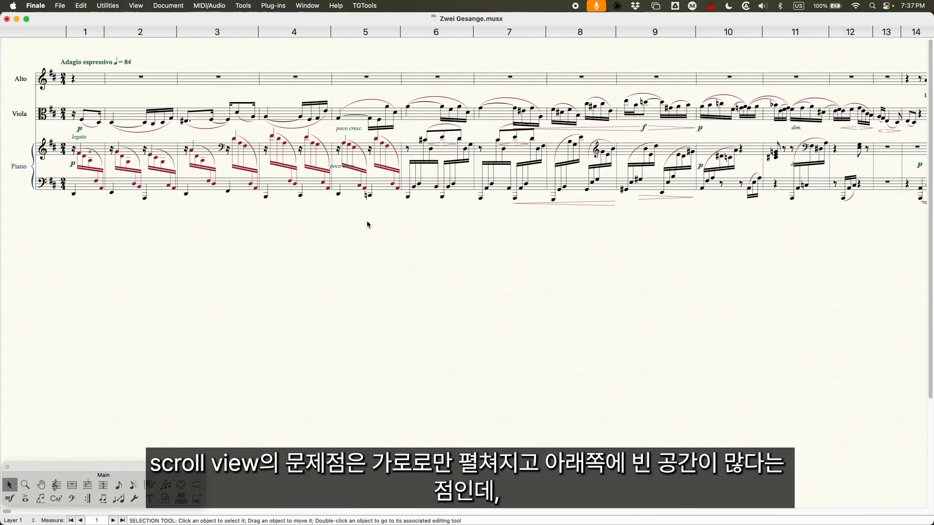
{"action": "scroll", "coordinate": [351, 226], "scroll_direction": "right", "scroll_amount": 20}
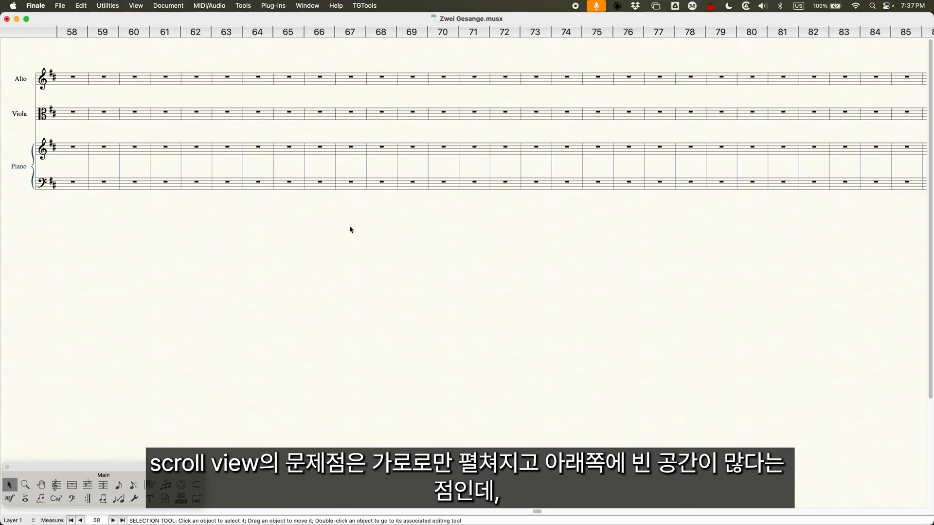
{"action": "scroll", "coordinate": [349, 227], "scroll_direction": "left", "scroll_amount": 20}
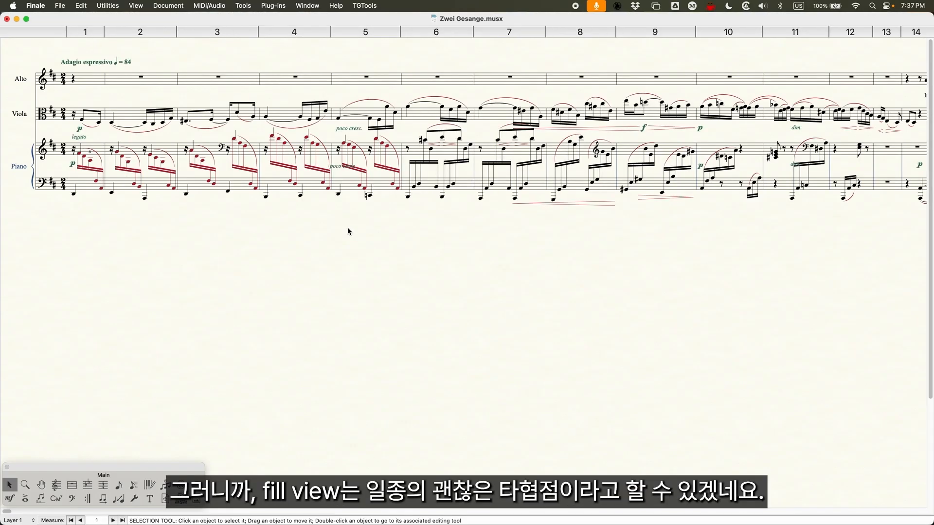
{"action": "double_click", "coordinate": [308, 20]}
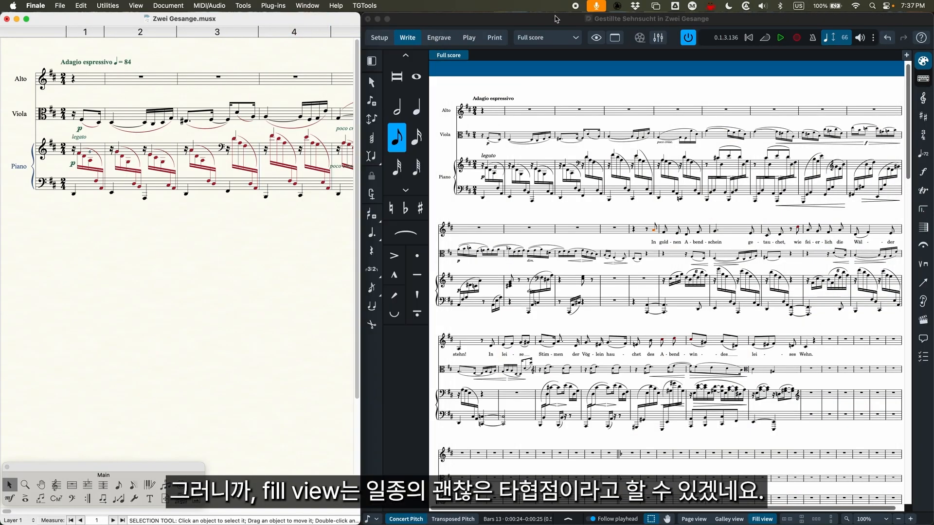
Switch to Dorico with its window enlarged and zoom fill view in to 300% to examine how the systems rewrap
{"action": "double_click", "coordinate": [556, 19]}
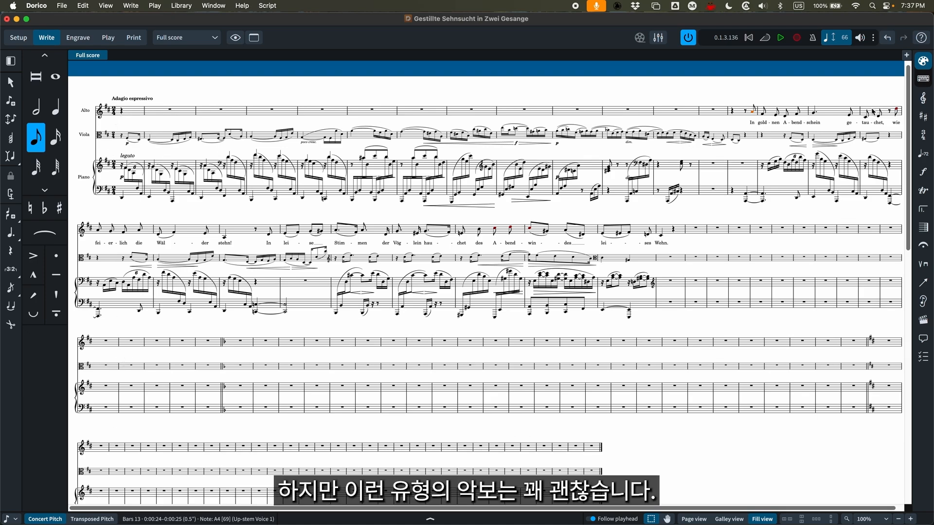
{"action": "key", "text": "super+equal"}
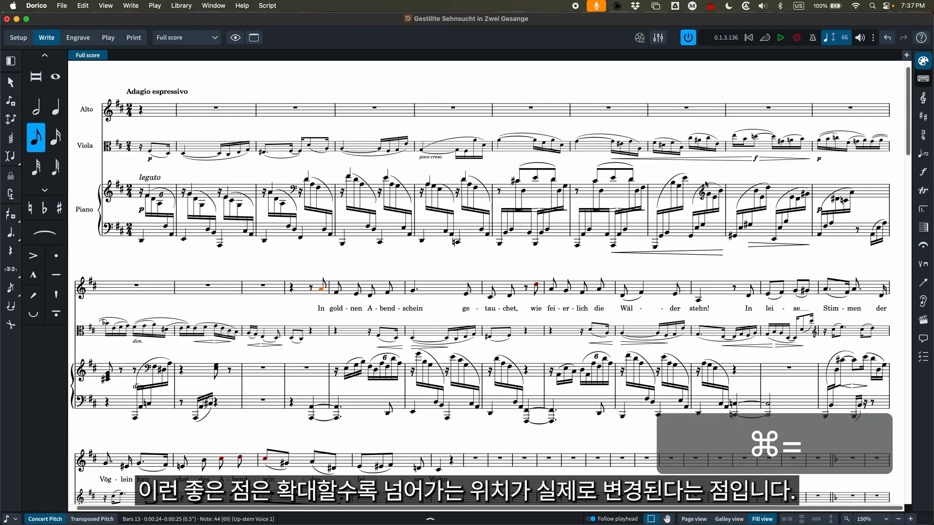
{"action": "scroll", "coordinate": [832, 163], "scroll_direction": "up", "scroll_amount": 1}
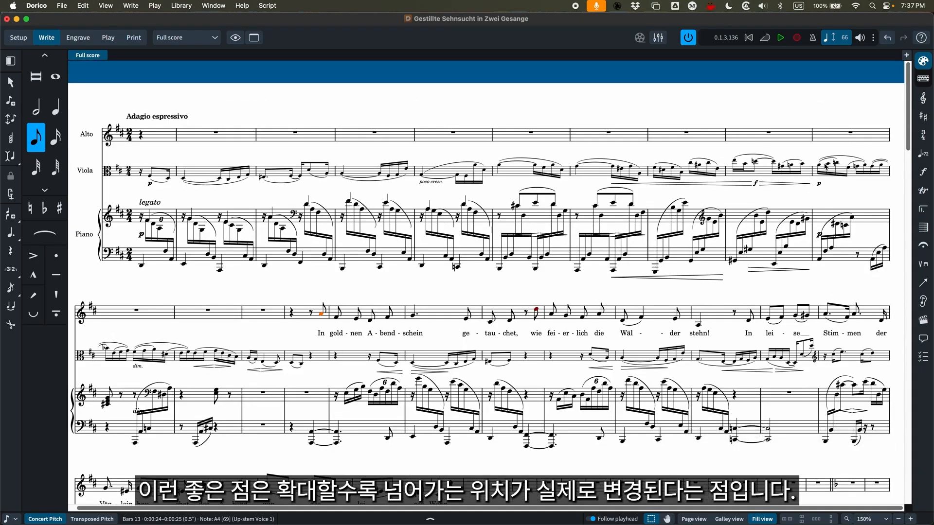
{"action": "key", "text": "super+equal"}
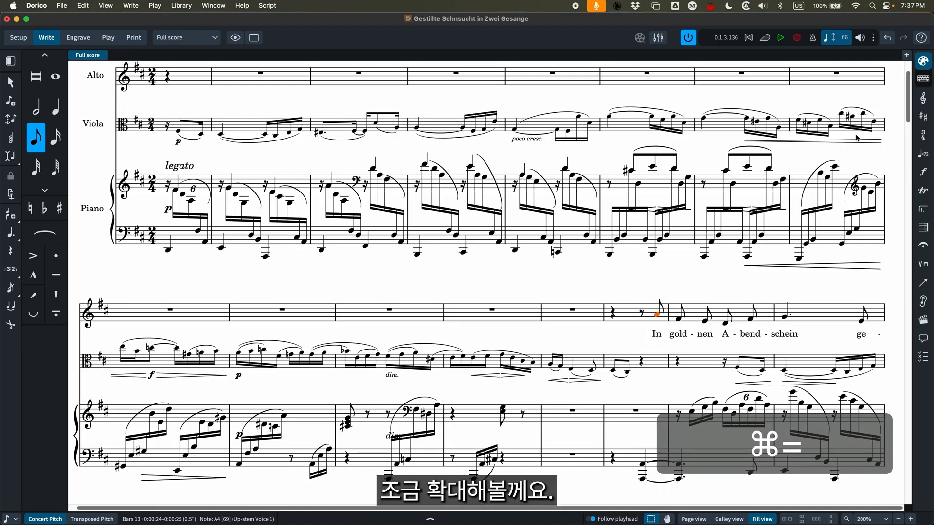
{"action": "key", "text": "super+equal"}
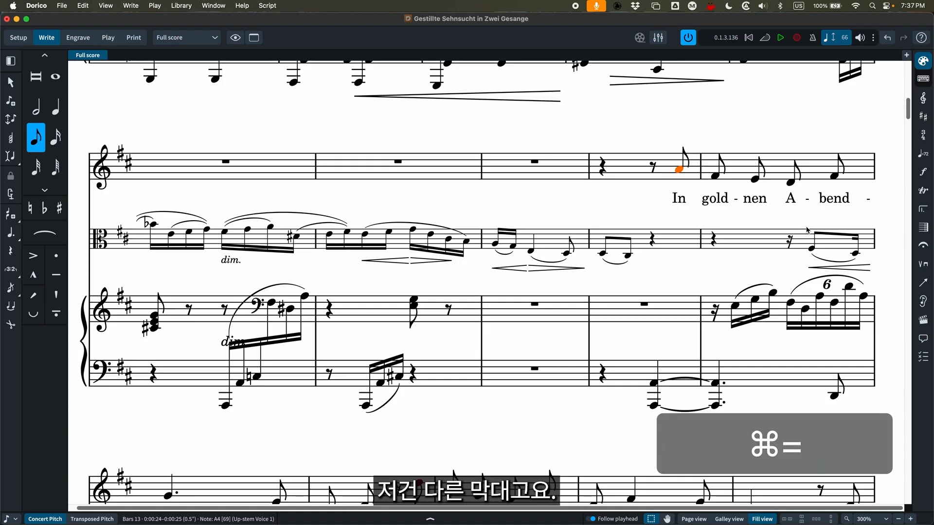
{"action": "scroll", "coordinate": [870, 153], "scroll_direction": "up", "scroll_amount": 10}
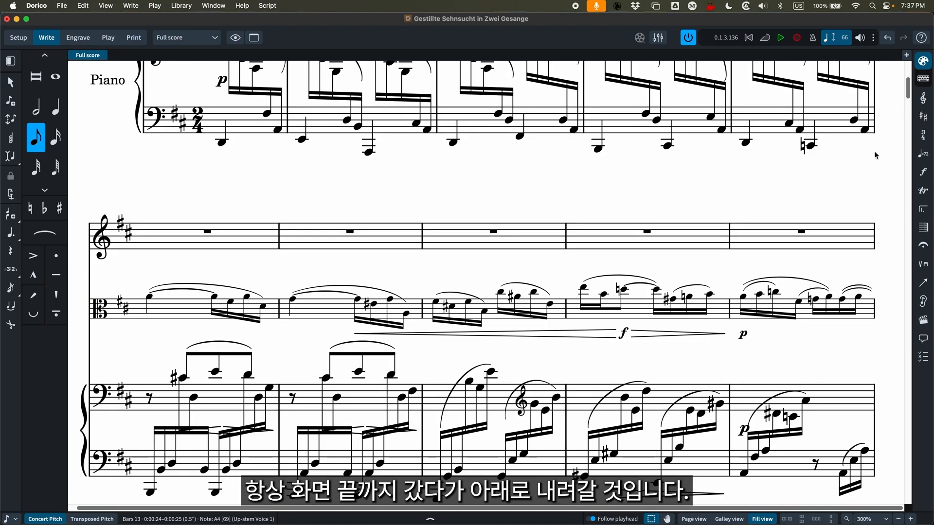
Zoom fill view out to 50% to compare the system wrapping, and return the zoom to 100%
{"action": "key", "text": "super+minus"}
{"action": "key", "text": "super+minus"}
{"action": "key", "text": "super+minus"}
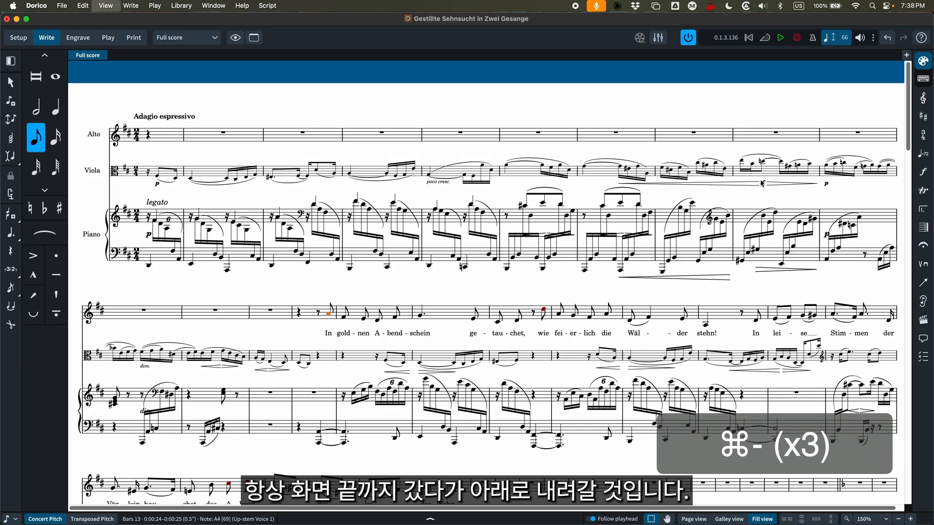
{"action": "key", "text": "super+minus"}
{"action": "key", "text": "super+minus"}
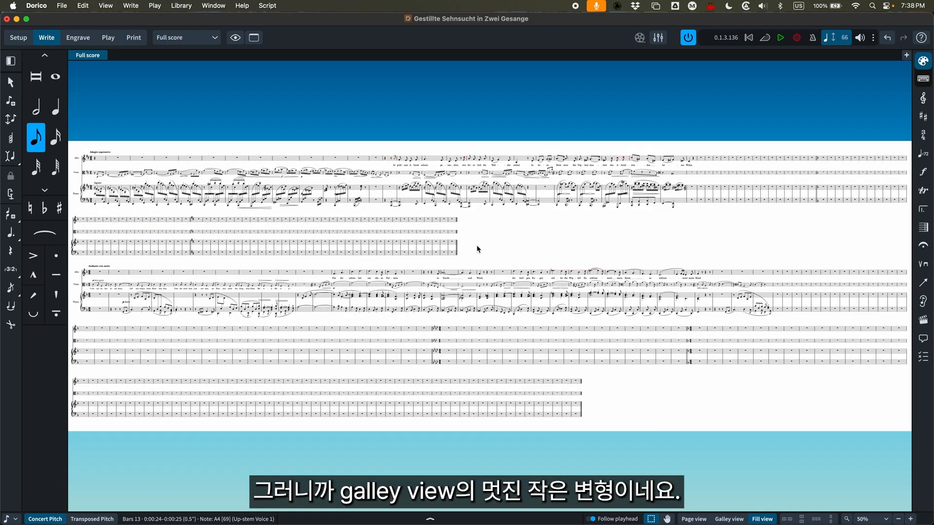
{"action": "key", "text": "super+equal"}
{"action": "key", "text": "super+equal"}
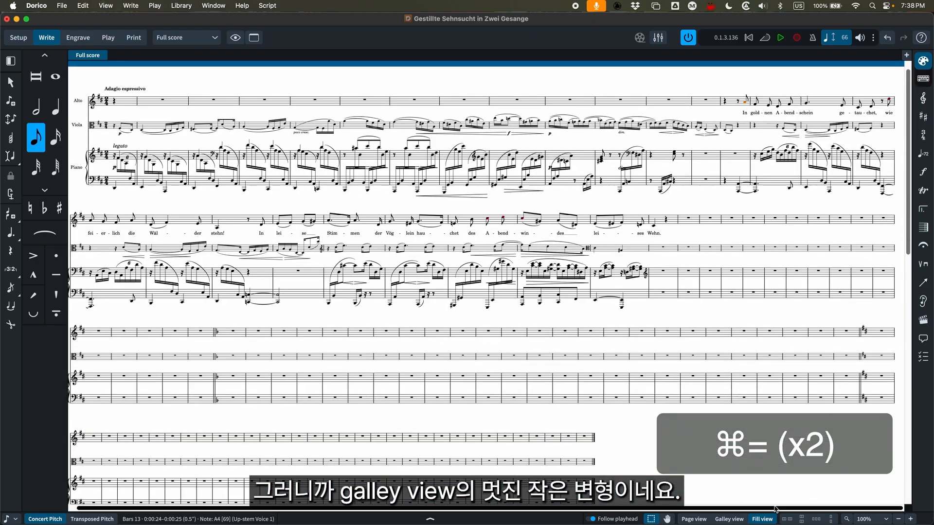
Return the Dorico score to page view and restore the side-by-side window
{"action": "key", "text": "super+alt+1"}
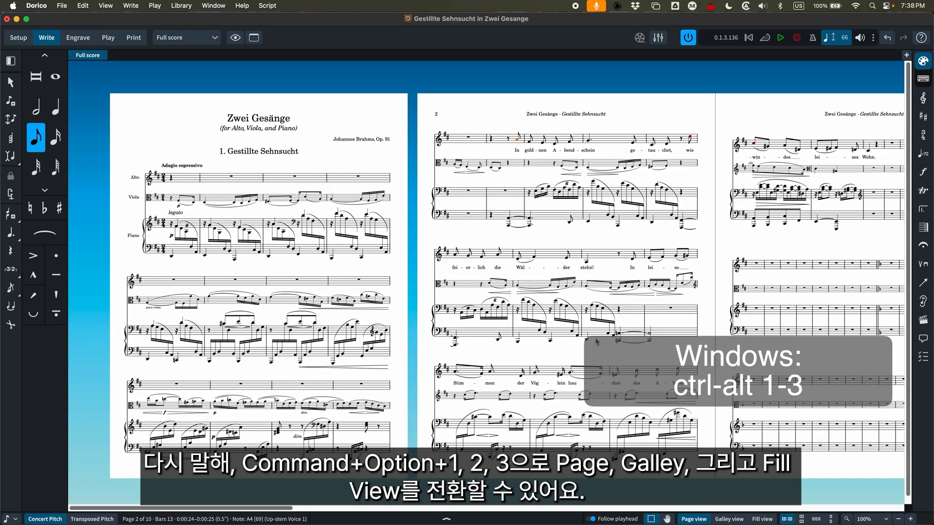
{"action": "double_click", "coordinate": [294, 16]}
Switch to Finale with its window enlarged, show the score in Studio View, and return to Page View at the first page
{"action": "double_click", "coordinate": [127, 23]}
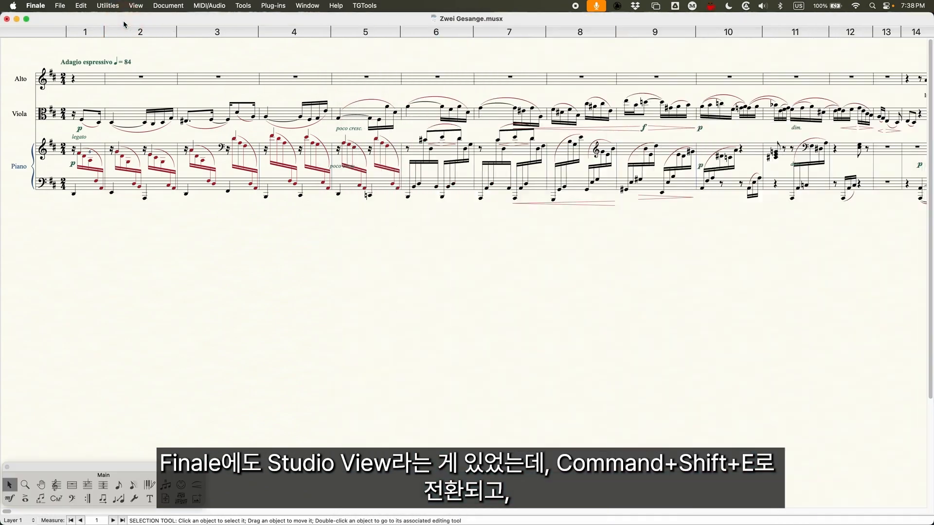
{"action": "key", "text": "super+shift+e"}
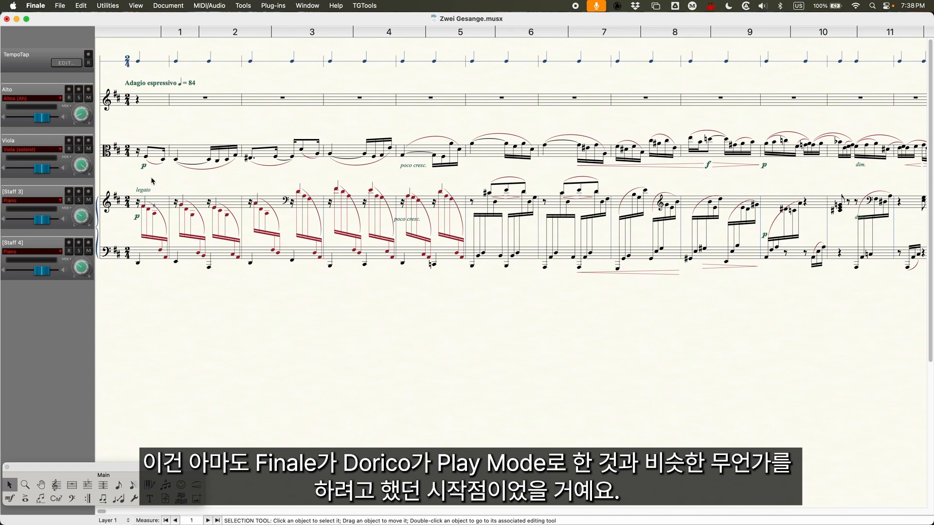
{"action": "key", "text": "super"}
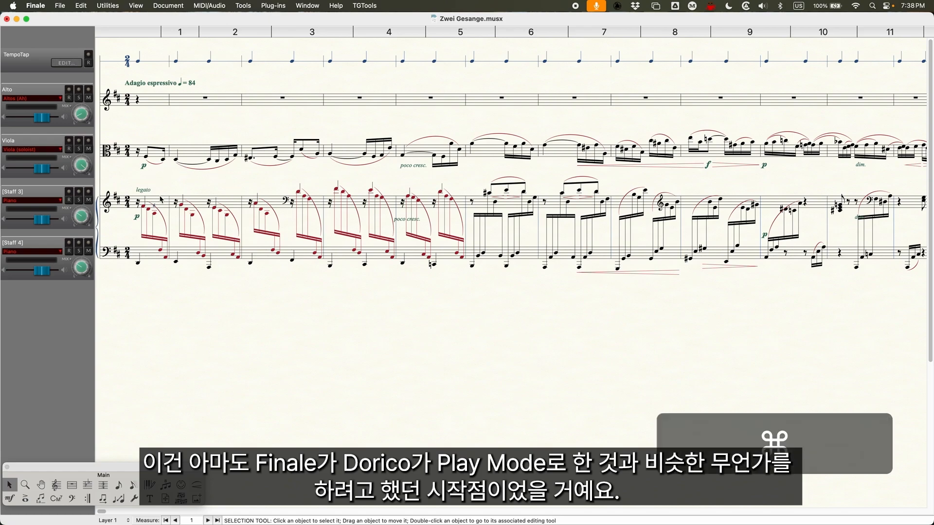
{"action": "key", "text": "super+e"}
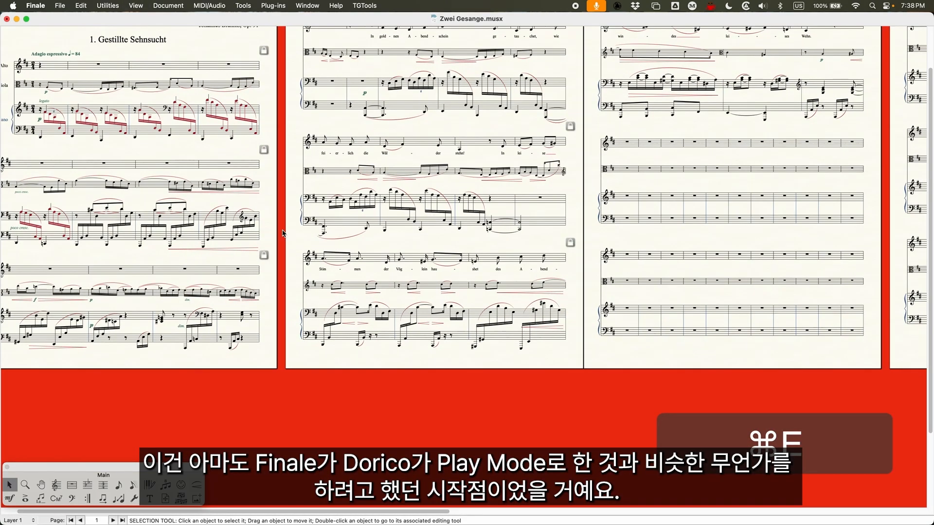
{"action": "scroll", "coordinate": [277, 218], "scroll_direction": "left", "scroll_amount": 3}
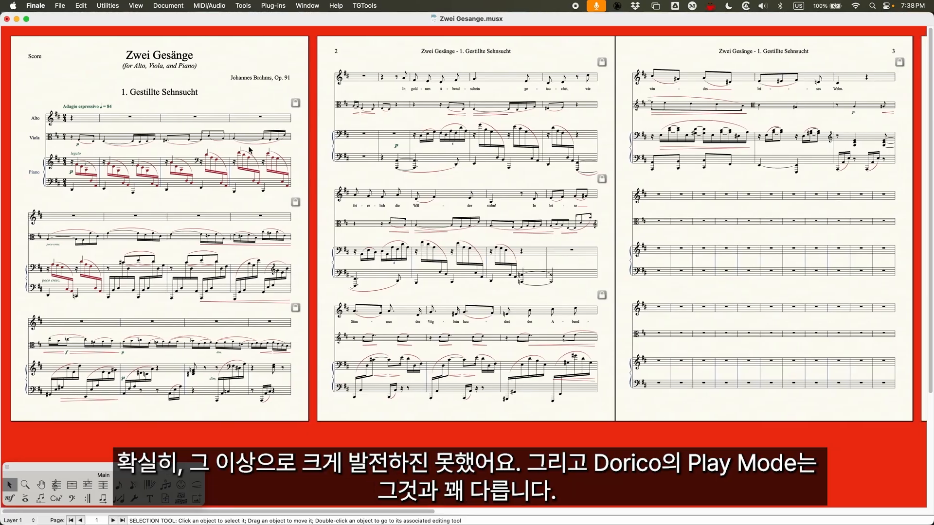
Restore the side-by-side Finale window, switch to Dorico, view the score in Play mode, and return to Write mode
{"action": "double_click", "coordinate": [297, 21]}
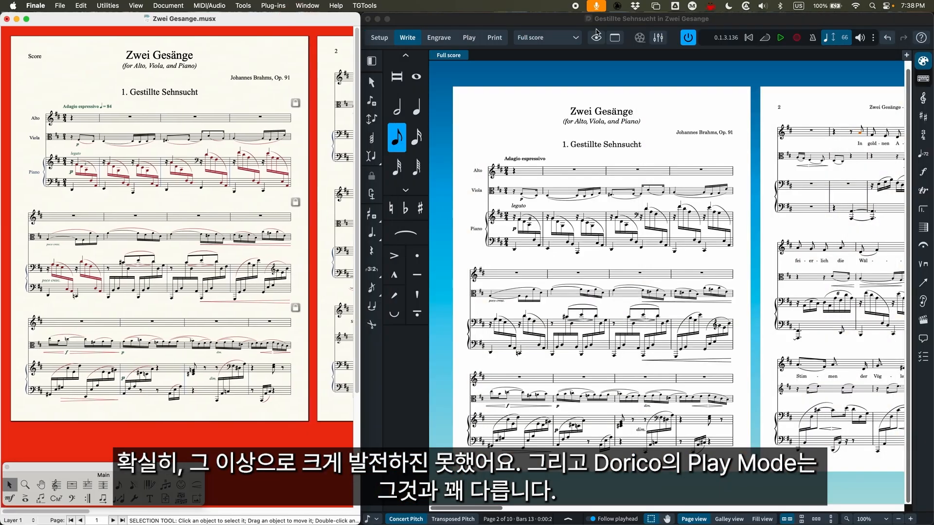
{"action": "left_click", "coordinate": [544, 20]}
{"action": "left_click", "coordinate": [468, 38]}
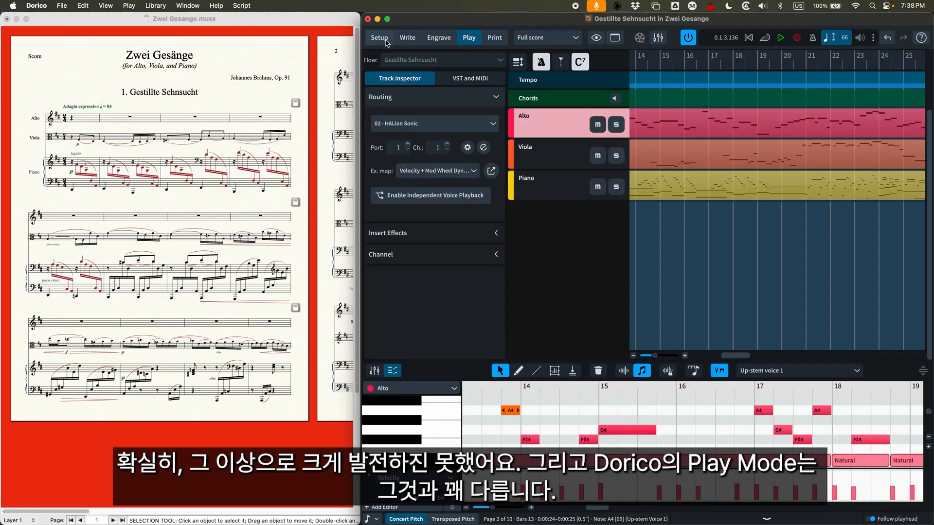
{"action": "left_click", "coordinate": [408, 39]}
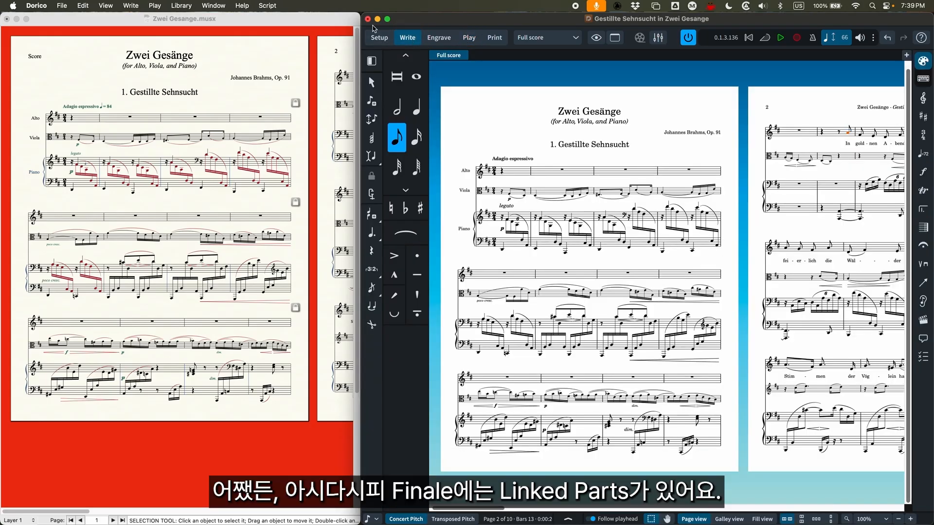
Switch to Finale, show the linked Viola part for editing, and return to the full score
{"action": "left_click", "coordinate": [310, 22]}
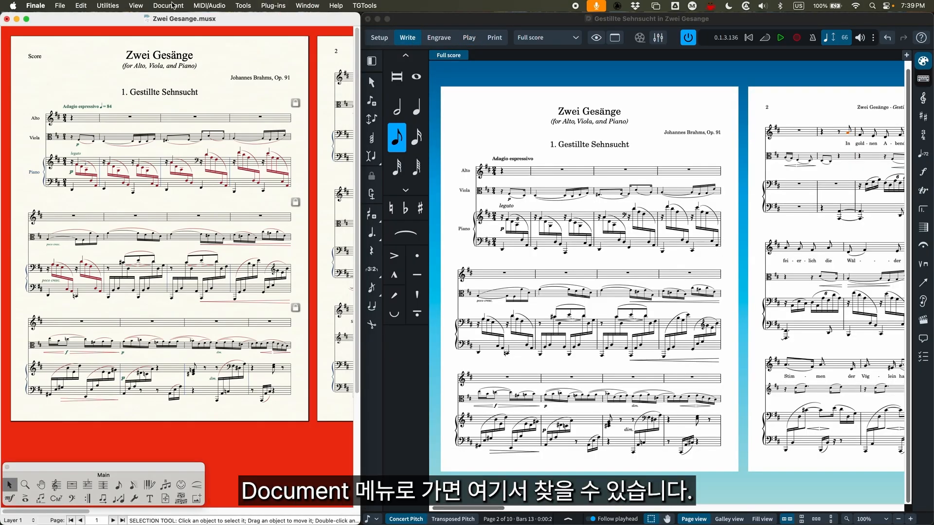
{"action": "left_click", "coordinate": [169, 6]}
{"action": "mouse_move", "coordinate": [171, 31]}
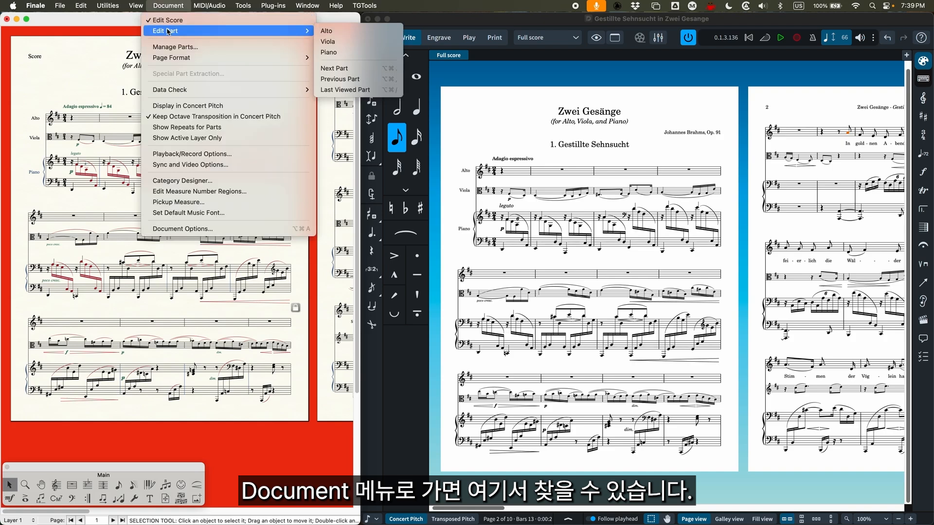
{"action": "left_click", "coordinate": [368, 40]}
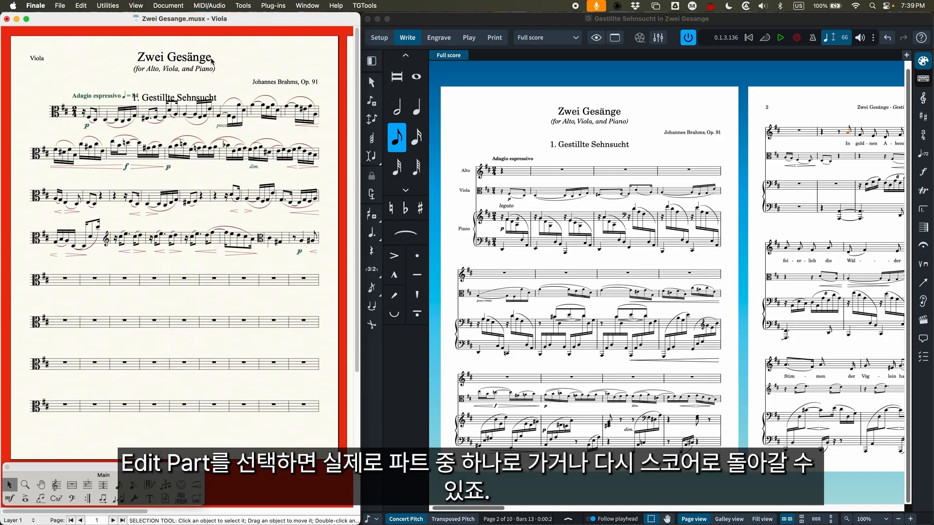
{"action": "left_click", "coordinate": [169, 5]}
{"action": "left_click", "coordinate": [168, 20]}
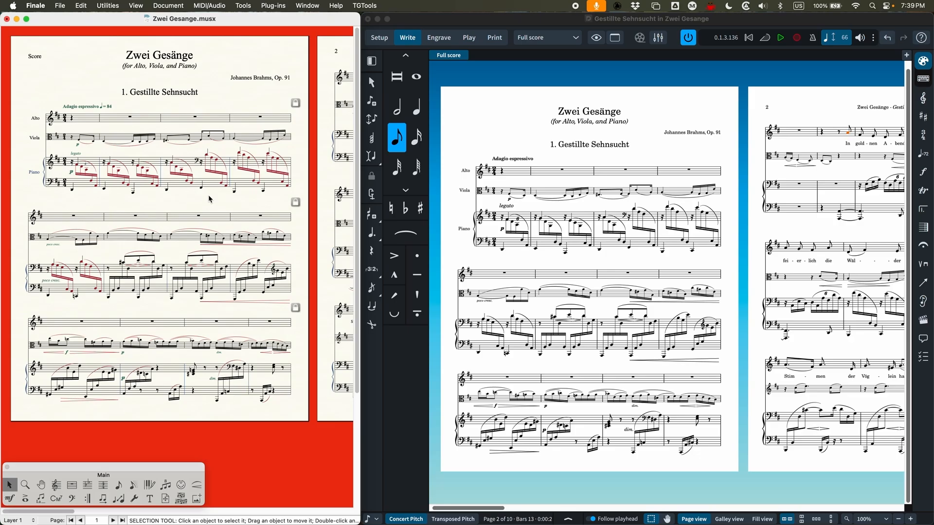
Cycle forward through the linked parts to Piano, and step back to the Viola part
{"action": "key", "text": "super+alt+period"}
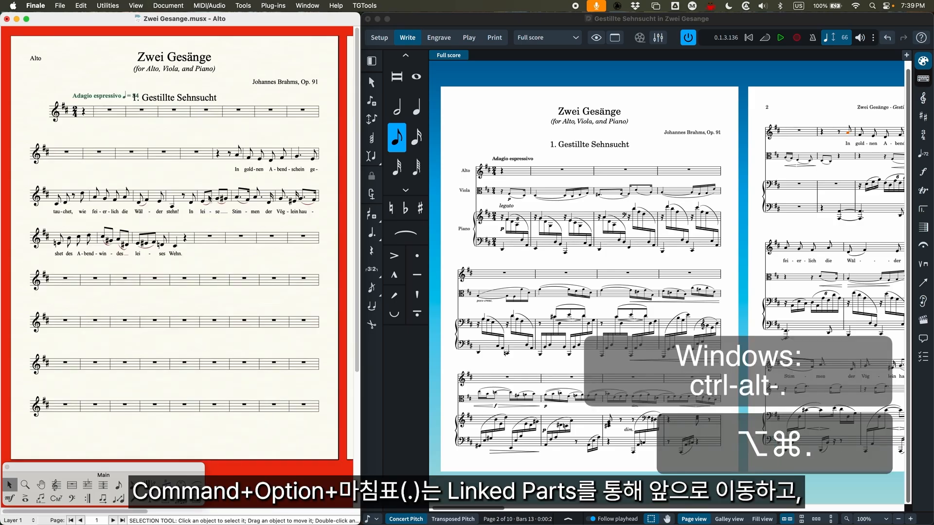
{"action": "key", "text": "super+alt+period"}
{"action": "key", "text": "super+alt+period"}
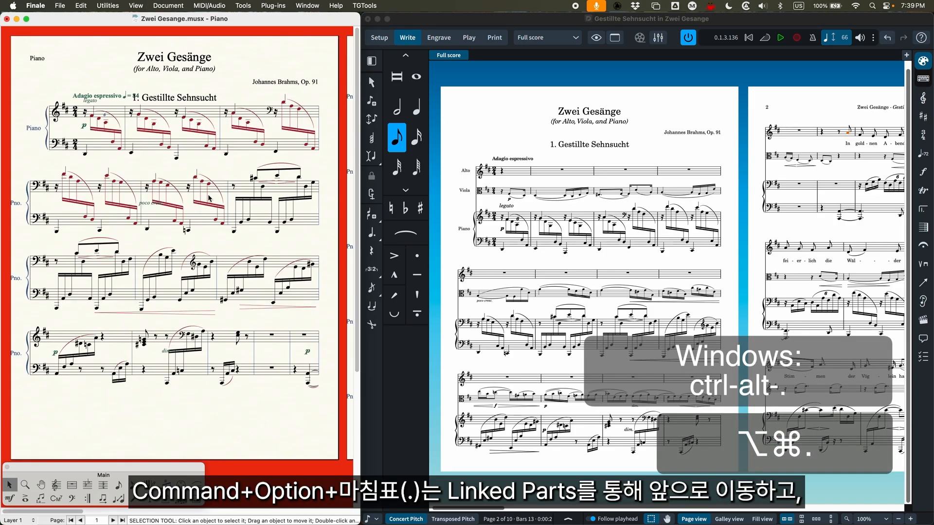
{"action": "key", "text": "super+alt+comma"}
{"action": "key", "text": "super+alt+comma"}
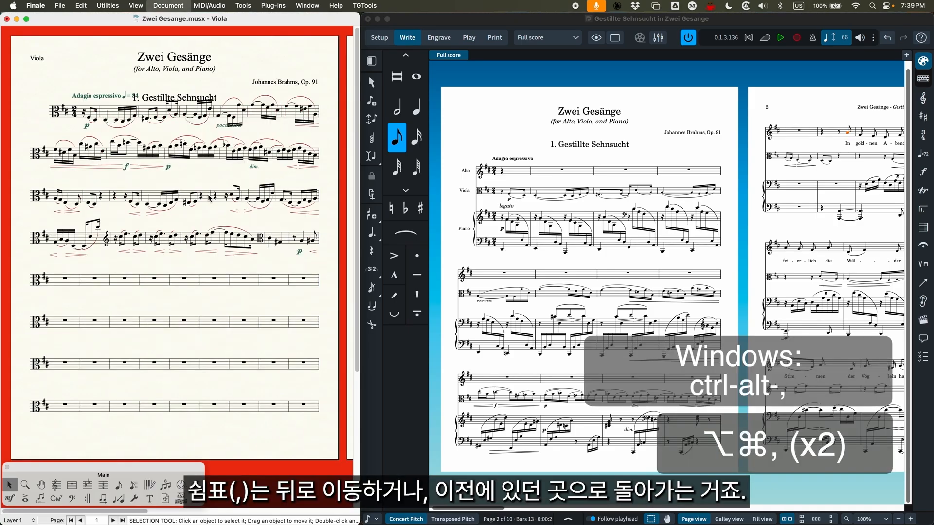
Toggle between the score and the last viewed Viola part, ending on the score
{"action": "key", "text": "super+alt+period"}
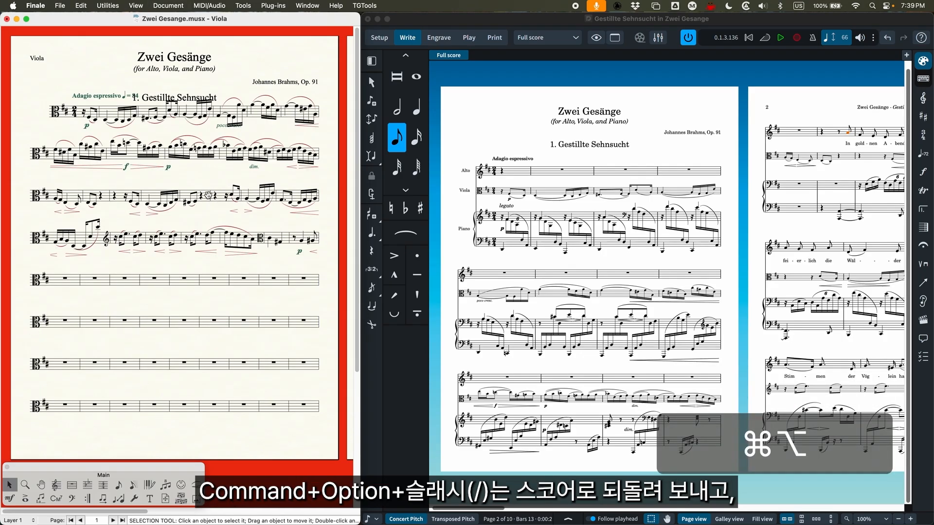
{"action": "key", "text": "super+alt+slash"}
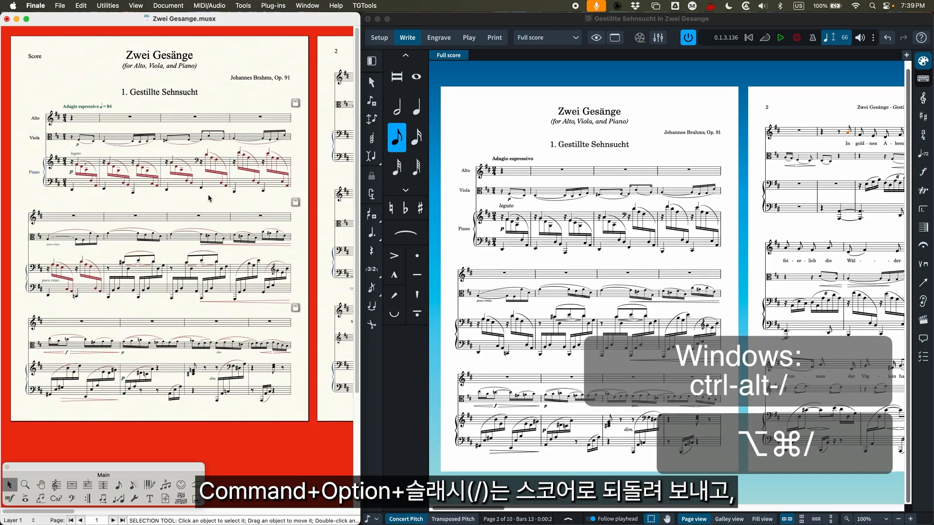
{"action": "key", "text": "super+alt+slash"}
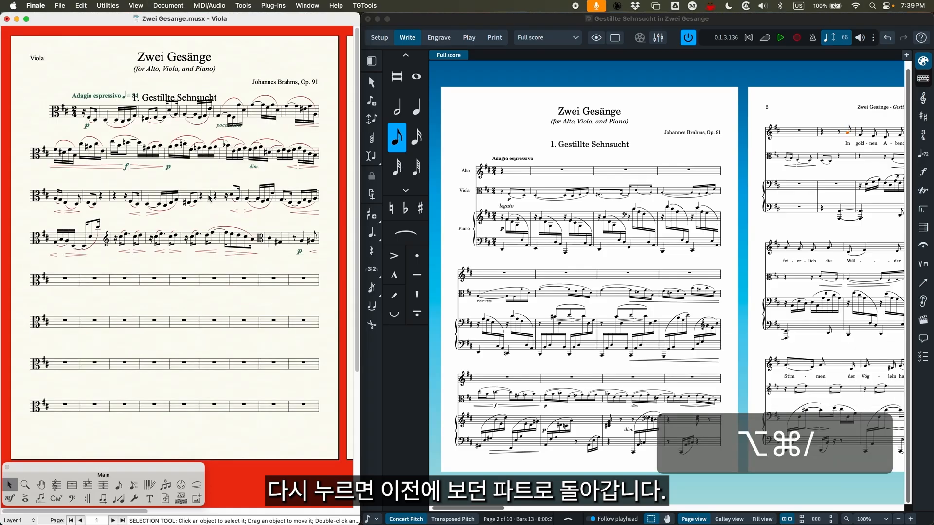
{"action": "key", "text": "super+alt+slash"}
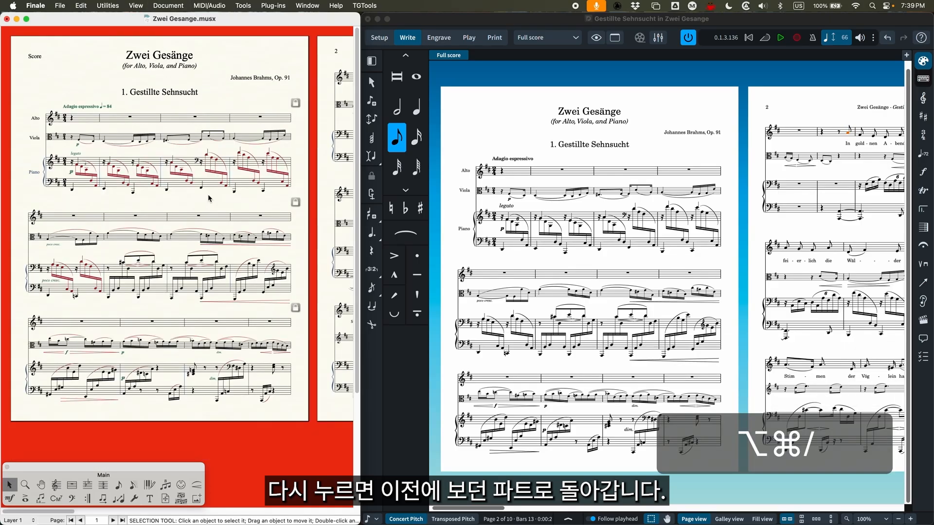
Switch to Dorico, show the Alto and Viola layouts by choosing each by name, and return to the Full score layout
{"action": "left_click", "coordinate": [513, 23]}
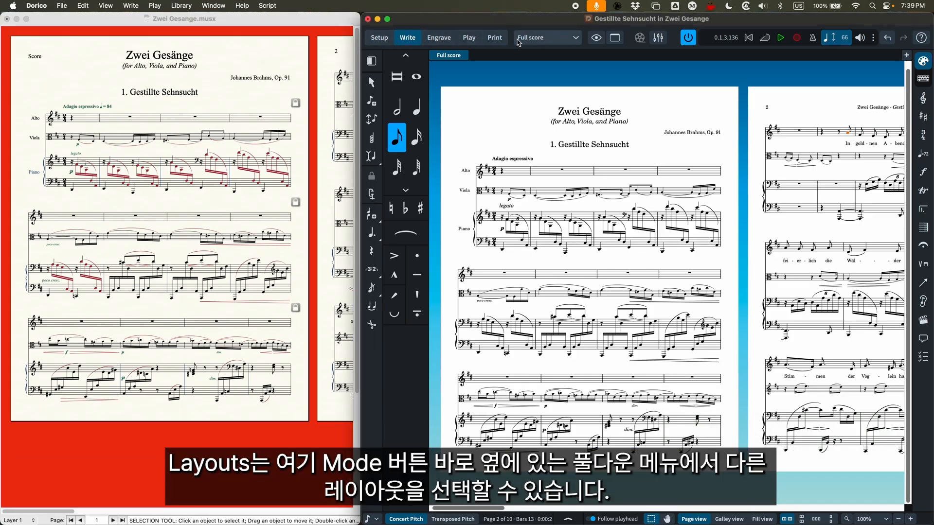
{"action": "left_click", "coordinate": [545, 40]}
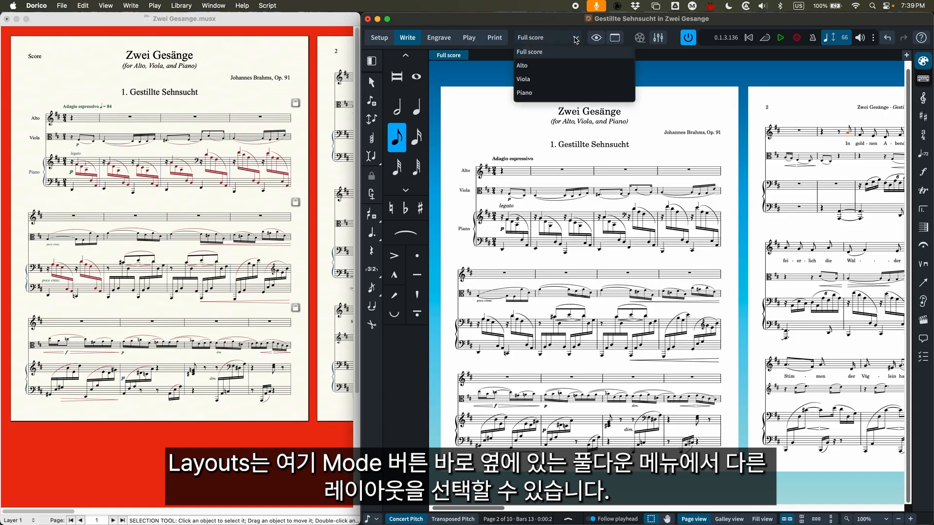
{"action": "left_click", "coordinate": [523, 66]}
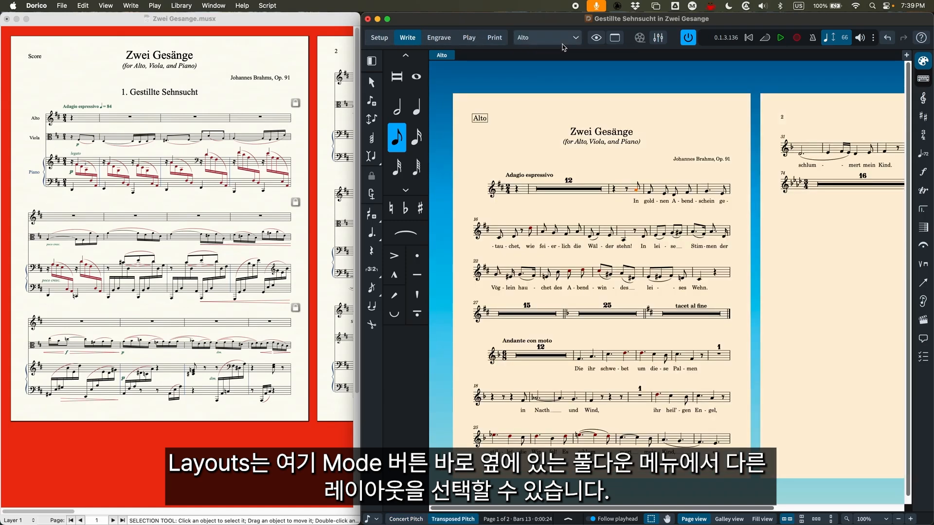
{"action": "left_click", "coordinate": [542, 38]}
{"action": "left_click", "coordinate": [525, 79]}
{"action": "left_click", "coordinate": [547, 38]}
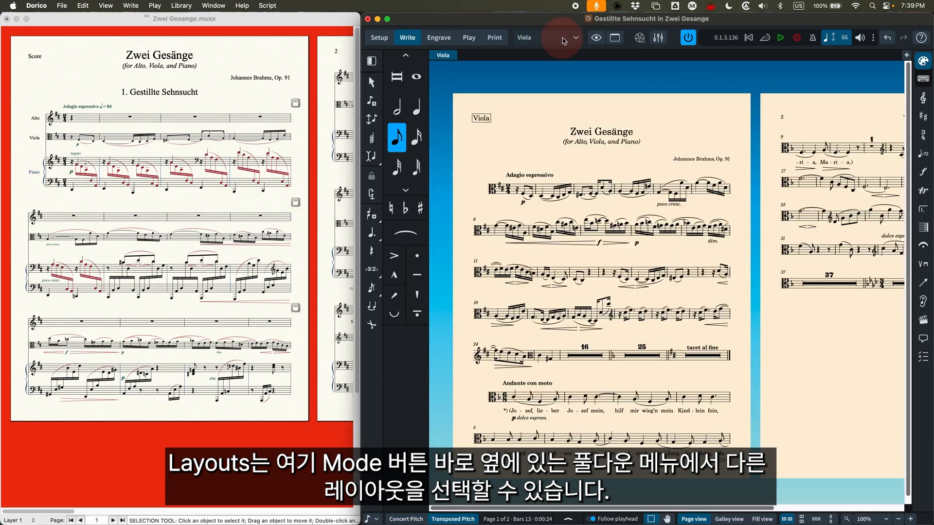
{"action": "left_click", "coordinate": [530, 51]}
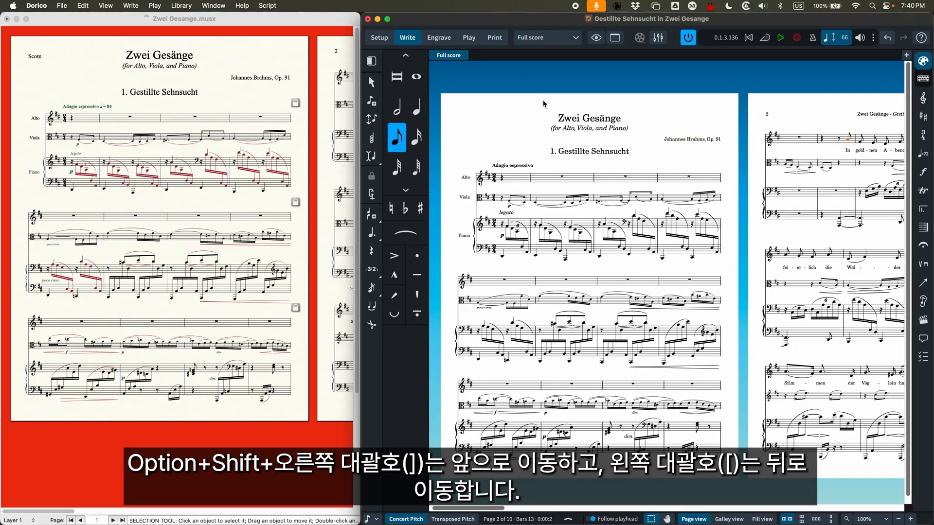
Step forward and backward through the part layouts, ending on Viola, and return to the full score
{"action": "key", "text": "alt+shift+bracketright"}
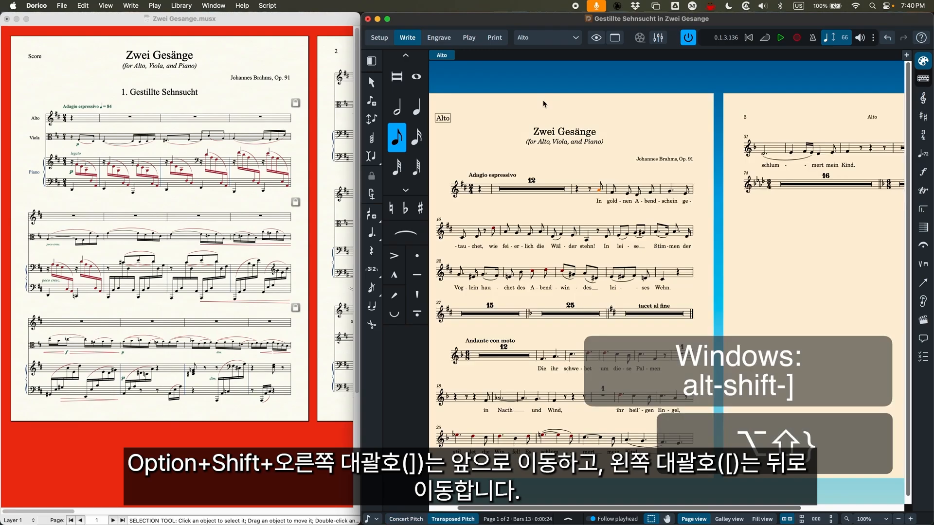
{"action": "key", "text": "alt+shift+bracketright"}
{"action": "key", "text": "alt+shift+bracketright"}
{"action": "key", "text": "alt+shift+bracketleft"}
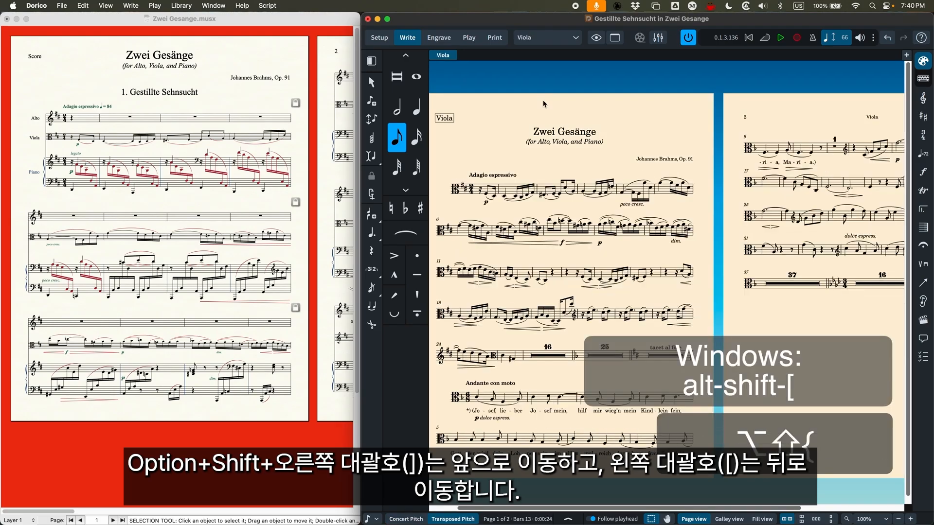
{"action": "key", "text": "alt+shift+bracketleft"}
{"action": "key", "text": "alt+shift+bracketright"}
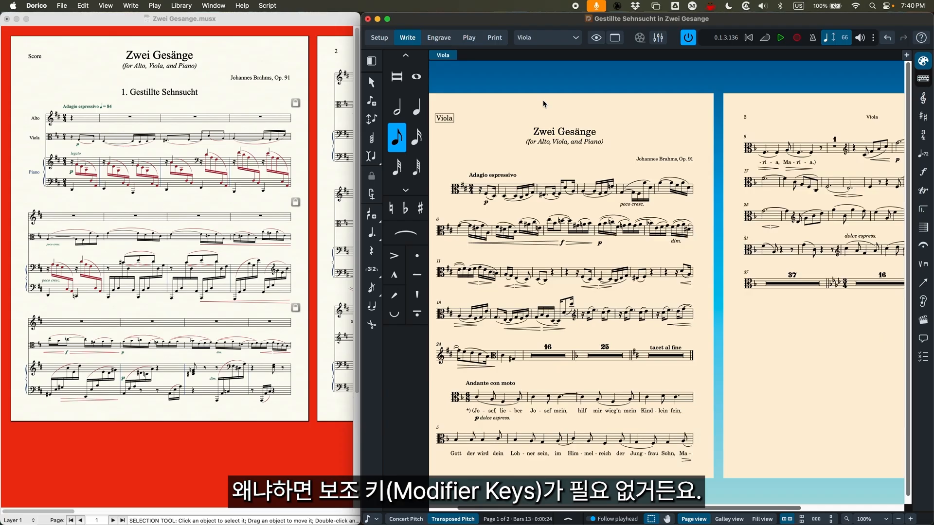
{"action": "scroll", "coordinate": [540, 170], "scroll_direction": "left", "scroll_amount": 2}
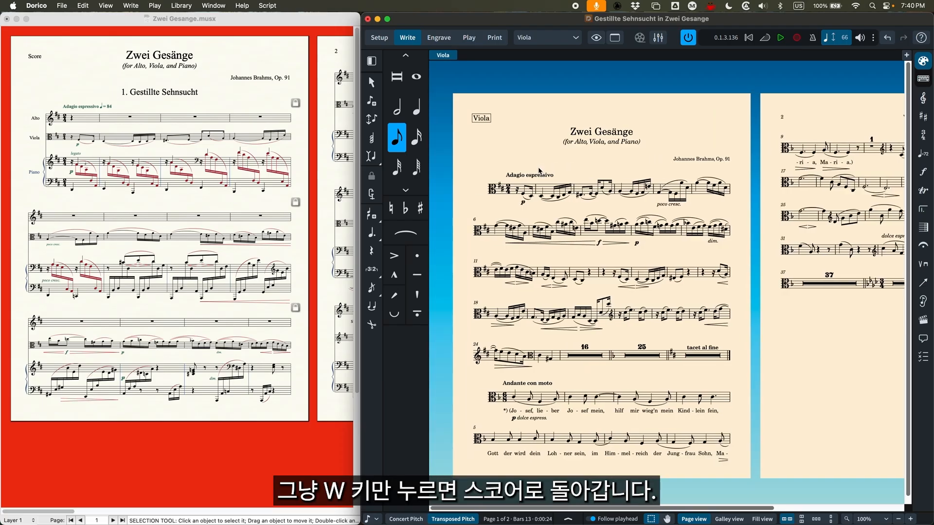
{"action": "key", "text": "w"}
{"action": "scroll", "coordinate": [536, 167], "scroll_direction": "left", "scroll_amount": 5}
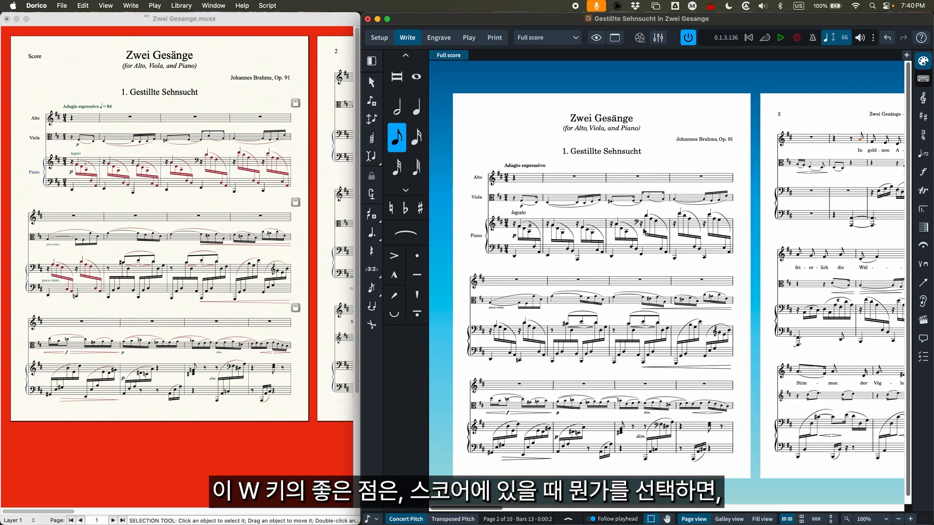
Select a Viola note and a low Piano note in the first system, toggling from each to its part layout and back
{"action": "left_click", "coordinate": [612, 202]}
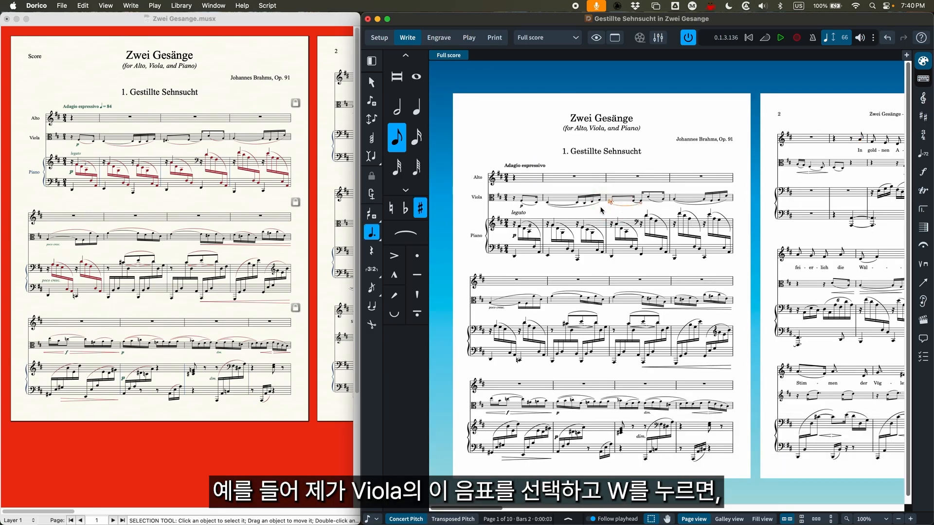
{"action": "key", "text": "w"}
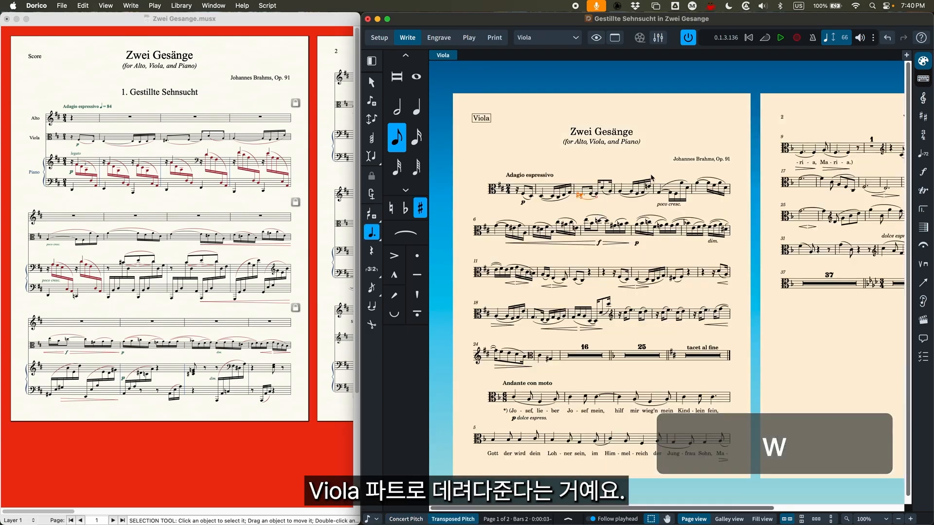
{"action": "key", "text": "w"}
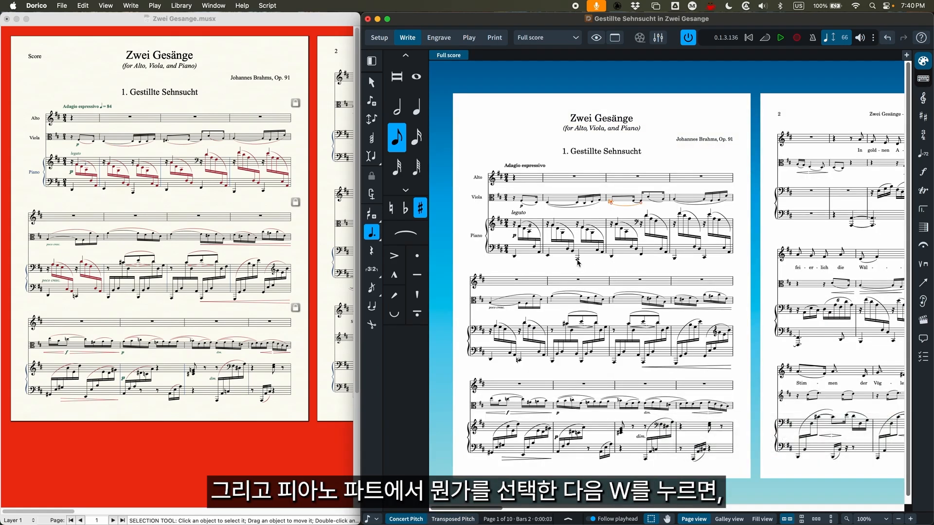
{"action": "left_click", "coordinate": [577, 259]}
{"action": "key", "text": "w"}
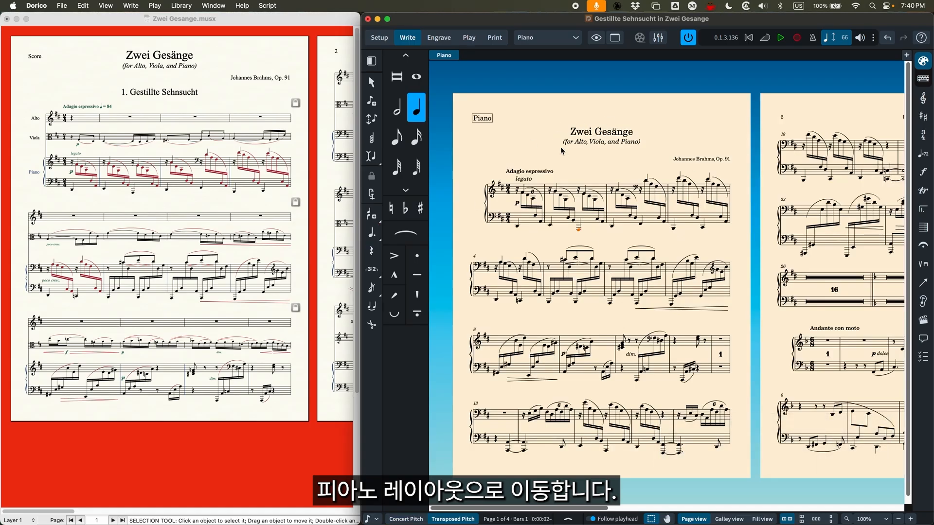
{"action": "key", "text": "w"}
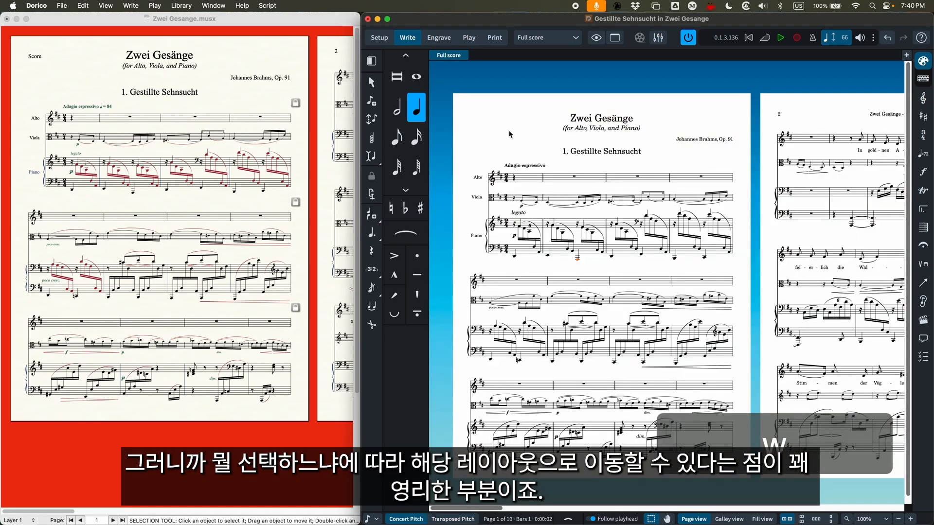
Select an Alto rest in the first system, and toggle to its part layout and back to the full score
{"action": "left_click", "coordinate": [564, 180]}
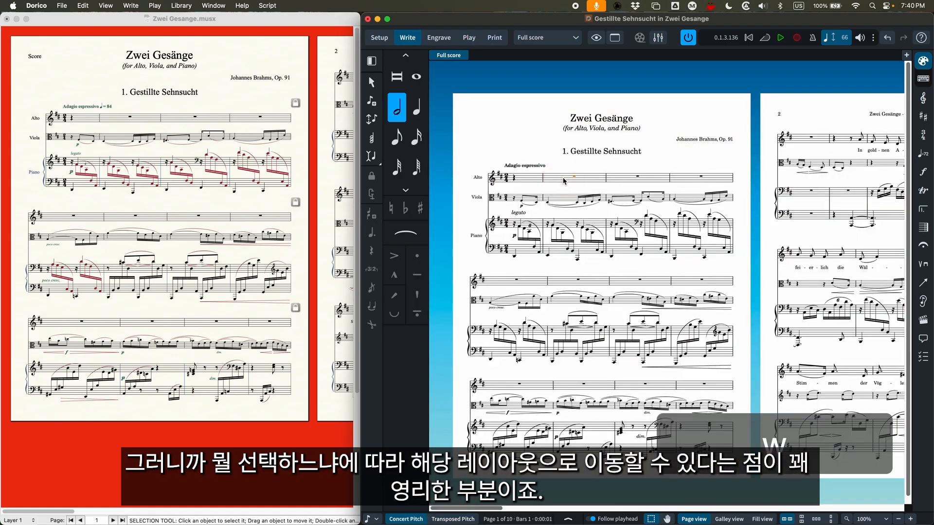
{"action": "key", "text": "w"}
{"action": "key", "text": "w"}
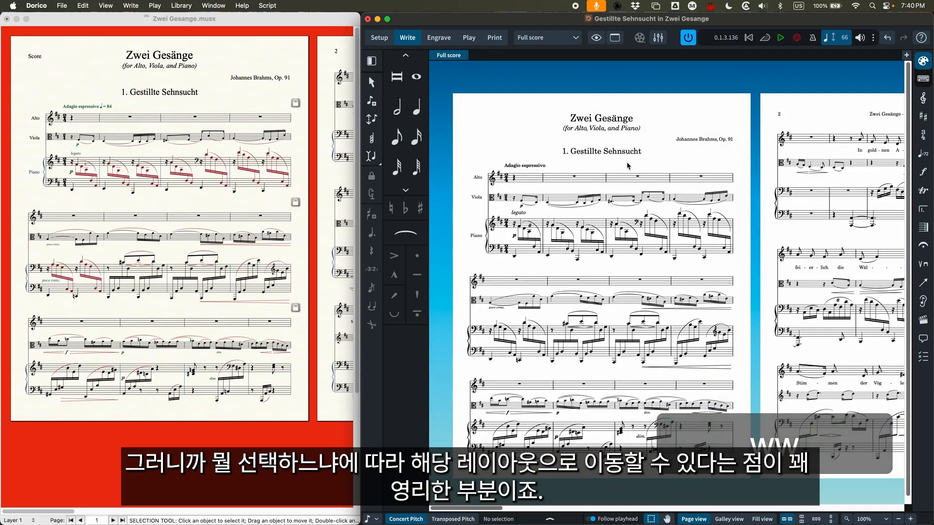
Switch to Finale, view the instrument list in the Score Manager and the linked parts in Manage Parts, and close both
{"action": "left_click", "coordinate": [69, 83]}
{"action": "key", "text": "super+k"}
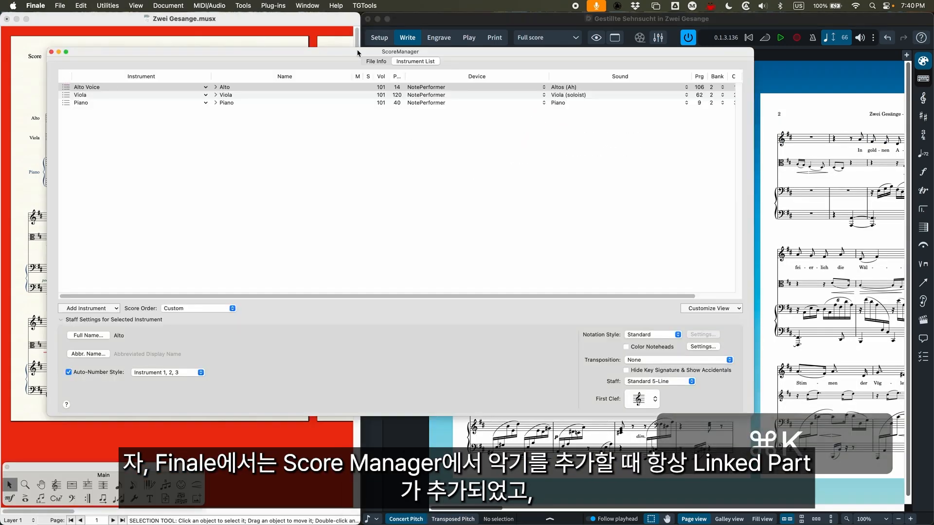
{"action": "left_click", "coordinate": [51, 52]}
{"action": "left_click", "coordinate": [155, 4]}
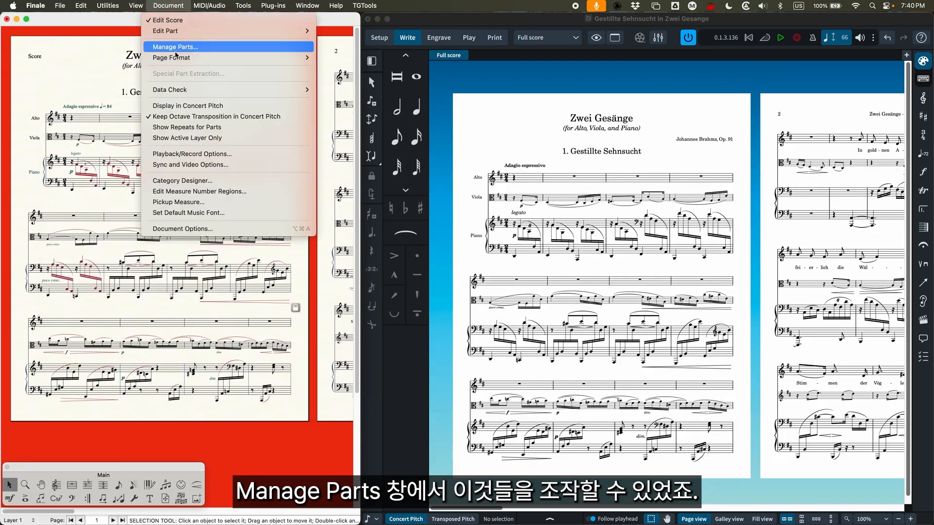
{"action": "left_click", "coordinate": [173, 47]}
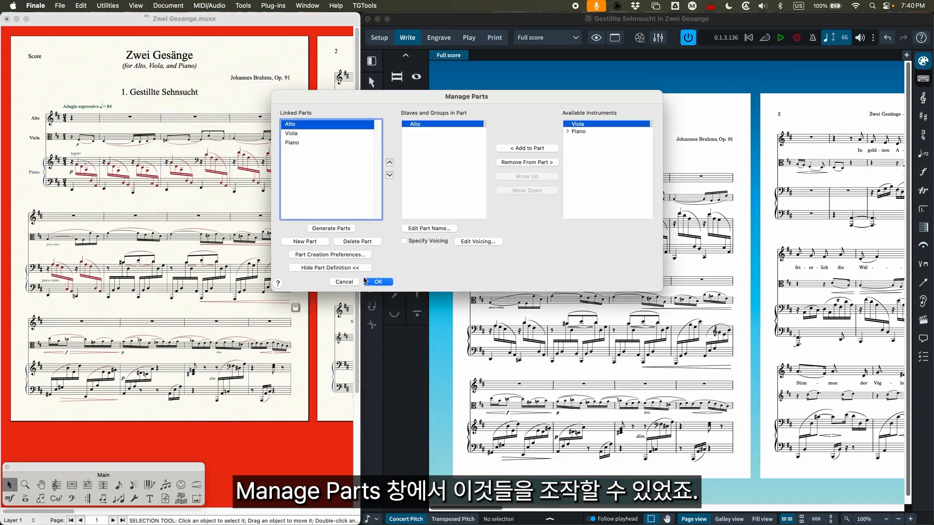
{"action": "left_click", "coordinate": [365, 281]}
Switch to Dorico and show the project's players and layouts in Setup mode
{"action": "left_click", "coordinate": [375, 40]}
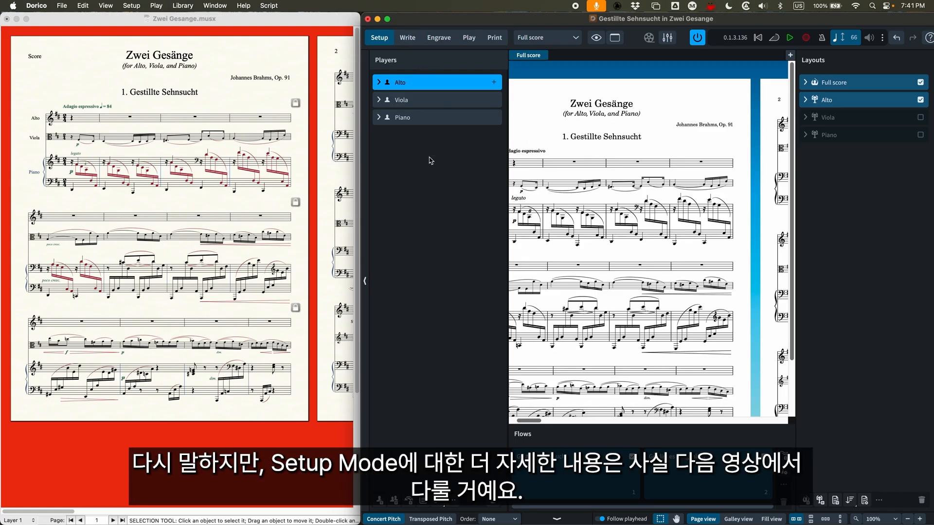
Switch to Finale, look through the Document Options categories from Accidentals to Clefs, and close the dialog
{"action": "left_click", "coordinate": [251, 22]}
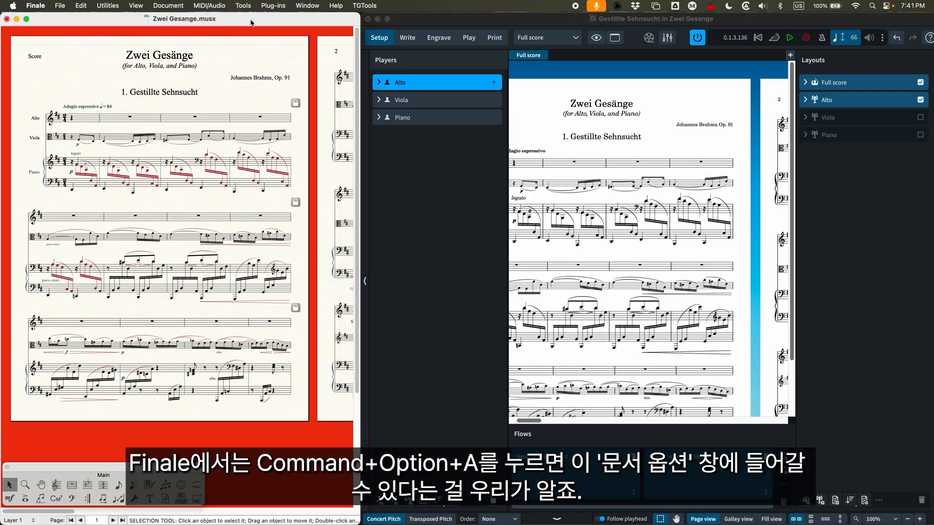
{"action": "key", "text": "super+alt+a"}
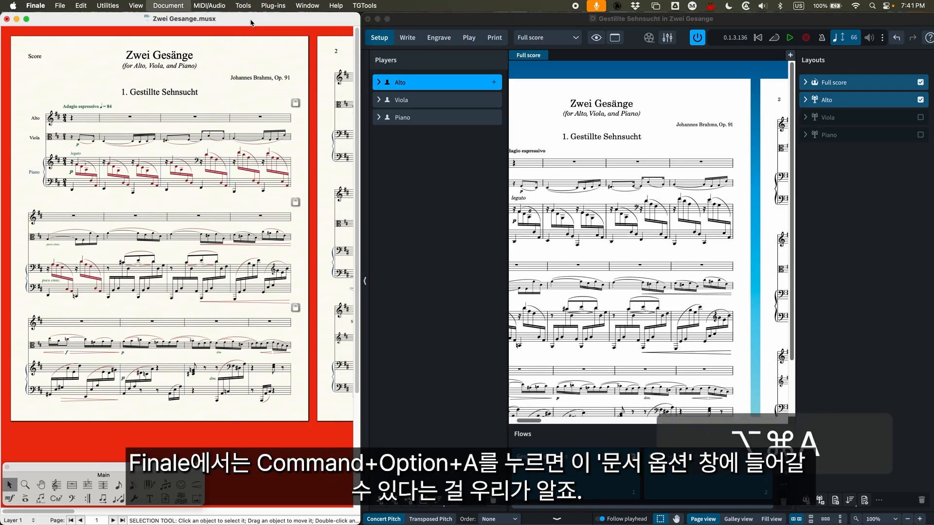
{"action": "left_click_drag", "start_coordinate": [429, 86], "coordinate": [278, 80]}
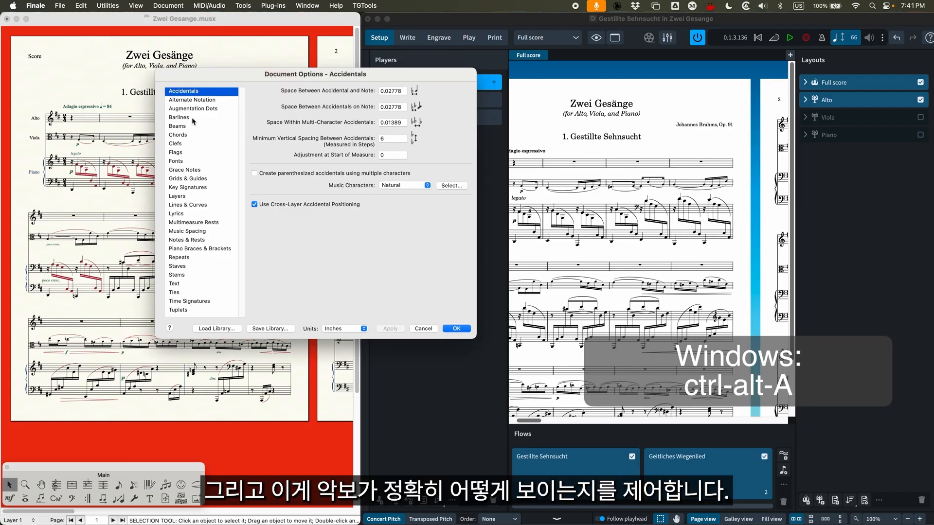
{"action": "left_click", "coordinate": [179, 100]}
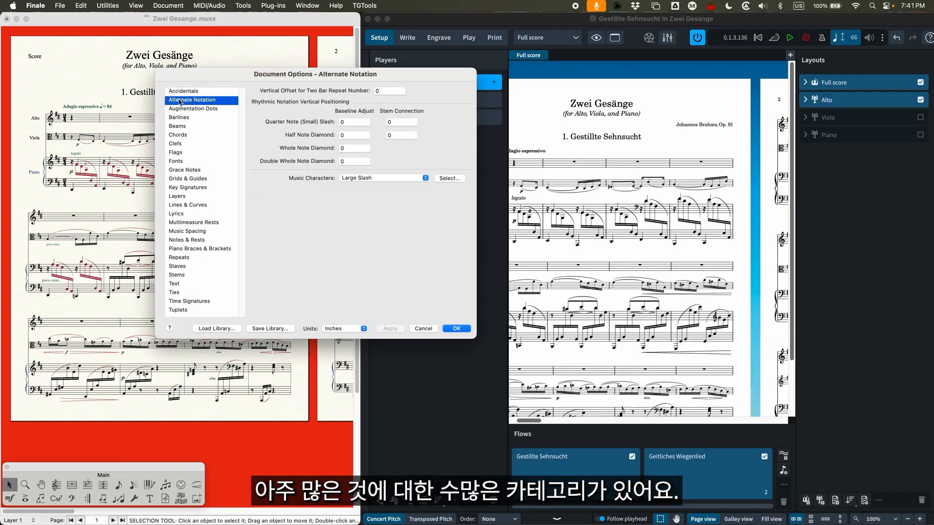
{"action": "left_click", "coordinate": [179, 109]}
{"action": "left_click", "coordinate": [179, 117]}
{"action": "left_click", "coordinate": [178, 127]}
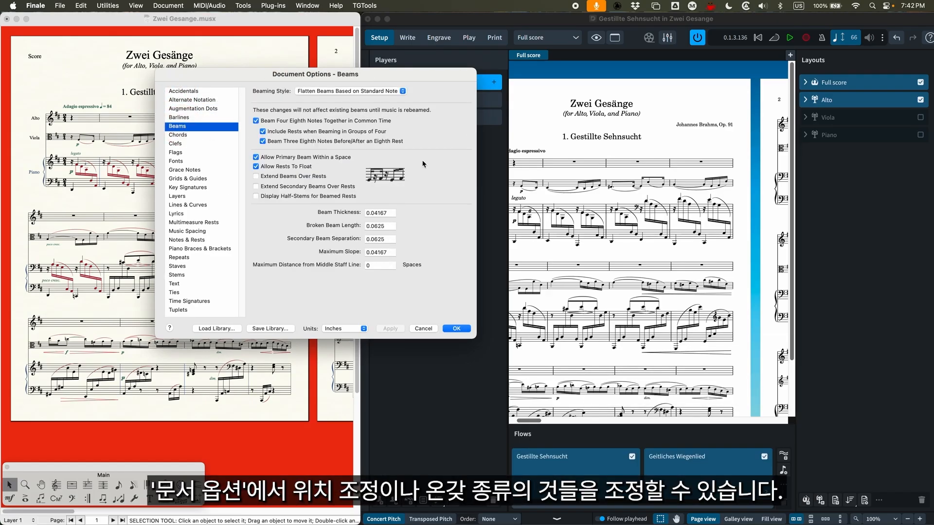
{"action": "left_click", "coordinate": [181, 136]}
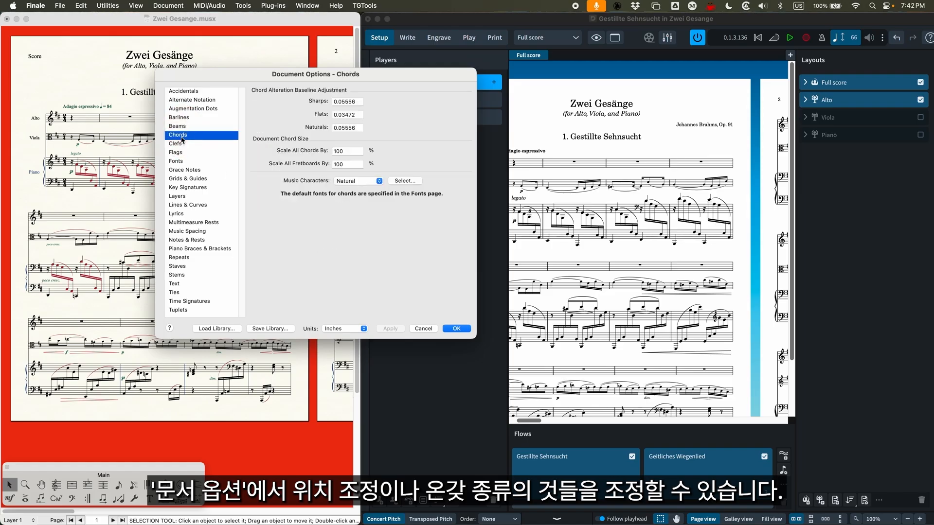
{"action": "left_click", "coordinate": [179, 144]}
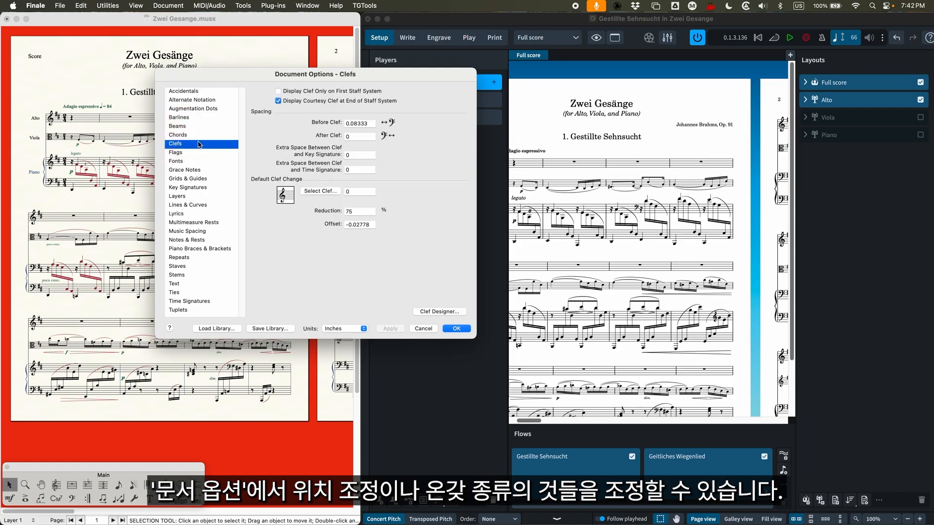
{"action": "left_click", "coordinate": [457, 328]}
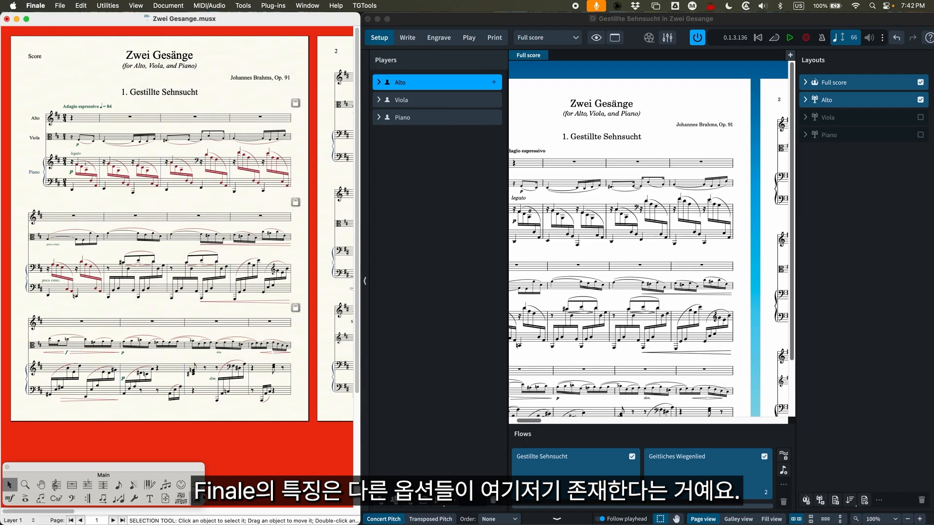
View the Smart Shape Options for the Smart Shape tool and close them without changes
{"action": "left_click", "coordinate": [196, 485]}
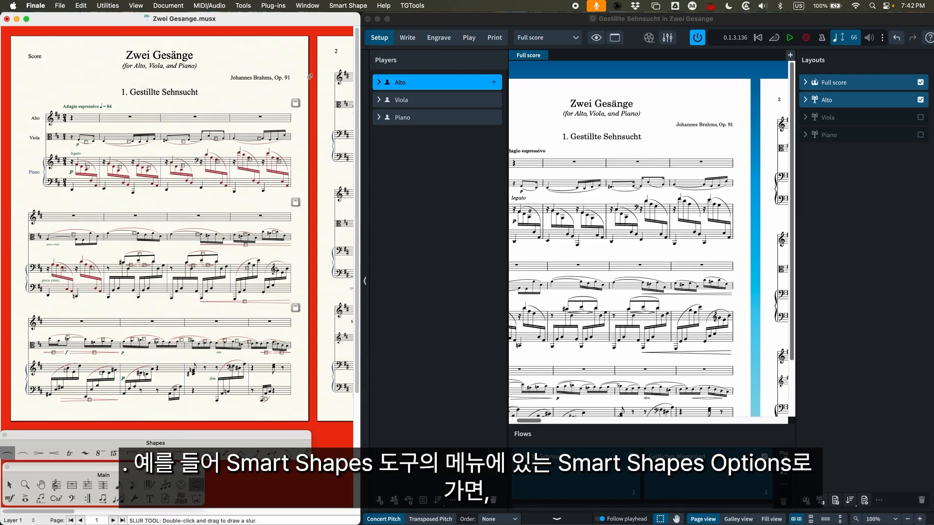
{"action": "left_click", "coordinate": [350, 5]}
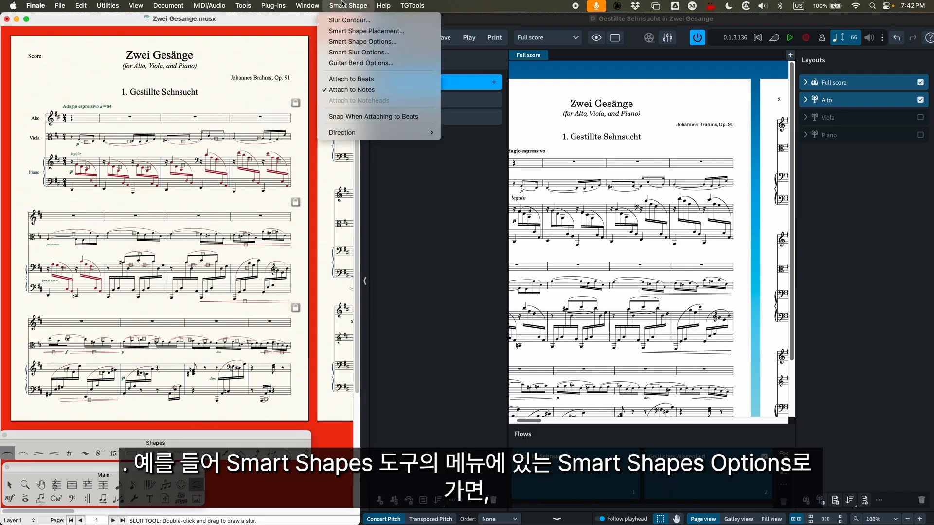
{"action": "left_click", "coordinate": [362, 42]}
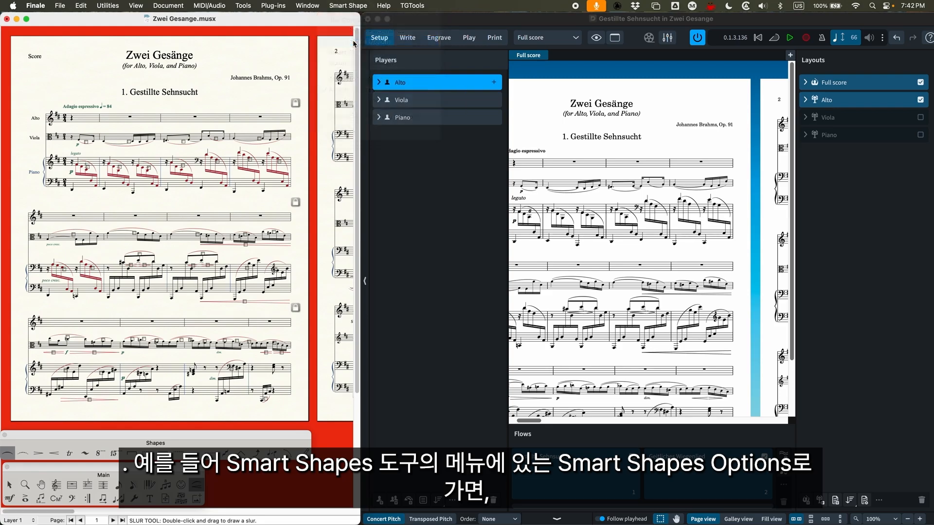
{"action": "left_click_drag", "start_coordinate": [460, 114], "coordinate": [365, 113]}
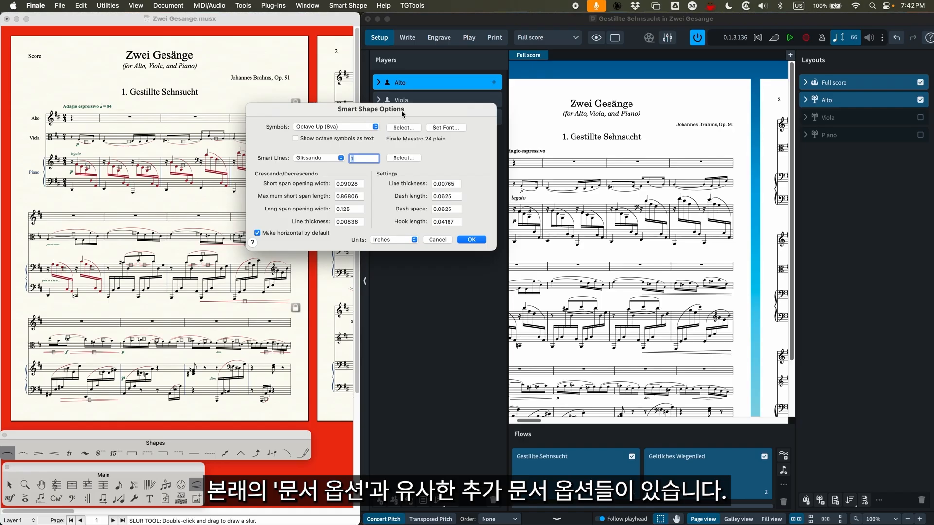
{"action": "left_click", "coordinate": [438, 240]}
Turn on Left-Align Chords for the Chord tool and check that setting
{"action": "left_click", "coordinate": [56, 498]}
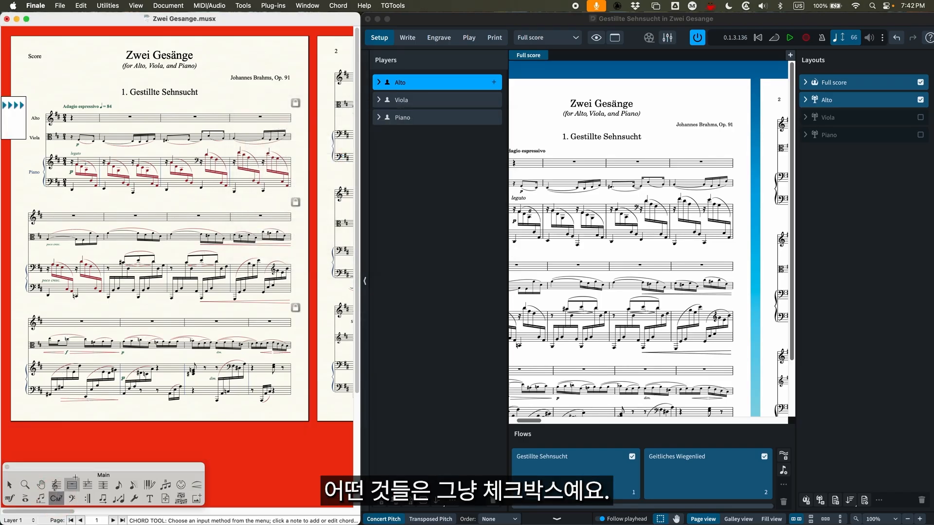
{"action": "left_click", "coordinate": [337, 5]}
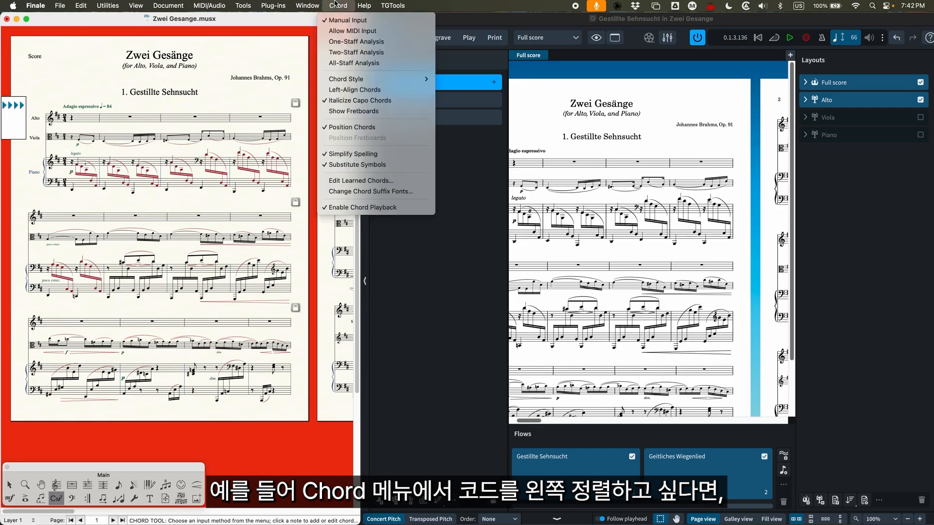
{"action": "left_click", "coordinate": [366, 91]}
{"action": "left_click", "coordinate": [338, 6]}
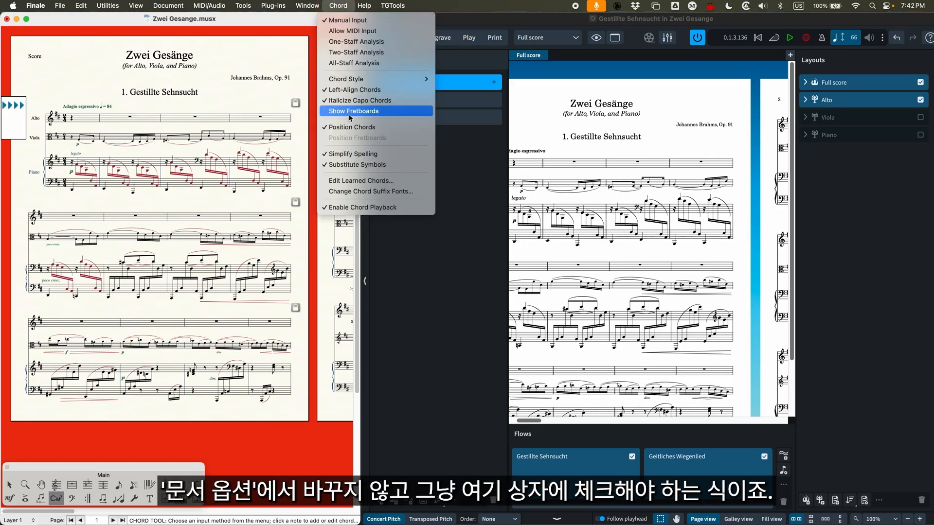
{"action": "left_click", "coordinate": [272, 94]}
View the Document Options again, close them, and return to the Selection tool
{"action": "key", "text": "alt+super+a"}
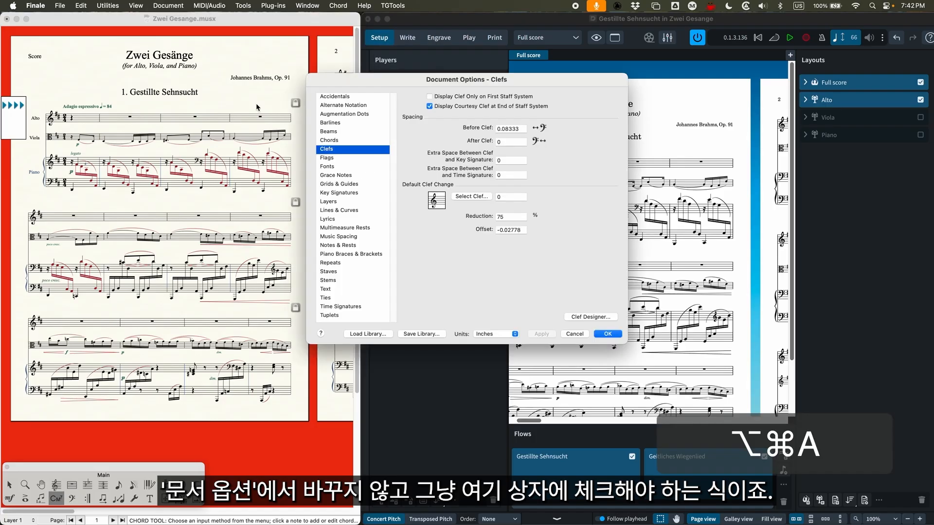
{"action": "key", "text": "Escape"}
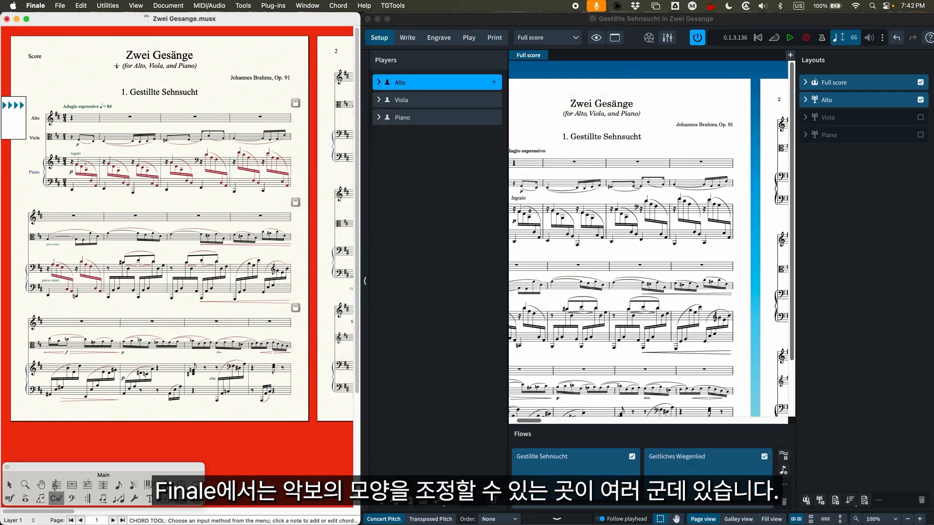
{"action": "left_click", "coordinate": [9, 485]}
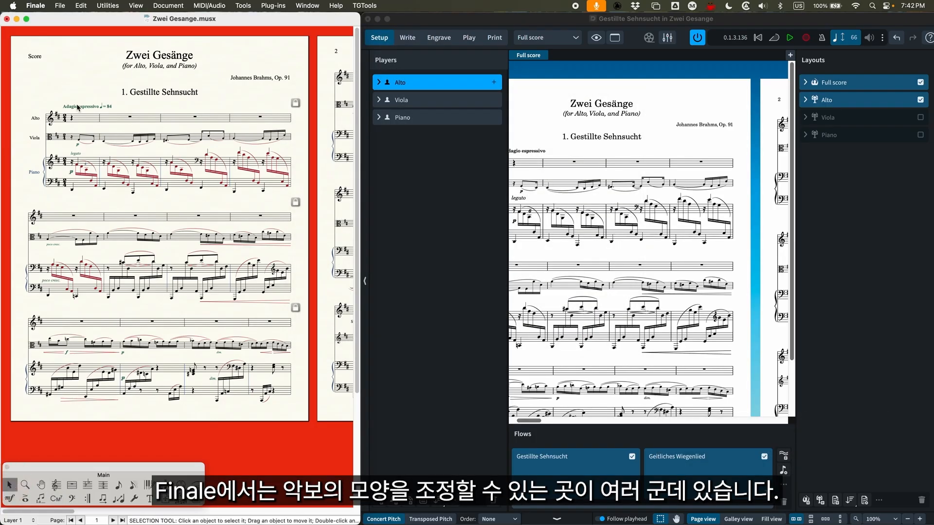
Switch to Dorico, enlarge its window to fill the screen, and open Engraving Options
{"action": "left_click", "coordinate": [485, 21]}
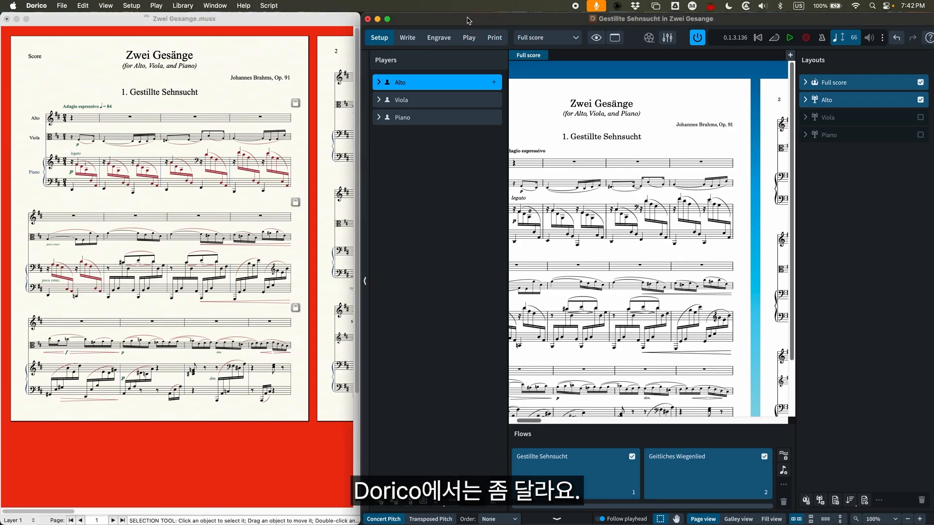
{"action": "double_click", "coordinate": [471, 20]}
{"action": "left_click", "coordinate": [183, 5]}
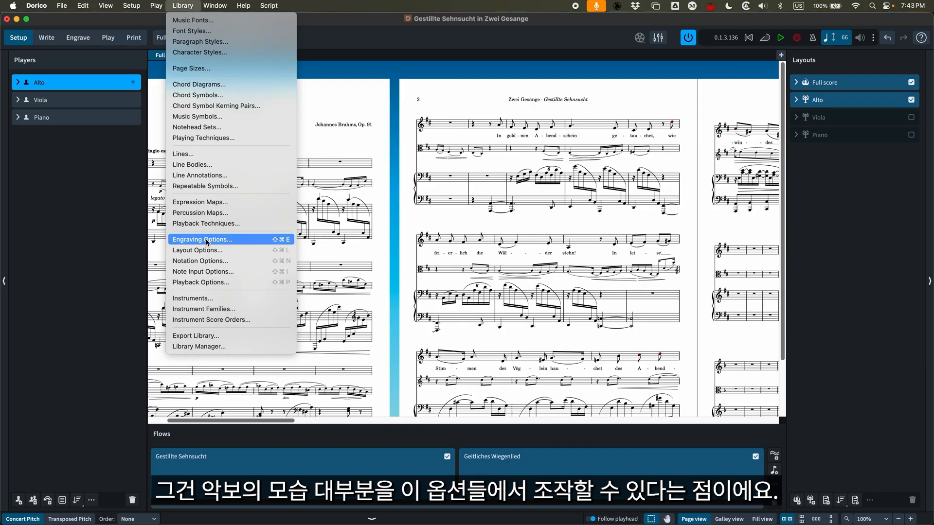
{"action": "left_click", "coordinate": [195, 240]}
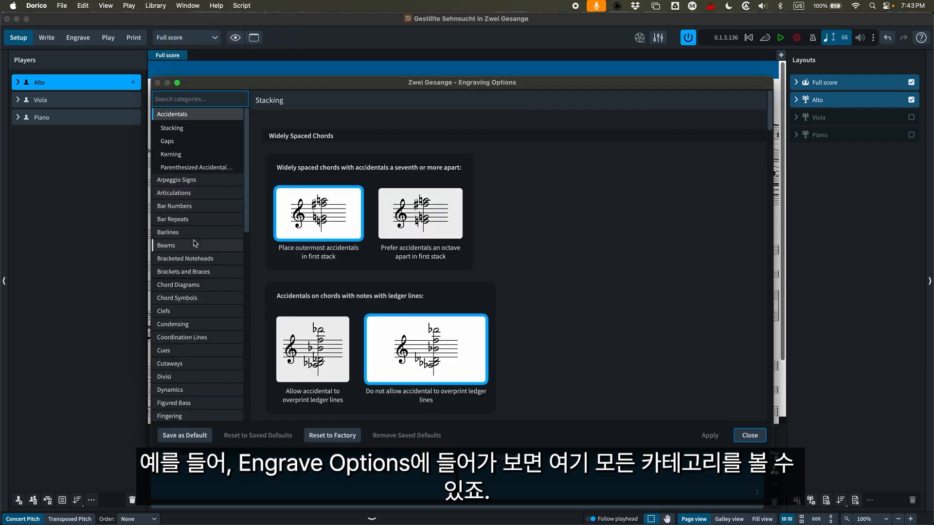
Look through the accidental stacking options and the Bar Repeats category in Engraving Options
{"action": "scroll", "coordinate": [195, 246], "scroll_direction": "down", "scroll_amount": 10}
{"action": "scroll", "coordinate": [195, 248], "scroll_direction": "up", "scroll_amount": 10}
{"action": "scroll", "coordinate": [441, 325], "scroll_direction": "down", "scroll_amount": 18}
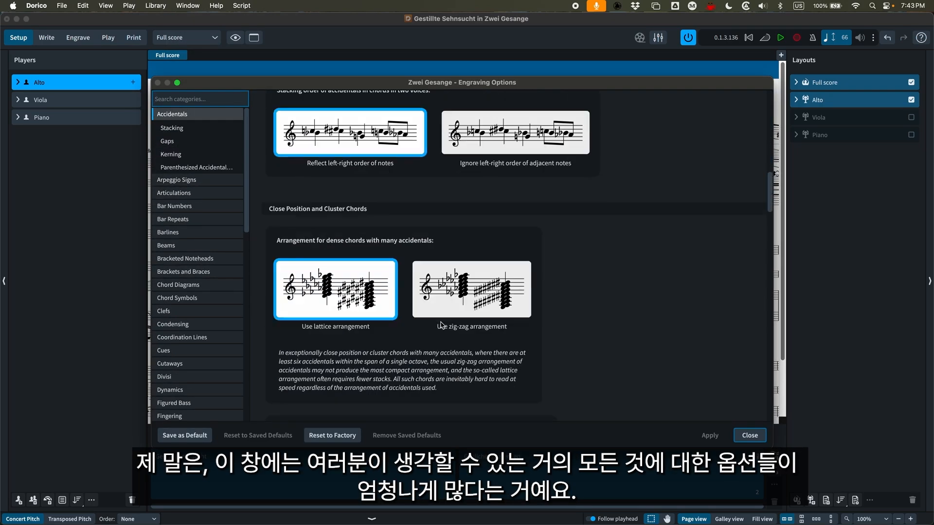
{"action": "left_click", "coordinate": [187, 181]}
{"action": "left_click", "coordinate": [189, 233]}
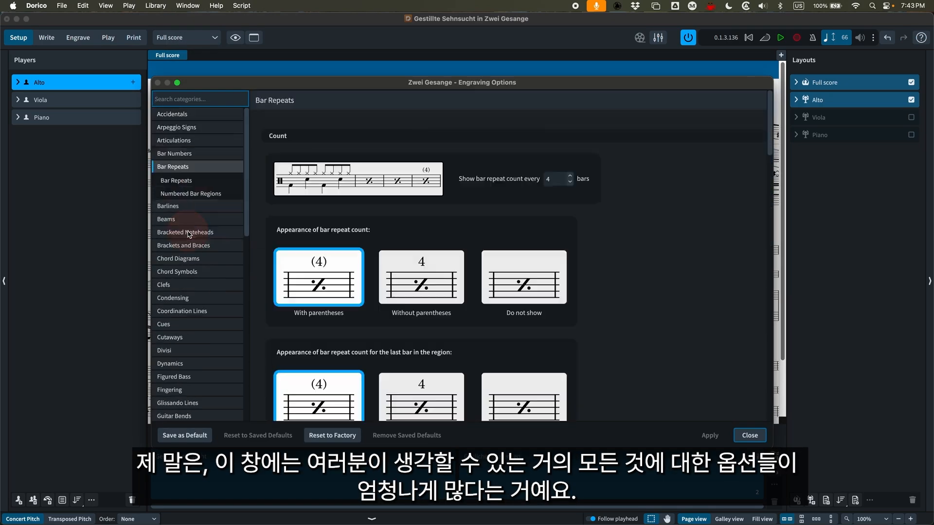
{"action": "scroll", "coordinate": [425, 250], "scroll_direction": "up", "scroll_amount": 10}
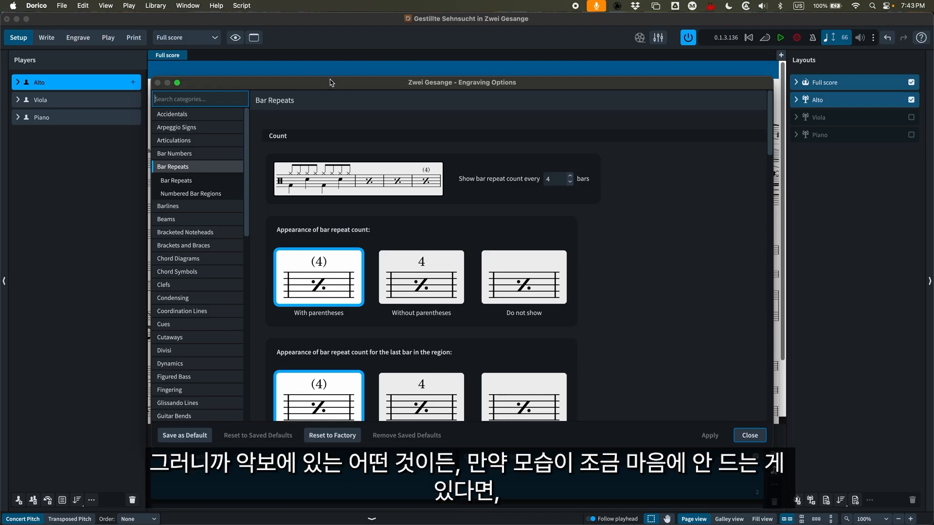
Reposition the Engraving Options dialog, view the list of other library option sets, and close the dialog
{"action": "left_click_drag", "start_coordinate": [330, 83], "coordinate": [375, 88]}
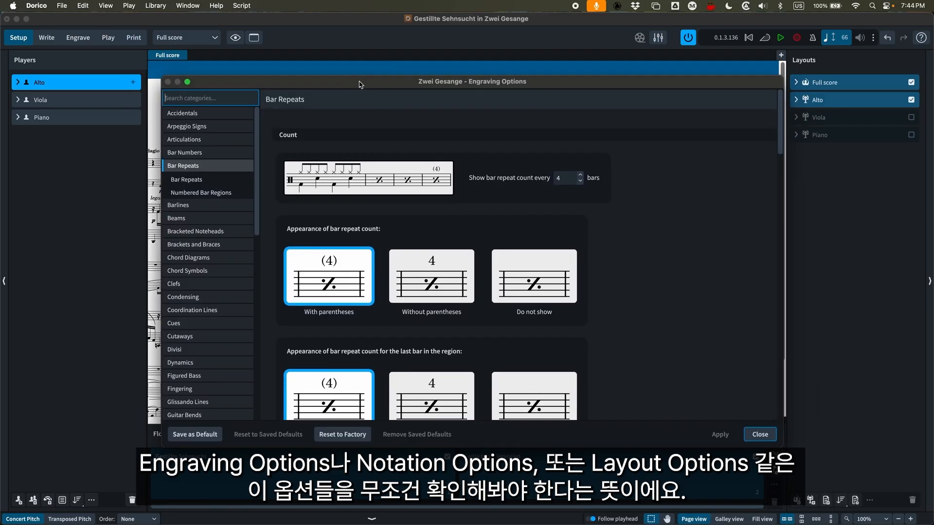
{"action": "left_click_drag", "start_coordinate": [340, 81], "coordinate": [337, 70]}
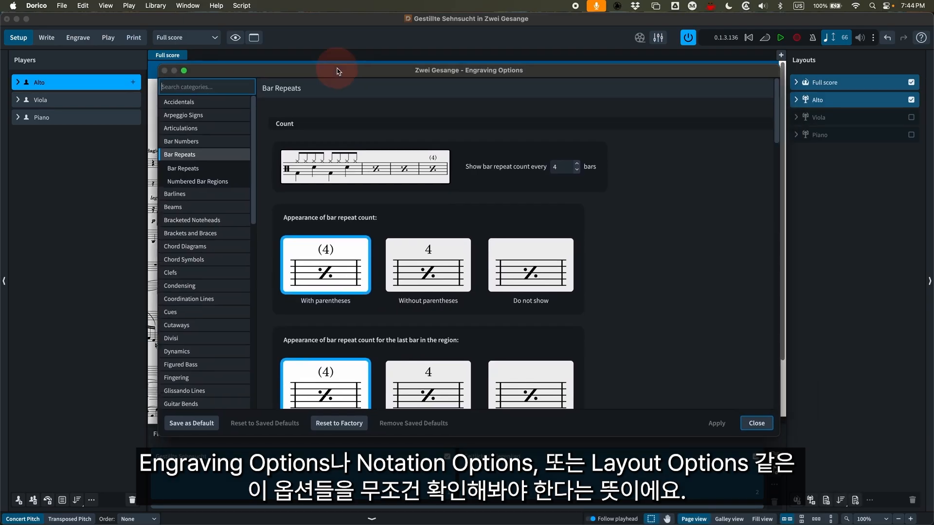
{"action": "left_click", "coordinate": [155, 5]}
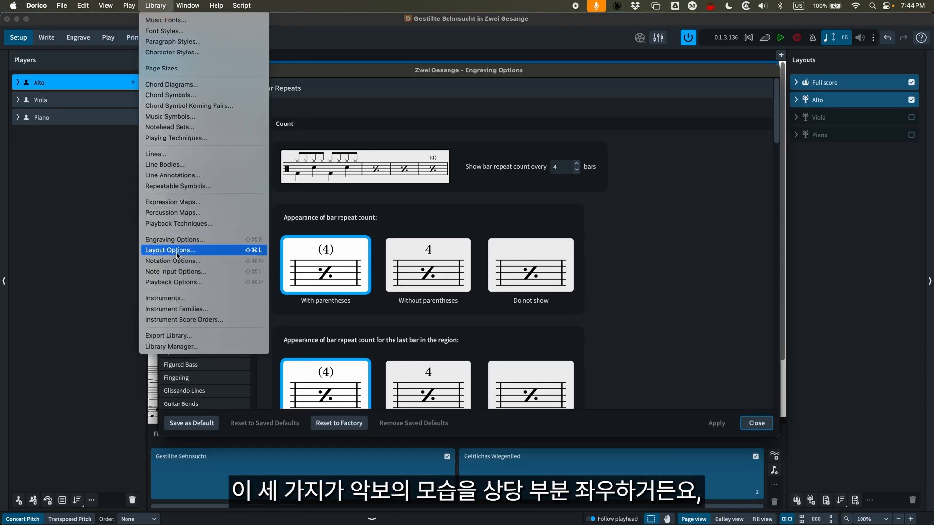
{"action": "left_click", "coordinate": [377, 18]}
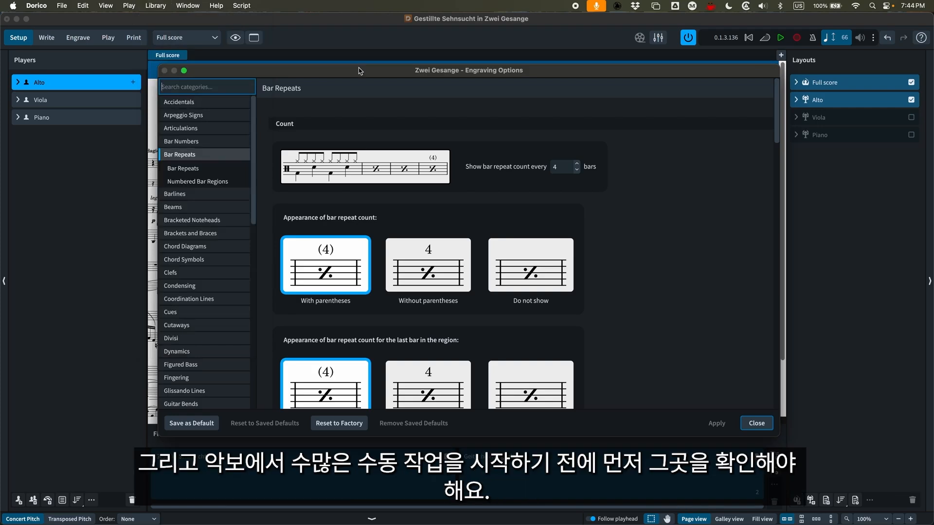
{"action": "mouse_move", "coordinate": [358, 71]}
{"action": "left_mouse_down"}
{"action": "mouse_move", "coordinate": [361, 302]}
{"action": "mouse_move", "coordinate": [365, 108]}
{"action": "mouse_move", "coordinate": [346, 74]}
{"action": "left_mouse_up"}
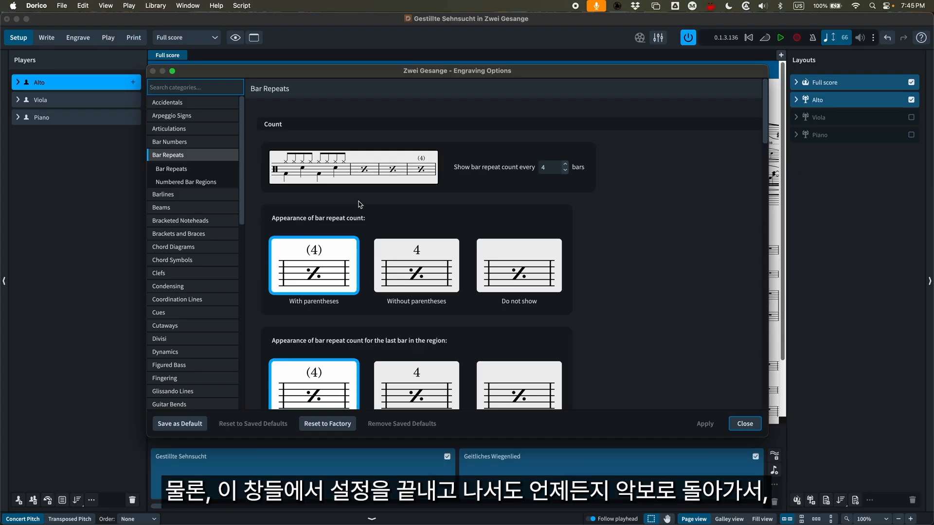
{"action": "left_click", "coordinate": [744, 424]}
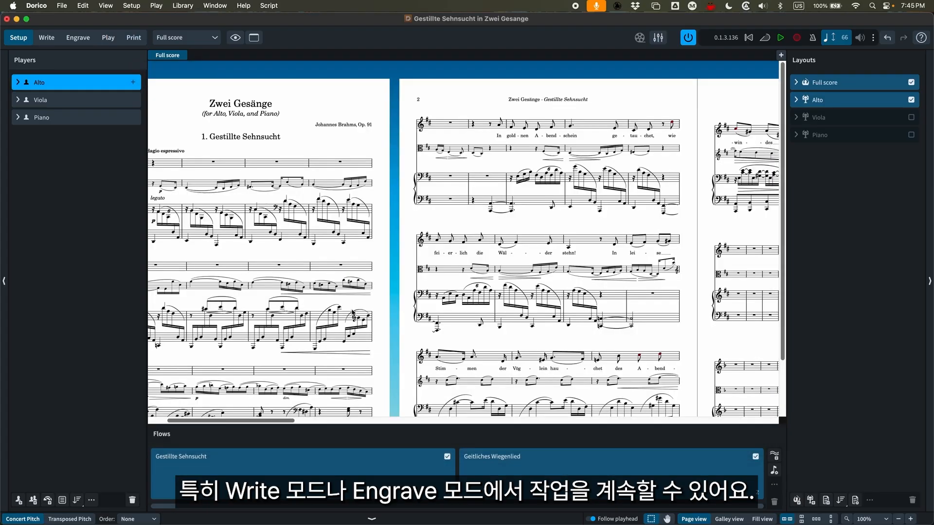
Select a Viola note in the first system in Write mode and show the Properties panel
{"action": "left_click", "coordinate": [47, 37]}
{"action": "left_click", "coordinate": [309, 188]}
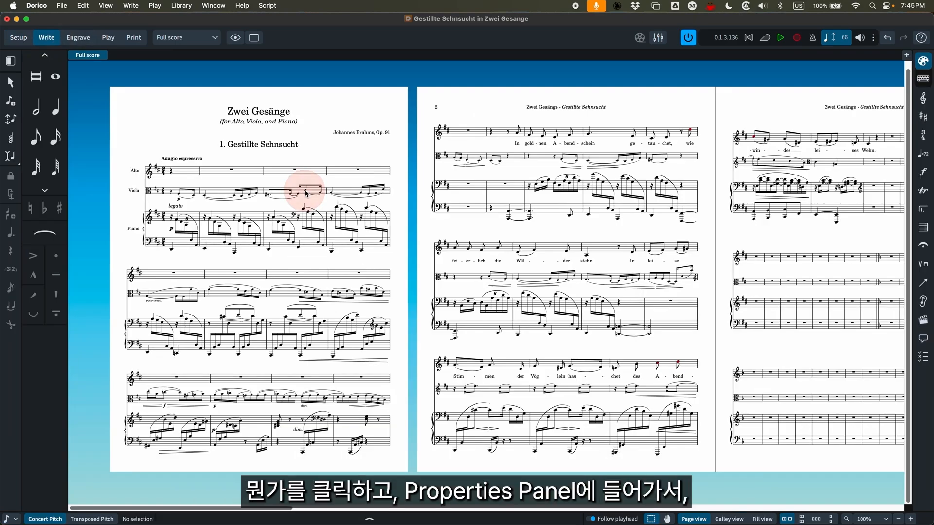
{"action": "left_click", "coordinate": [430, 519]}
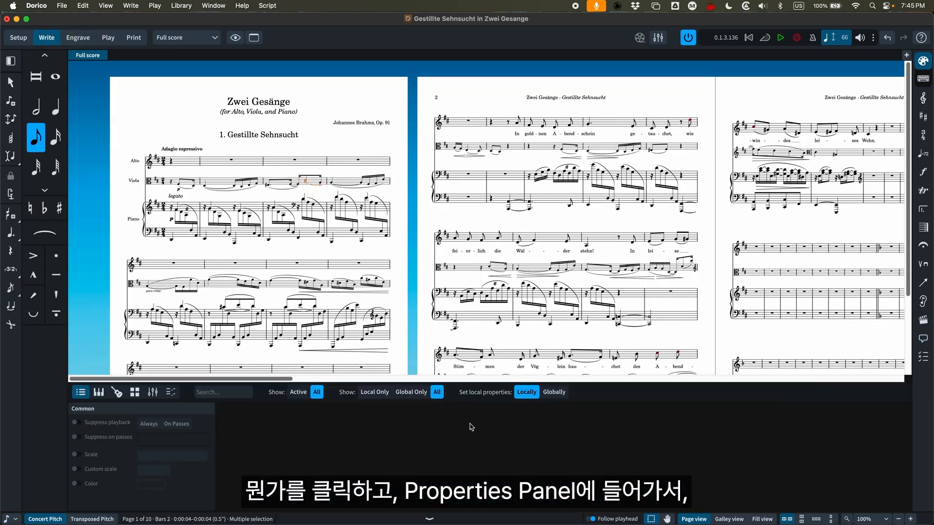
Compare the properties of the Piano's "legato" text in Write and Engrave modes, return to Write mode, and deselect it
{"action": "left_click", "coordinate": [180, 197]}
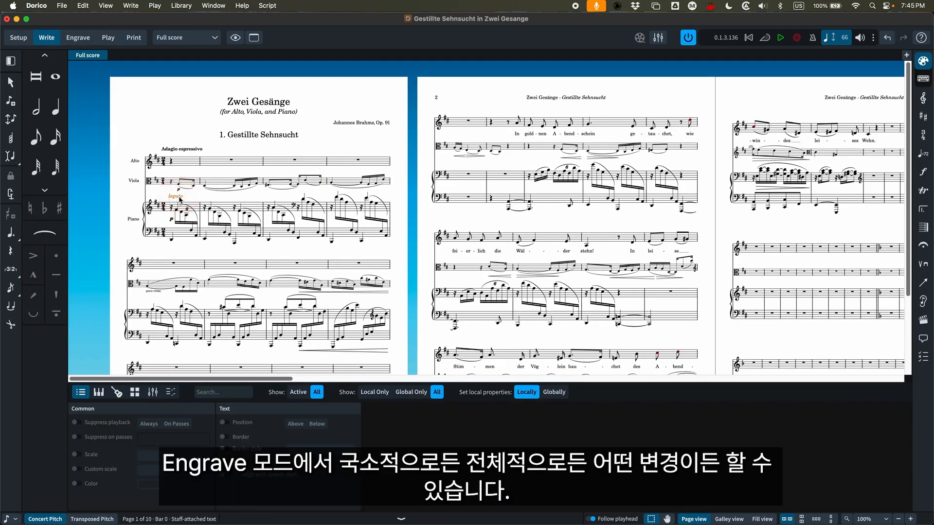
{"action": "left_click", "coordinate": [78, 38]}
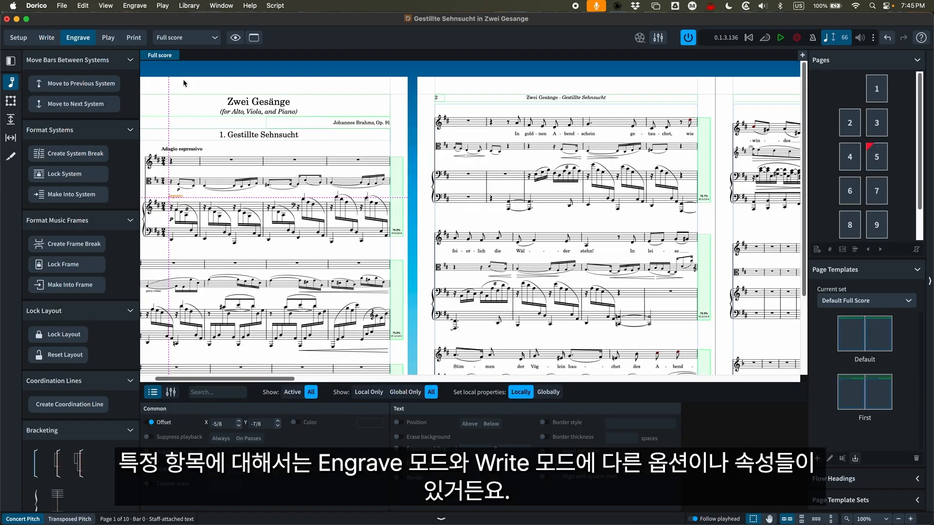
{"action": "left_click", "coordinate": [46, 37]}
{"action": "key", "text": "Escape"}
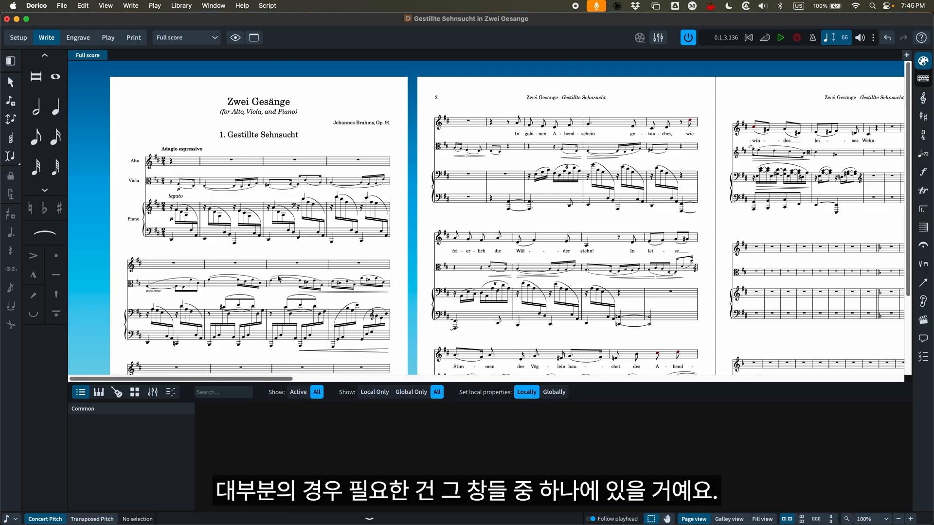
View the list of library option sets, open Engraving Options, and look through the Bar Repeats, Clefs and Beams categories
{"action": "left_click", "coordinate": [185, 5]}
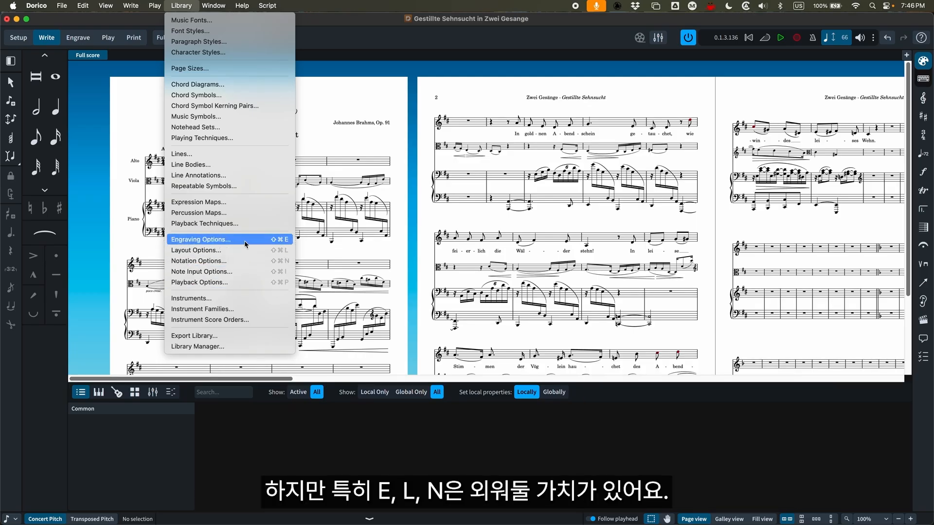
{"action": "key", "text": "Escape"}
{"action": "key", "text": "super+shift+e"}
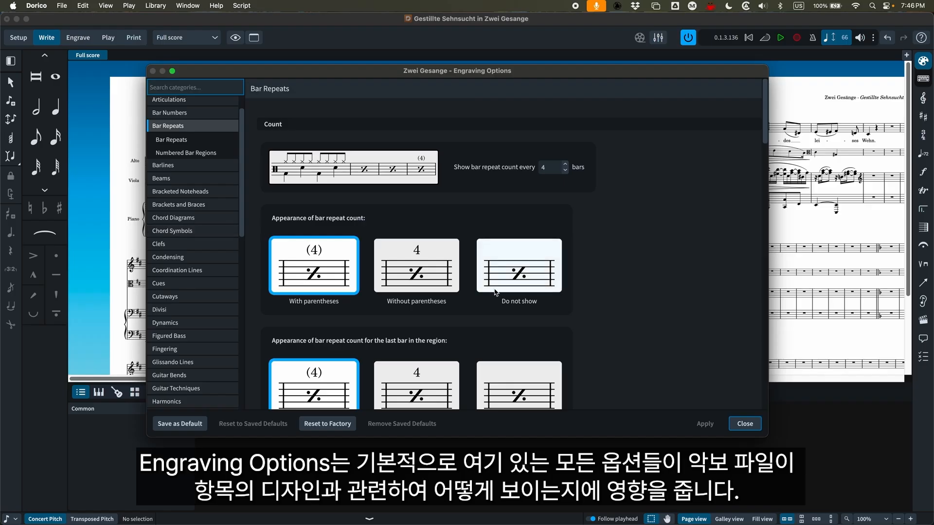
{"action": "scroll", "coordinate": [324, 263], "scroll_direction": "down", "scroll_amount": 1}
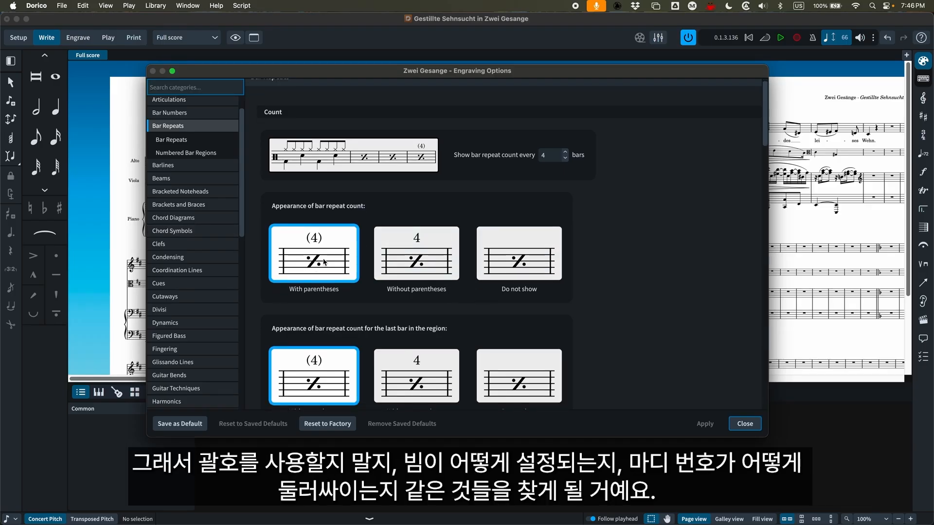
{"action": "left_click", "coordinate": [177, 244]}
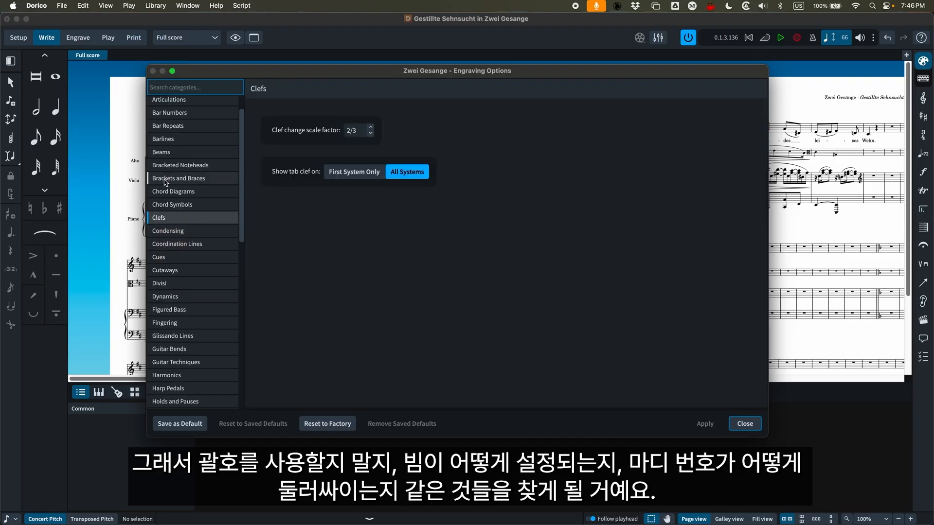
{"action": "left_click", "coordinate": [168, 154]}
{"action": "scroll", "coordinate": [418, 326], "scroll_direction": "down", "scroll_amount": 2}
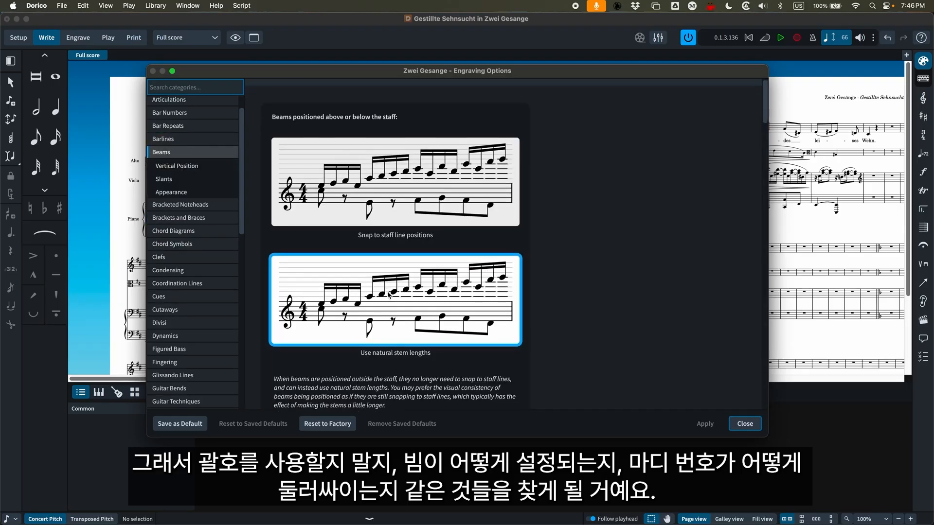
{"action": "scroll", "coordinate": [418, 325], "scroll_direction": "down", "scroll_amount": 10}
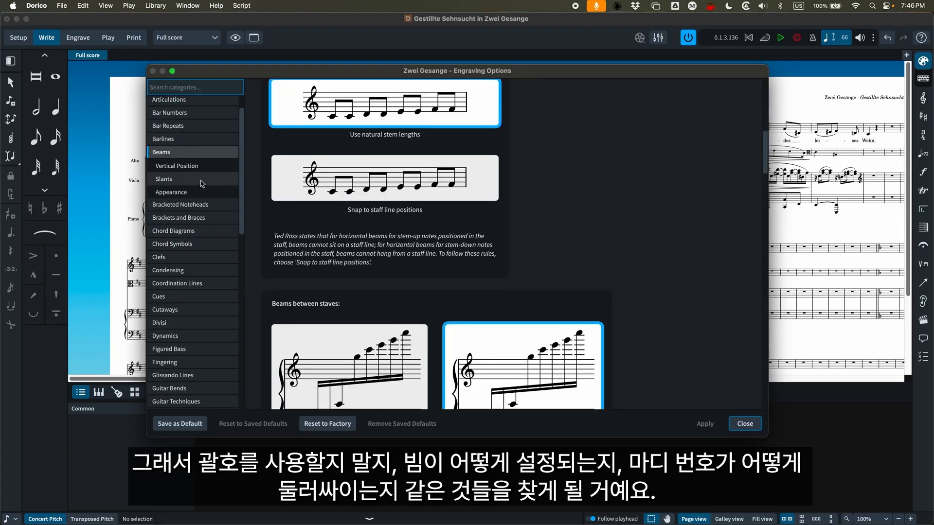
Look through the Bar Numbers and Articulations categories in Engraving Options and close the dialog
{"action": "left_click", "coordinate": [169, 113]}
{"action": "scroll", "coordinate": [307, 259], "scroll_direction": "down", "scroll_amount": 2}
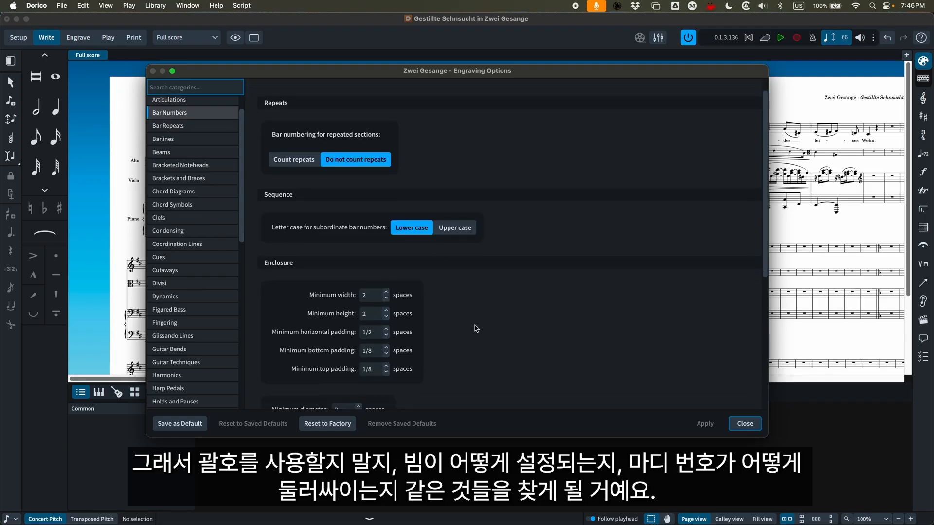
{"action": "scroll", "coordinate": [323, 326], "scroll_direction": "down", "scroll_amount": 5}
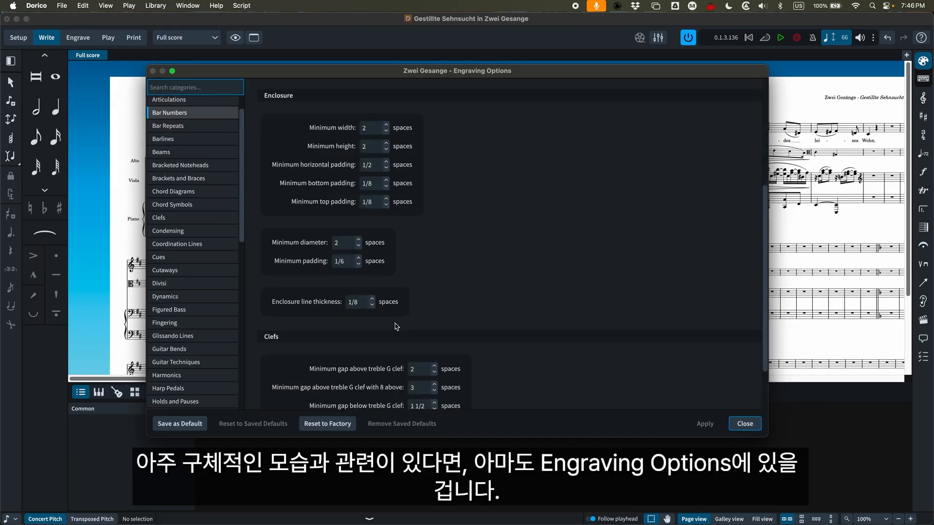
{"action": "scroll", "coordinate": [397, 326], "scroll_direction": "down", "scroll_amount": 3}
{"action": "scroll", "coordinate": [396, 327], "scroll_direction": "up", "scroll_amount": 10}
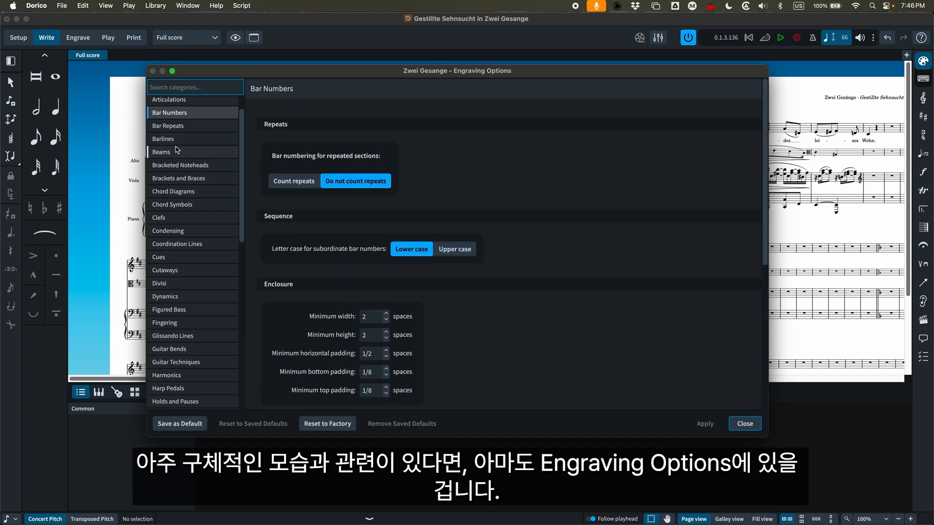
{"action": "left_click", "coordinate": [215, 100]}
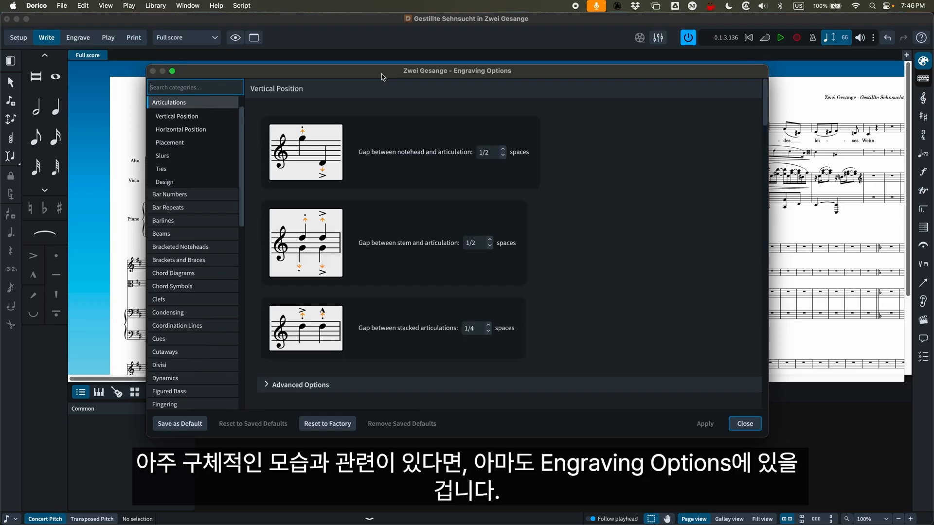
{"action": "left_click", "coordinate": [744, 427]}
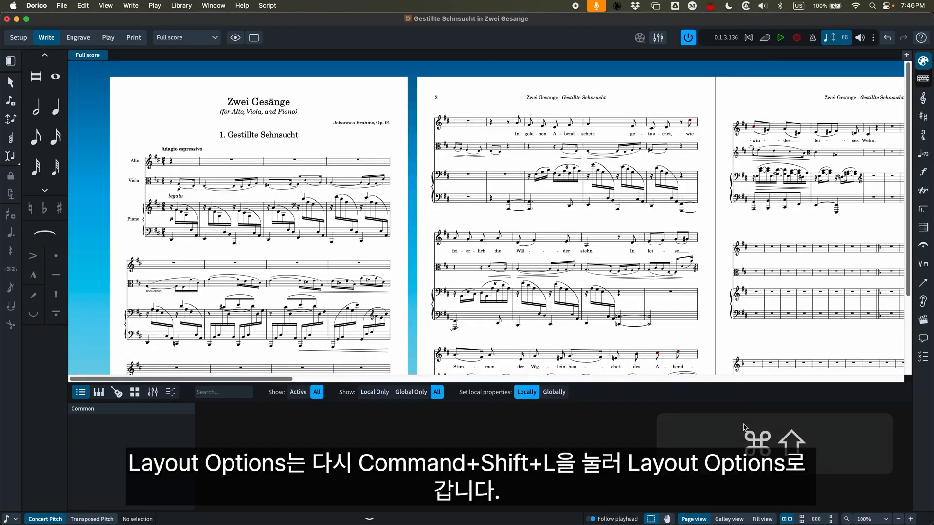
Open Layout Options and compare the Page Setup settings of the Alto, Viola and Piano layouts, returning to the Full score layout
{"action": "key", "text": "super+shift+l"}
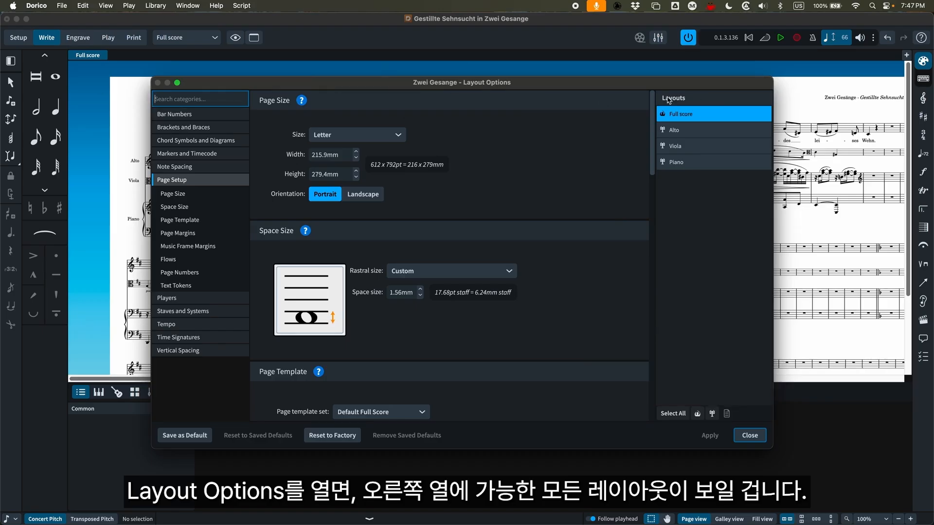
{"action": "left_click", "coordinate": [687, 129]}
{"action": "left_click", "coordinate": [690, 147]}
{"action": "left_click", "coordinate": [691, 164]}
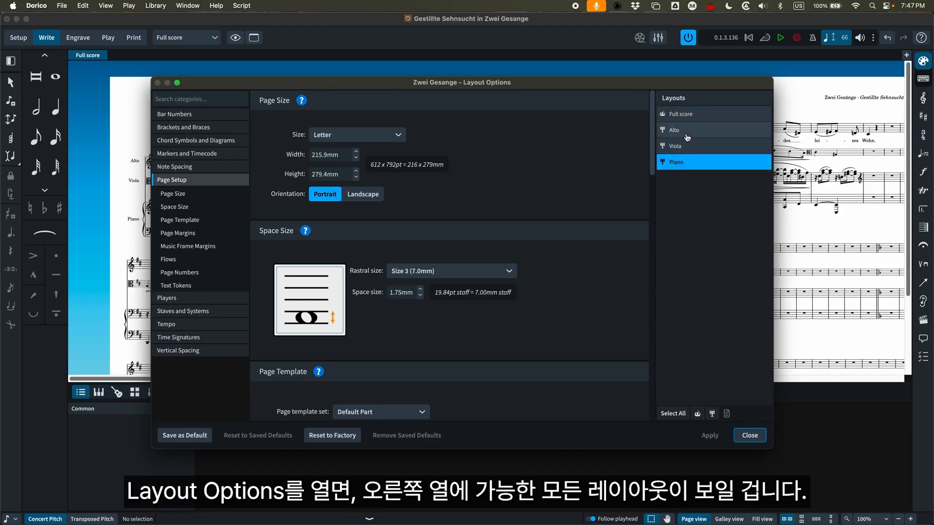
{"action": "left_click", "coordinate": [686, 131]}
{"action": "left_click", "coordinate": [686, 115]}
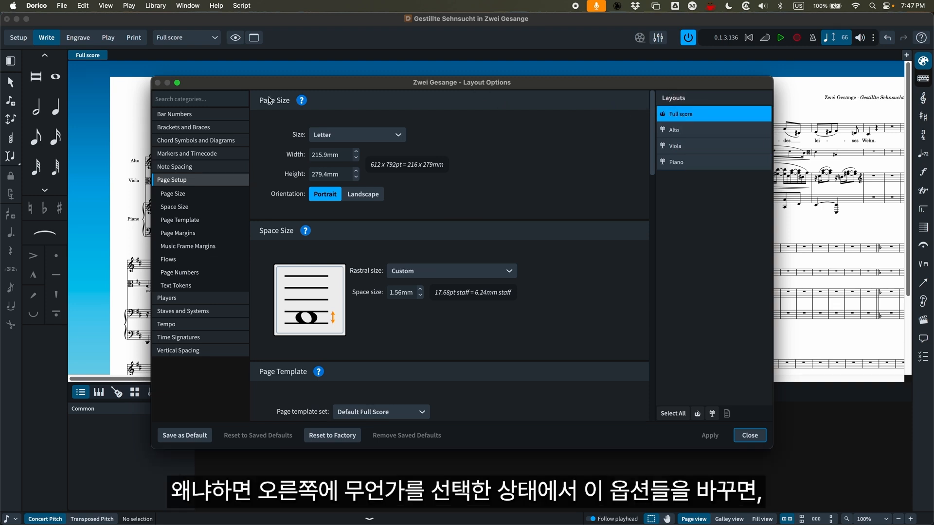
Review the Bar Numbers, Players and Page Setup categories in Layout Options with the Alto layout selected
{"action": "left_click", "coordinate": [167, 117]}
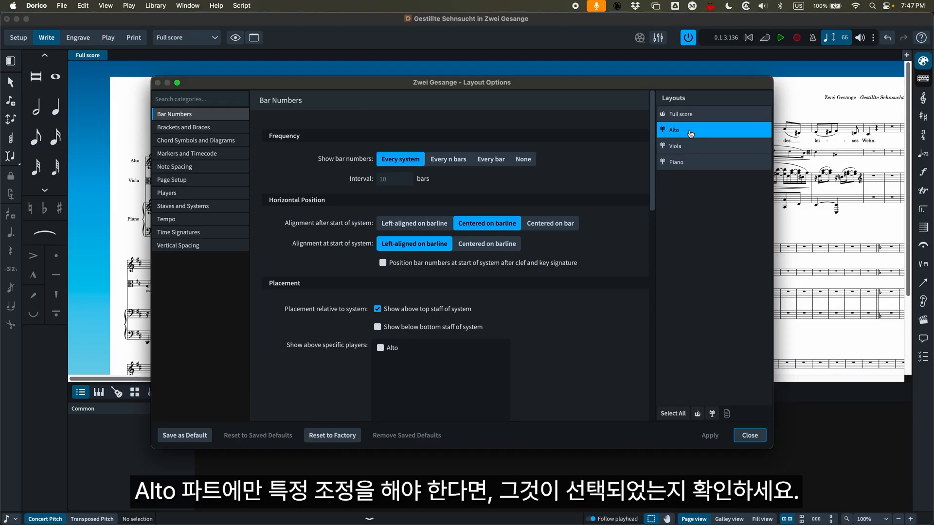
{"action": "left_click", "coordinate": [179, 195]}
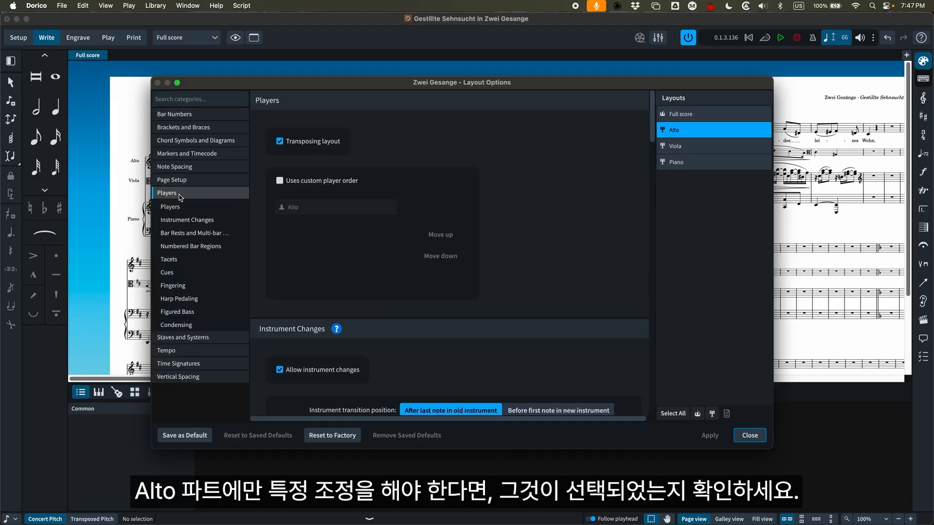
{"action": "left_click", "coordinate": [175, 181]}
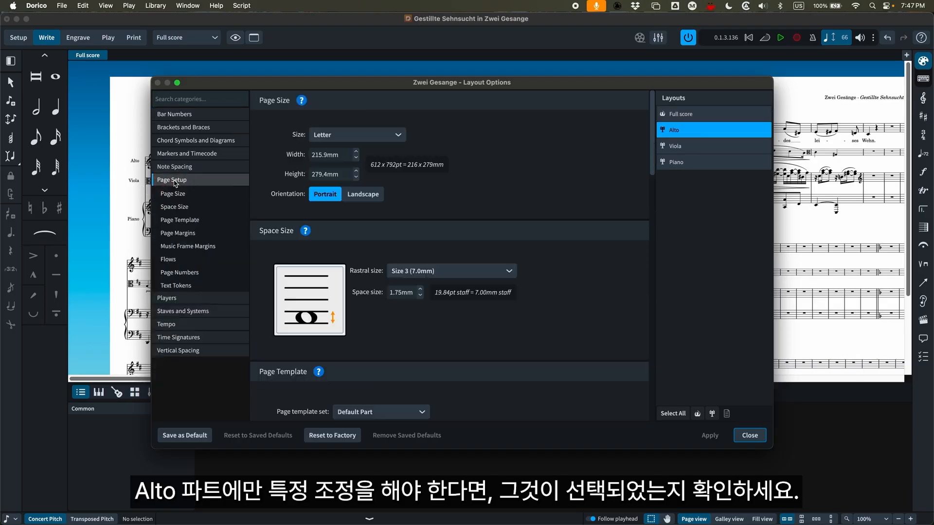
Select the three part layouts together in Layout Options, then all layouts, only the full score, and only the parts
{"action": "left_click", "coordinate": [675, 147]}
{"action": "left_click", "coordinate": [682, 134]}
{"action": "left_click", "coordinate": [686, 158], "text": "shift"}
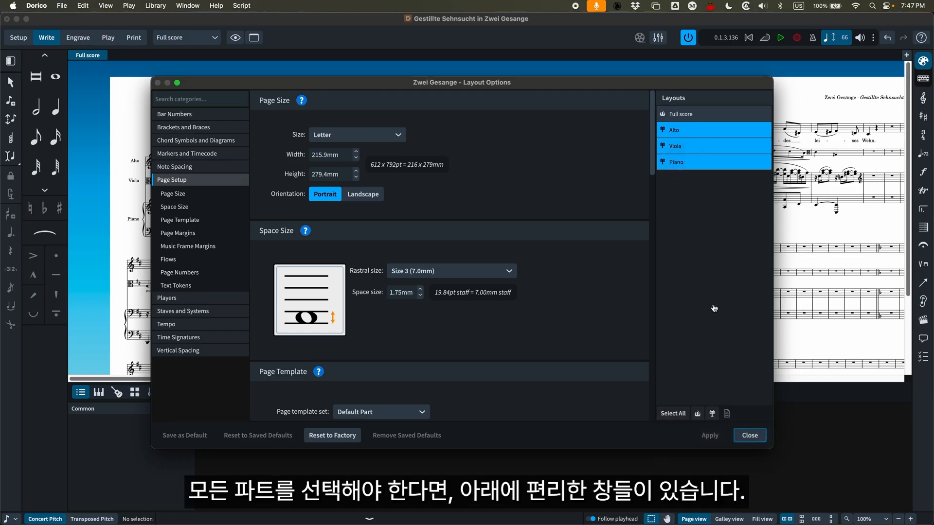
{"action": "left_click", "coordinate": [682, 415]}
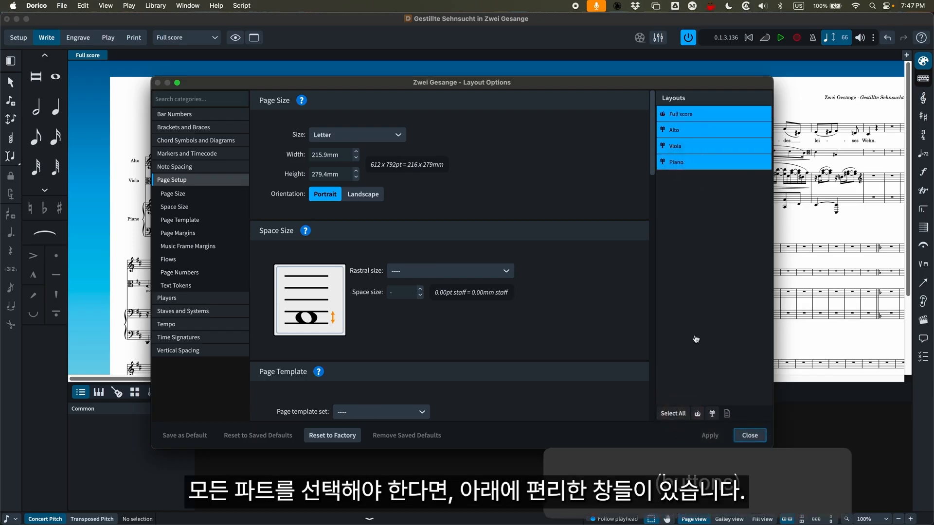
{"action": "left_click", "coordinate": [697, 416]}
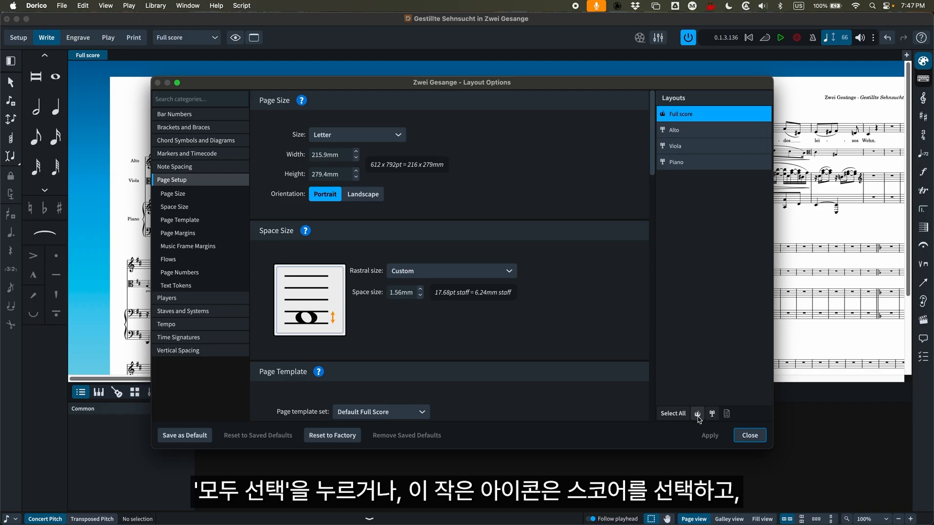
{"action": "left_click", "coordinate": [712, 414]}
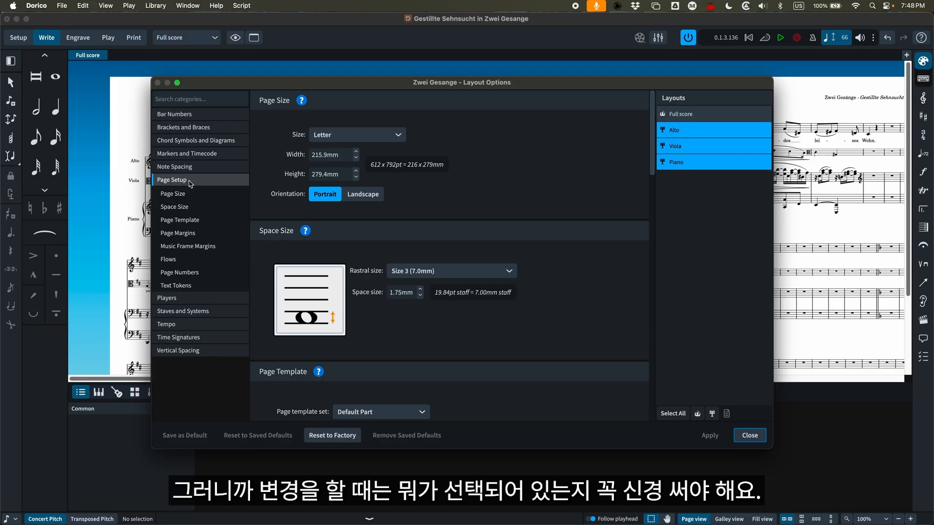
Compare the Full score and Alto page setups, view the Full score's Bar Numbers options, and close Layout Options
{"action": "left_click", "coordinate": [710, 115]}
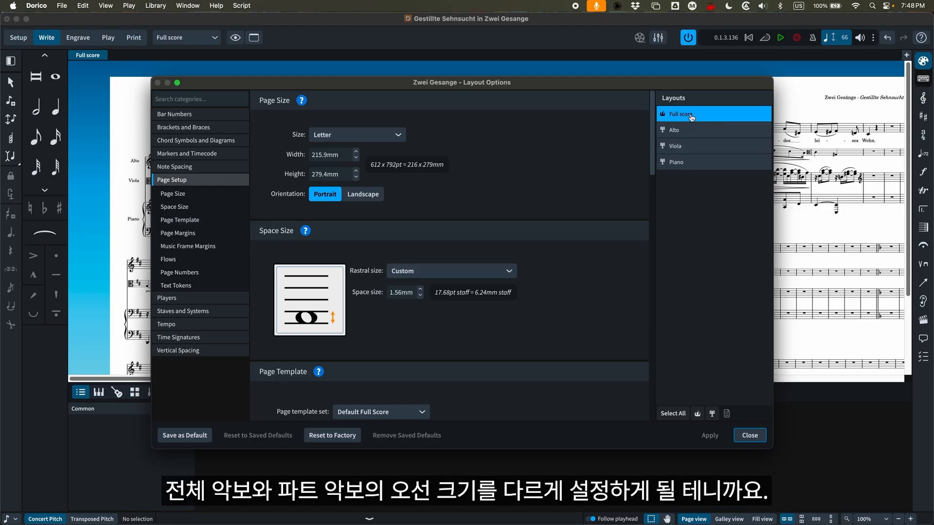
{"action": "left_click", "coordinate": [692, 131]}
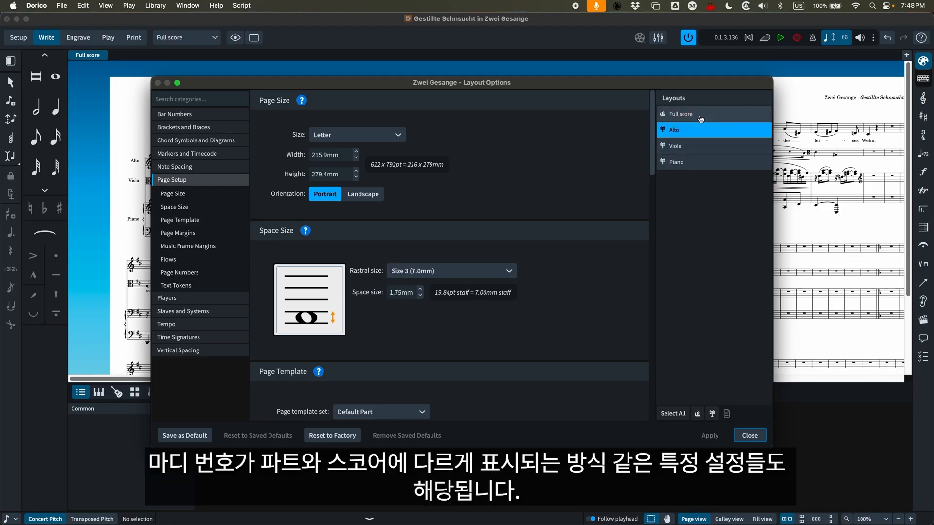
{"action": "left_click", "coordinate": [701, 119]}
{"action": "left_click", "coordinate": [173, 116]}
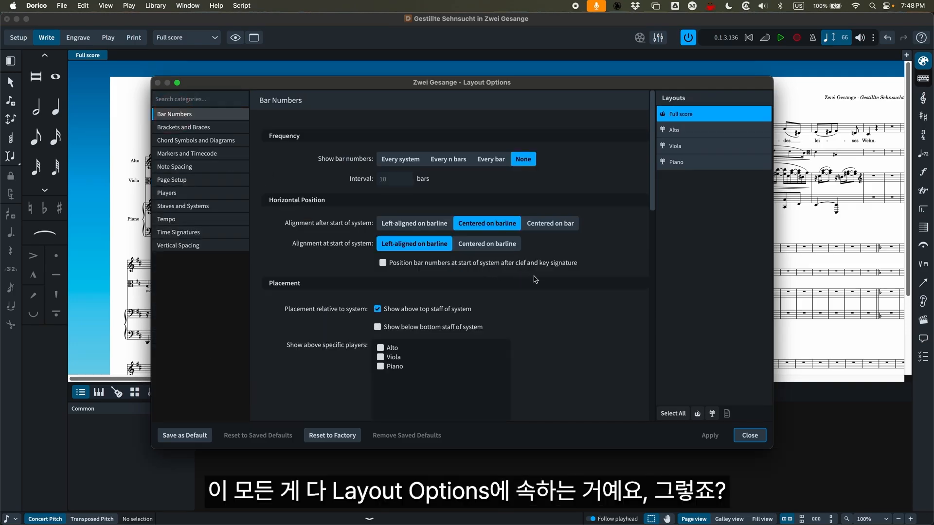
{"action": "left_click", "coordinate": [749, 435]}
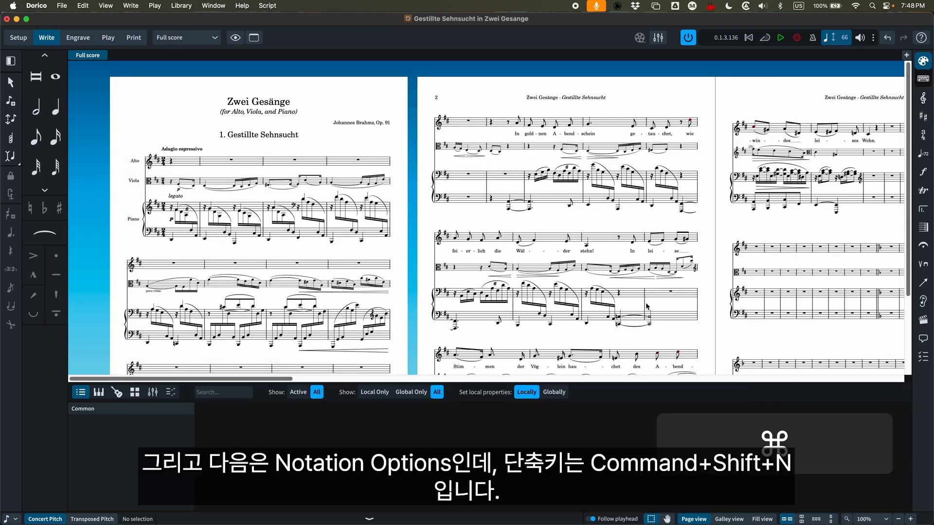
Open Notation Options and look through the Beam Grouping, Note Grouping and Rests categories
{"action": "key", "text": "cmd+shift+n"}
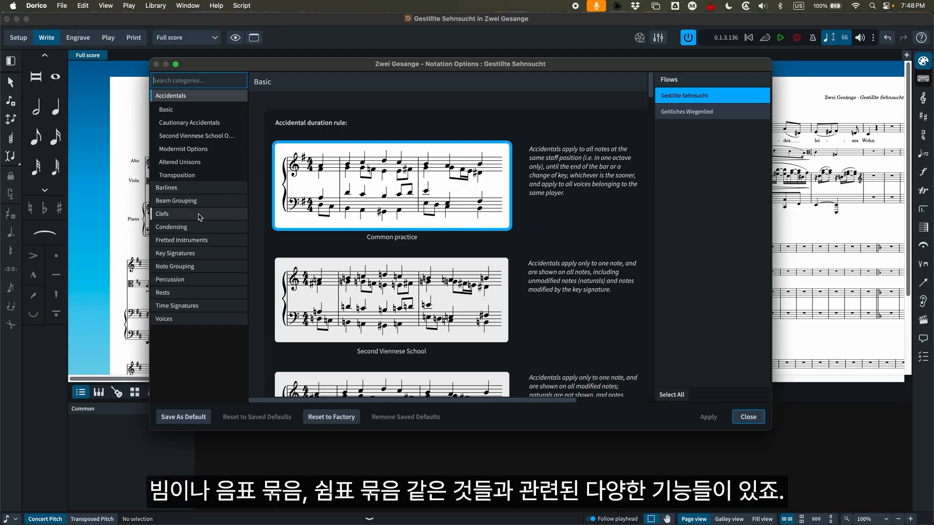
{"action": "left_click", "coordinate": [175, 201]}
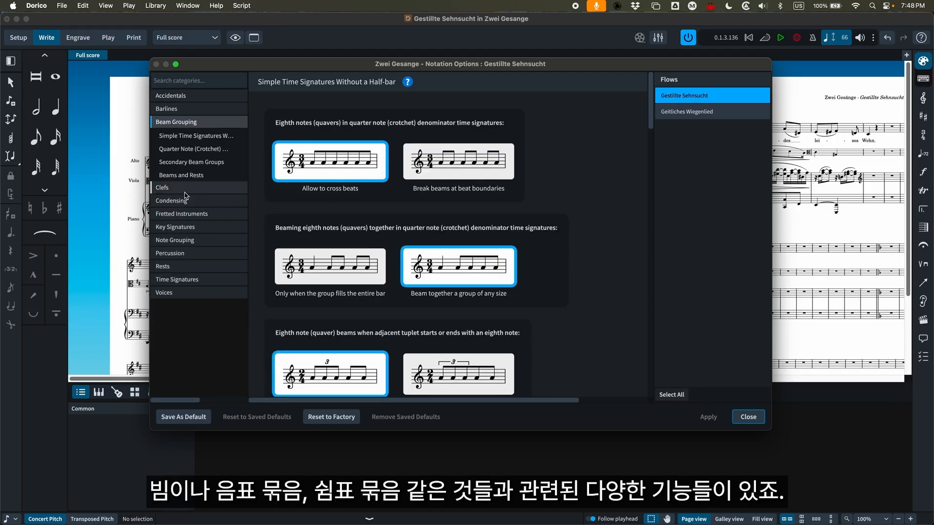
{"action": "left_click", "coordinate": [191, 240]}
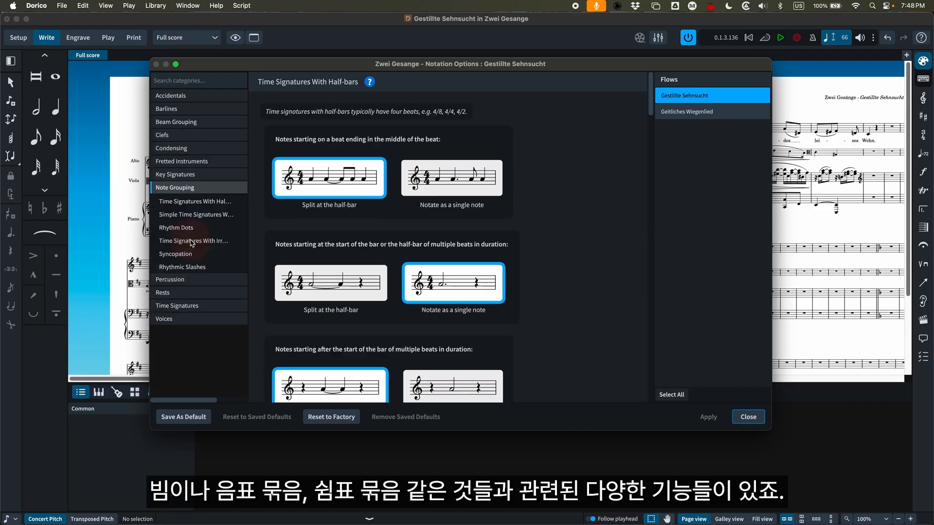
{"action": "left_click", "coordinate": [175, 295]}
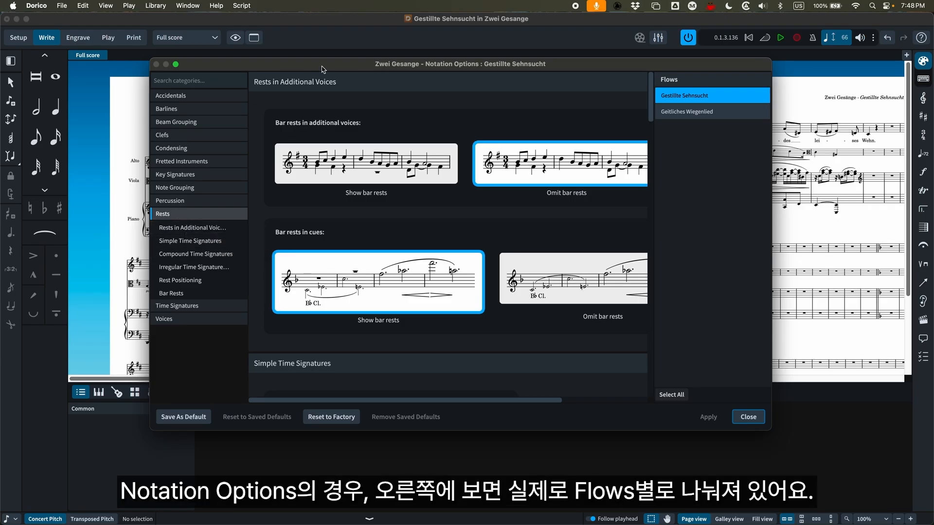
{"action": "left_click_drag", "start_coordinate": [322, 69], "coordinate": [319, 65]}
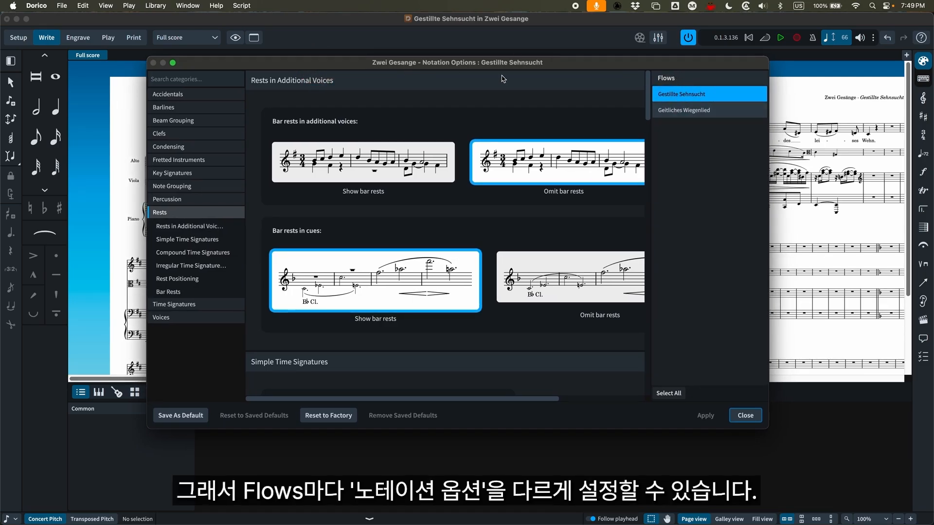
Switch between the two flows in Notation Options, select all flows, select only Geitliches Wiegenlied, and close the dialog
{"action": "left_click", "coordinate": [696, 110]}
{"action": "left_click", "coordinate": [682, 96]}
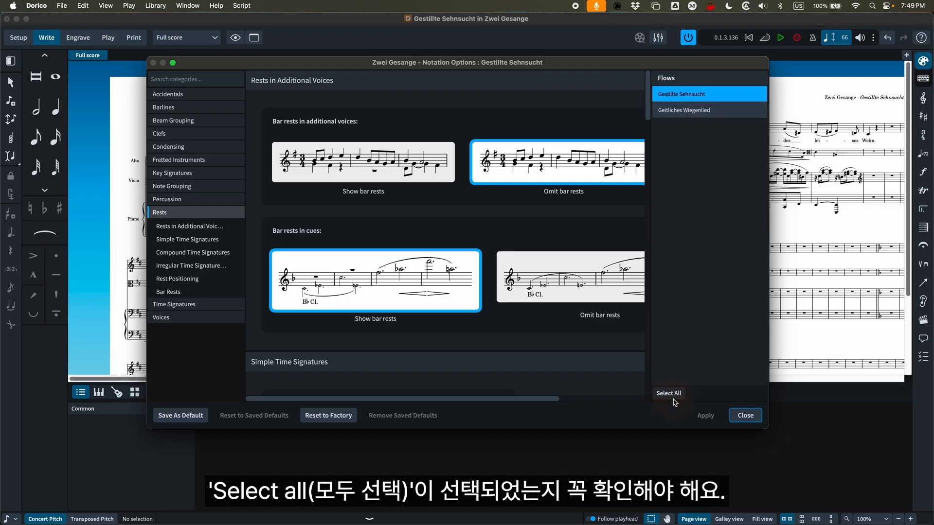
{"action": "left_click", "coordinate": [669, 392]}
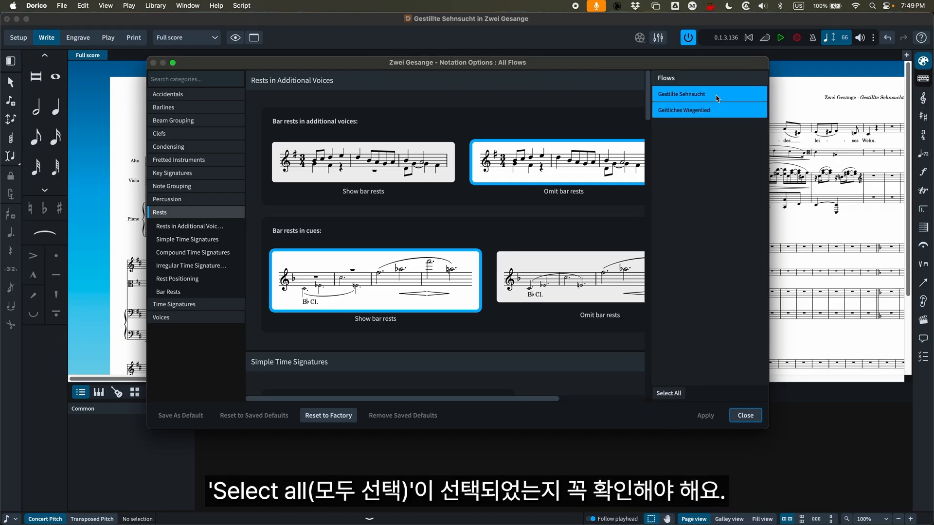
{"action": "left_click", "coordinate": [712, 112]}
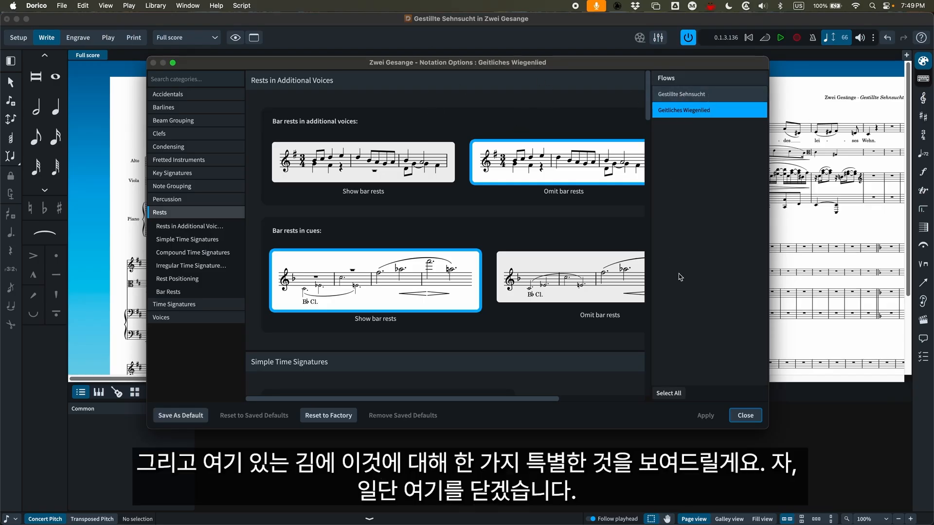
{"action": "left_click", "coordinate": [751, 417]}
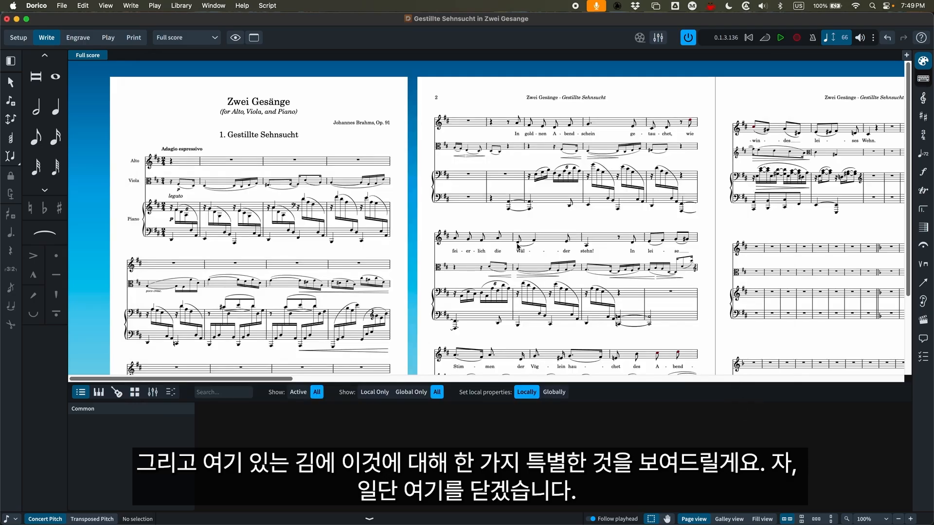
Hide the Properties panel and examine how the rests in the piano part are written at the start of Geitliches Wiegenlied at 150% zoom
{"action": "scroll", "coordinate": [518, 245], "scroll_direction": "right", "scroll_amount": 1}
{"action": "left_click", "coordinate": [370, 519]}
{"action": "scroll", "coordinate": [402, 357], "scroll_direction": "right", "scroll_amount": 10}
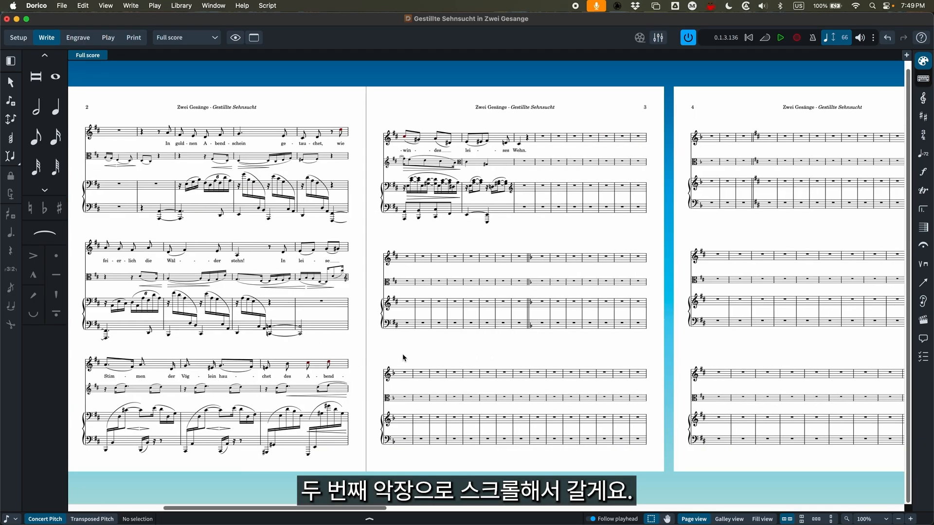
{"action": "scroll", "coordinate": [401, 358], "scroll_direction": "right", "scroll_amount": 15}
{"action": "key", "text": "super+equal"}
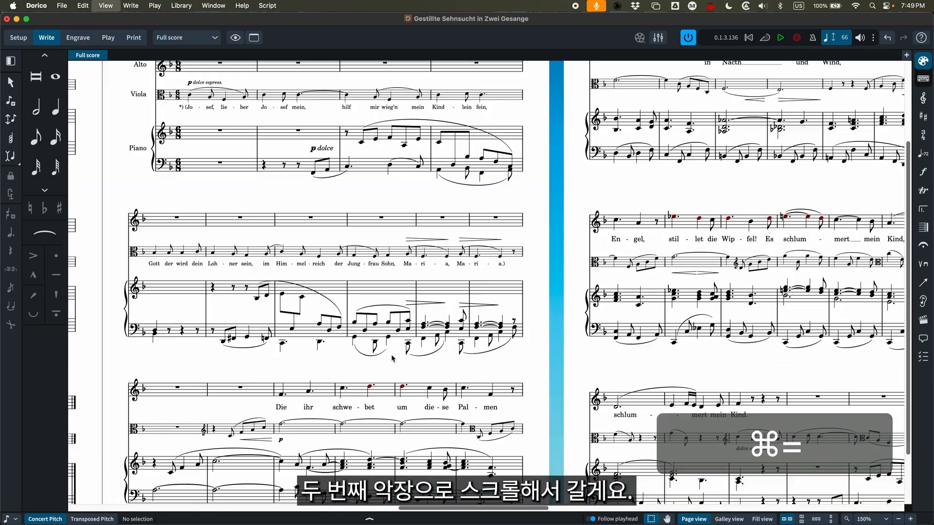
{"action": "scroll", "coordinate": [358, 374], "scroll_direction": "up", "scroll_amount": 3}
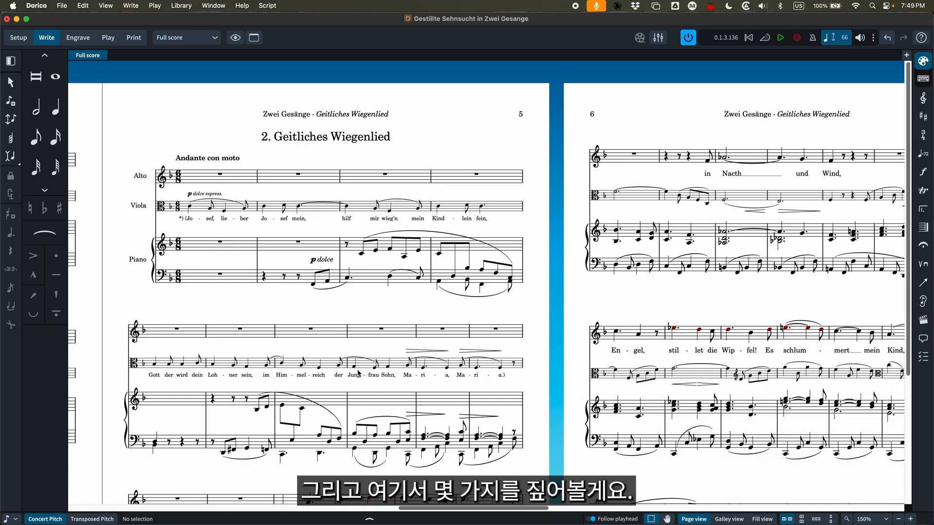
{"action": "scroll", "coordinate": [424, 328], "scroll_direction": "left", "scroll_amount": 4}
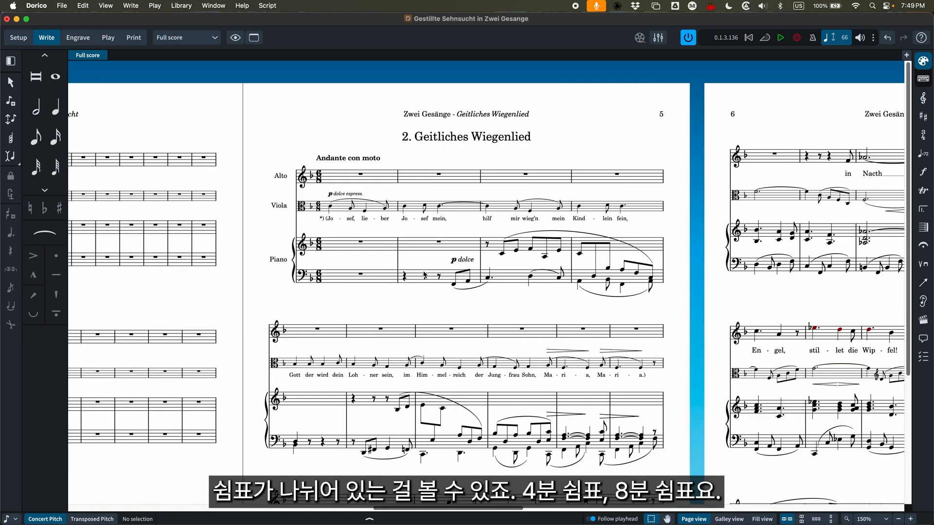
{"action": "scroll", "coordinate": [348, 387], "scroll_direction": "down", "scroll_amount": 2}
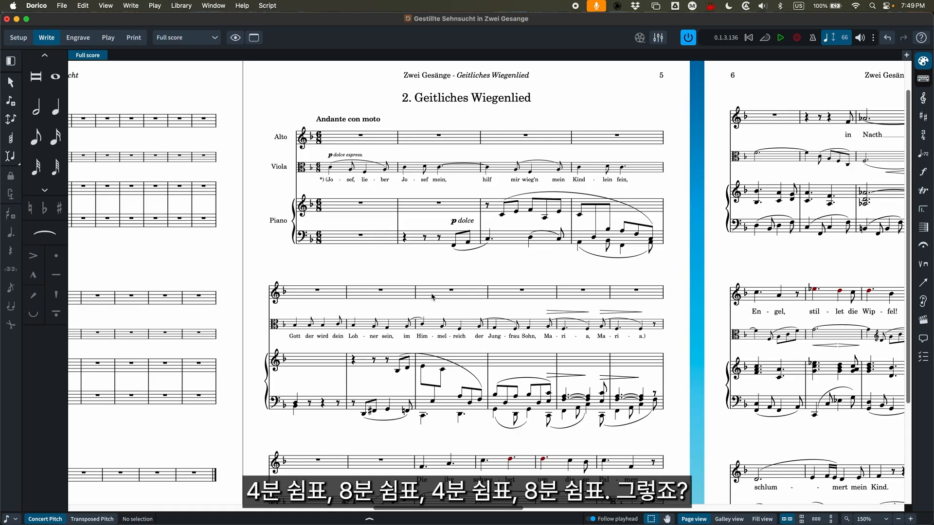
{"action": "scroll", "coordinate": [419, 308], "scroll_direction": "up", "scroll_amount": 2}
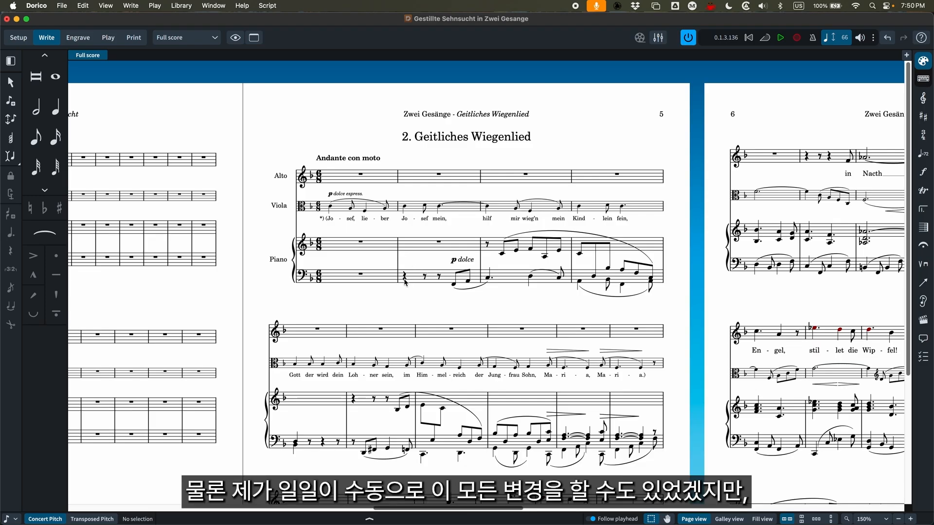
Open Notation Options for Geitliches Wiegenlied and check the Rests setting for rests equal to the length of a compound beat
{"action": "key", "text": "super+shift+n"}
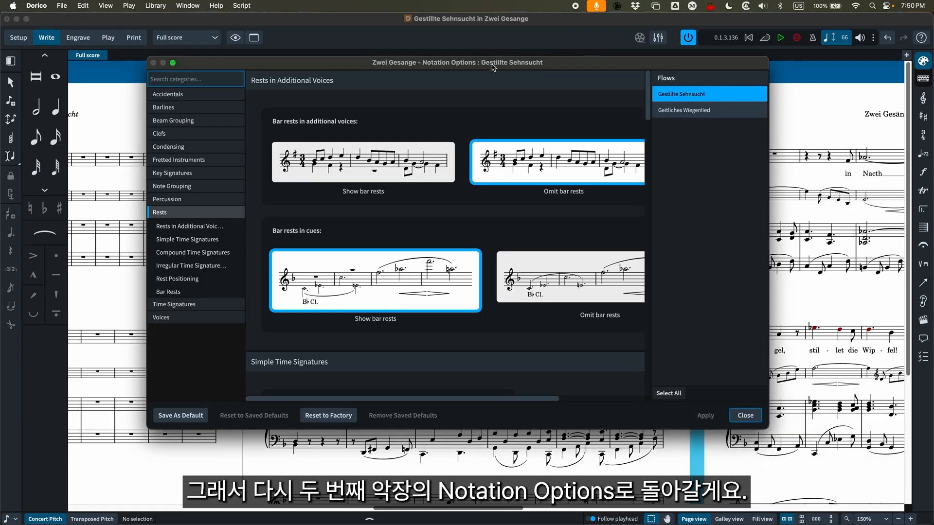
{"action": "left_click", "coordinate": [695, 110]}
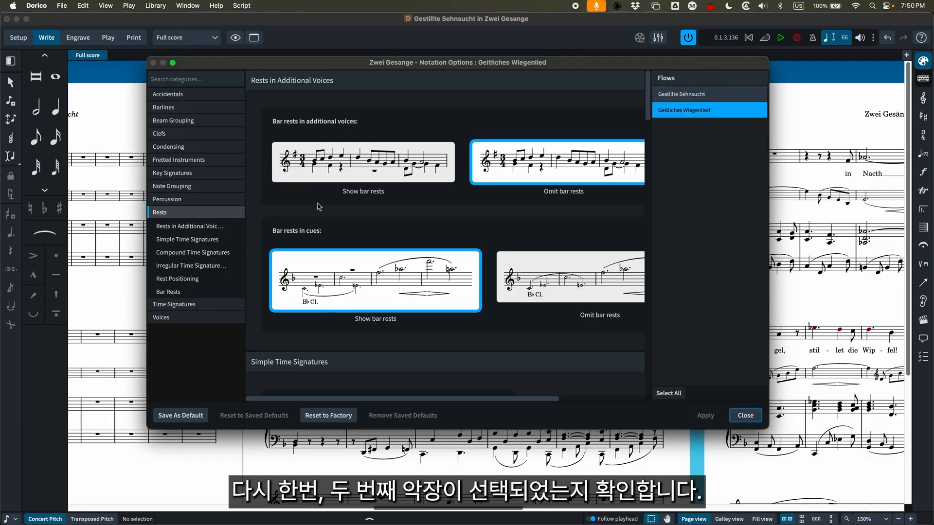
{"action": "scroll", "coordinate": [348, 220], "scroll_direction": "down", "scroll_amount": 10}
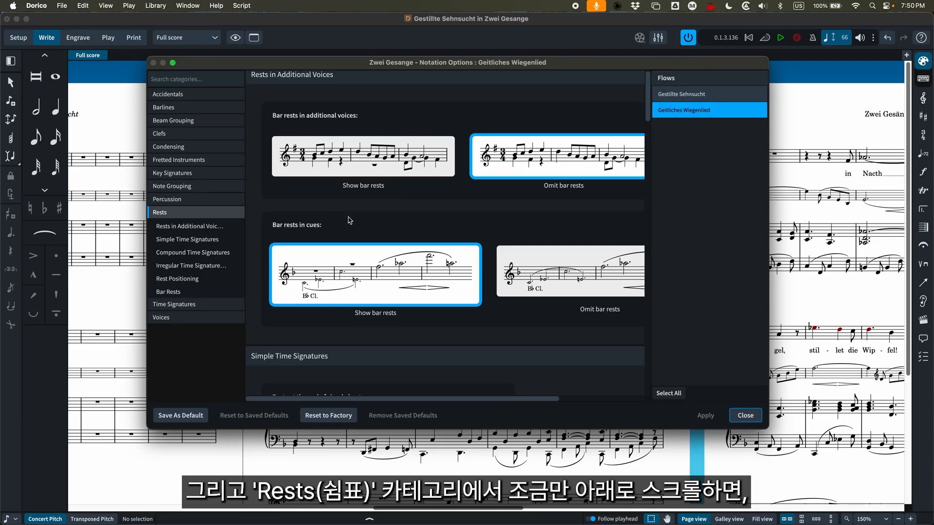
{"action": "scroll", "coordinate": [348, 219], "scroll_direction": "down", "scroll_amount": 5}
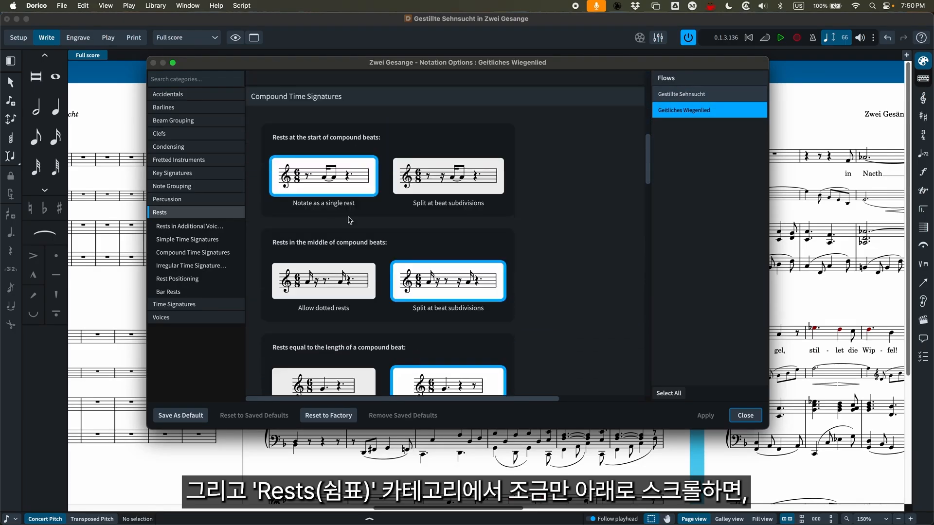
{"action": "scroll", "coordinate": [348, 219], "scroll_direction": "down", "scroll_amount": 5}
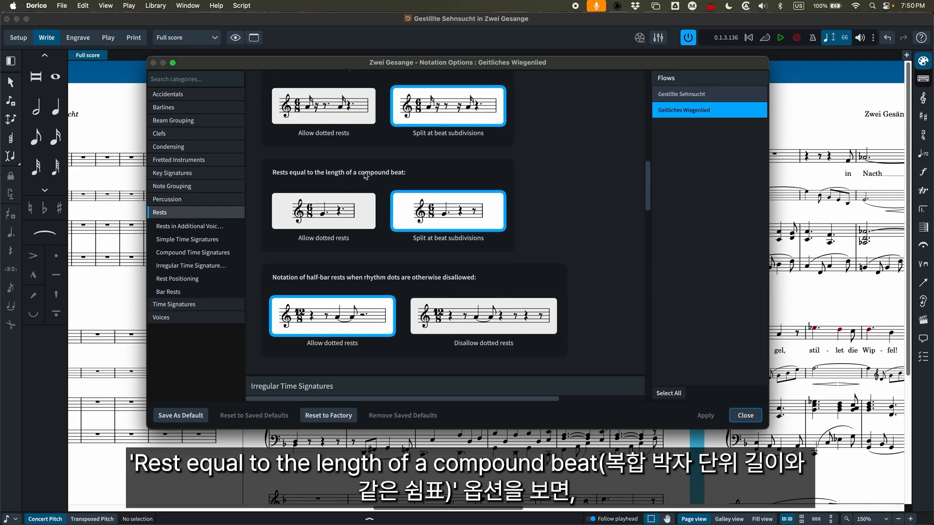
{"action": "left_click", "coordinate": [447, 217]}
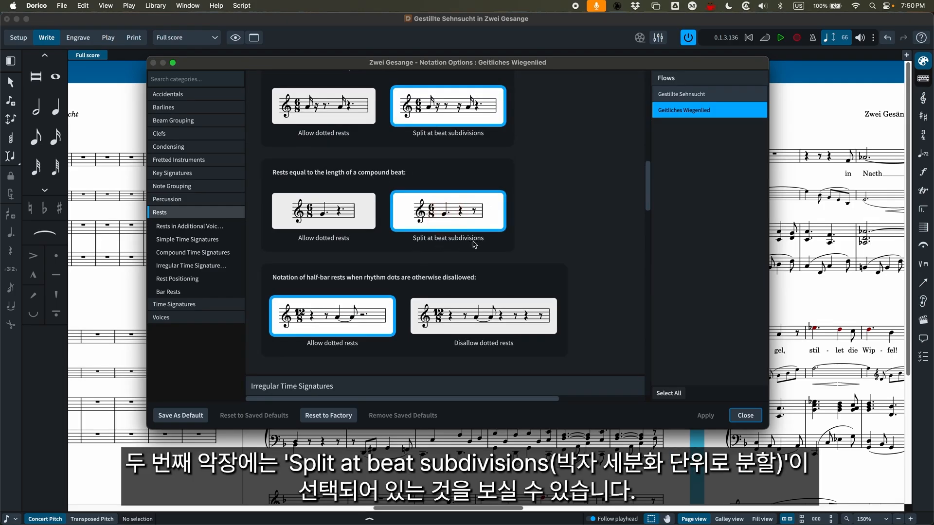
For Gestillte Sehnsucht, try Split at beat subdivisions for rests equal to a compound beat, and return to Allow dotted rests
{"action": "left_click", "coordinate": [691, 95]}
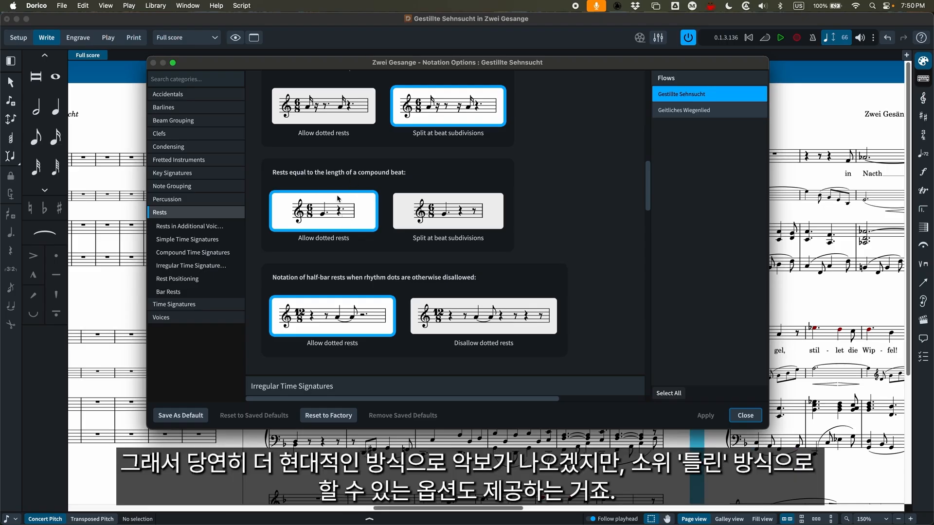
{"action": "left_click", "coordinate": [472, 212]}
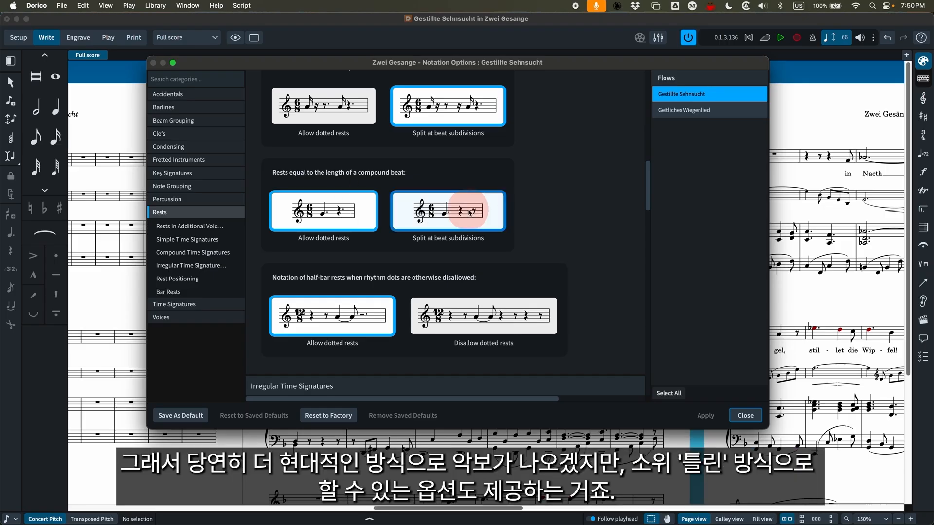
{"action": "left_click", "coordinate": [323, 211]}
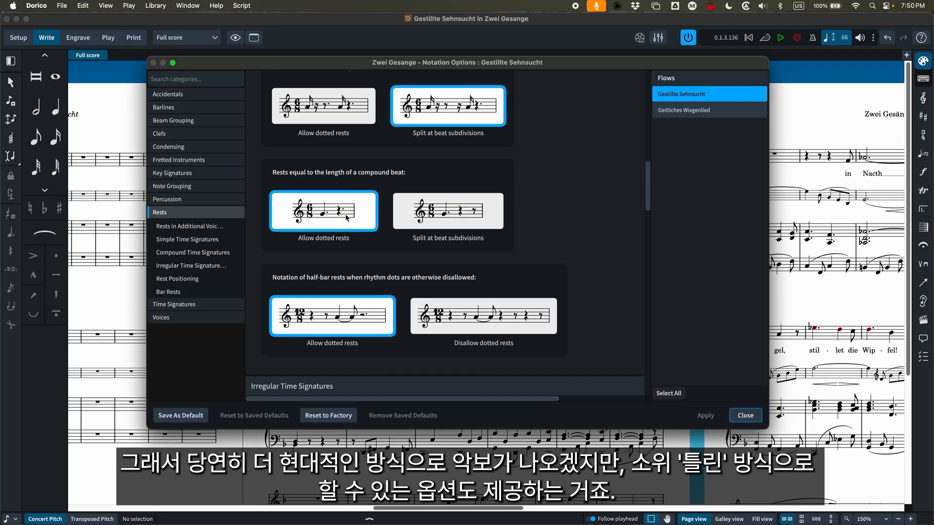
Apply Allow dotted rests to compound-beat-length rests in Geitliches Wiegenlied, close Notation Options and review the rests in the score
{"action": "left_click", "coordinate": [694, 111]}
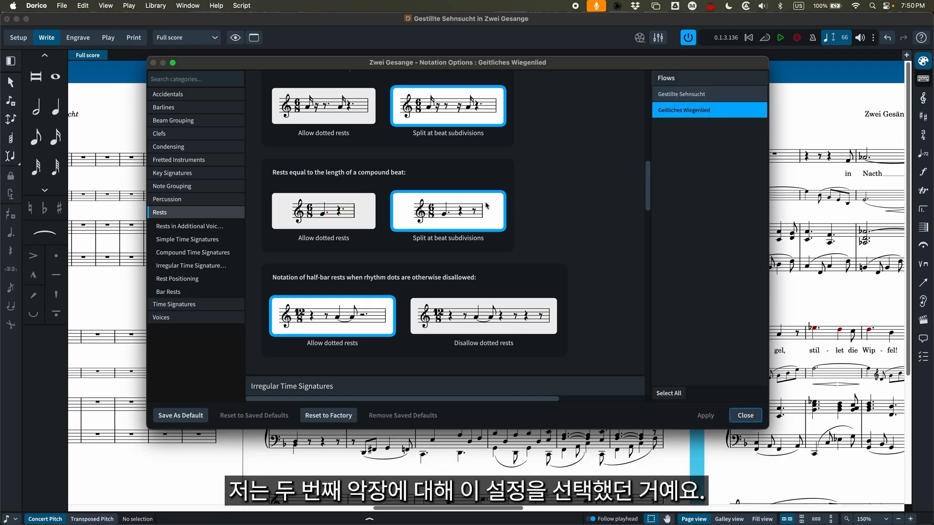
{"action": "left_click", "coordinate": [346, 208]}
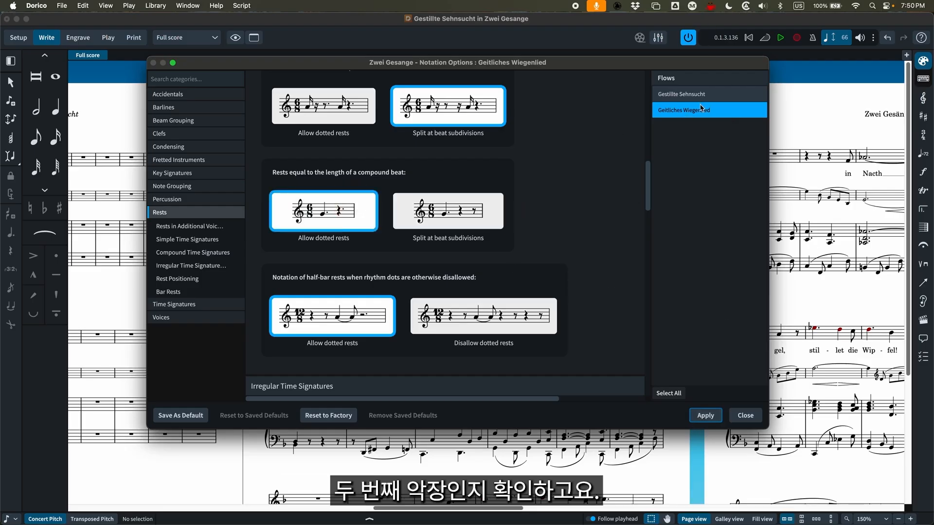
{"action": "left_click", "coordinate": [705, 415]}
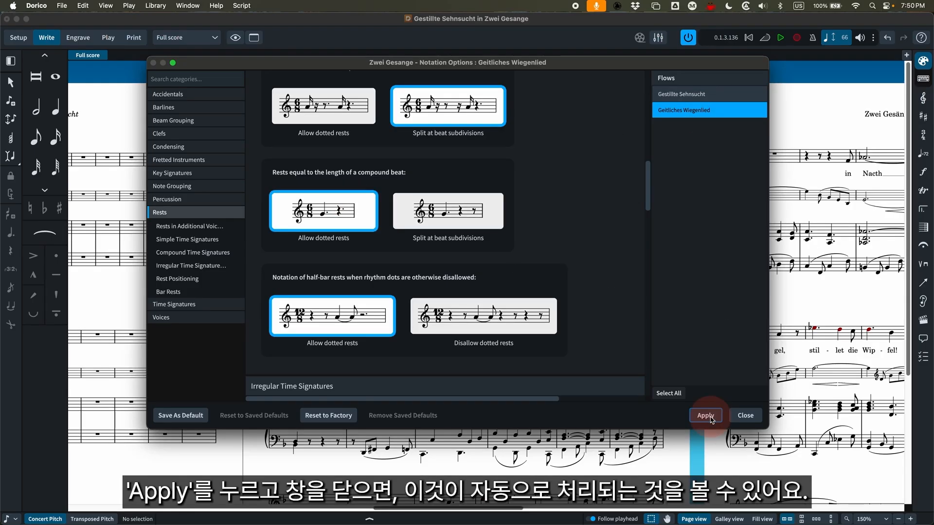
{"action": "left_click", "coordinate": [753, 417]}
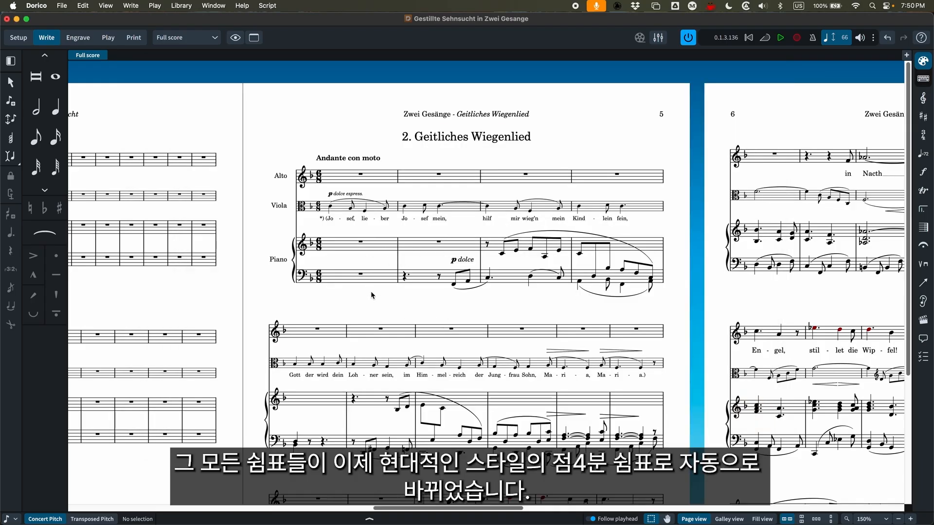
{"action": "scroll", "coordinate": [365, 299], "scroll_direction": "down", "scroll_amount": 5}
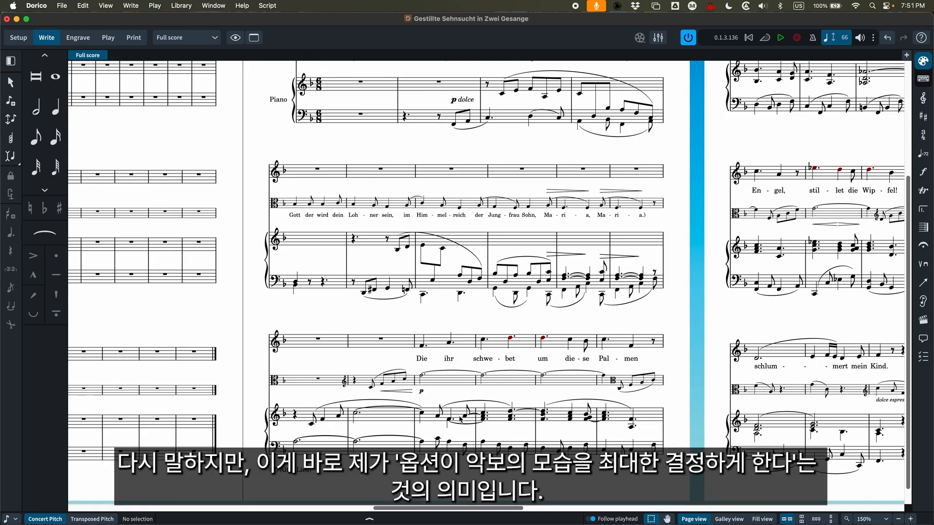
{"action": "scroll", "coordinate": [460, 421], "scroll_direction": "up", "scroll_amount": 5}
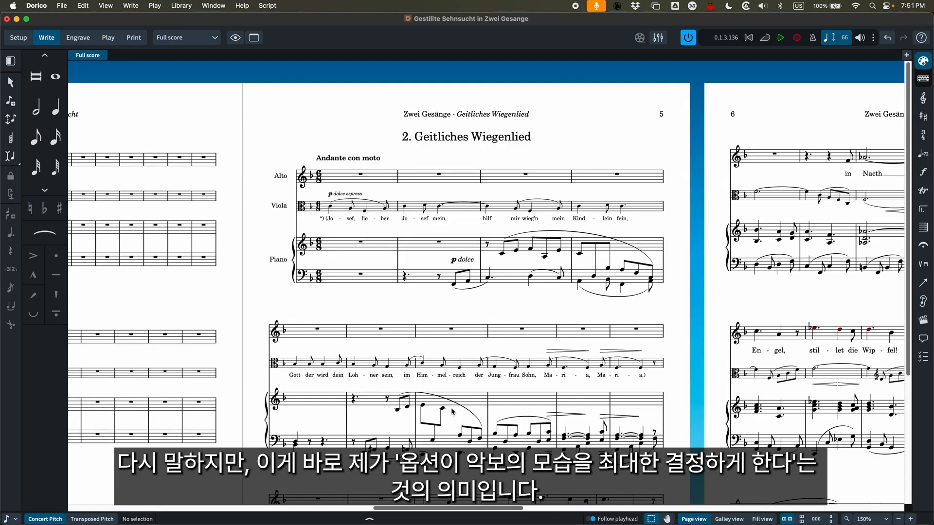
Set rests equal to the length of a compound beat back to Split at beat subdivisions for Geitliches Wiegenlied and close Notation Options
{"action": "key", "text": "shift+super+n"}
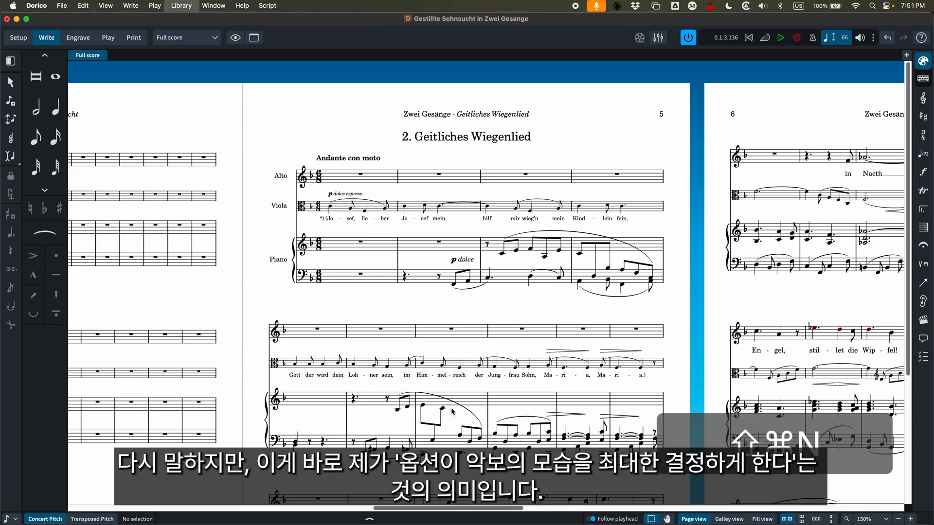
{"action": "left_click", "coordinate": [684, 109]}
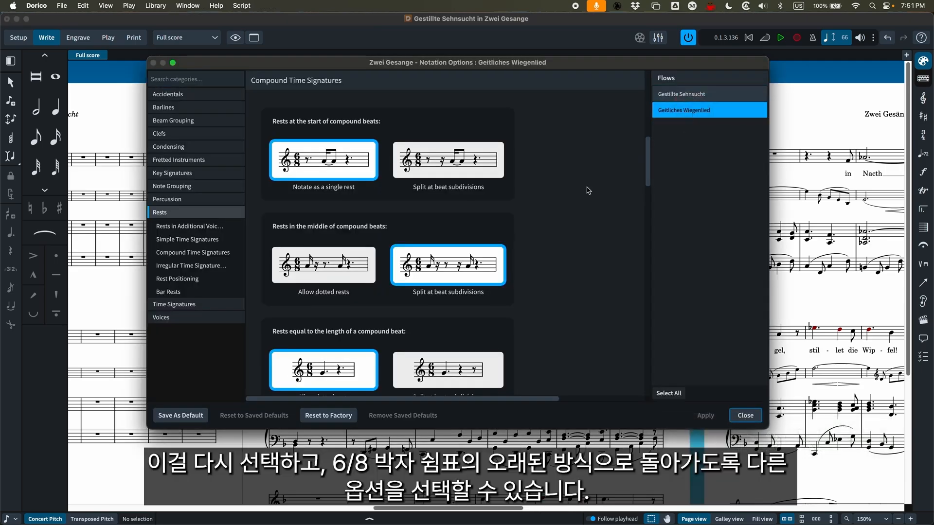
{"action": "scroll", "coordinate": [408, 313], "scroll_direction": "down", "scroll_amount": 3}
{"action": "left_click", "coordinate": [442, 237]}
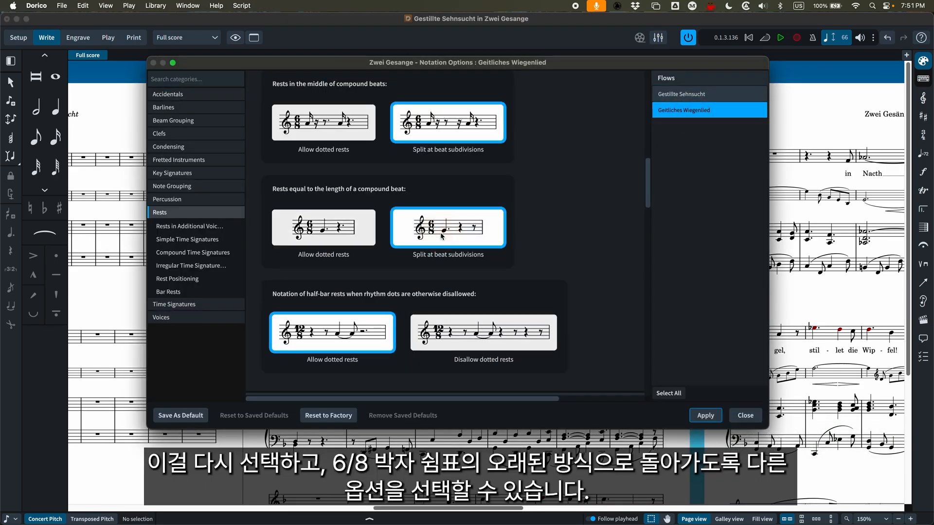
{"action": "left_click", "coordinate": [745, 416]}
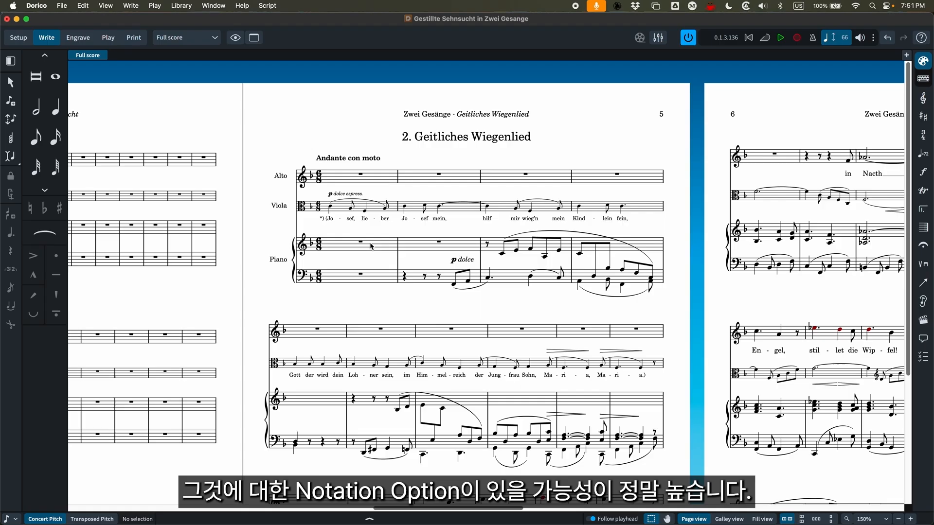
{"action": "key", "text": "super+shift+n"}
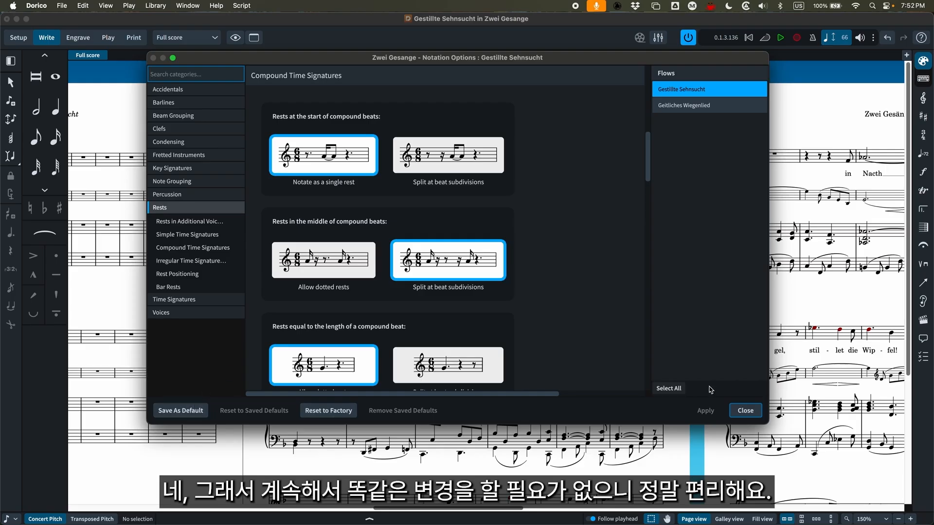
{"action": "left_click", "coordinate": [749, 411]}
Open Engraving Options and look through the settings in the Accidentals and Articulations categories
{"action": "left_click", "coordinate": [179, 5]}
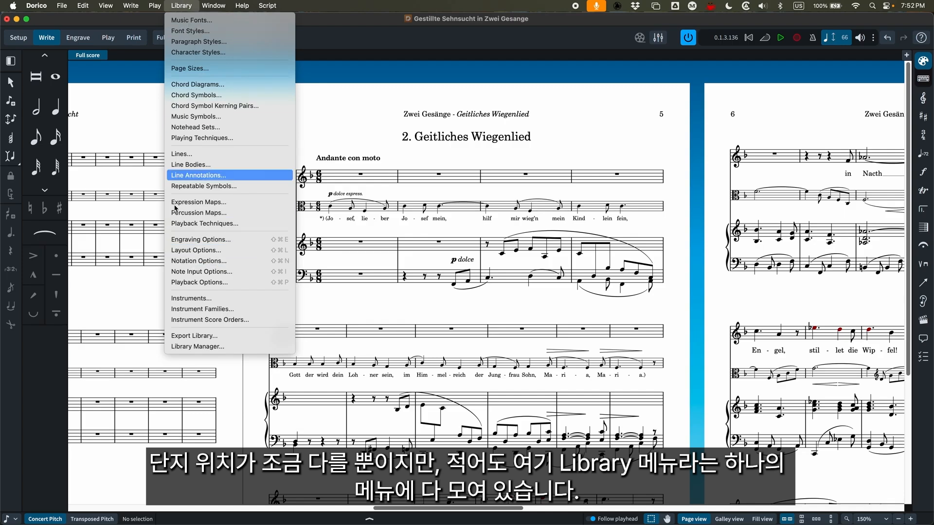
{"action": "left_click", "coordinate": [204, 239]}
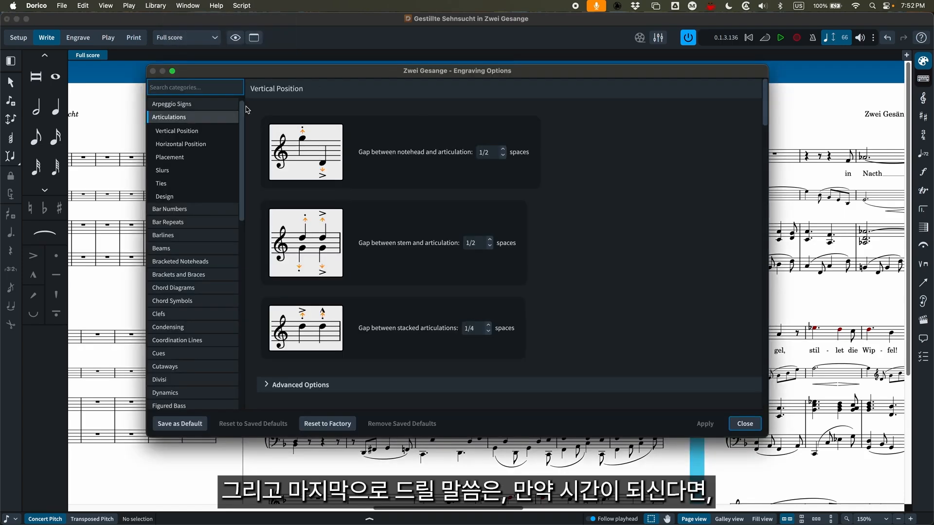
{"action": "scroll", "coordinate": [192, 107], "scroll_direction": "up", "scroll_amount": 1}
{"action": "left_click", "coordinate": [192, 107]}
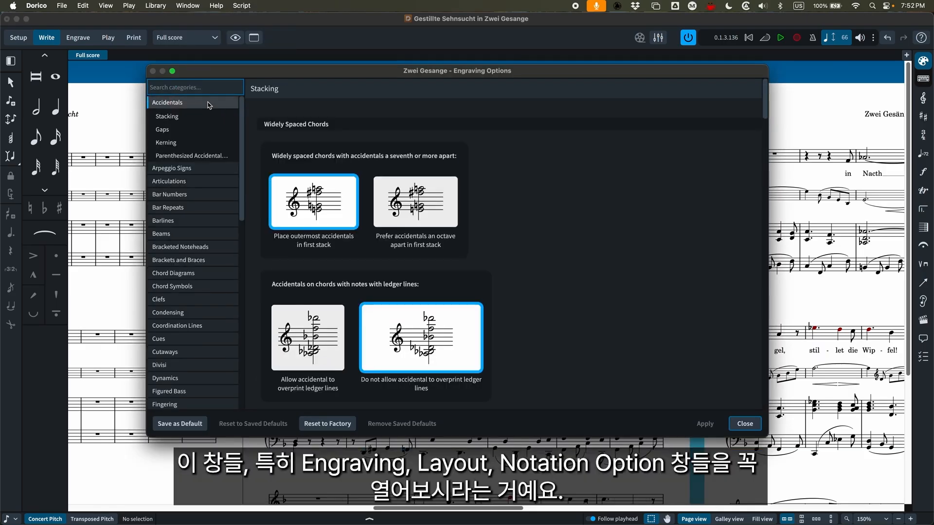
{"action": "left_click", "coordinate": [162, 4]}
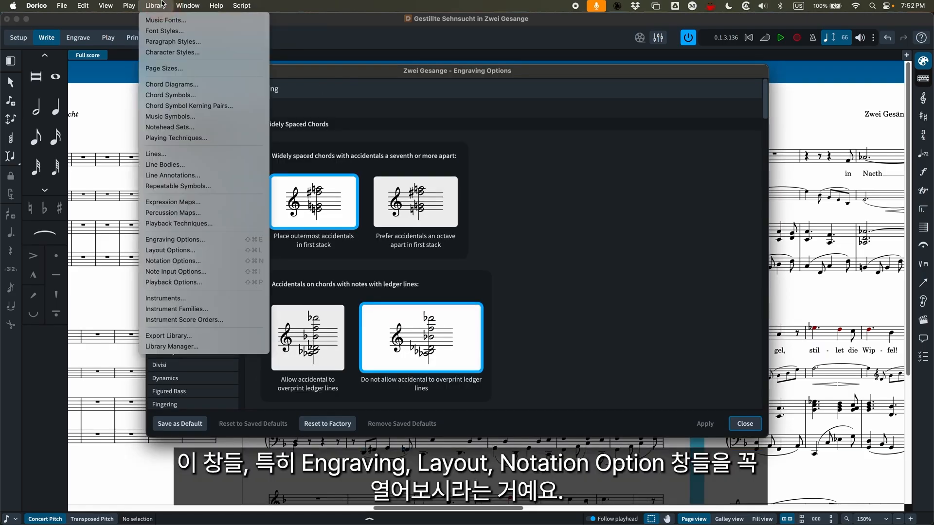
{"action": "left_click", "coordinate": [162, 4]}
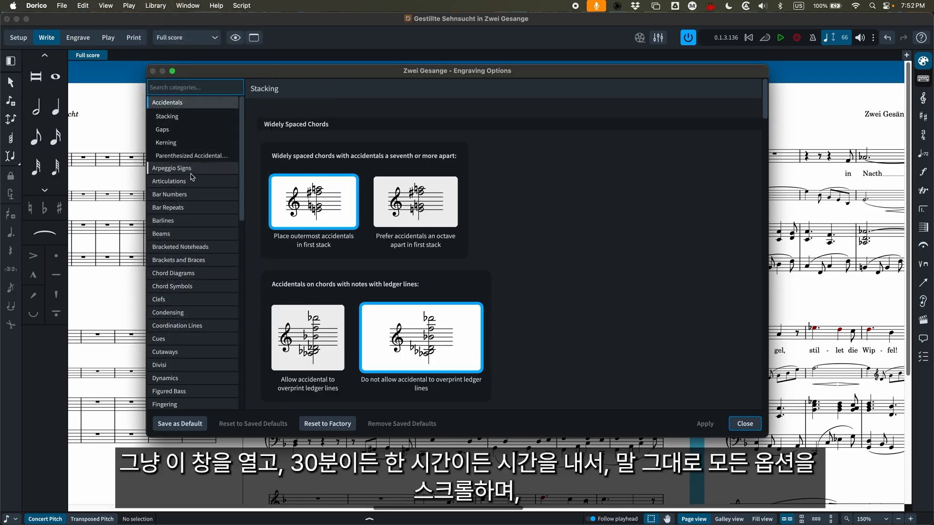
{"action": "scroll", "coordinate": [565, 190], "scroll_direction": "down", "scroll_amount": 15}
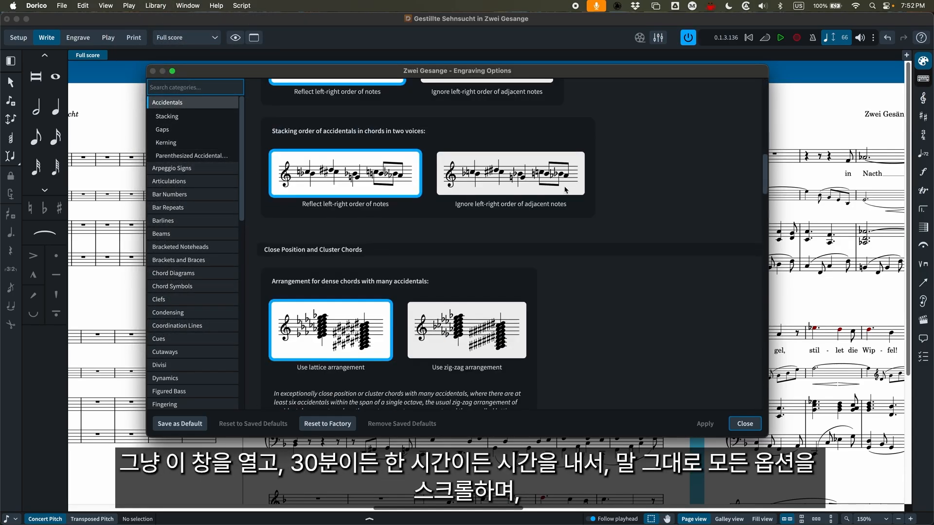
{"action": "scroll", "coordinate": [565, 190], "scroll_direction": "down", "scroll_amount": 10}
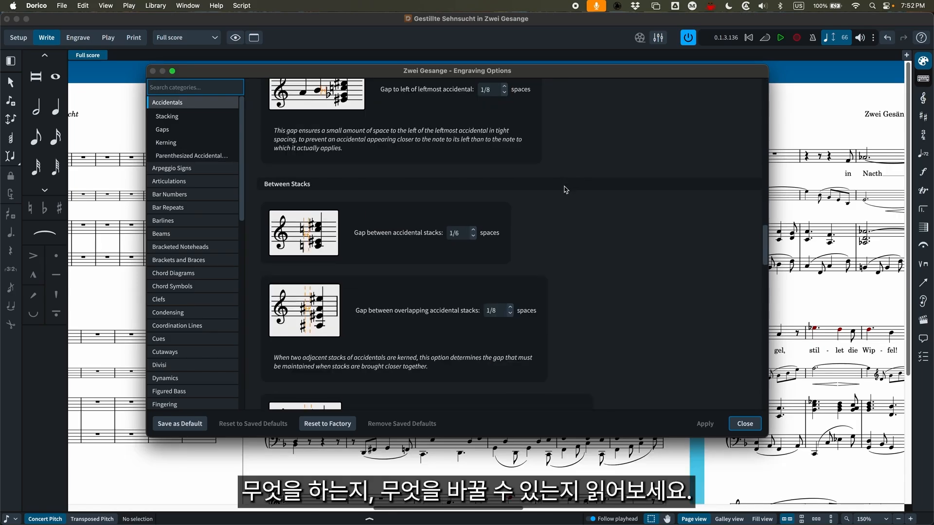
{"action": "left_click", "coordinate": [170, 182]}
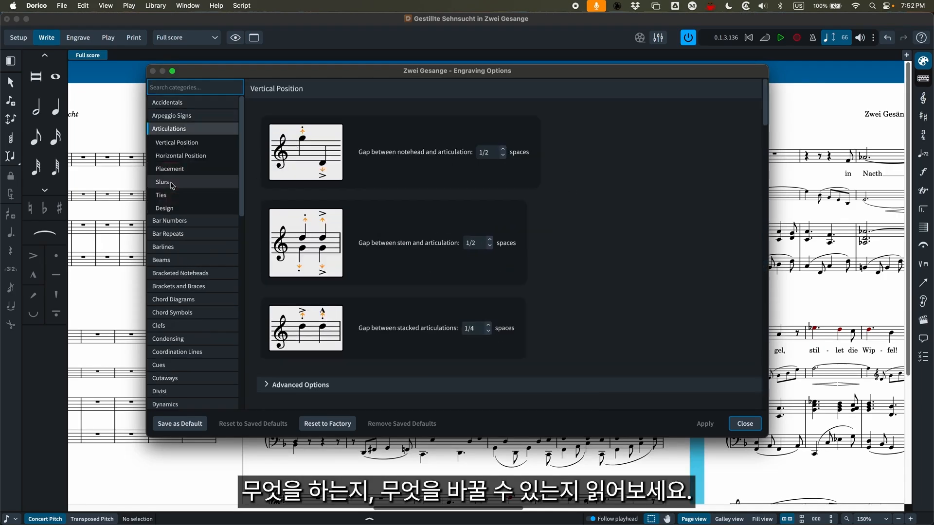
{"action": "scroll", "coordinate": [564, 210], "scroll_direction": "down", "scroll_amount": 5}
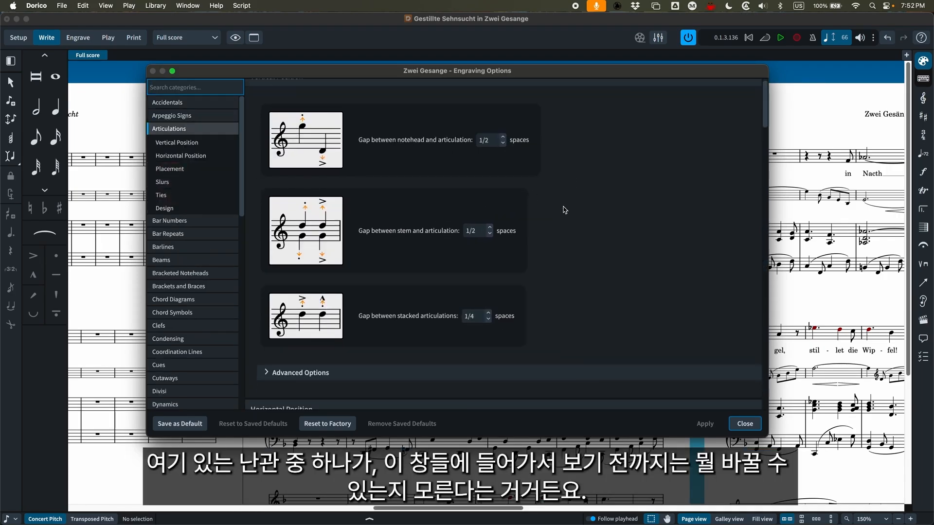
Look through the Bar Numbers and Accidentals categories in Engraving Options, including the gaps between accidental stacks, and close the dialog
{"action": "scroll", "coordinate": [564, 209], "scroll_direction": "up", "scroll_amount": 5}
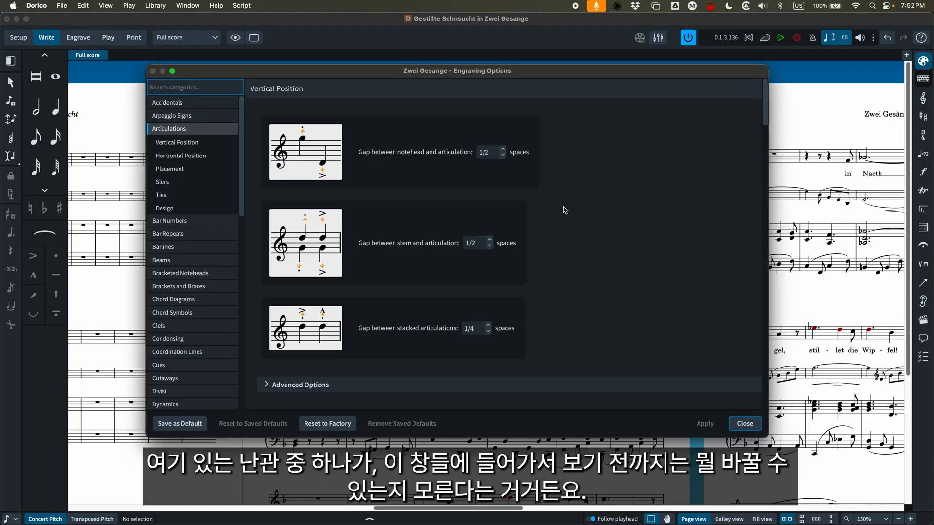
{"action": "left_click", "coordinate": [188, 221]}
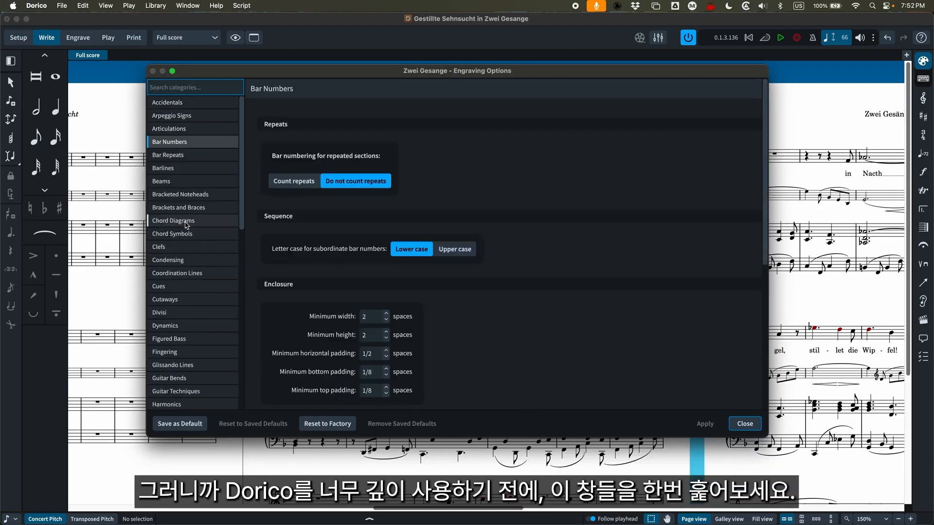
{"action": "left_click", "coordinate": [195, 103]}
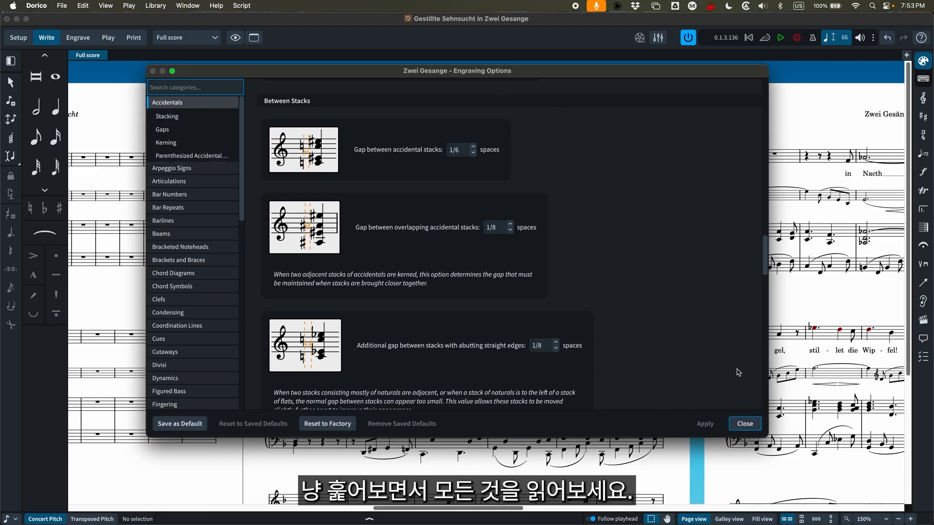
{"action": "left_click", "coordinate": [743, 423]}
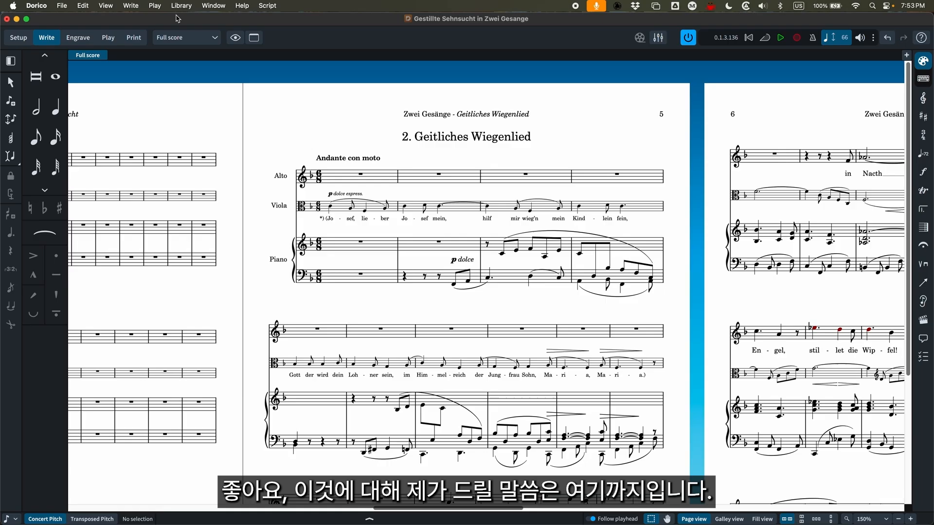
Restore the Dorico window to its smaller size beside the Finale score and switch Dorico to Setup mode
{"action": "double_click", "coordinate": [160, 22]}
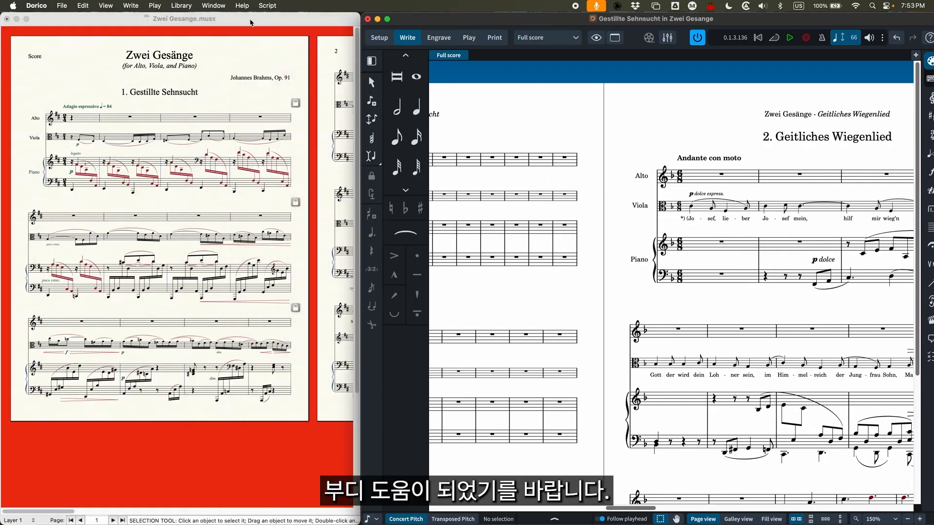
{"action": "left_click", "coordinate": [251, 22]}
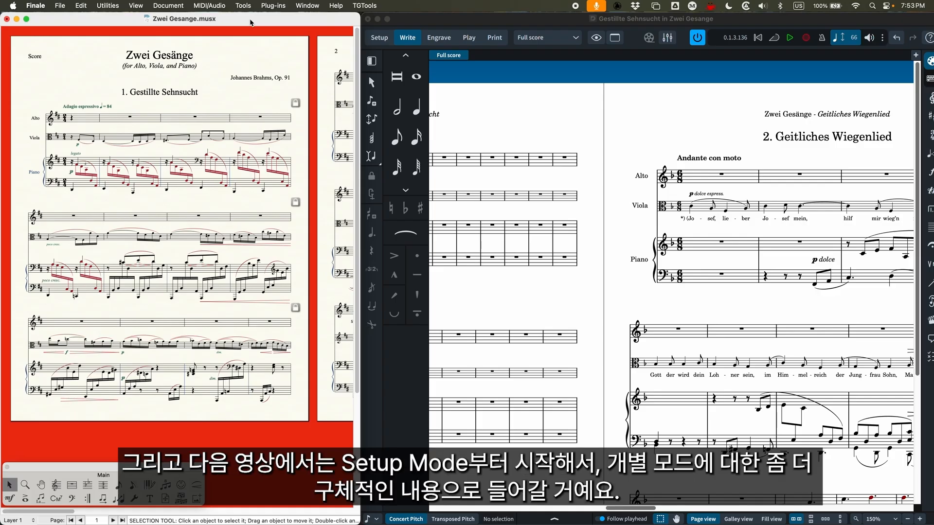
{"action": "left_click", "coordinate": [459, 19]}
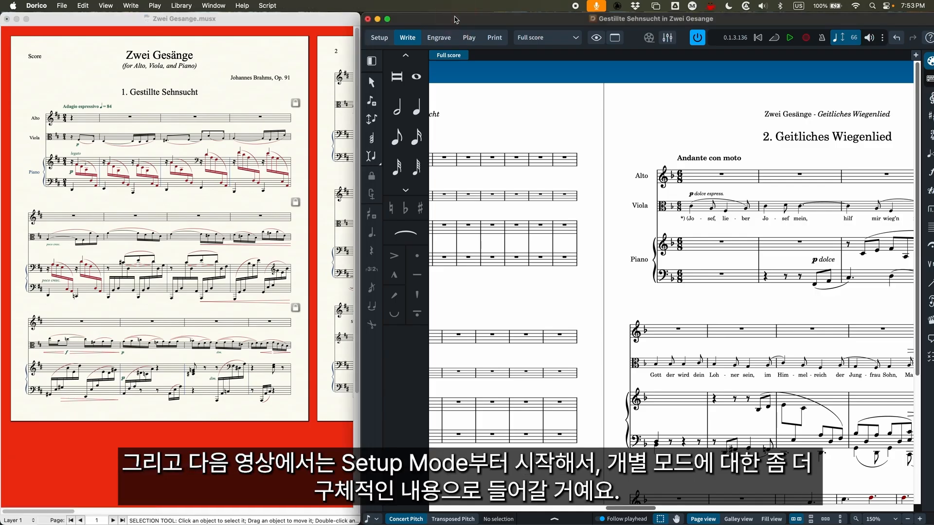
{"action": "left_click", "coordinate": [379, 37]}
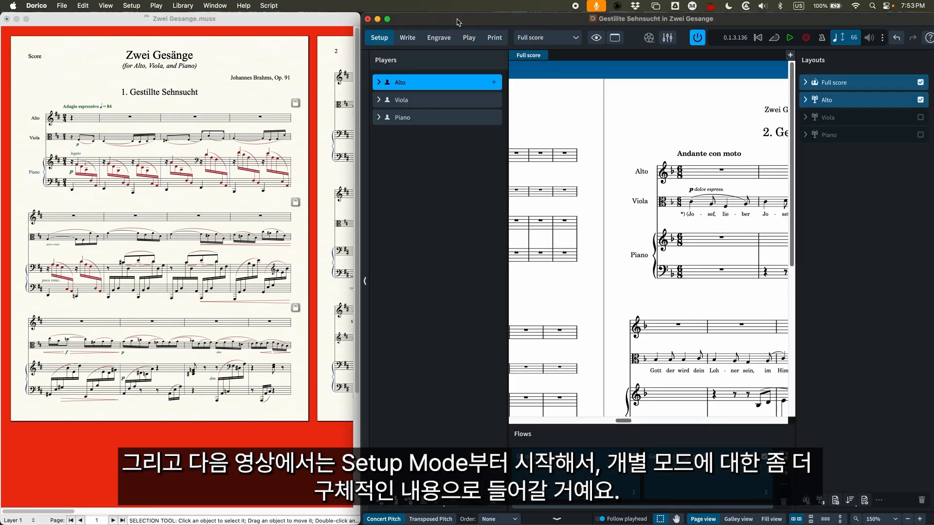